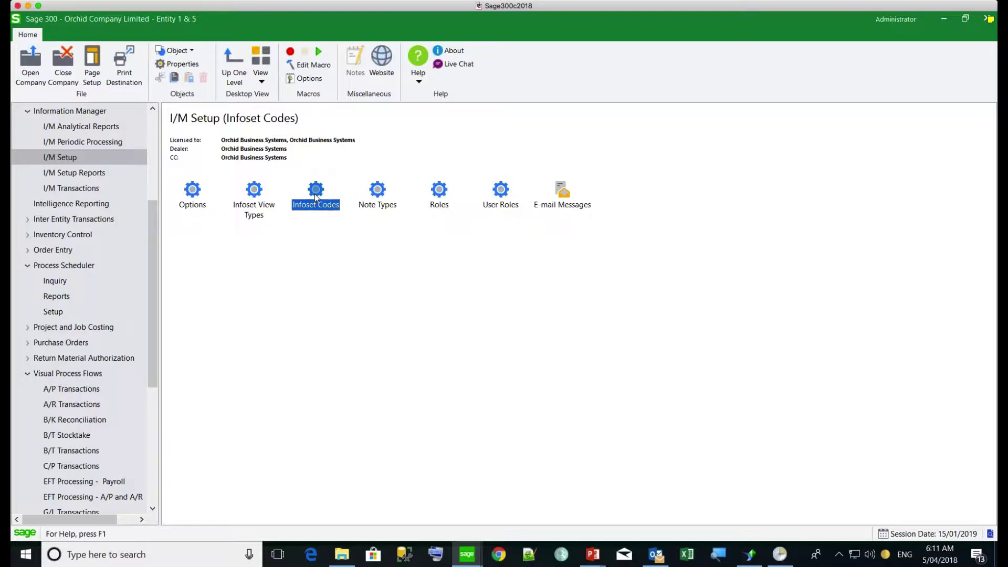
# Step: In Infoset Codes, load the EBVEND information set that flattens vendor optional fields
pyautogui.doubleClick(315, 194)
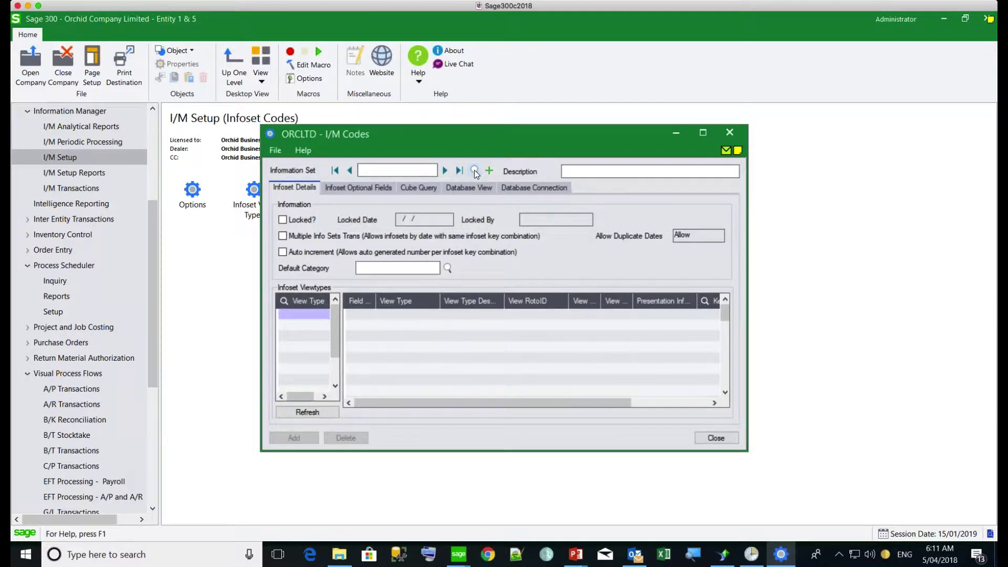
pyautogui.click(474, 171)
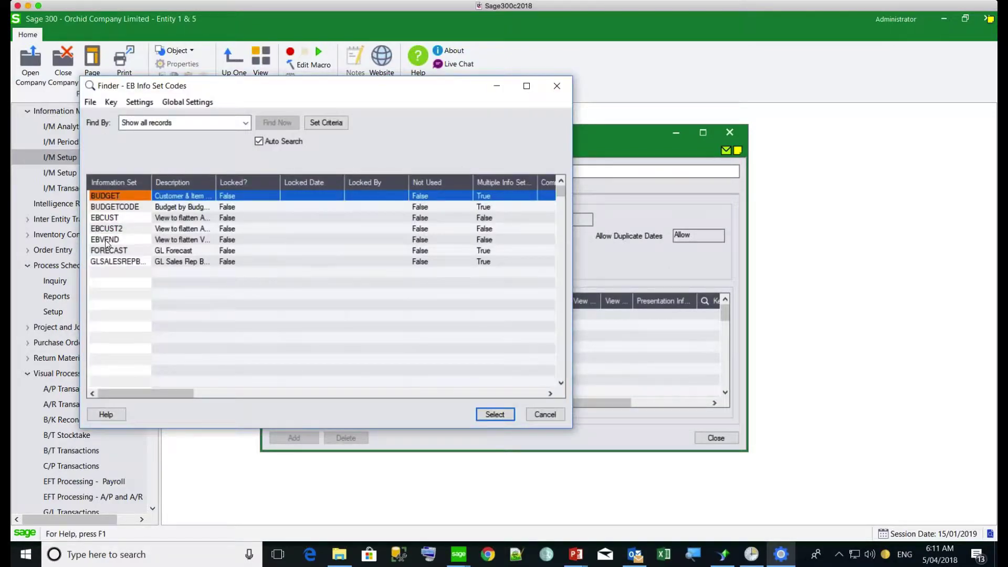
pyautogui.doubleClick(105, 240)
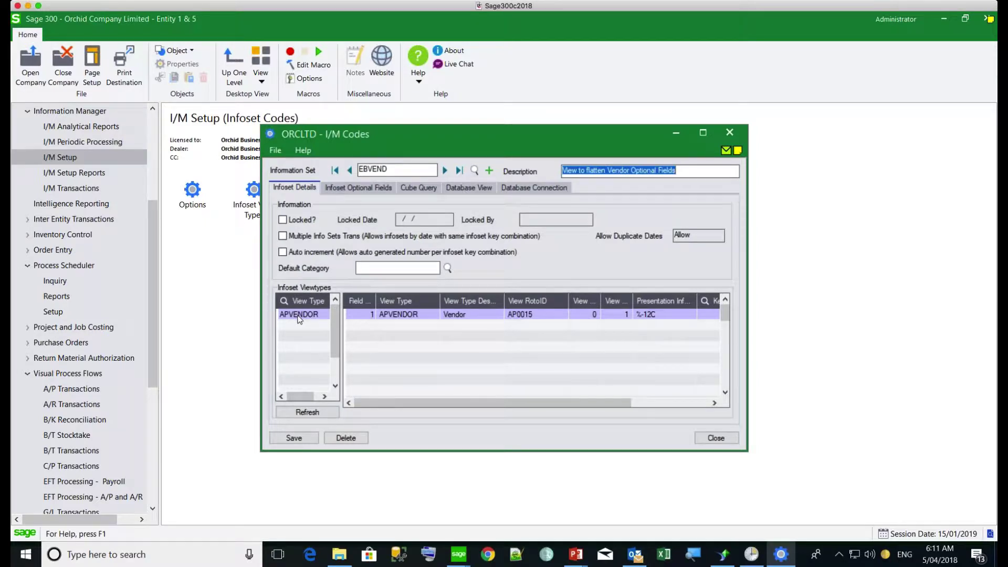
# Step: On the Database View tab, generate EBVEND's default CREATE VIEW SQL over APVEN and save it
pyautogui.click(460, 188)
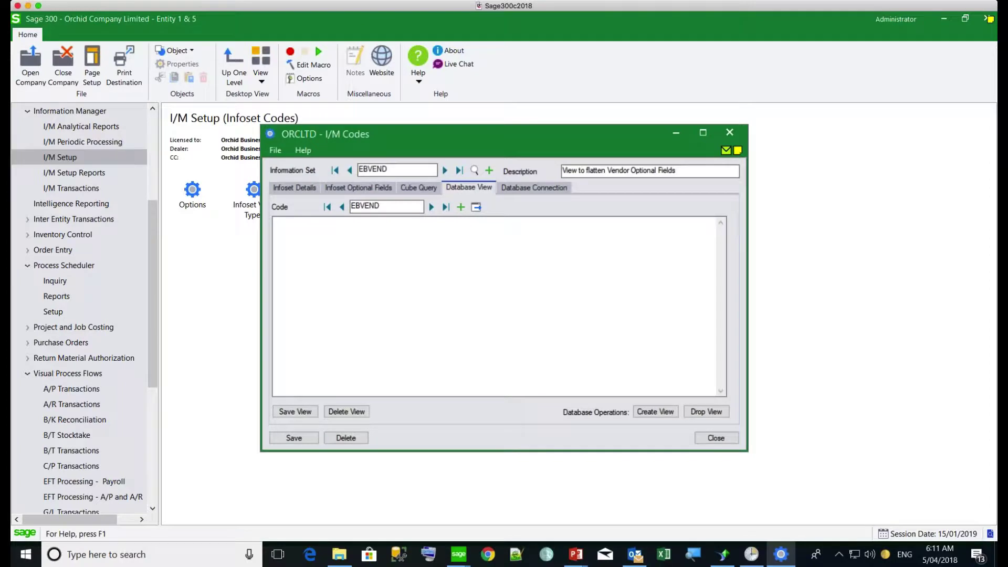
pyautogui.doubleClick(387, 210)
pyautogui.click(476, 208)
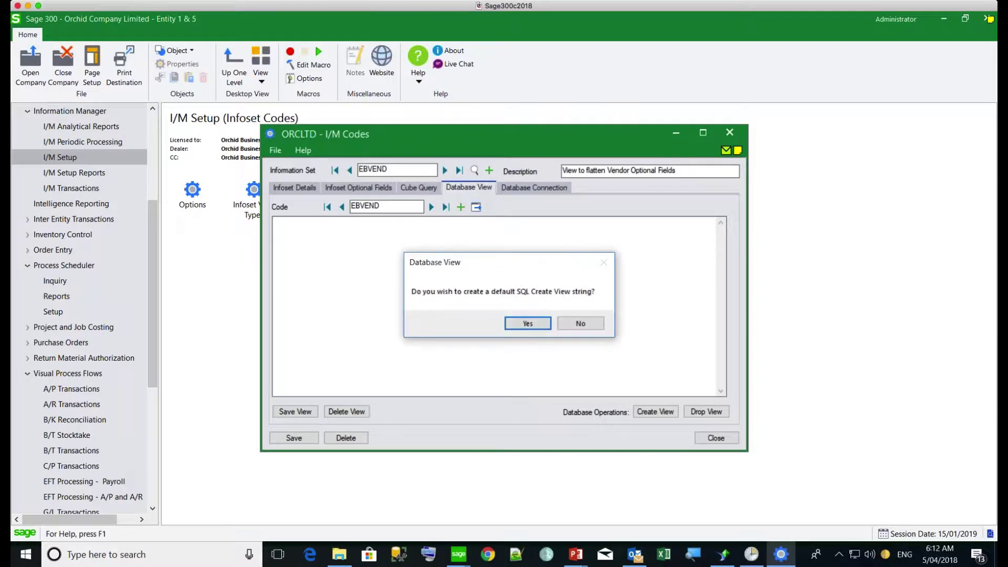
pyautogui.click(521, 326)
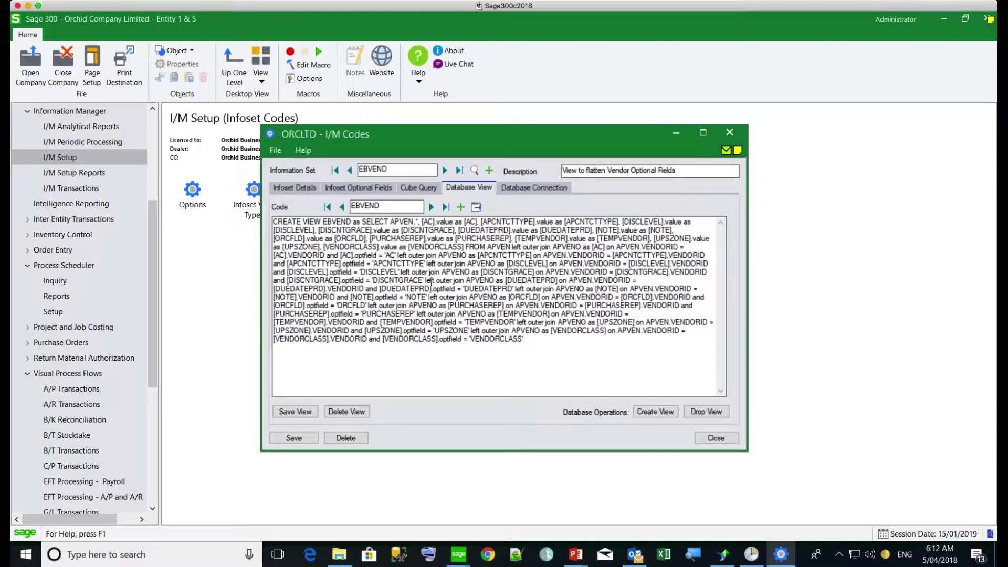
pyautogui.doubleClick(391, 222)
pyautogui.click(289, 412)
pyautogui.click(532, 187)
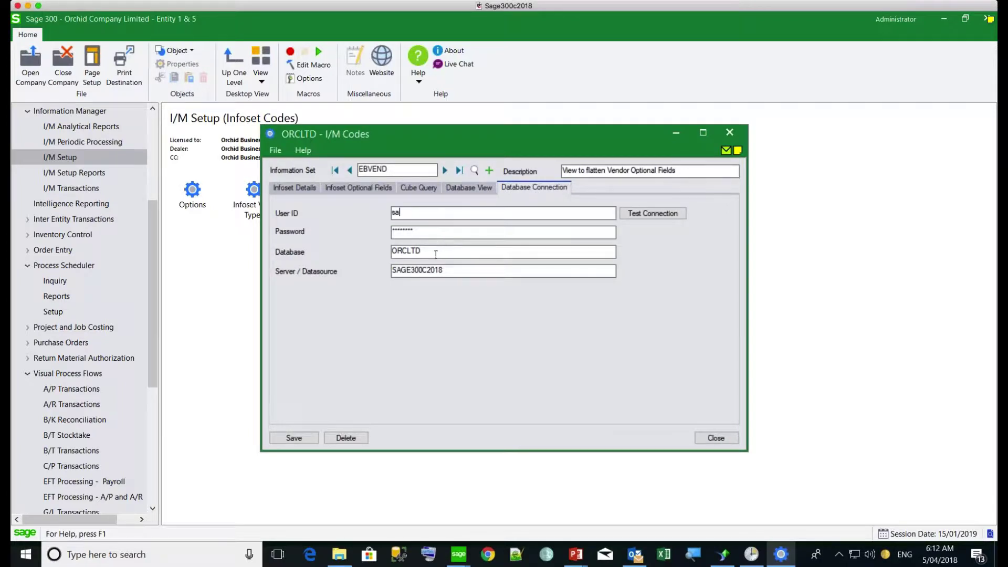
pyautogui.click(464, 187)
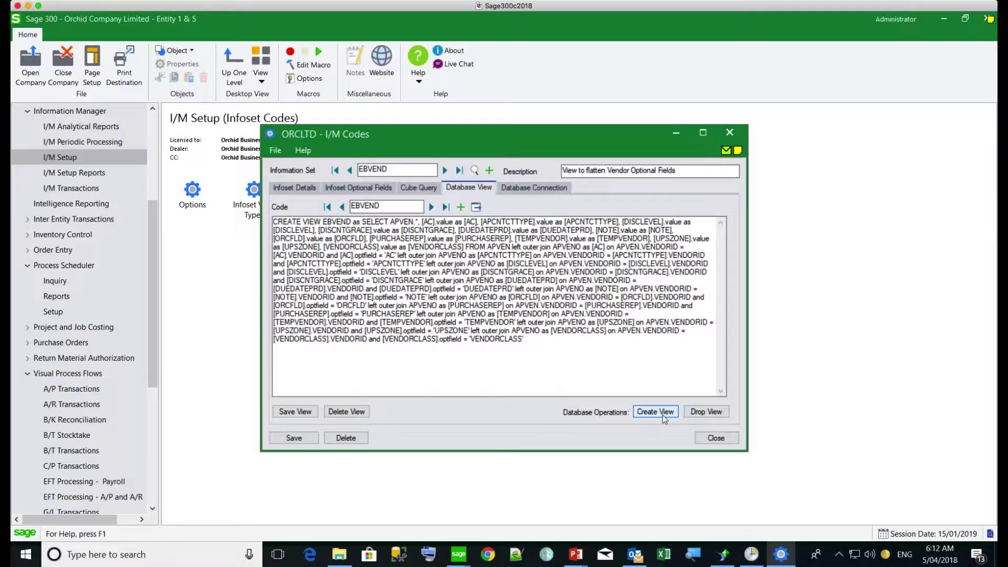
# Step: Drop the existing EBVEND SQL view from the database
pyautogui.click(703, 413)
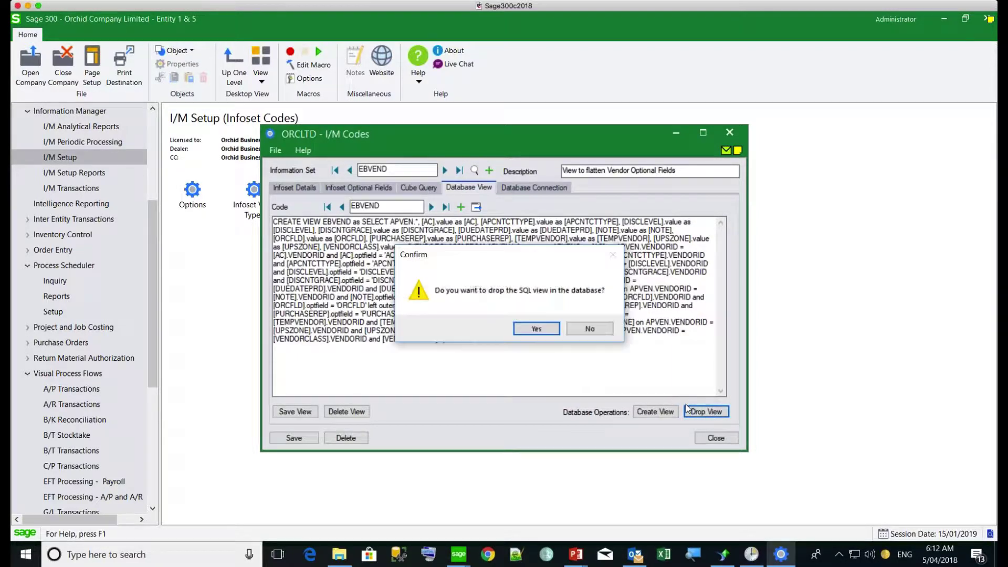
pyautogui.click(534, 329)
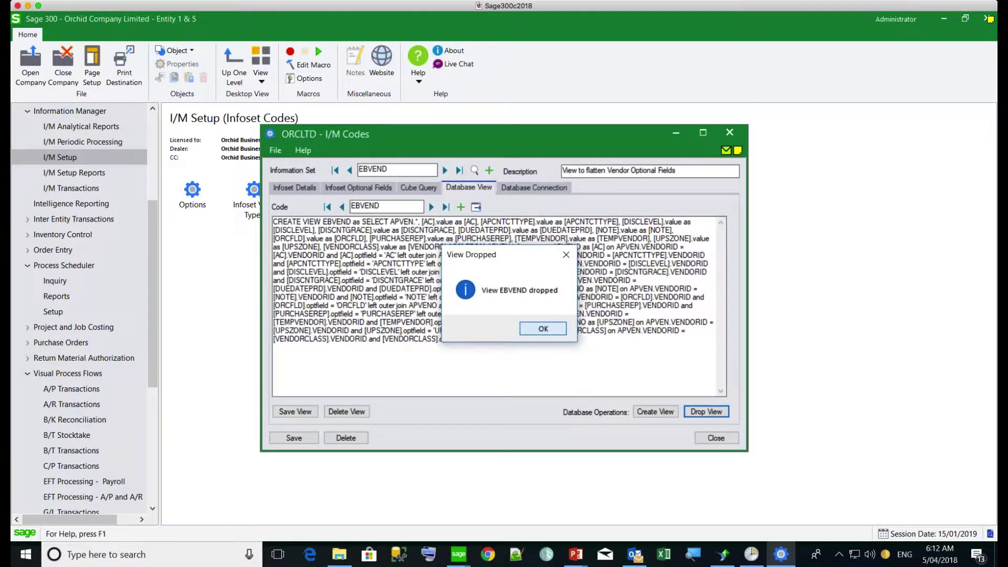
pyautogui.click(533, 328)
# Step: Recreate the EBVEND SQL view in the database from the saved SQL
pyautogui.click(649, 410)
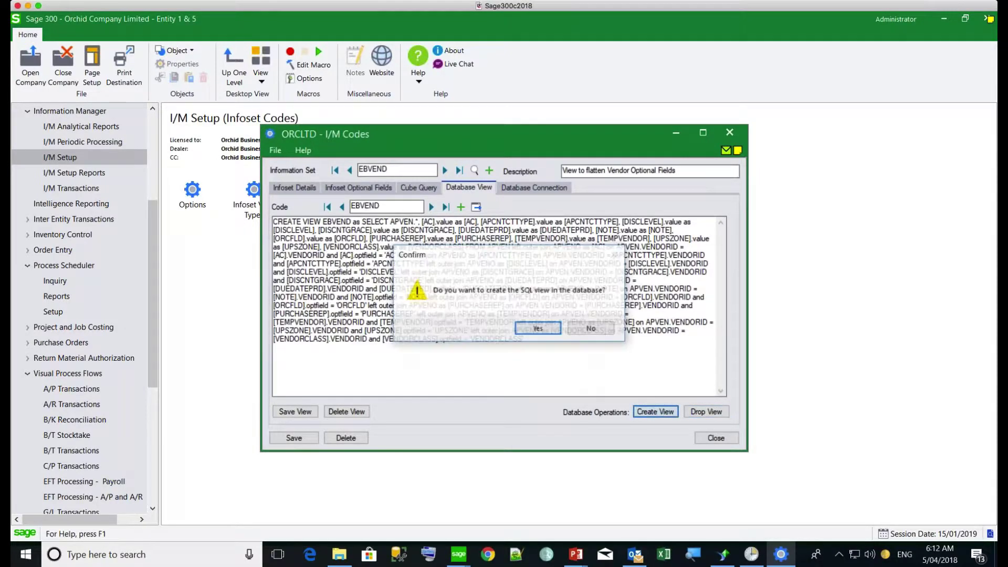
pyautogui.click(534, 328)
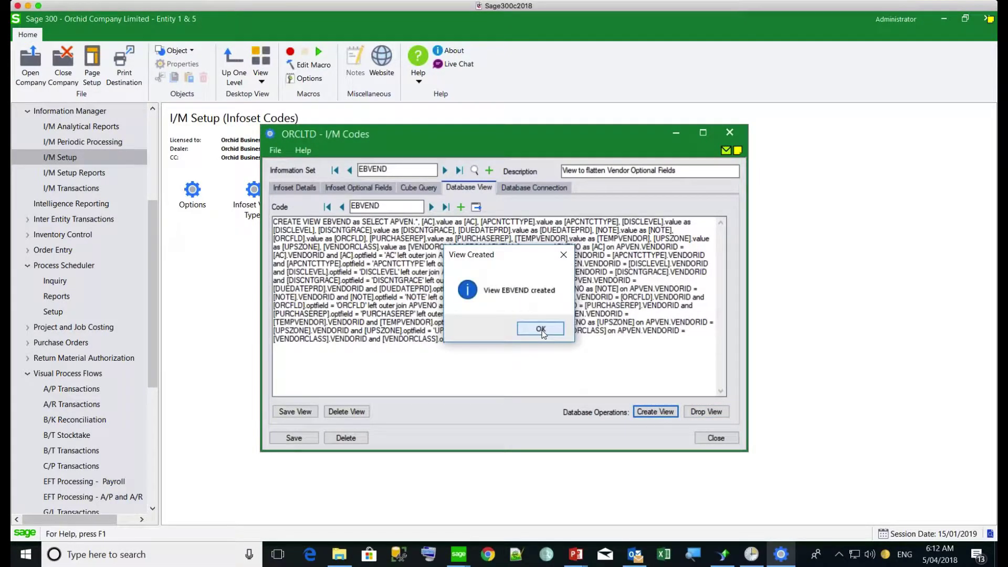
pyautogui.click(542, 331)
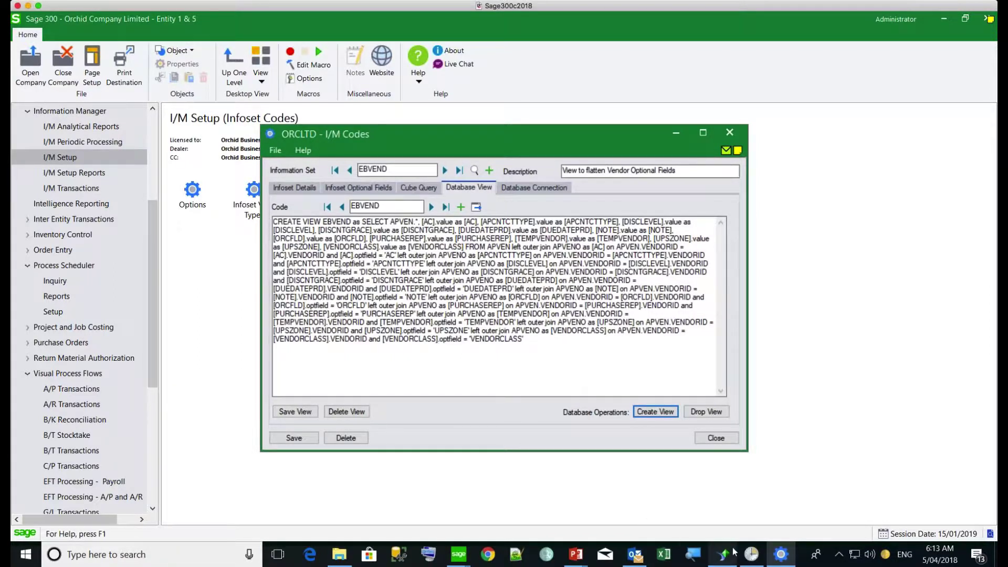
pyautogui.moveTo(727, 556)
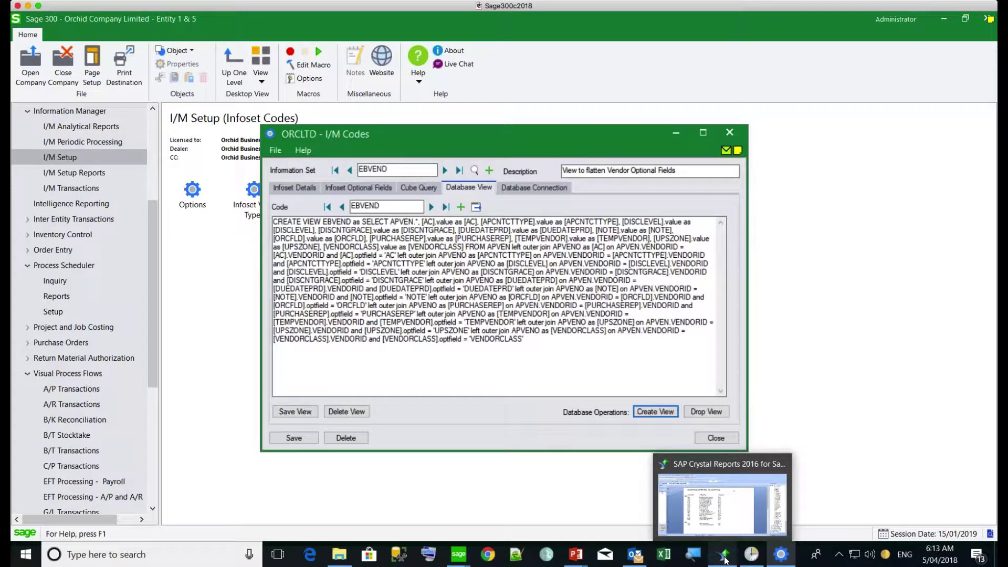
# Step: Bring up the vendor listing report in Crystal Reports and browse the EBVEND fields
pyautogui.click(685, 498)
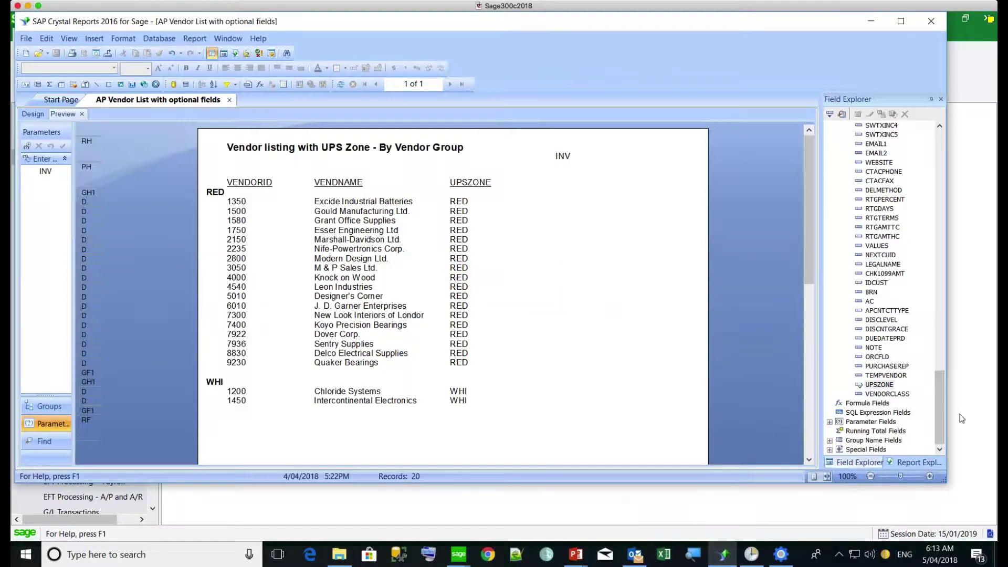
pyautogui.moveTo(937, 415); pyautogui.dragTo(898, 164)
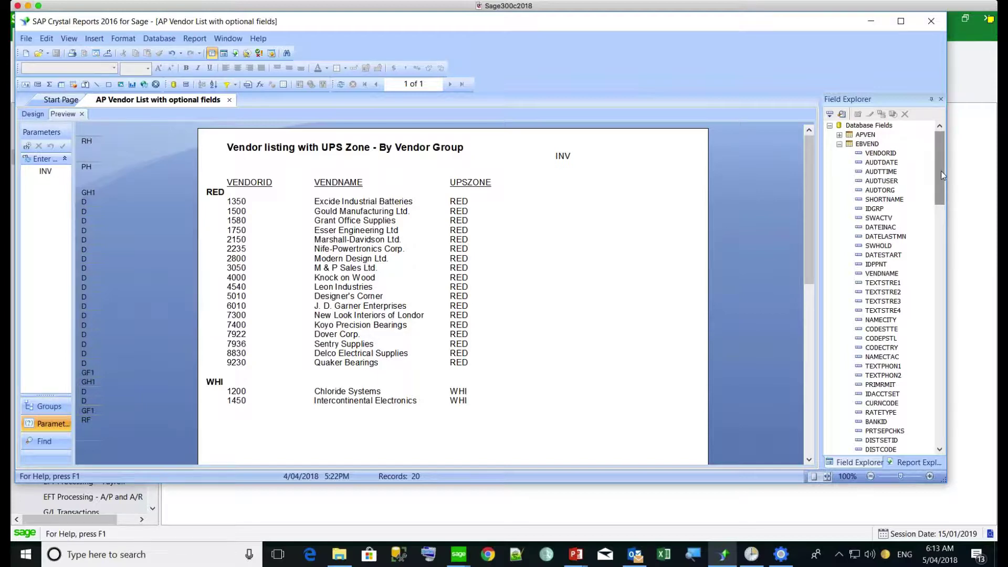
pyautogui.moveTo(942, 176); pyautogui.dragTo(952, 423)
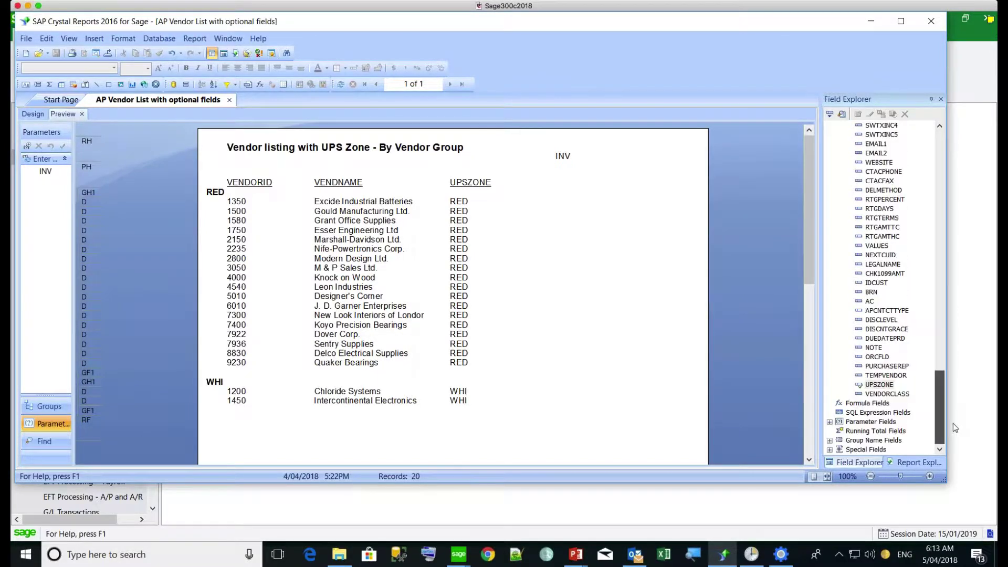
pyautogui.click(880, 329)
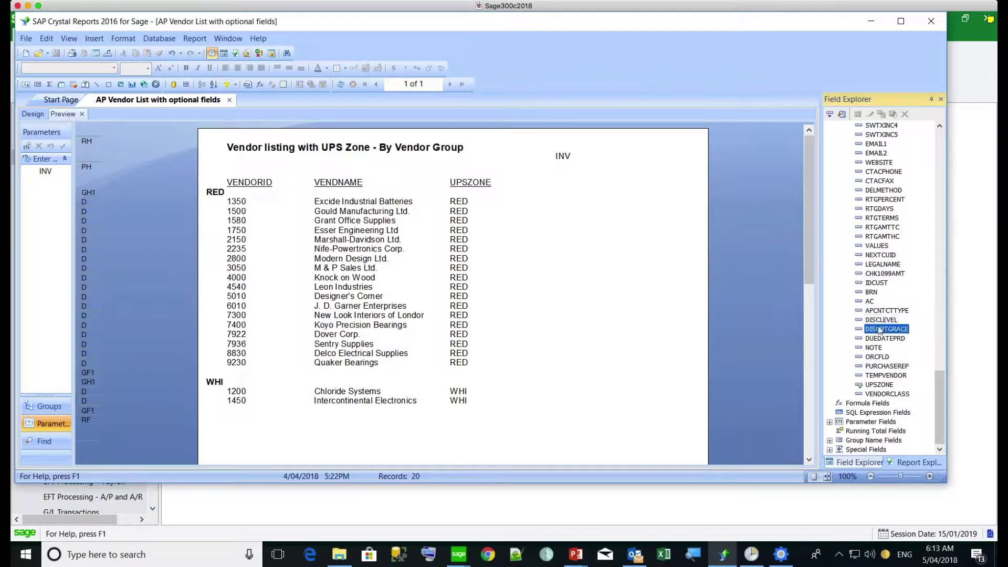
pyautogui.click(879, 386)
pyautogui.moveTo(879, 388); pyautogui.dragTo(851, 349)
# Step: Add VENDORCLASS as a report column right of UPSZONE and minimize Crystal Reports
pyautogui.click(872, 358)
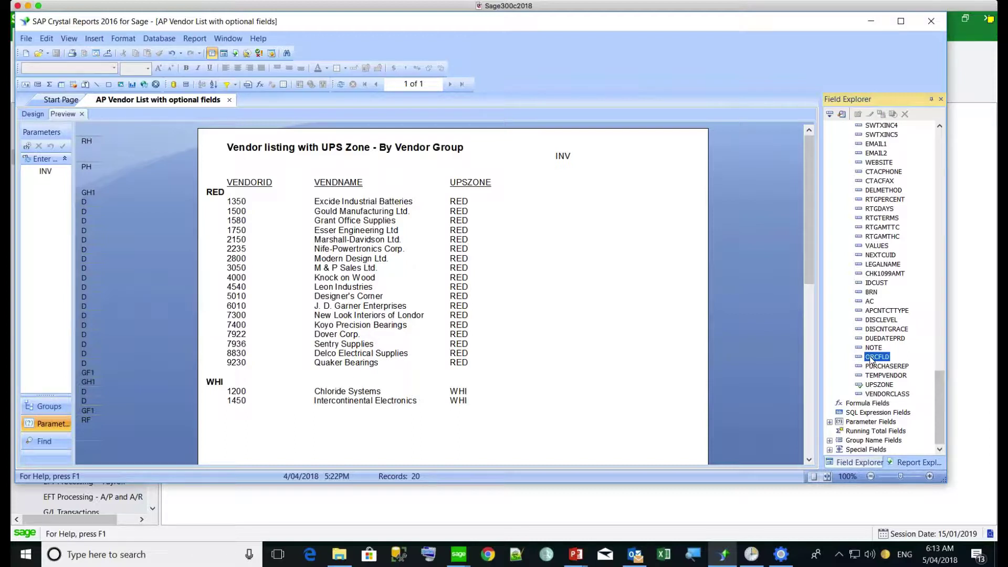
pyautogui.click(874, 394)
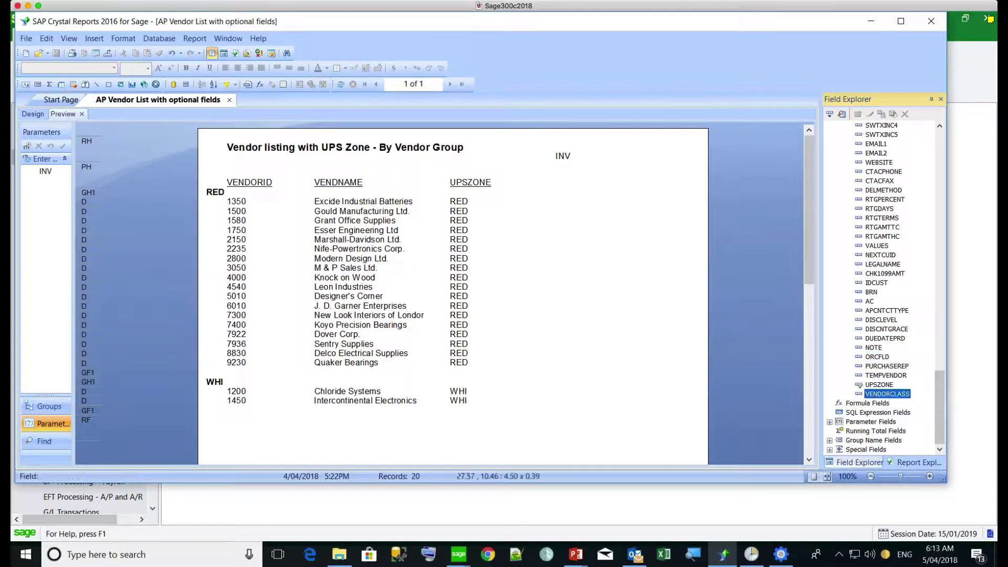
pyautogui.moveTo(882, 394); pyautogui.dragTo(534, 199)
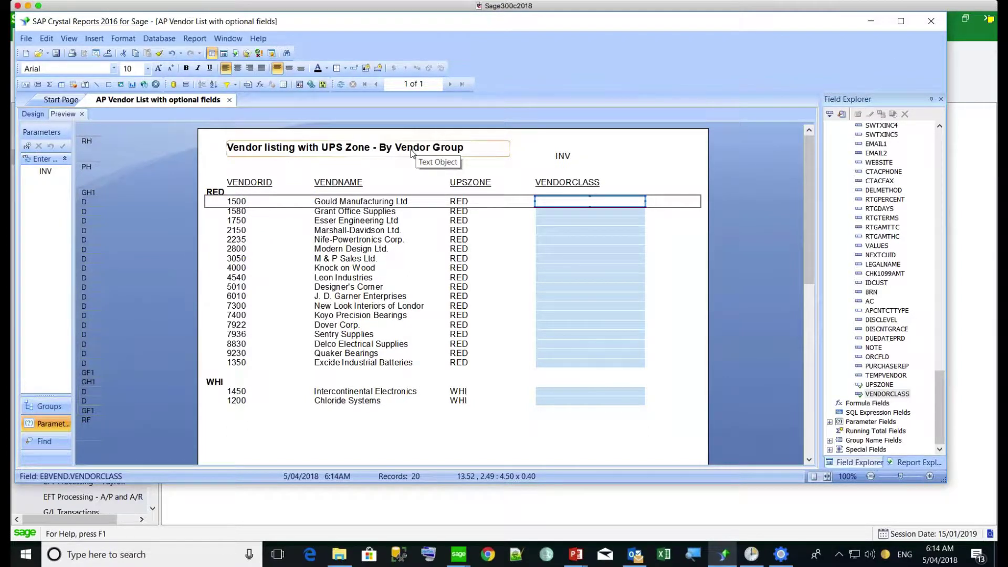
pyautogui.click(870, 25)
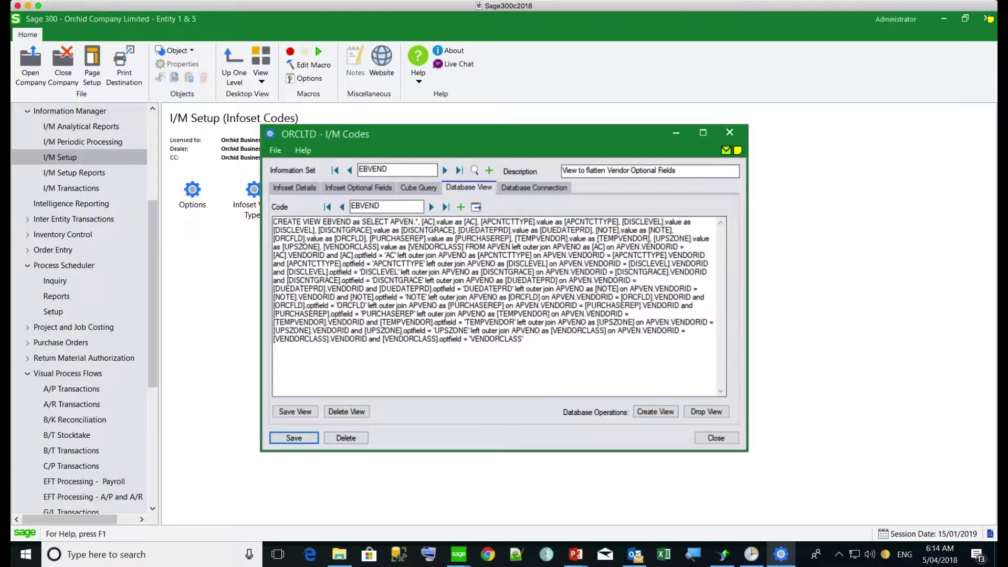
# Step: Close I/M Codes and show the I/M Setup Report Runner visual process flow
pyautogui.click(729, 132)
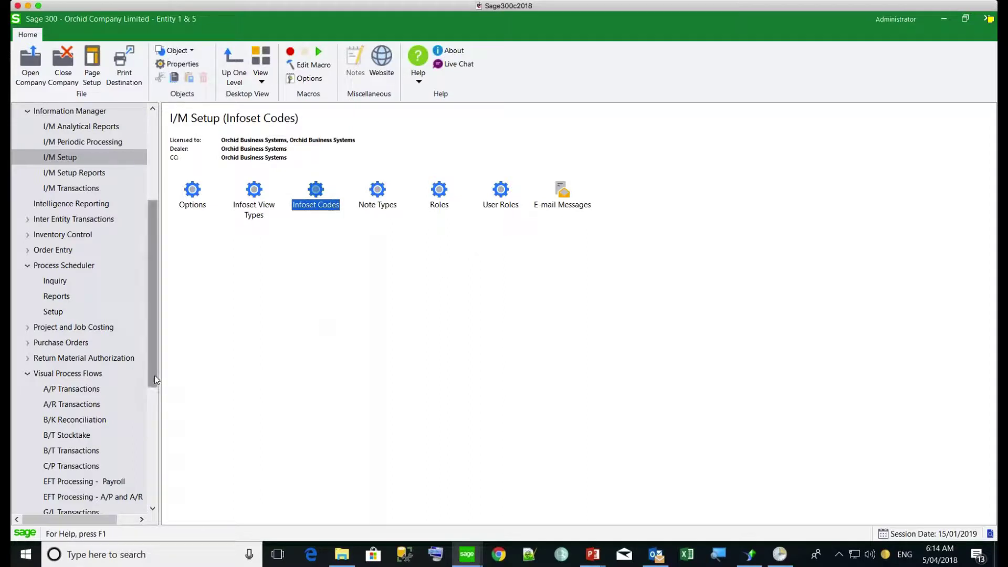
pyautogui.moveTo(155, 375); pyautogui.dragTo(158, 468)
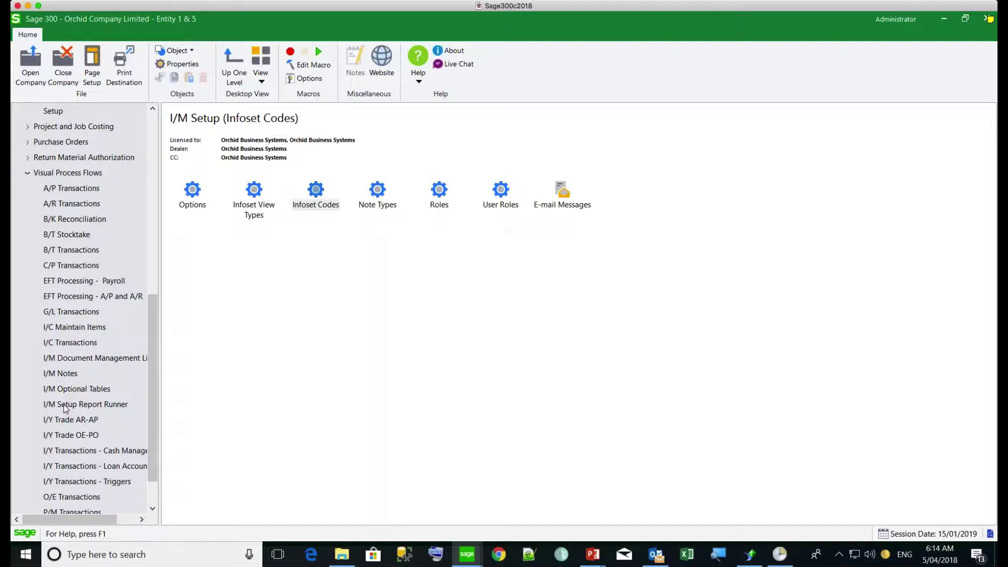
pyautogui.click(65, 405)
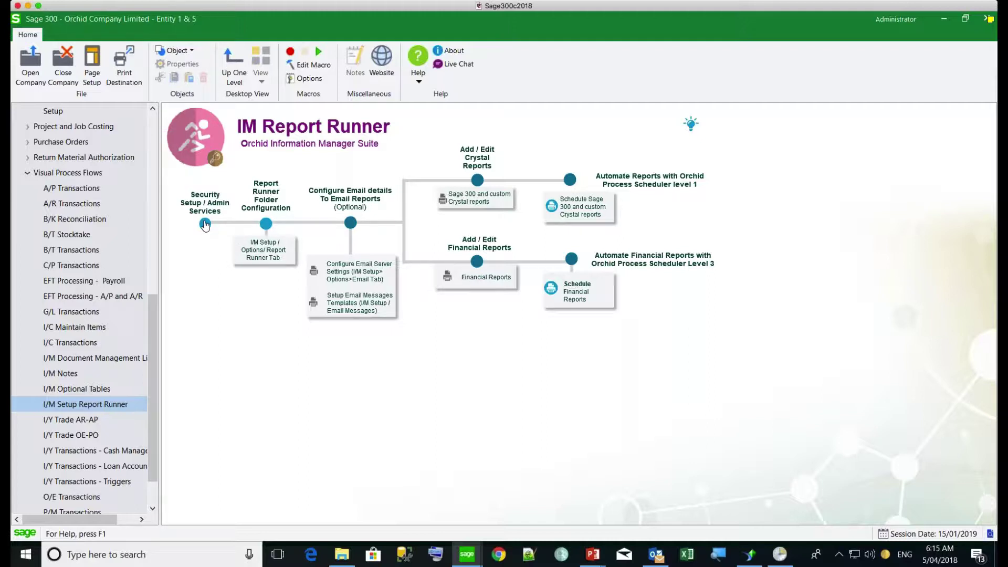
pyautogui.click(257, 255)
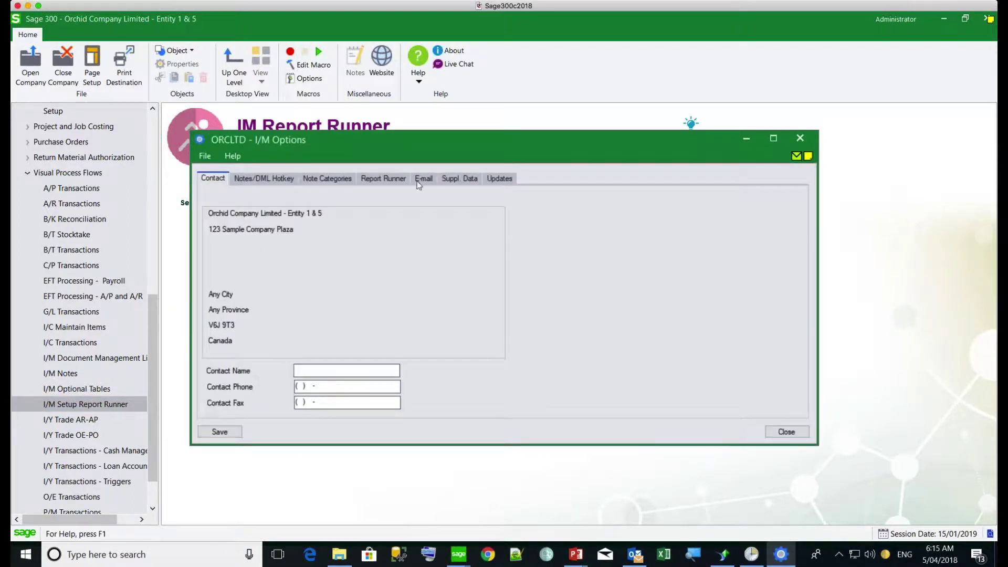
pyautogui.click(380, 180)
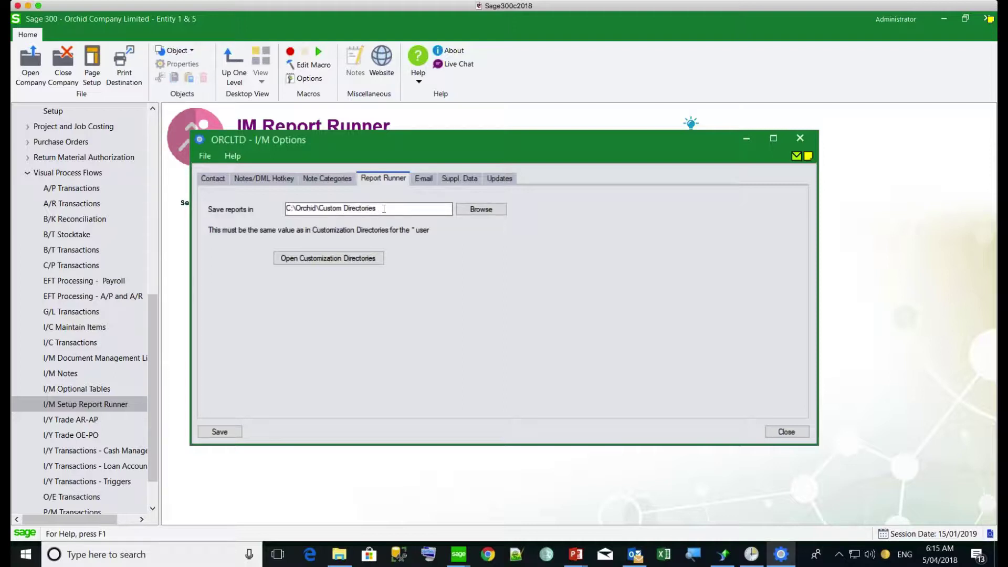
pyautogui.moveTo(384, 209); pyautogui.dragTo(288, 208)
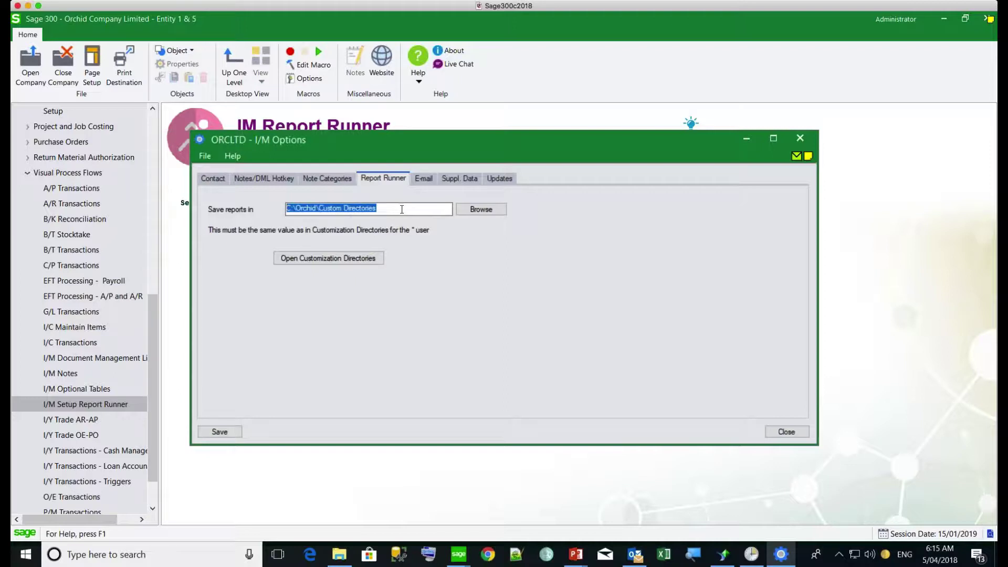
pyautogui.click(423, 180)
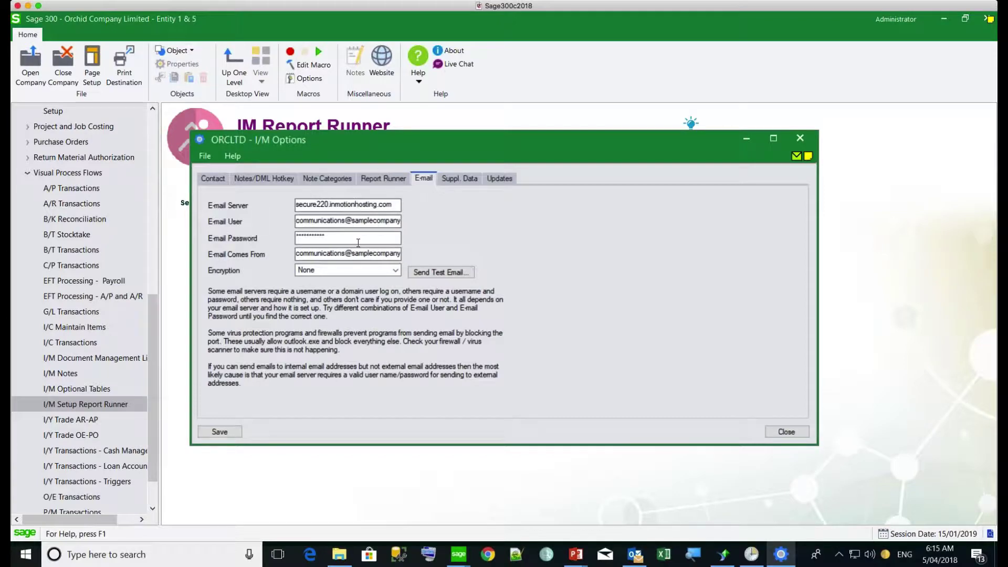
pyautogui.click(800, 141)
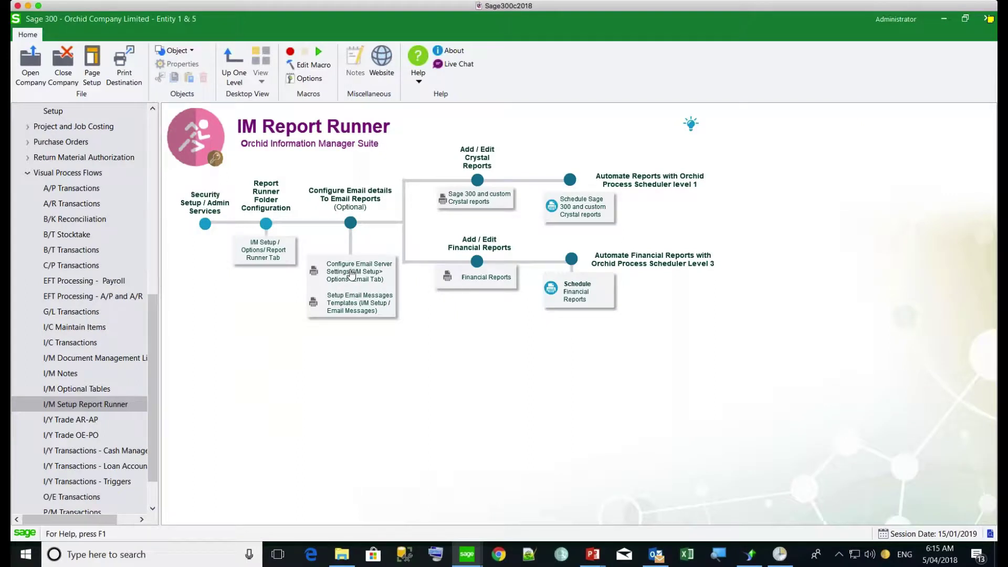
# Step: Launch Report Runner and expand Accounts Payable, Accounts Receivable and Inventory Control report groups
pyautogui.click(471, 205)
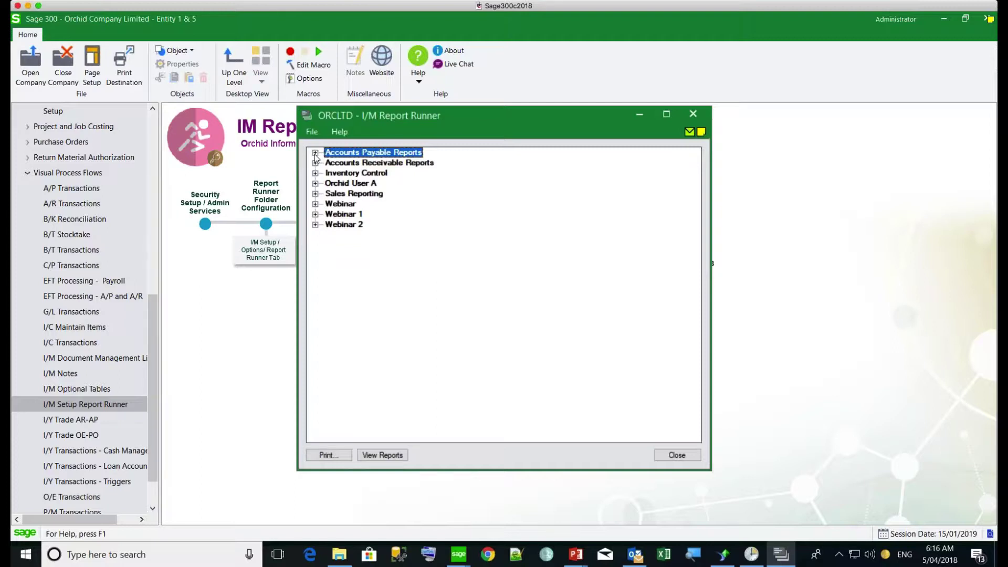
pyautogui.click(315, 154)
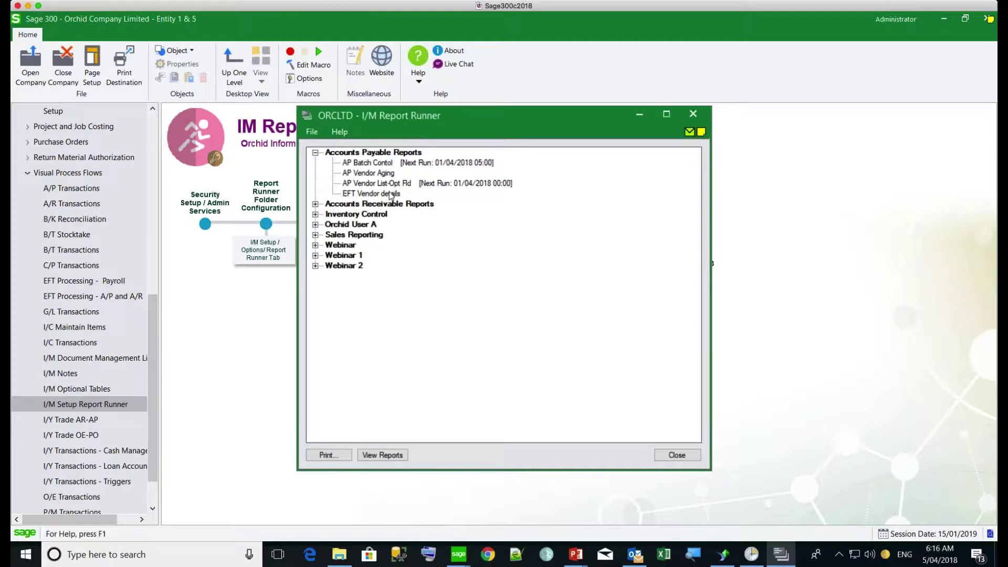
pyautogui.click(371, 165)
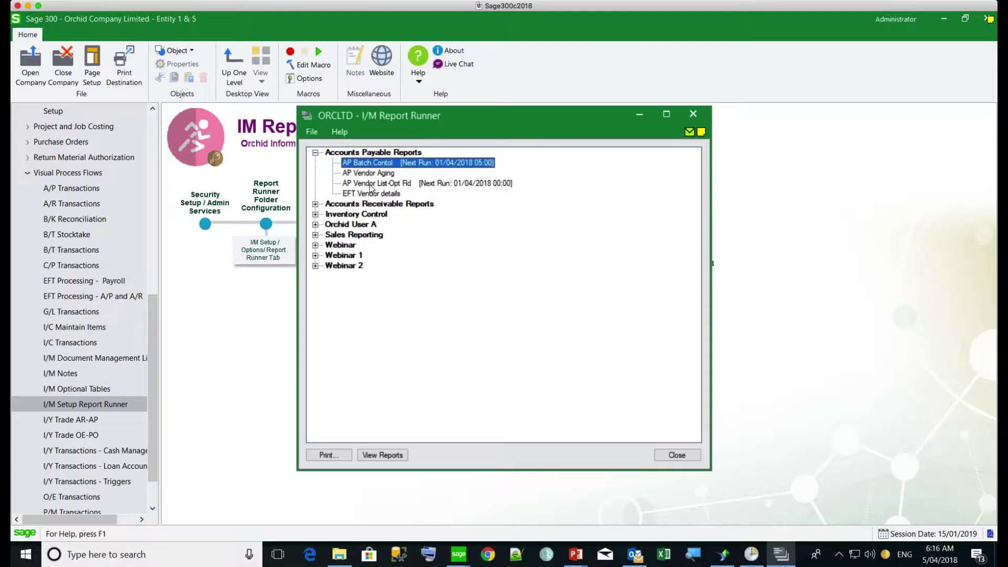
pyautogui.click(367, 194)
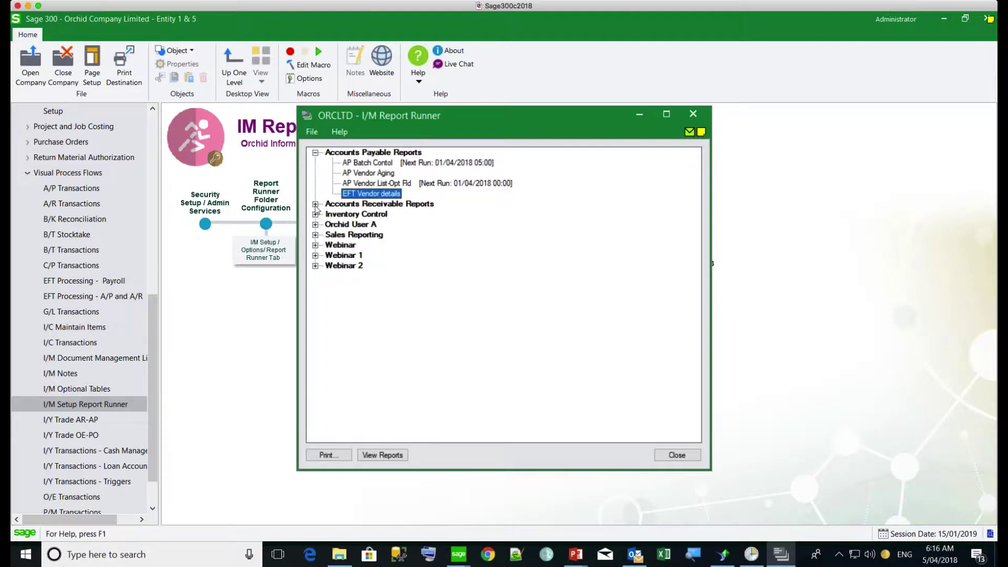
pyautogui.click(315, 203)
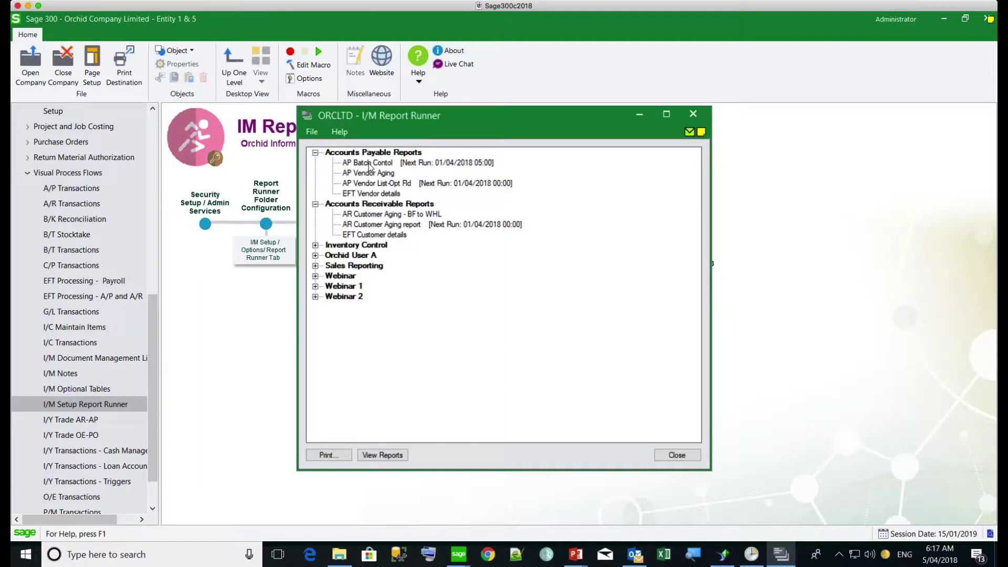
pyautogui.click(316, 246)
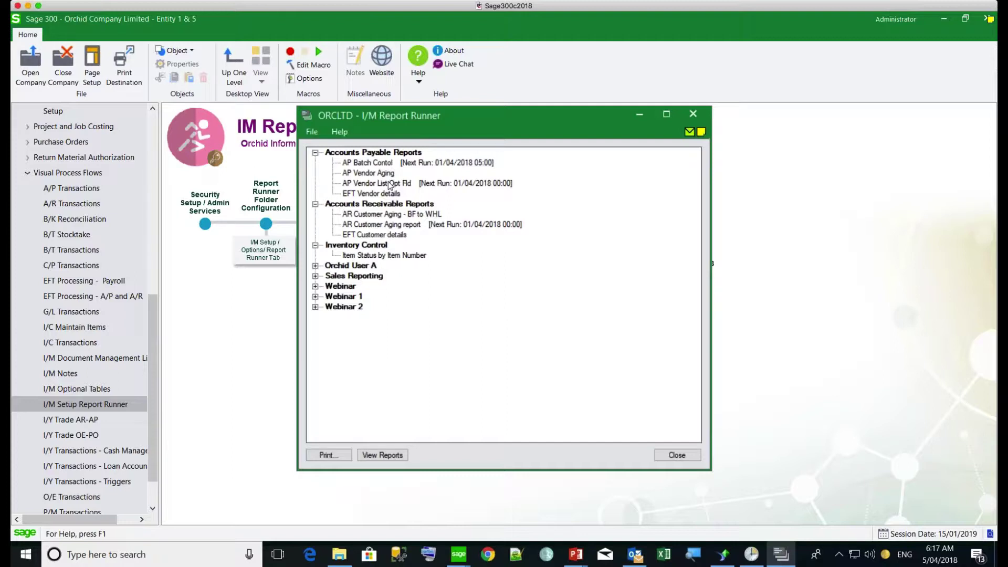
# Step: Show the context menu for the AP Batch Contol report
pyautogui.click(366, 164)
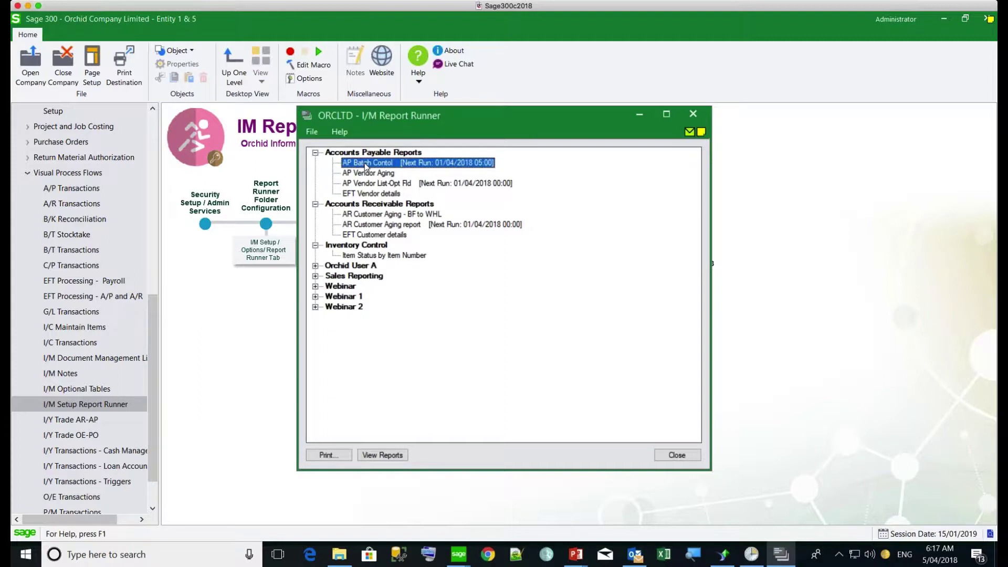
pyautogui.rightClick(366, 165)
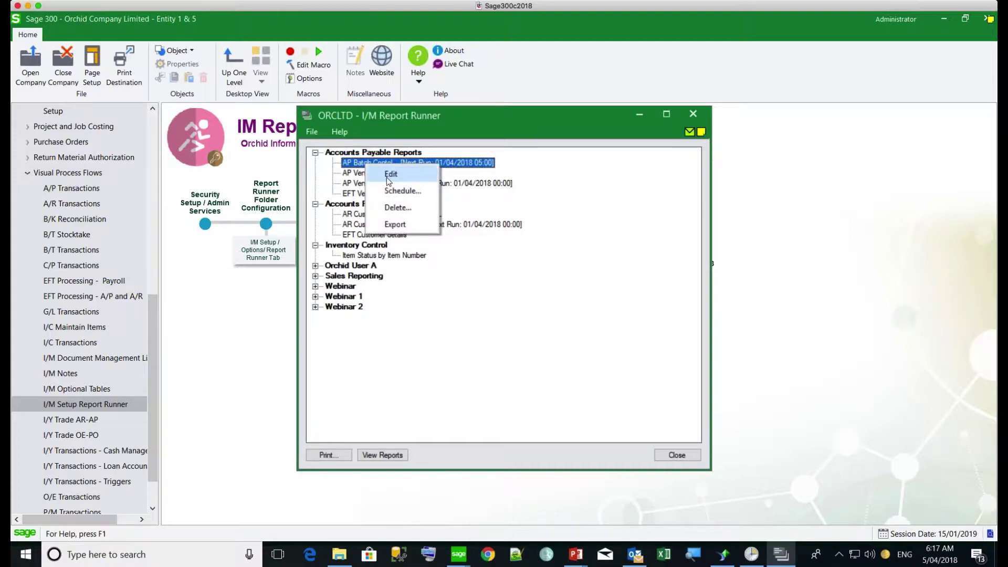
# Step: Edit AP Batch Contol and inspect the FROMBATCH parameter's TEXTBOXFINDER control type
pyautogui.click(389, 175)
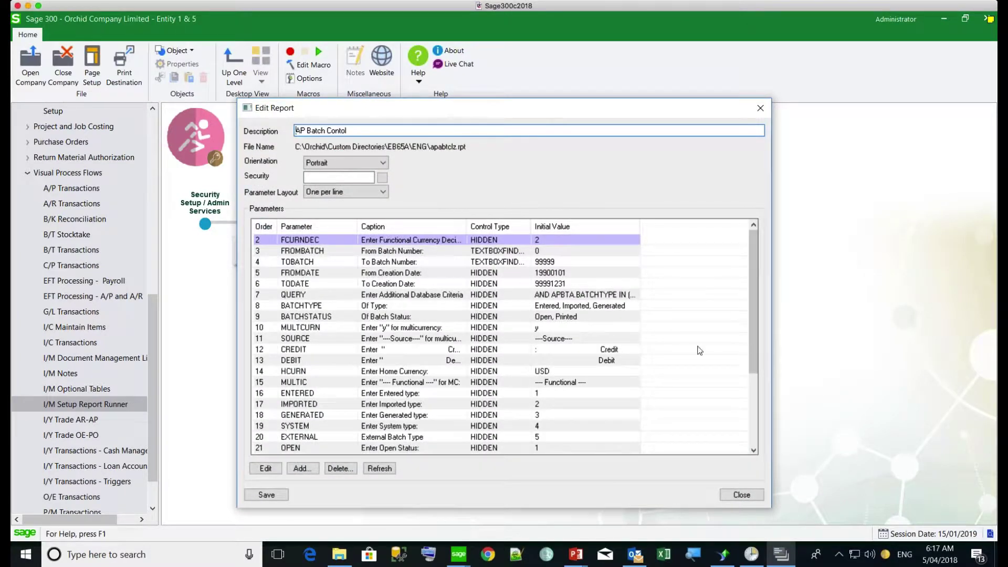
pyautogui.moveTo(751, 332); pyautogui.dragTo(757, 413)
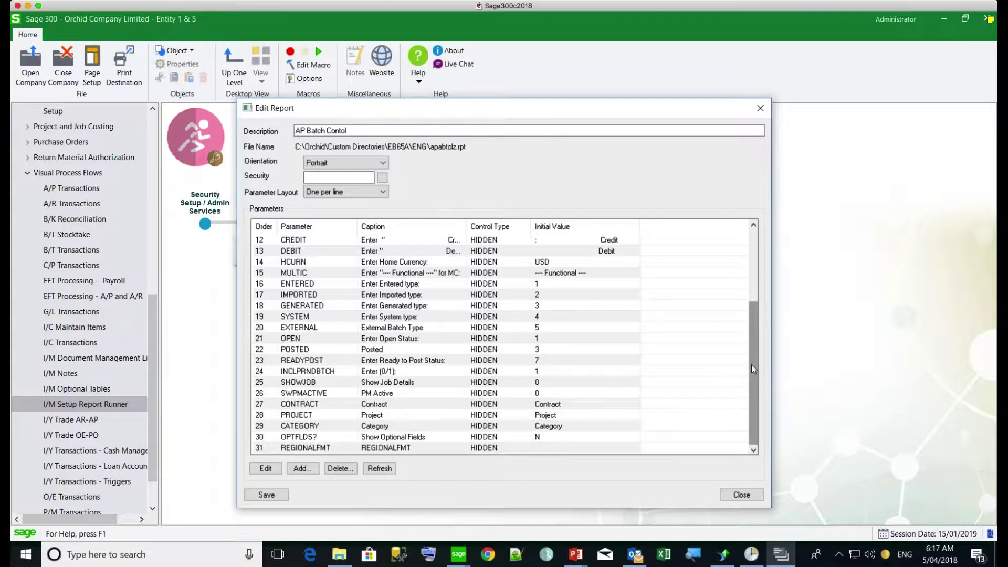
pyautogui.moveTo(752, 364); pyautogui.dragTo(757, 278)
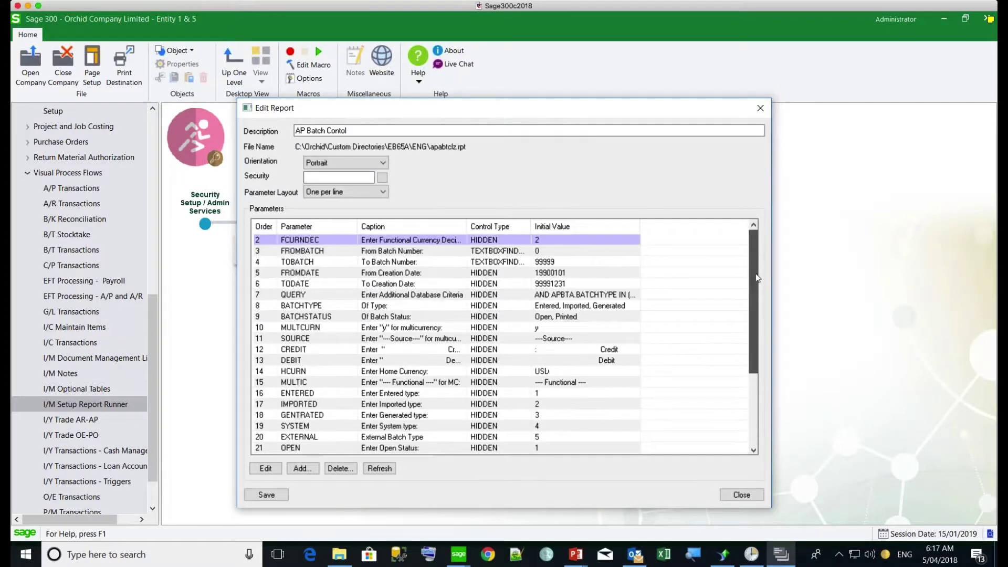
pyautogui.click(484, 267)
pyautogui.click(487, 252)
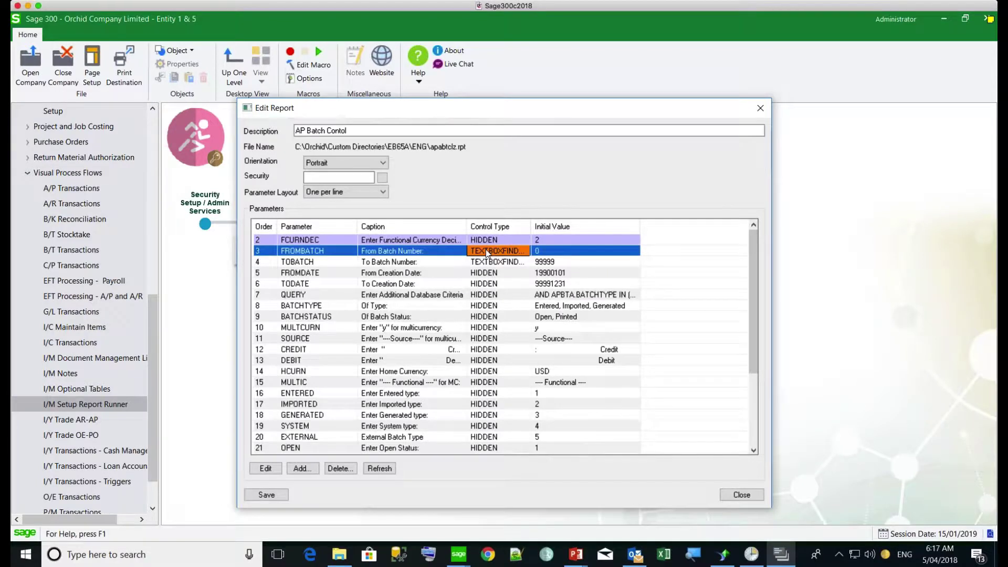
pyautogui.click(487, 252)
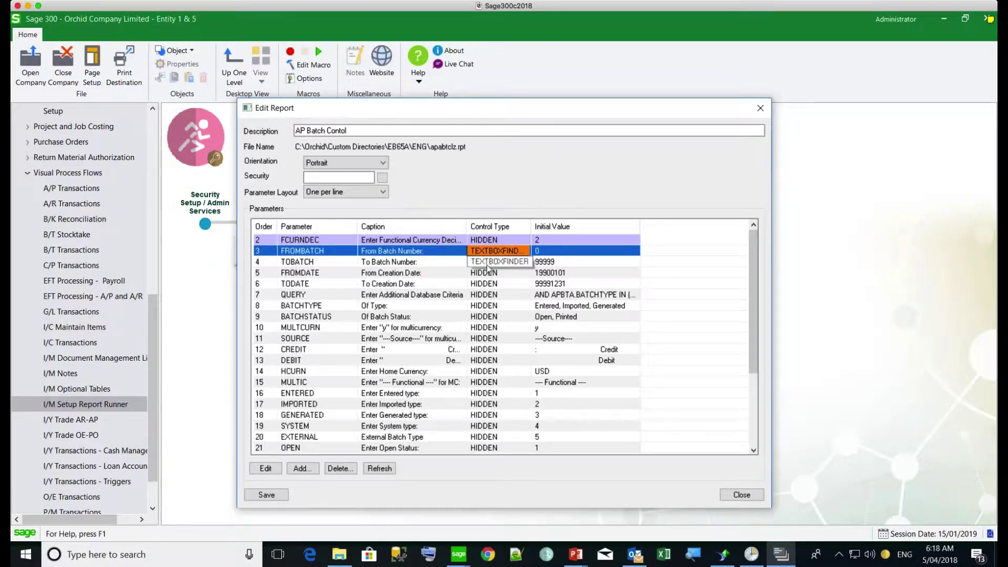
# Step: Close Edit Report, then try AP Batch Contol's print prompt and From Batch Number lookup without choosing
pyautogui.click(735, 494)
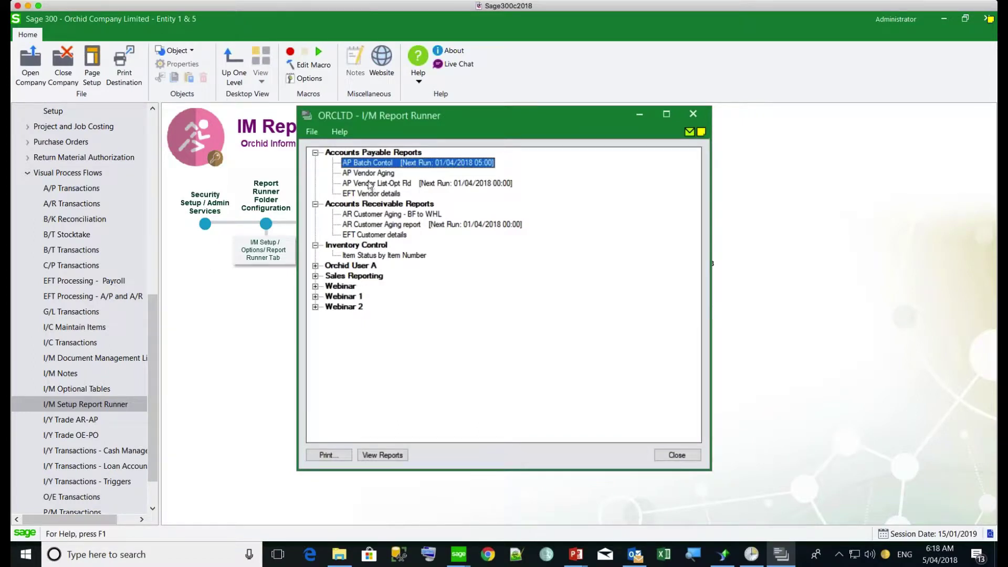
pyautogui.click(327, 456)
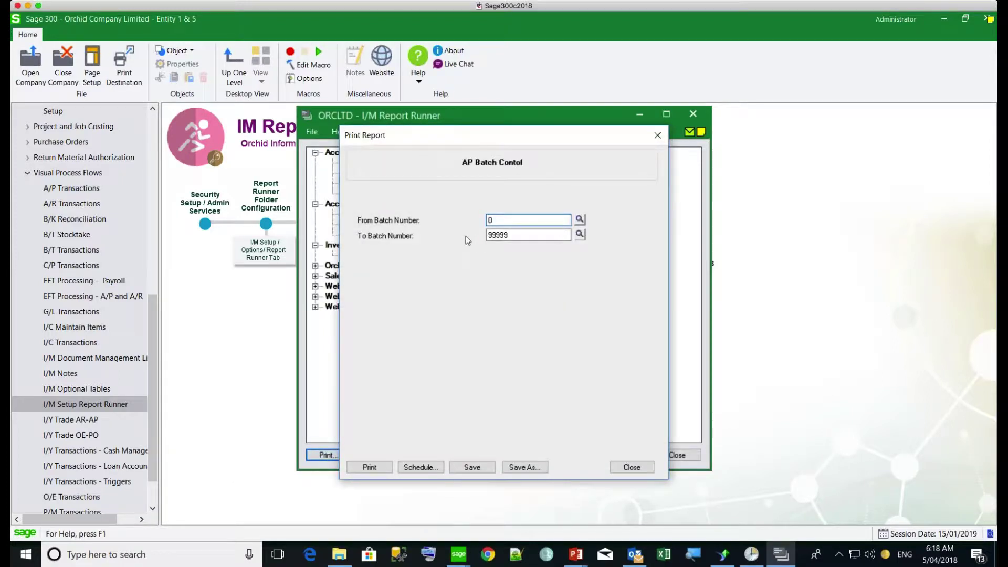
pyautogui.click(580, 220)
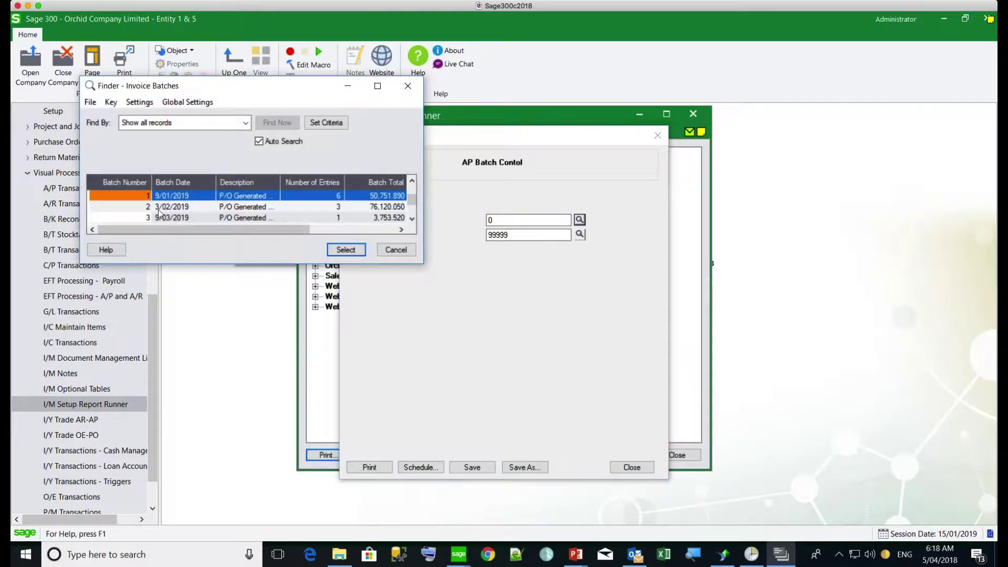
pyautogui.moveTo(411, 198); pyautogui.dragTo(410, 215)
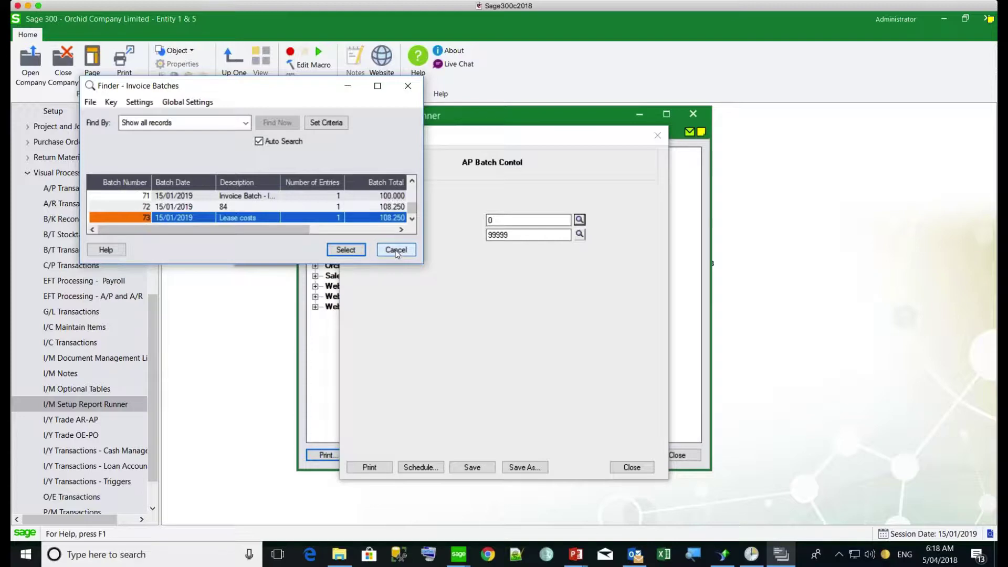
pyautogui.click(396, 250)
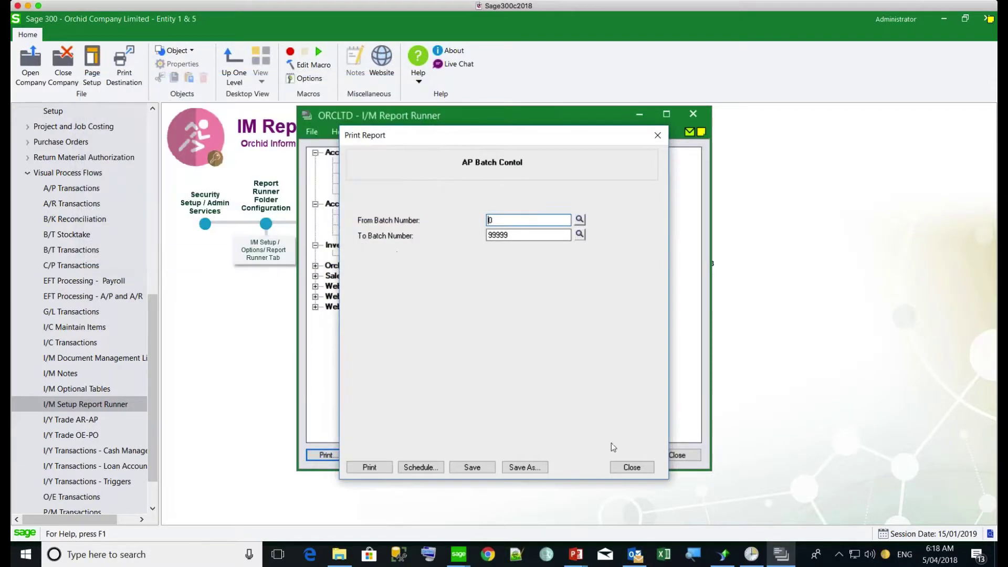
# Step: Close the print prompt and add a report tree section named 'Webinar 3'
pyautogui.click(625, 473)
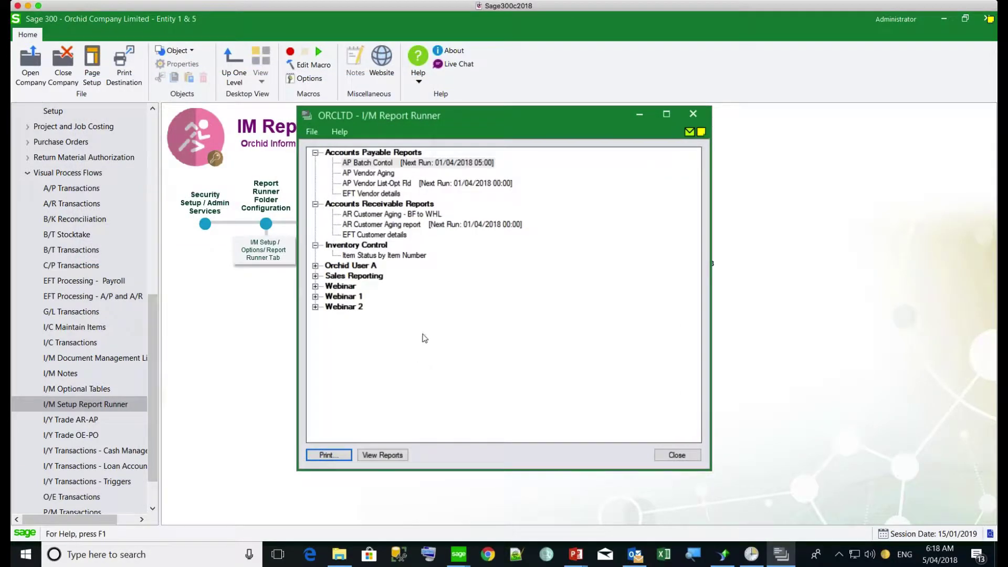
pyautogui.rightClick(337, 322)
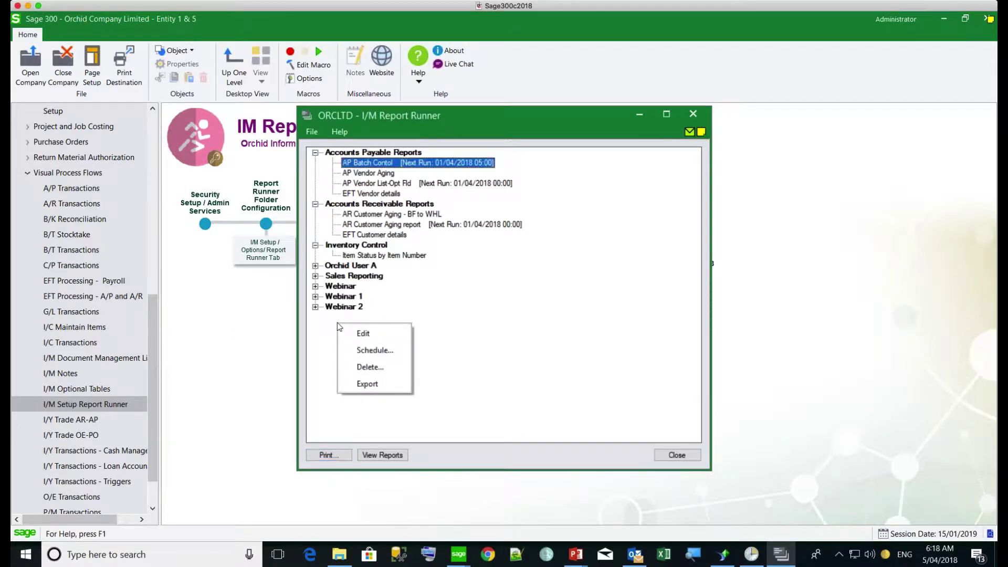
pyautogui.click(329, 324)
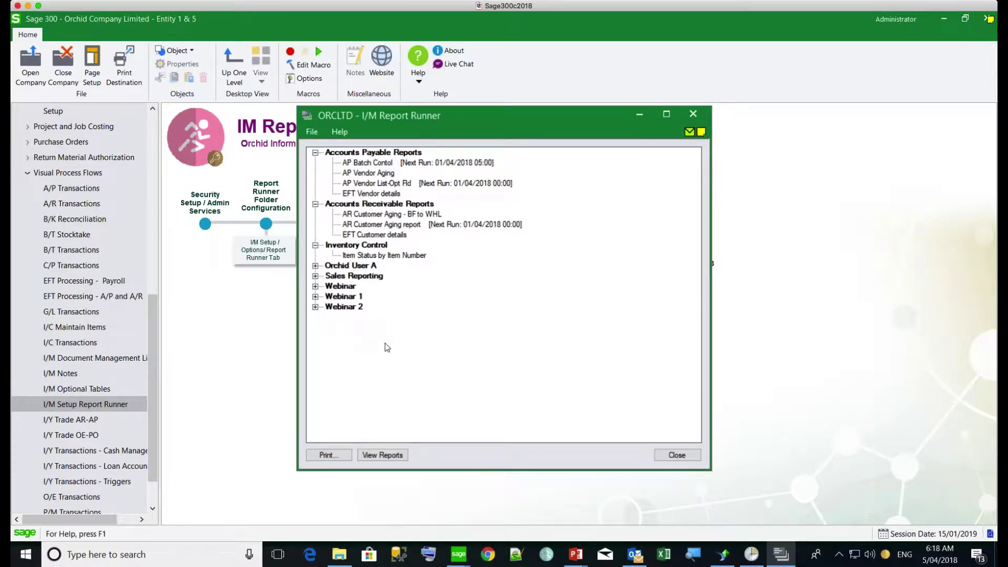
pyautogui.rightClick(331, 325)
pyautogui.click(355, 334)
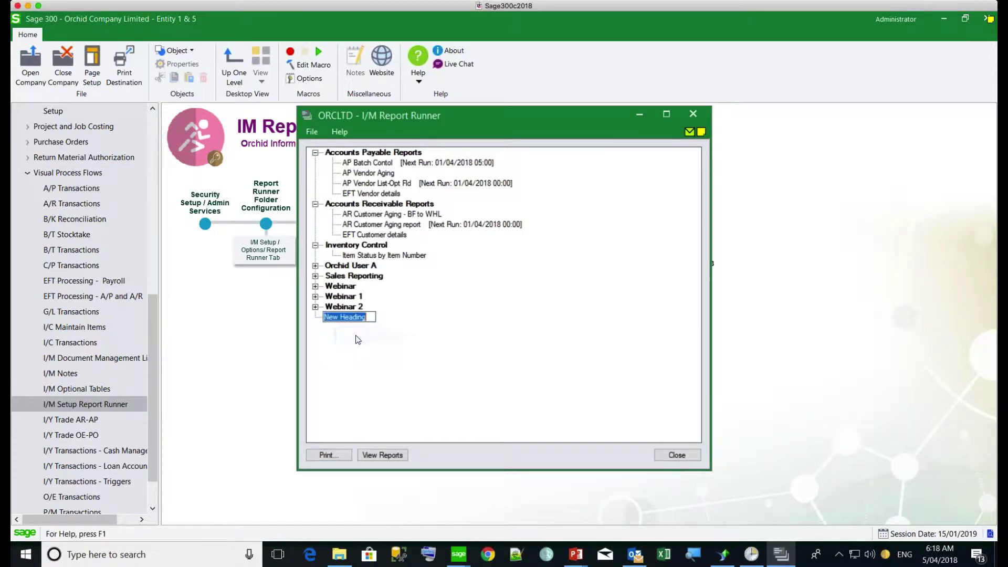
pyautogui.write('Webinar ')
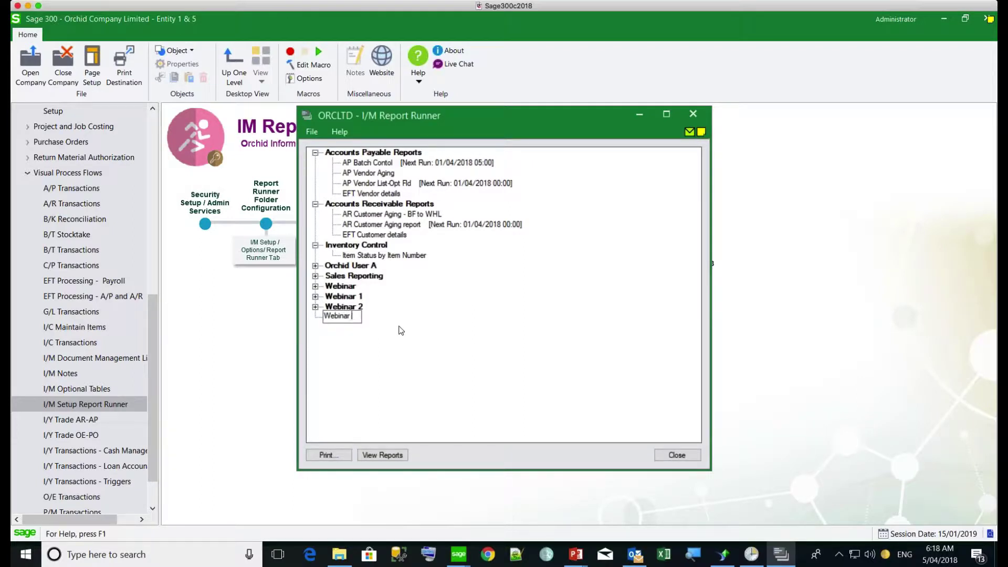
pyautogui.write('3')
pyautogui.press('Return')
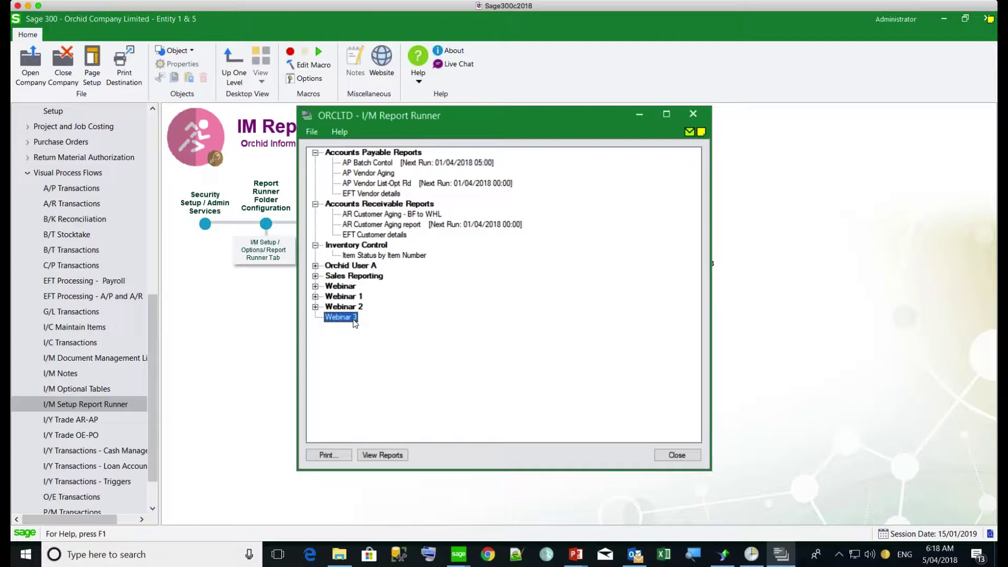
# Step: Add the 'AP Vendor List with optional fields' report from C:\Temp to the Webinar 3 section
pyautogui.rightClick(341, 318)
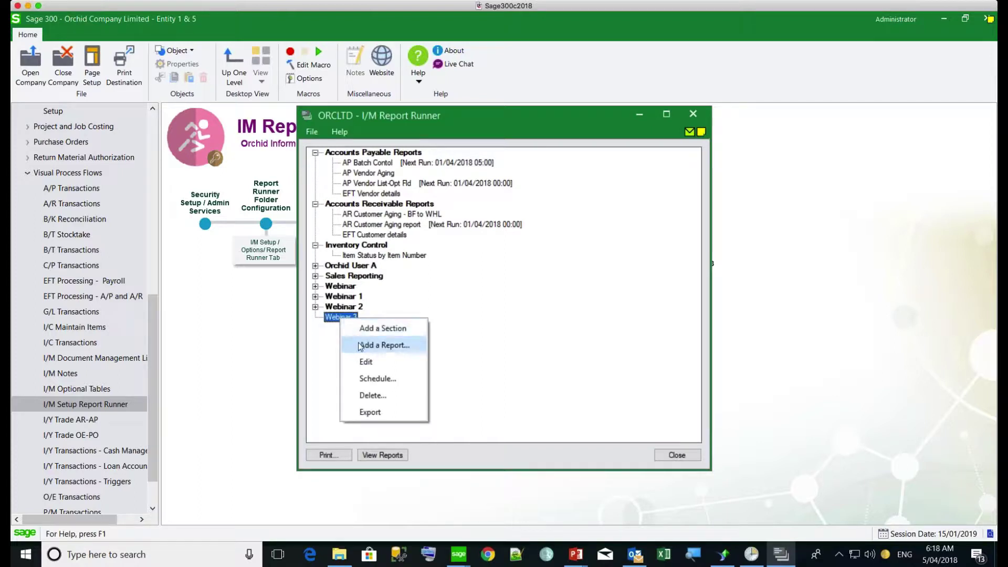
pyautogui.click(364, 347)
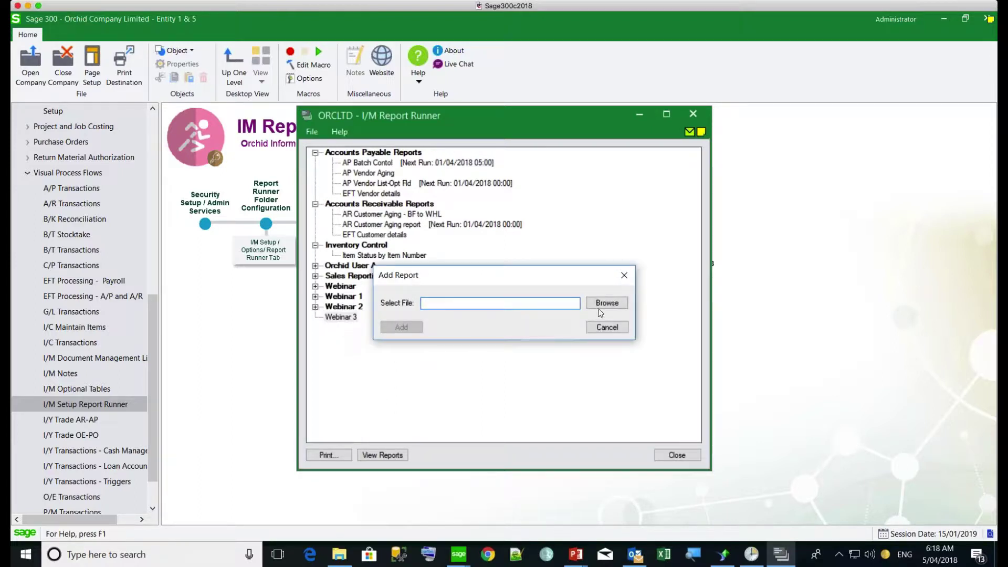
pyautogui.click(607, 303)
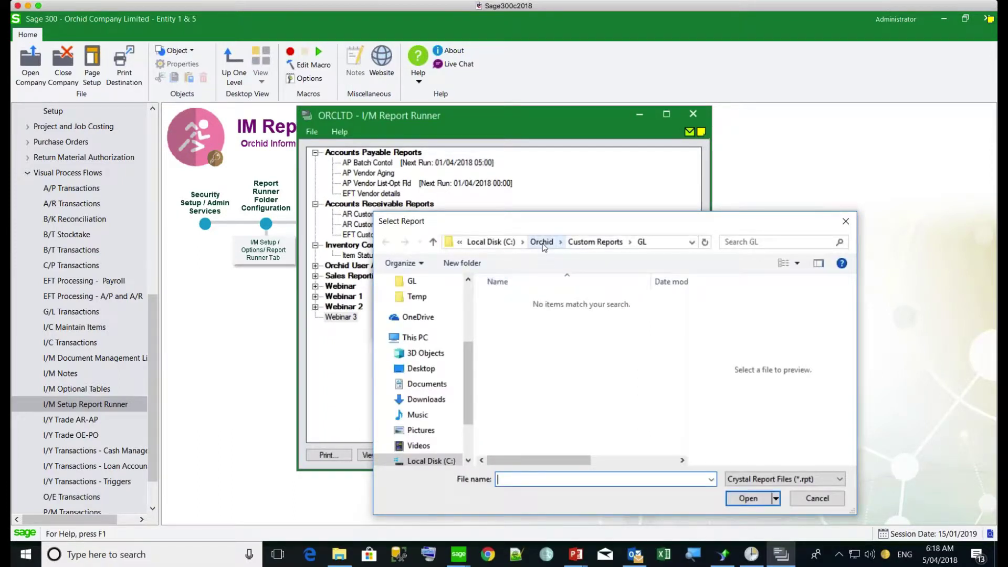
pyautogui.click(506, 242)
pyautogui.scroll(-2, 681, 384)
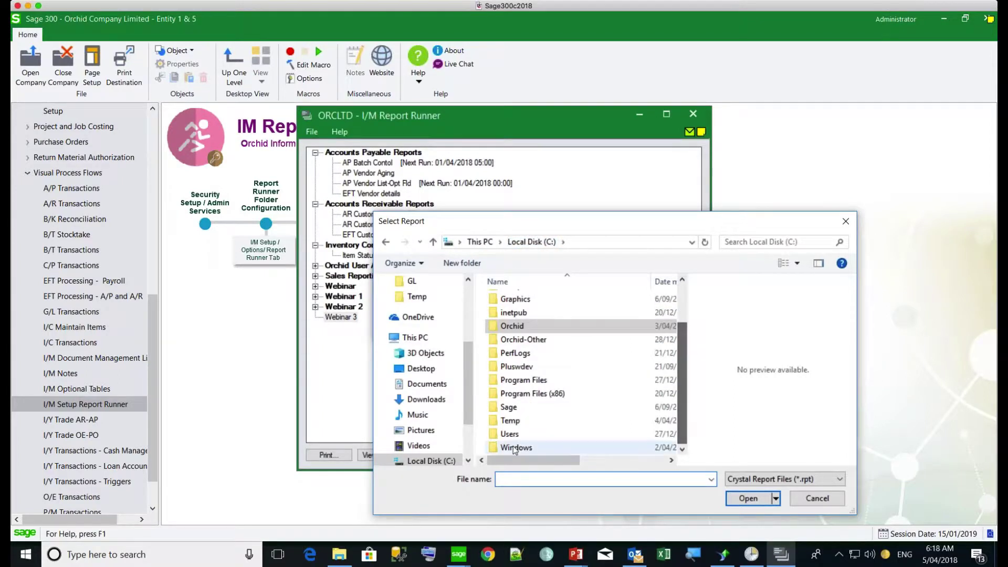
pyautogui.doubleClick(500, 423)
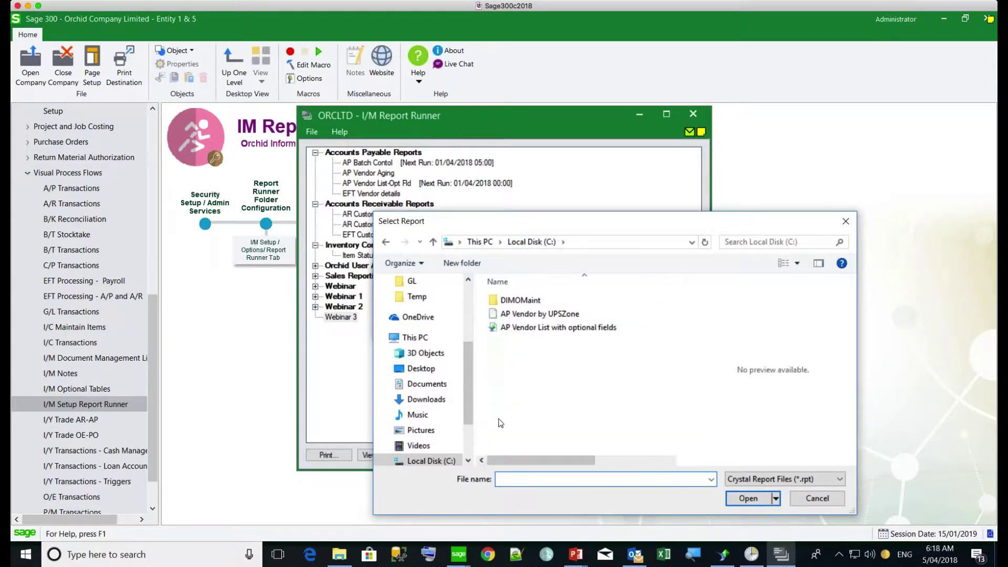
pyautogui.click(530, 332)
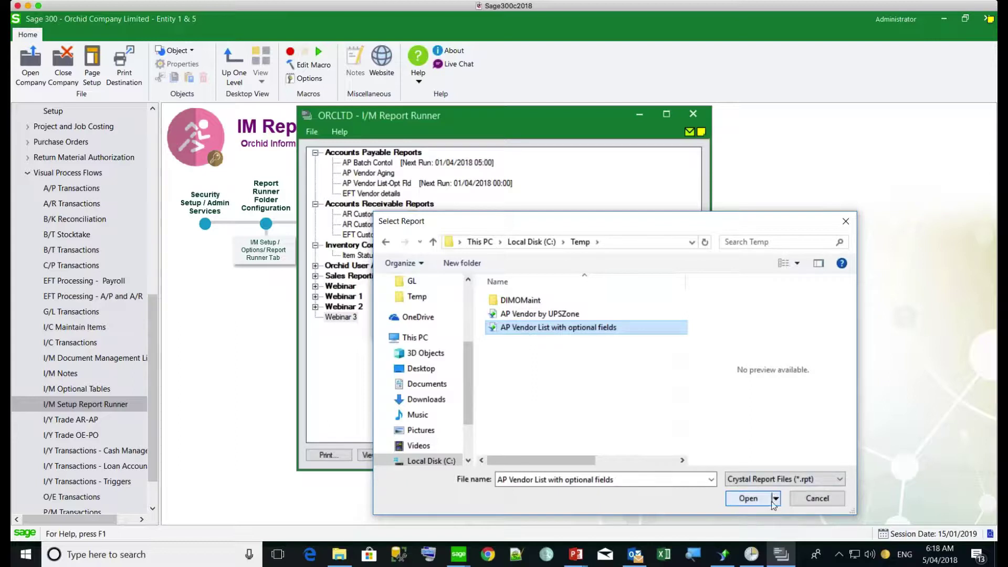
pyautogui.click(747, 499)
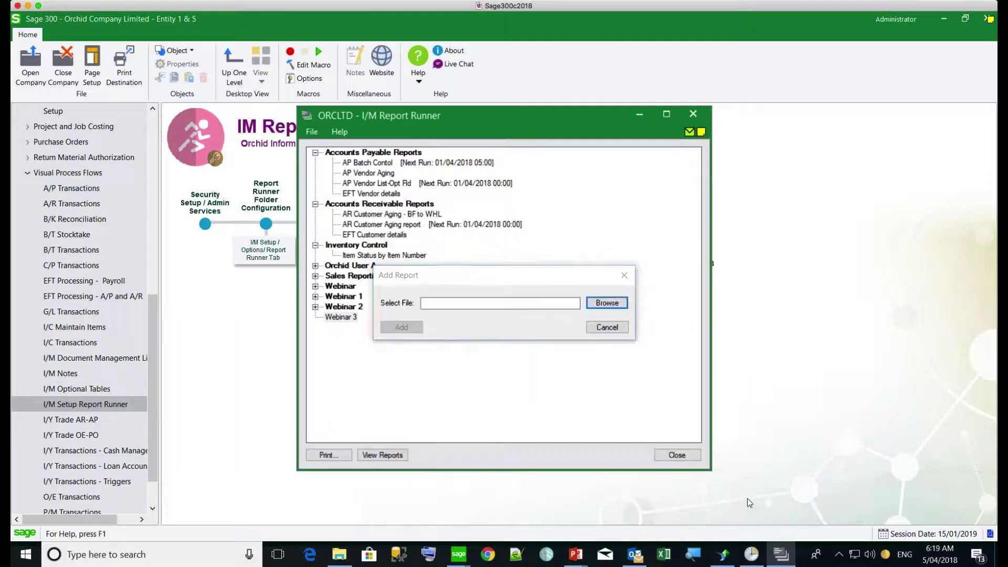
pyautogui.click(400, 327)
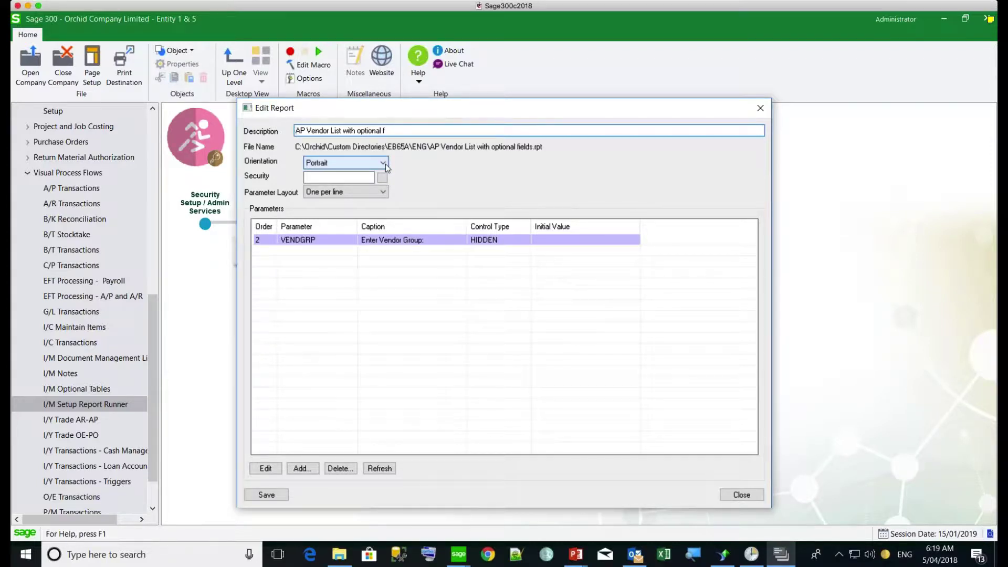
# Step: Keep the one-per-line parameter layout and restrict the report to security group B
pyautogui.click(384, 191)
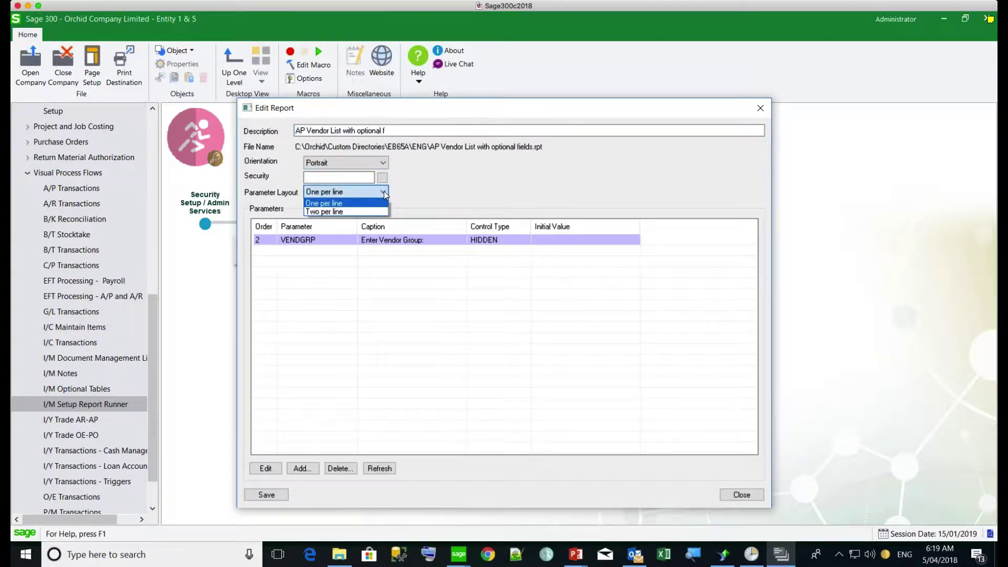
pyautogui.click(383, 191)
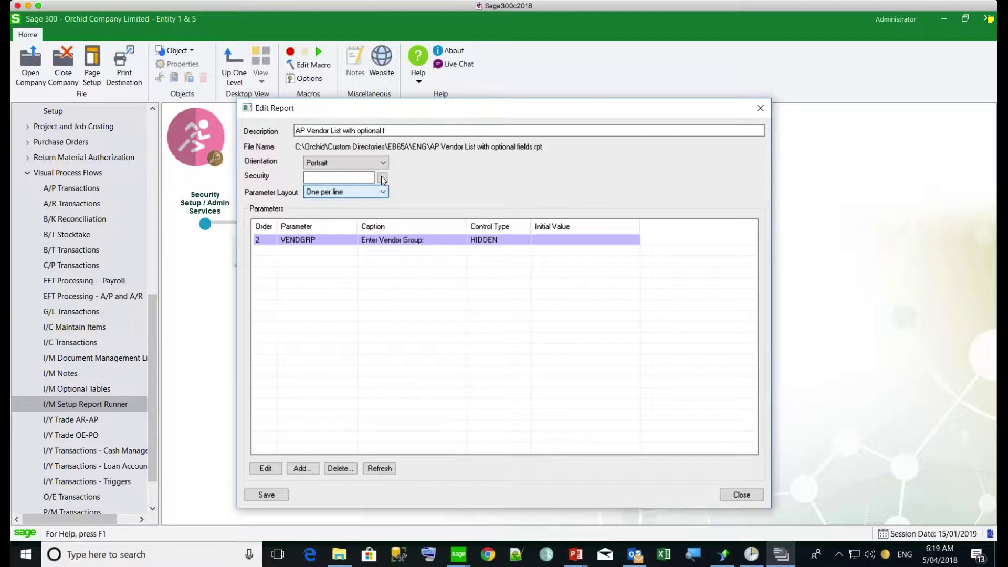
pyautogui.click(382, 178)
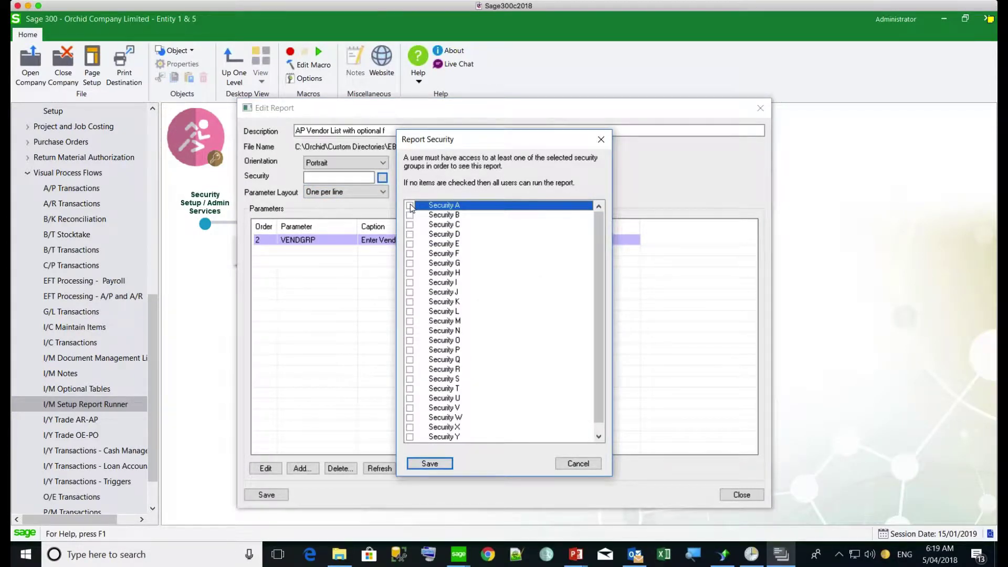
pyautogui.moveTo(597, 279); pyautogui.dragTo(593, 216)
pyautogui.click(410, 215)
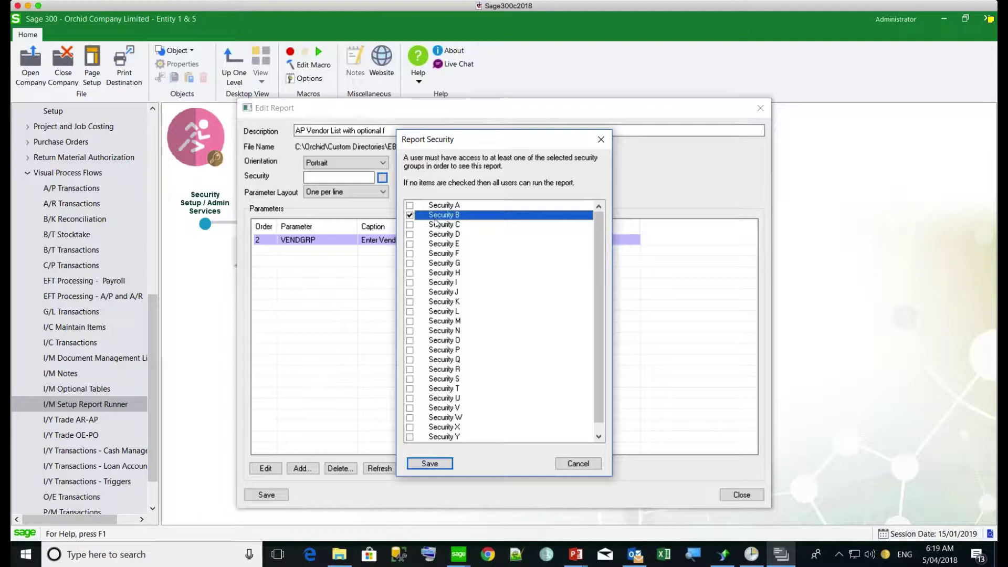
pyautogui.click(429, 463)
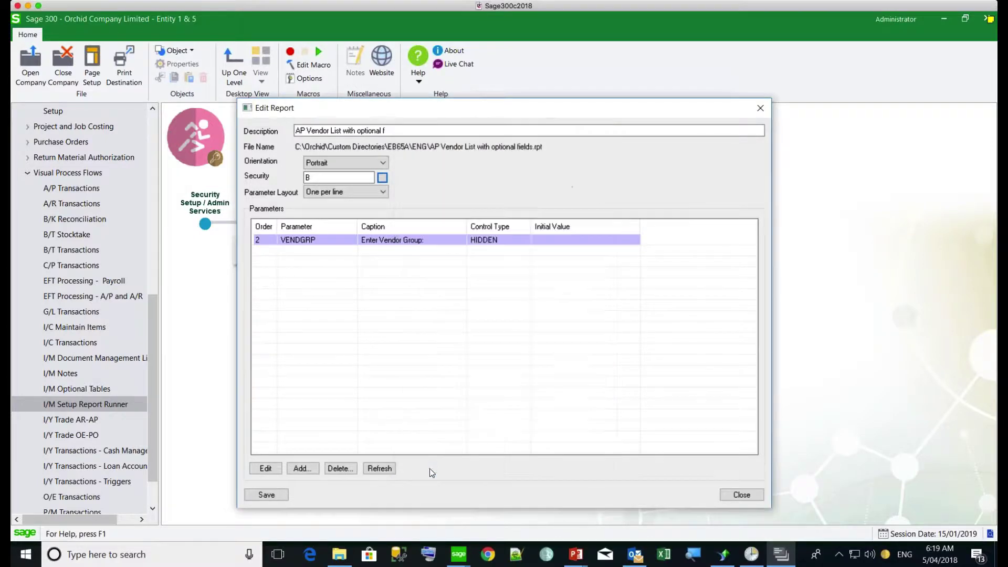
pyautogui.click(380, 242)
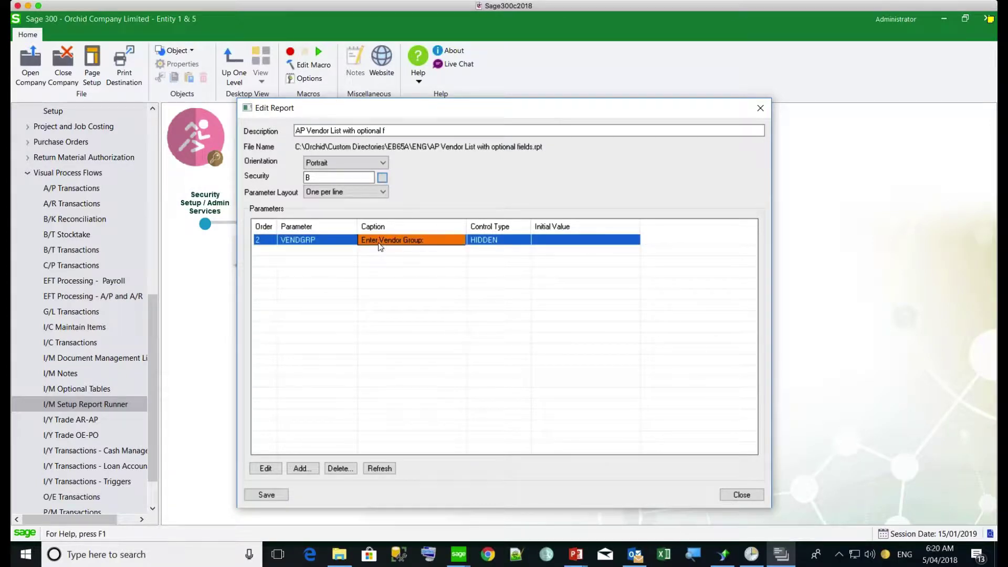
# Step: Make VENDGRP a TextboxFinder defaulting to INV that looks up view AP0016 - Vendor Groups
pyautogui.doubleClick(378, 241)
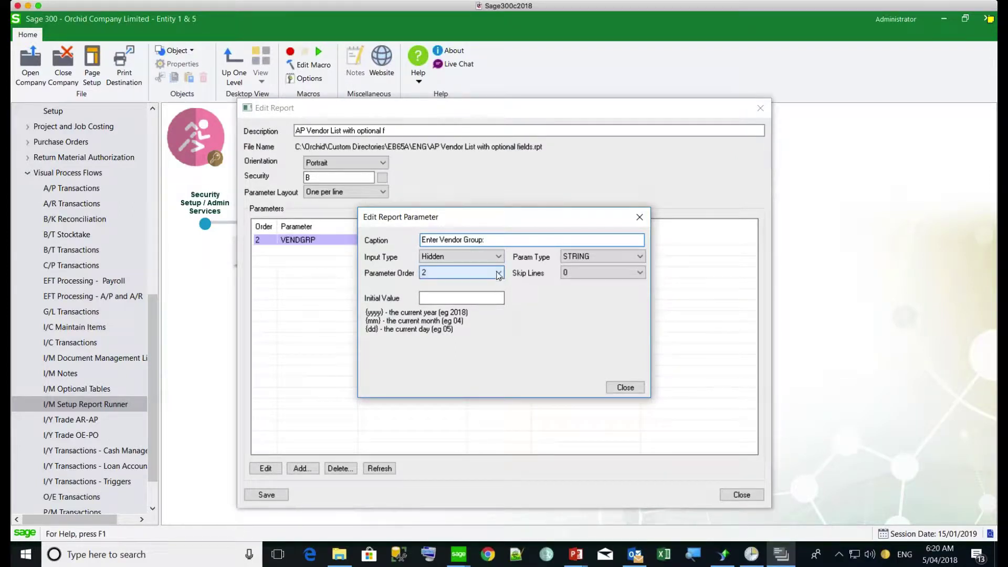
pyautogui.click(498, 257)
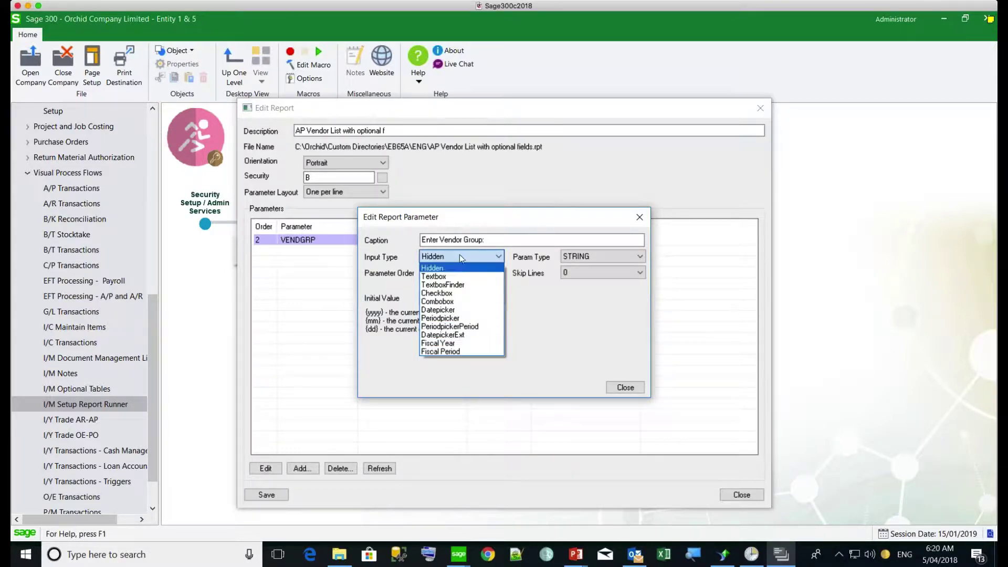
pyautogui.click(452, 286)
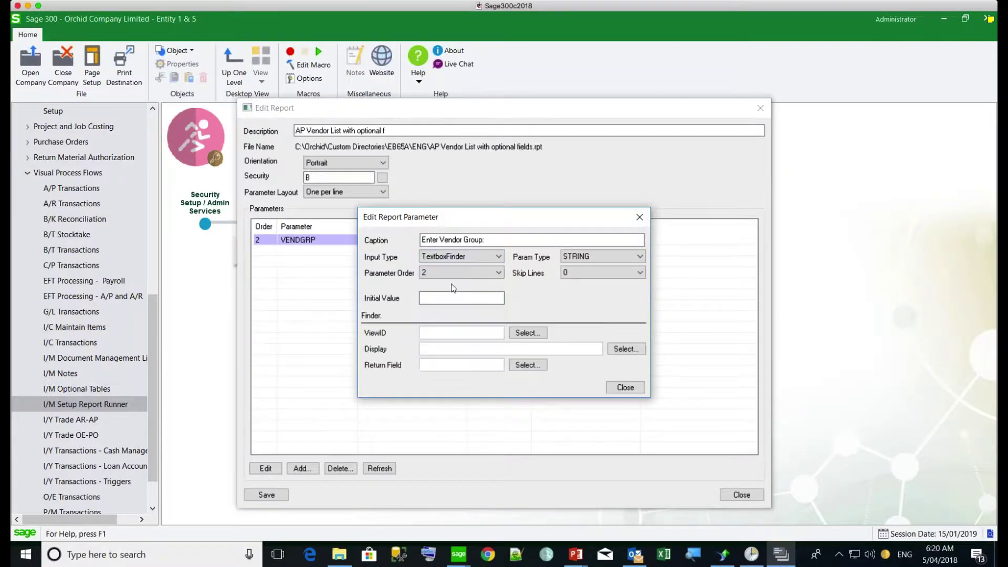
pyautogui.click(450, 297)
pyautogui.write('INV')
pyautogui.click(526, 333)
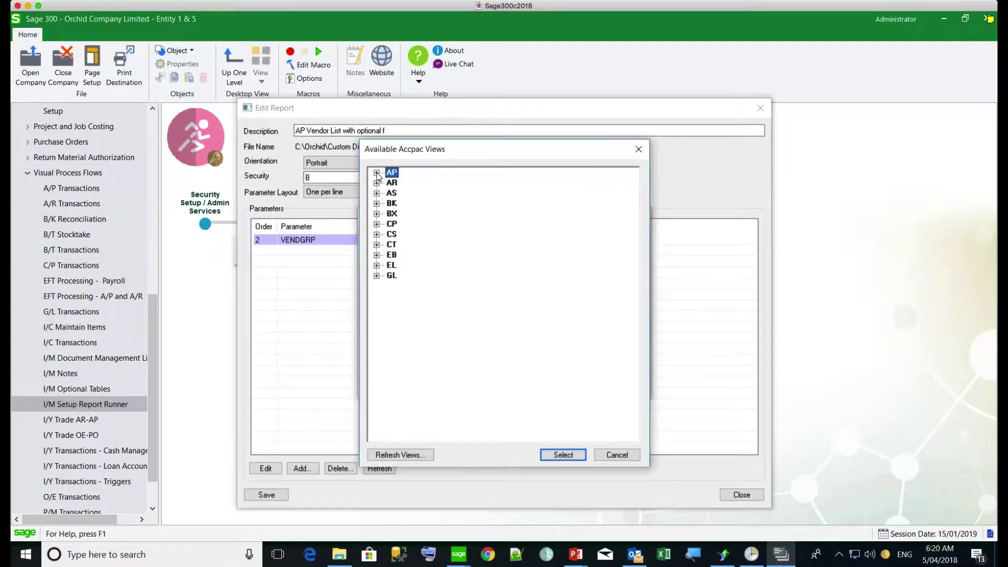
pyautogui.click(376, 172)
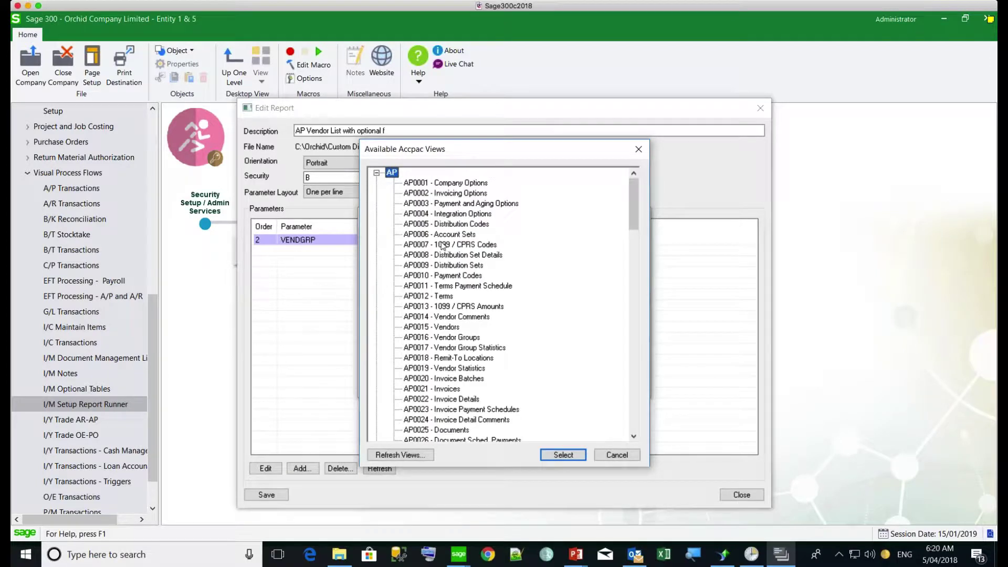
pyautogui.click(450, 341)
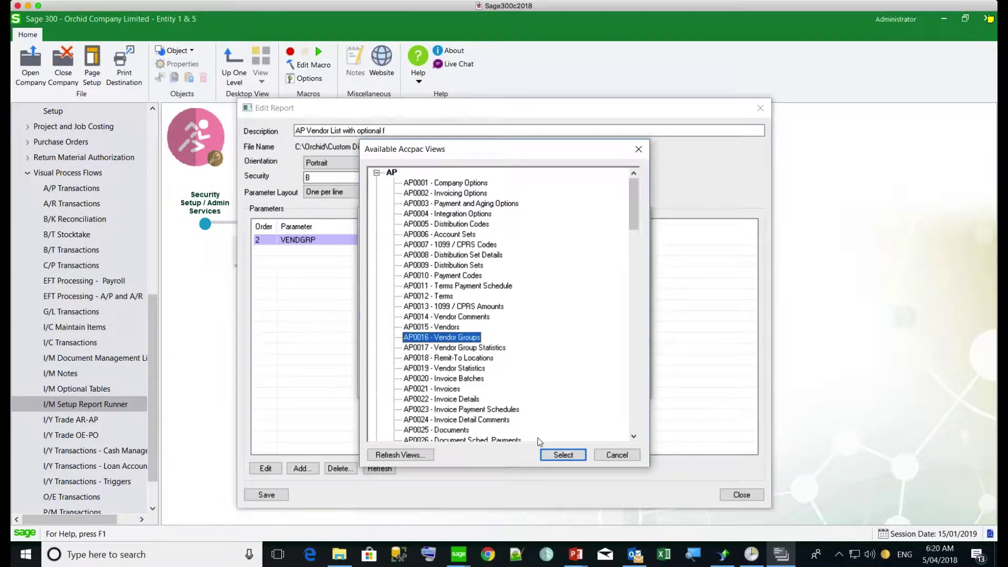
pyautogui.click(563, 455)
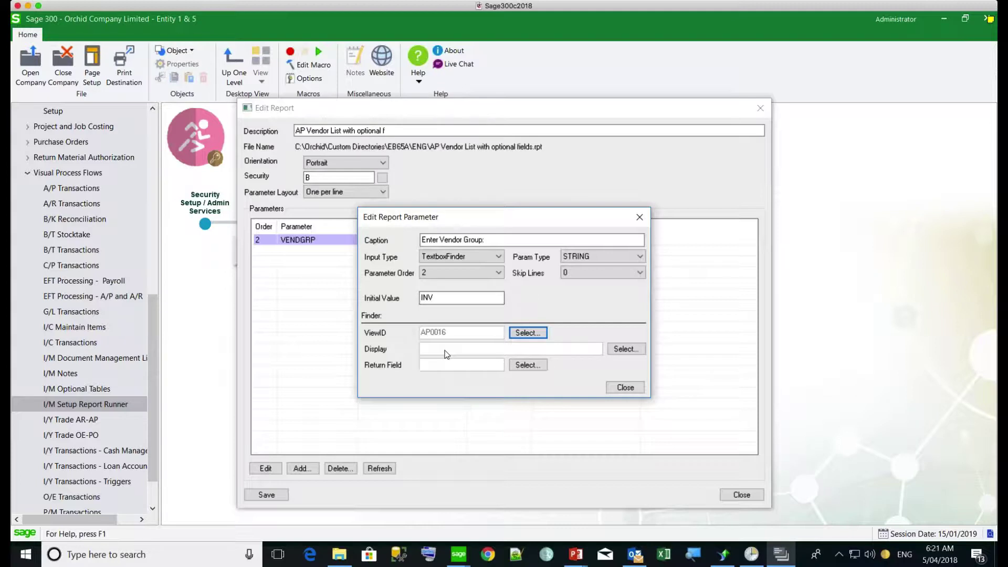
# Step: Have the finder display Group Code, Description, Status and Account Set, checking them in a test preview
pyautogui.click(621, 352)
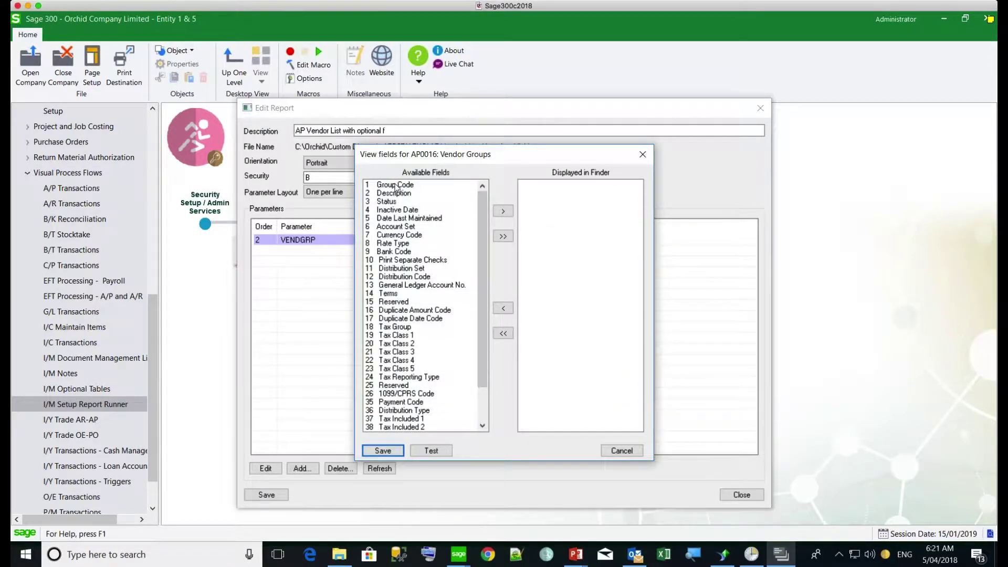
pyautogui.click(400, 188)
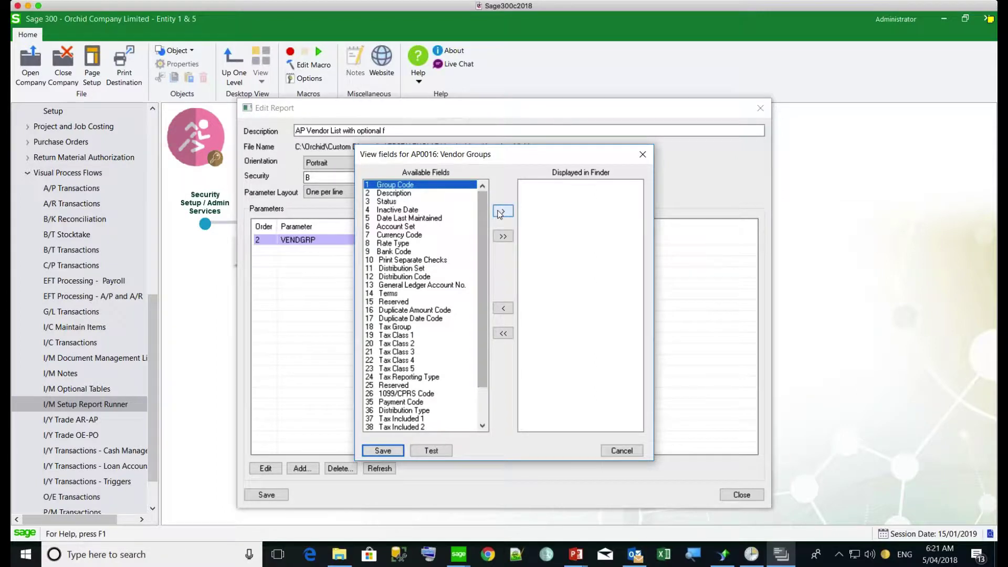
pyautogui.click(502, 211)
pyautogui.click(501, 211)
pyautogui.click(501, 211)
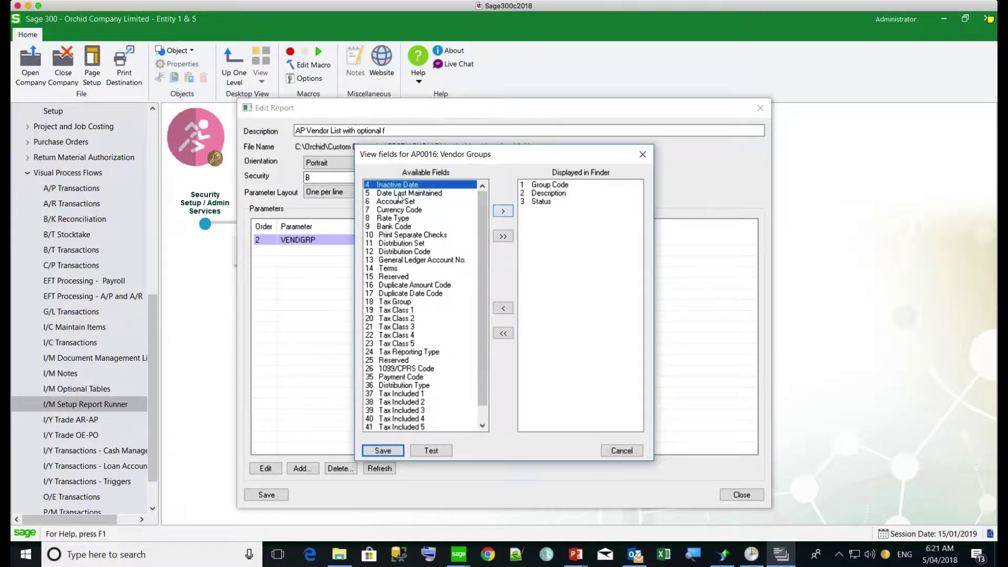
pyautogui.click(400, 201)
pyautogui.click(503, 211)
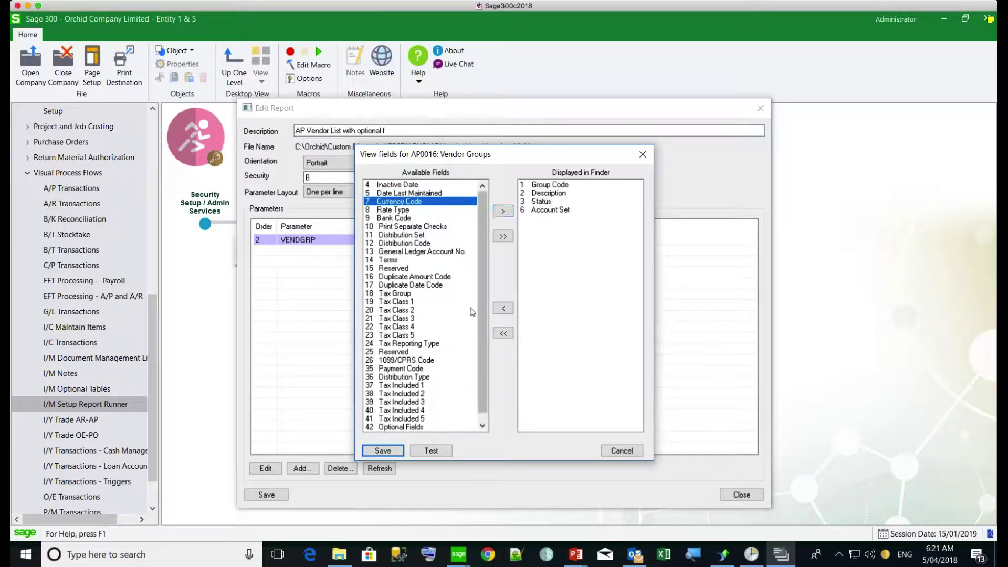
pyautogui.moveTo(483, 356); pyautogui.dragTo(473, 236)
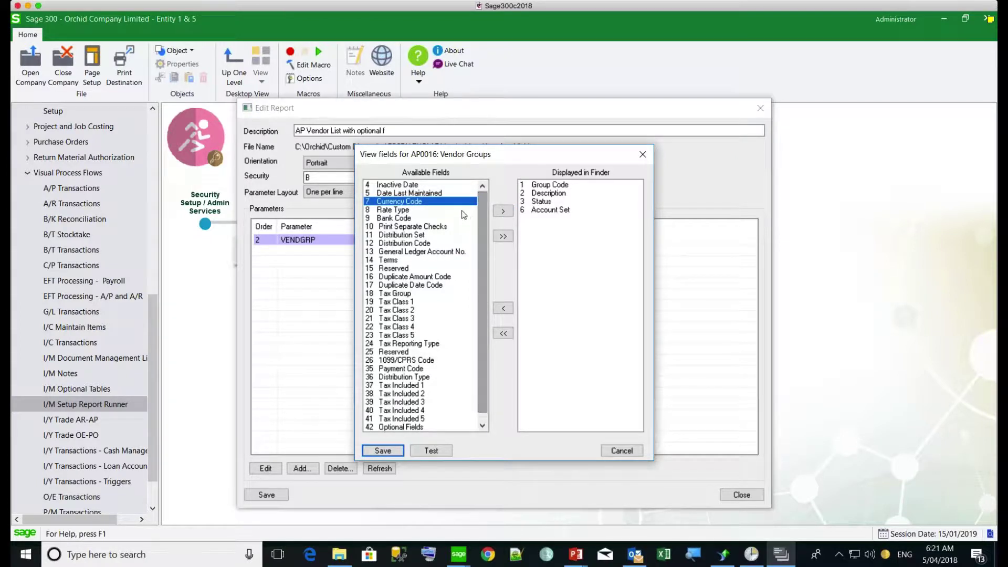
pyautogui.click(431, 450)
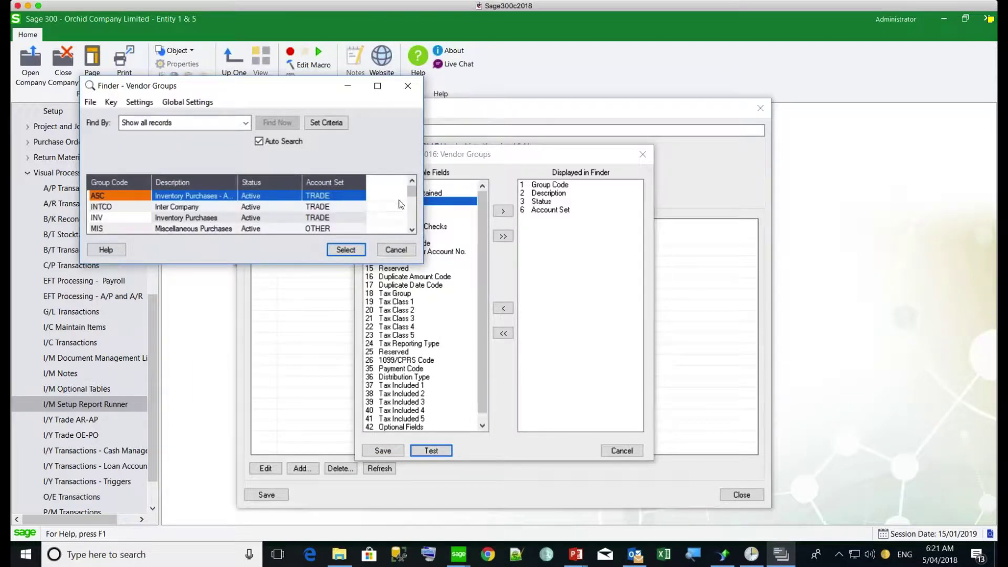
pyautogui.moveTo(412, 191)
pyautogui.mouseDown()
pyautogui.moveTo(415, 210)
pyautogui.moveTo(412, 189)
pyautogui.mouseUp()
pyautogui.click(347, 250)
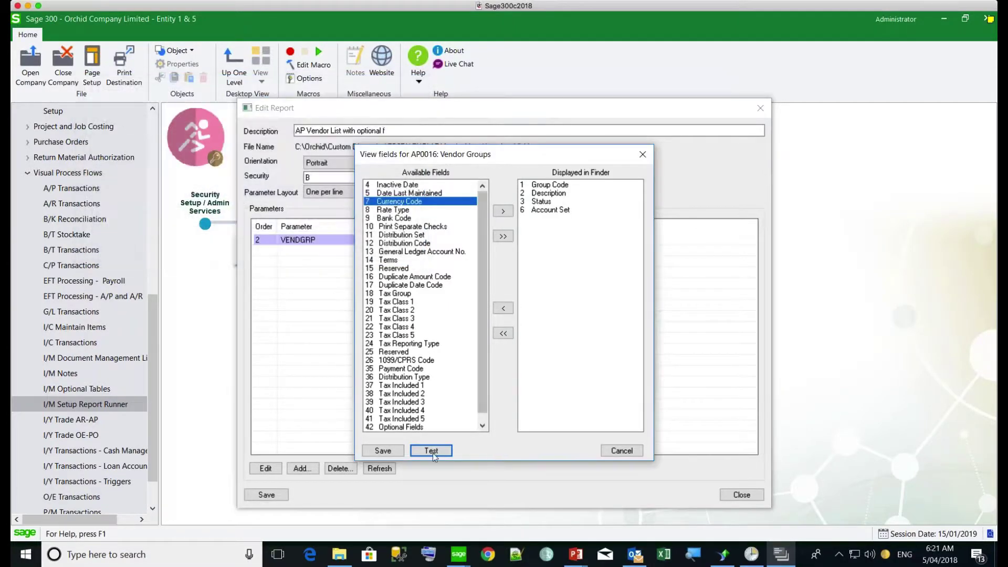
pyautogui.click(383, 450)
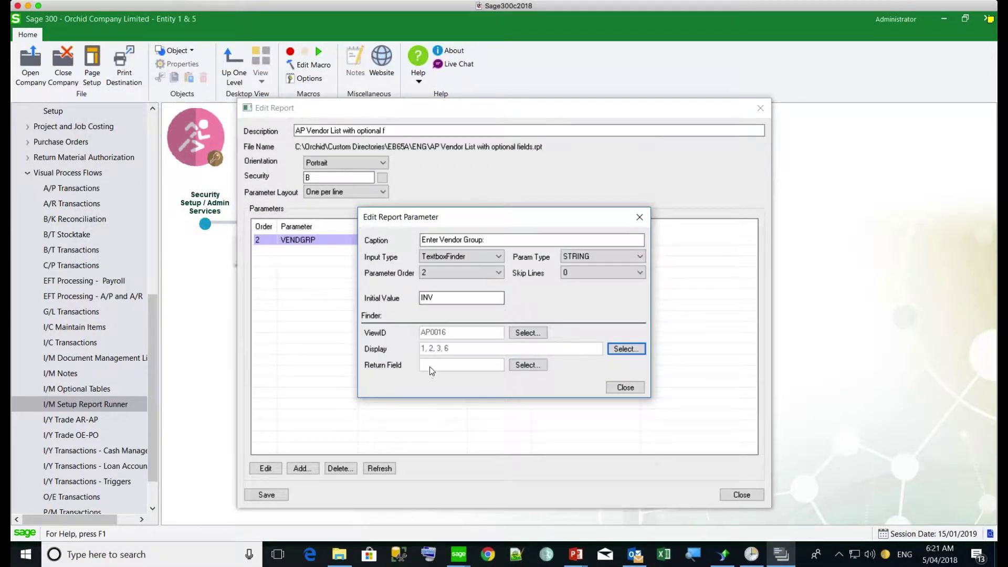
# Step: Set Group Code as the finder's return field and save the report settings
pyautogui.click(526, 365)
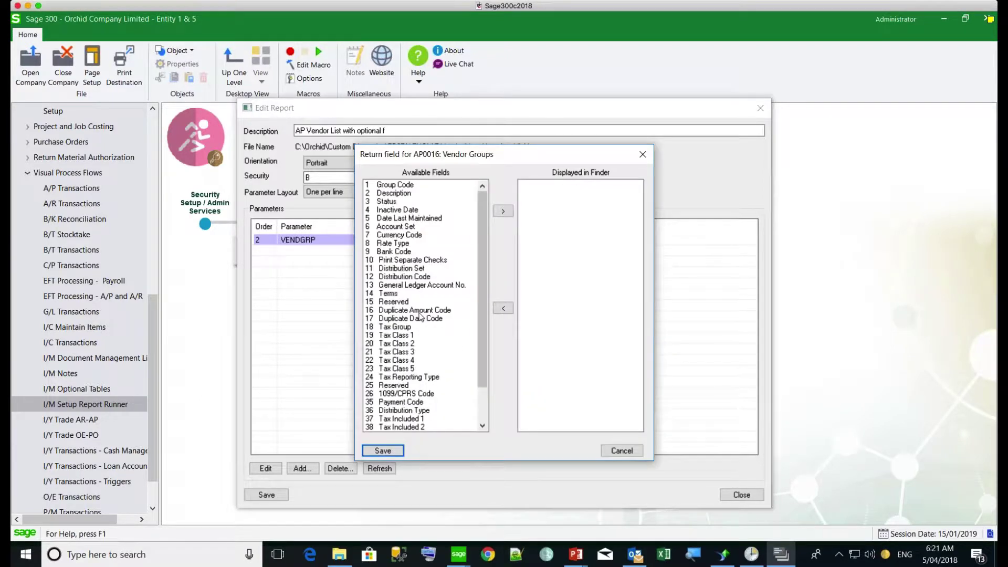
pyautogui.click(395, 185)
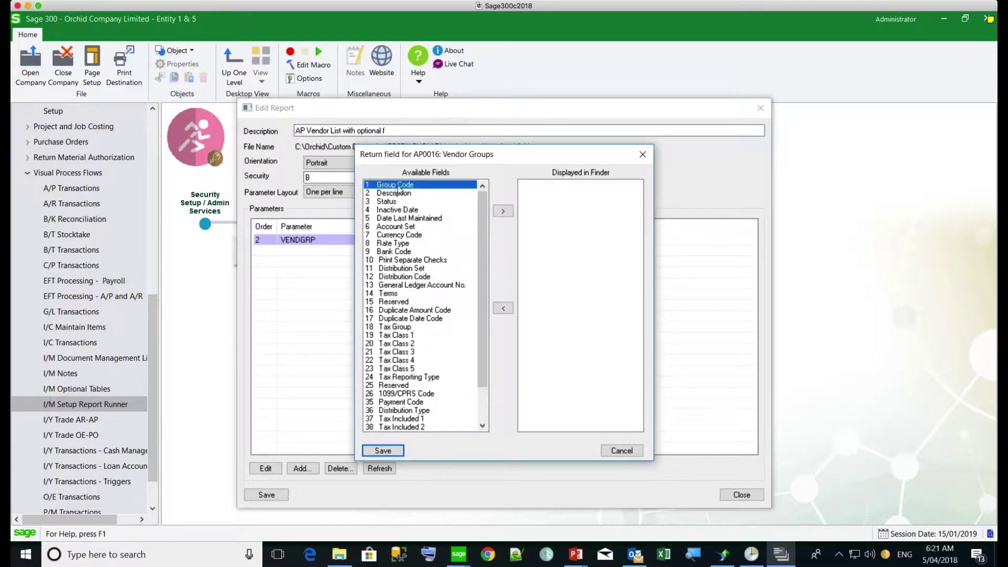
pyautogui.click(504, 211)
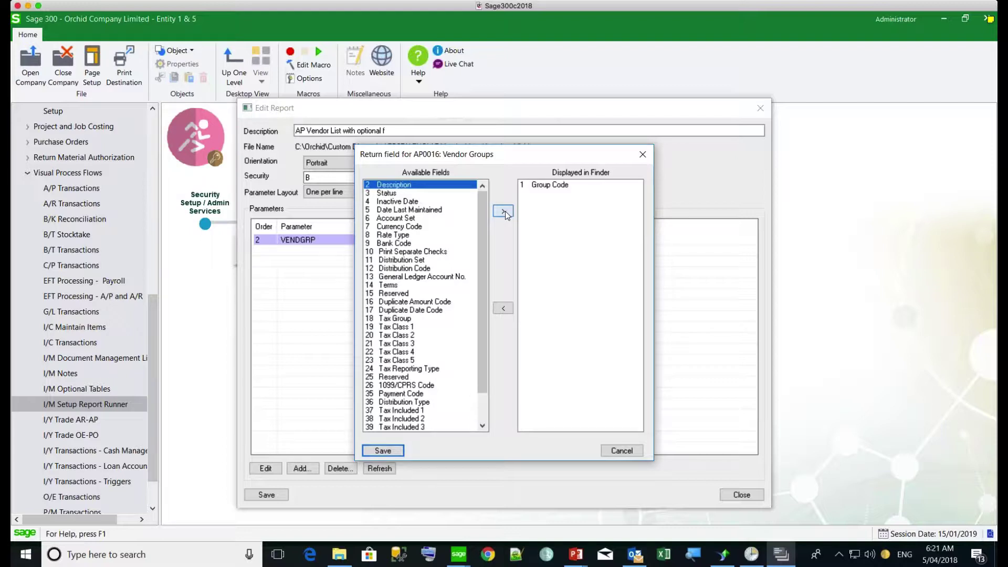
pyautogui.click(382, 451)
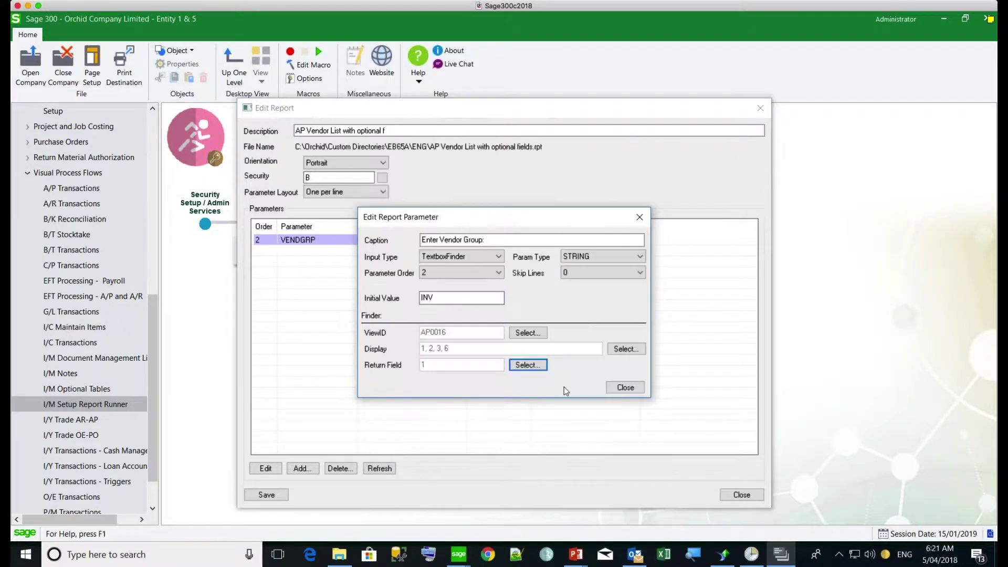
pyautogui.click(622, 387)
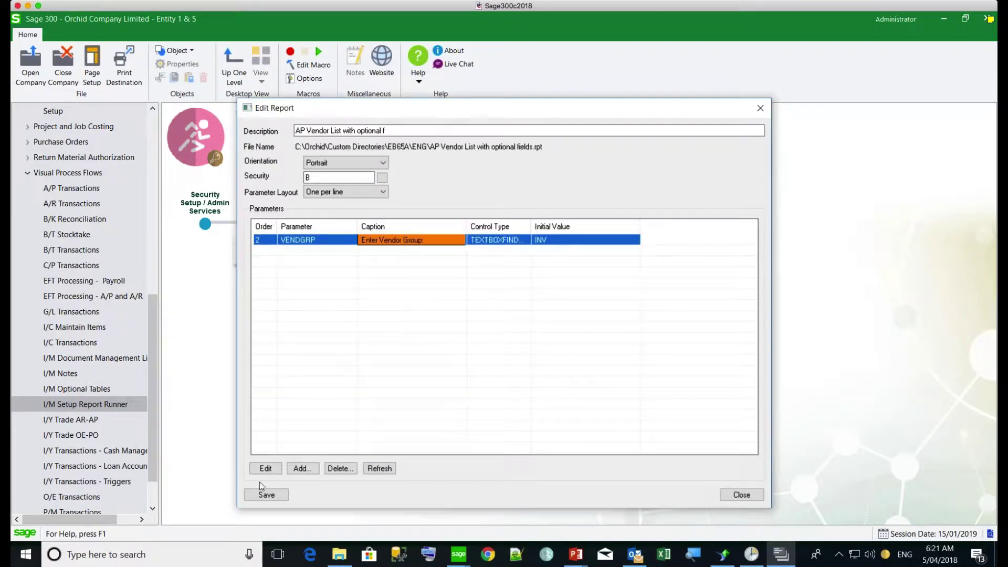
pyautogui.click(266, 495)
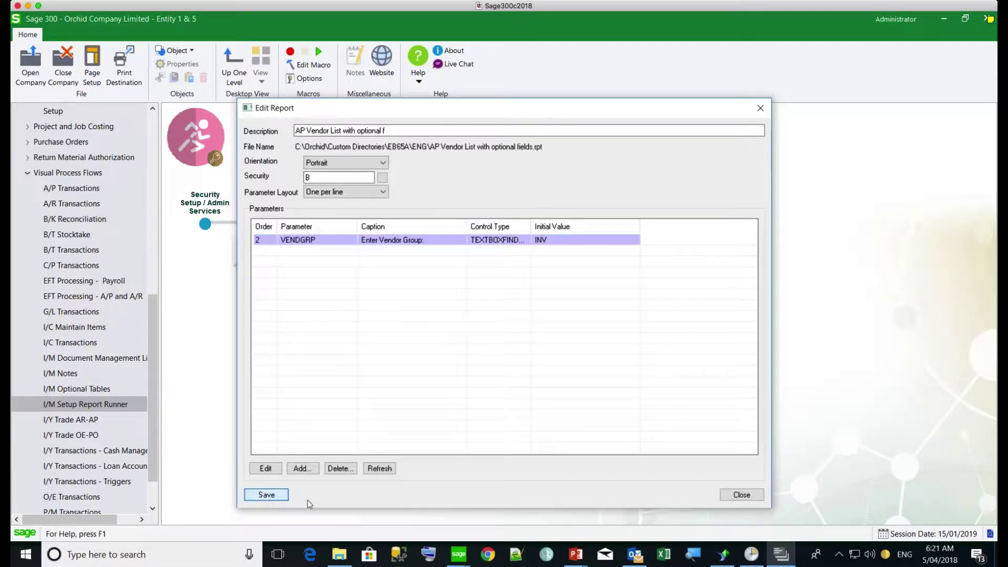
# Step: Close the report editor and open the print options for Webinar 3's AP Vendor List report
pyautogui.click(748, 497)
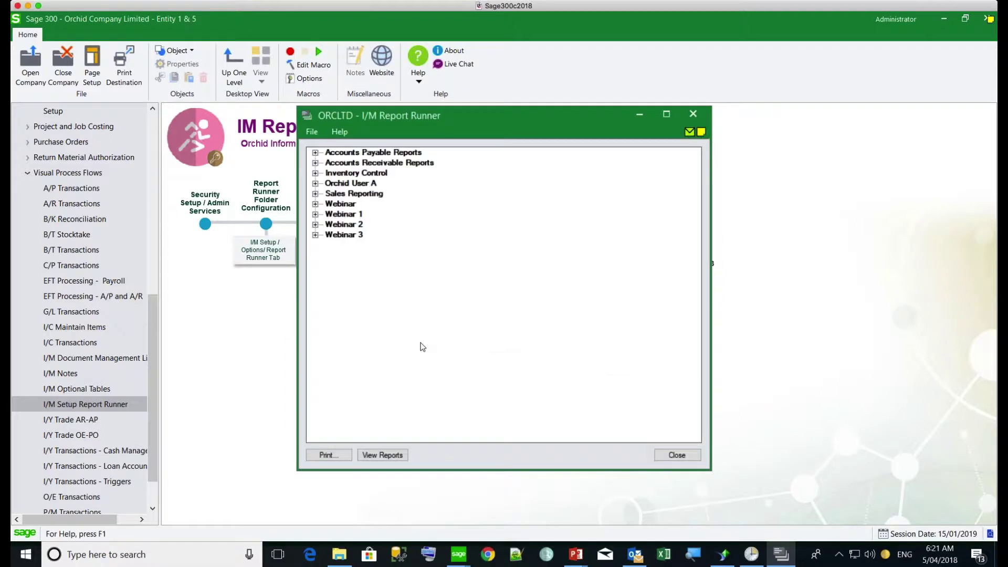
pyautogui.click(315, 235)
pyautogui.click(368, 249)
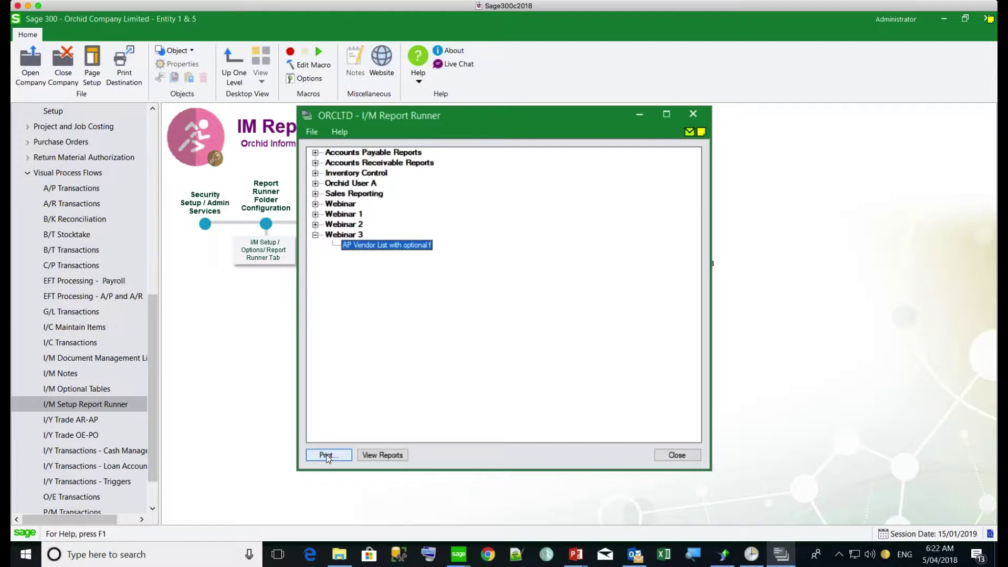
pyautogui.click(328, 456)
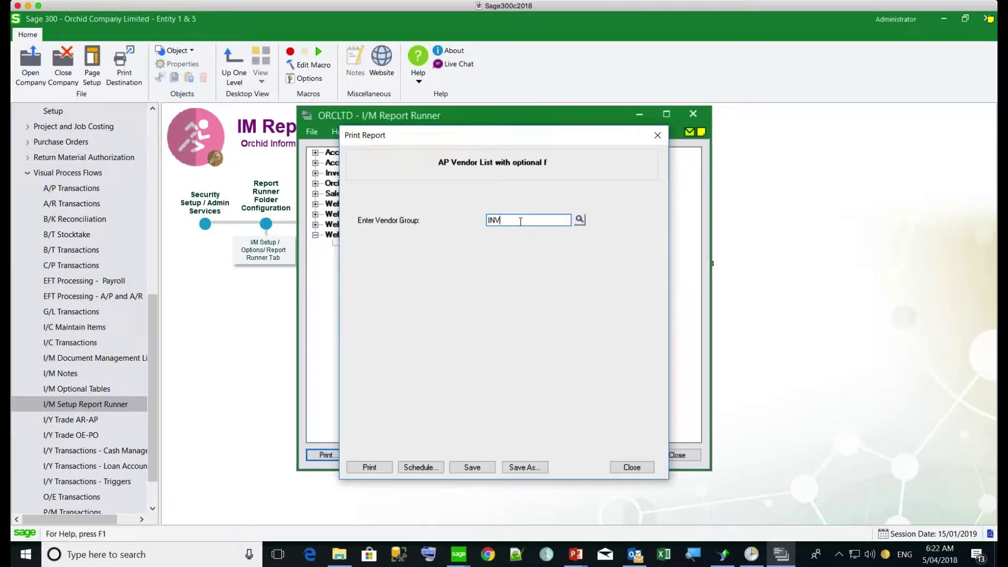
# Step: Choose vendor group SVC (Service Purchases) from the Vendor Groups finder
pyautogui.click(579, 220)
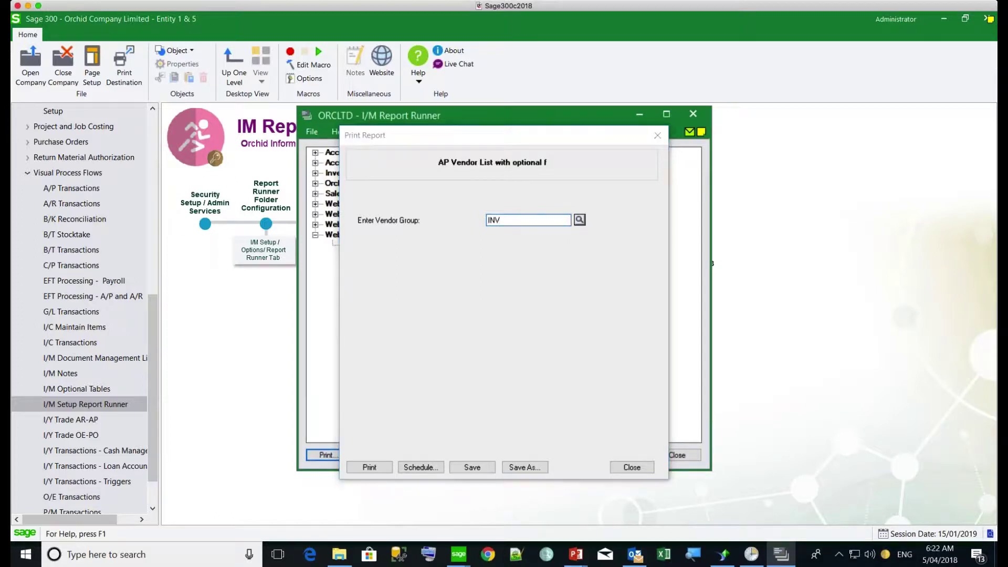
pyautogui.moveTo(413, 206); pyautogui.dragTo(414, 218)
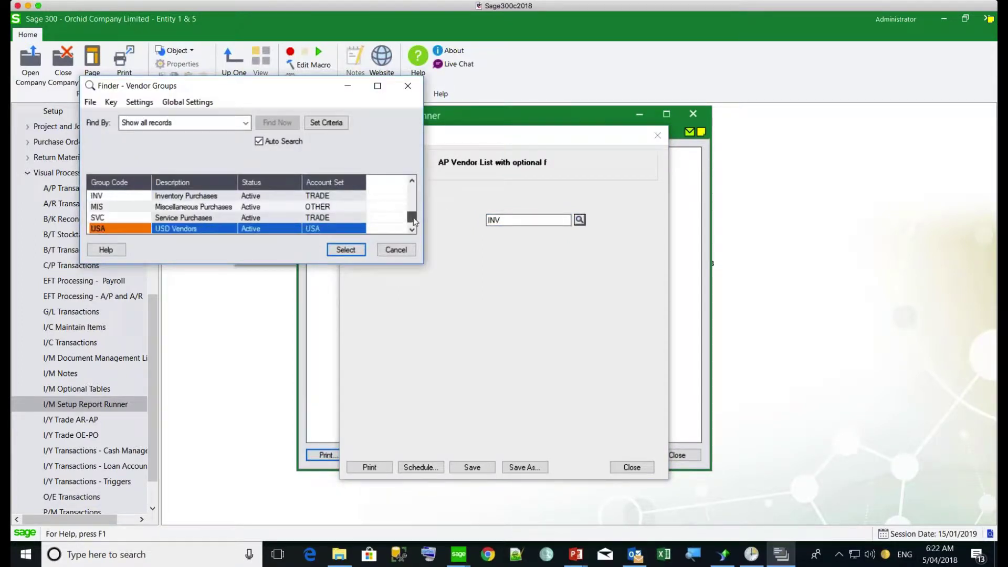
pyautogui.click(111, 218)
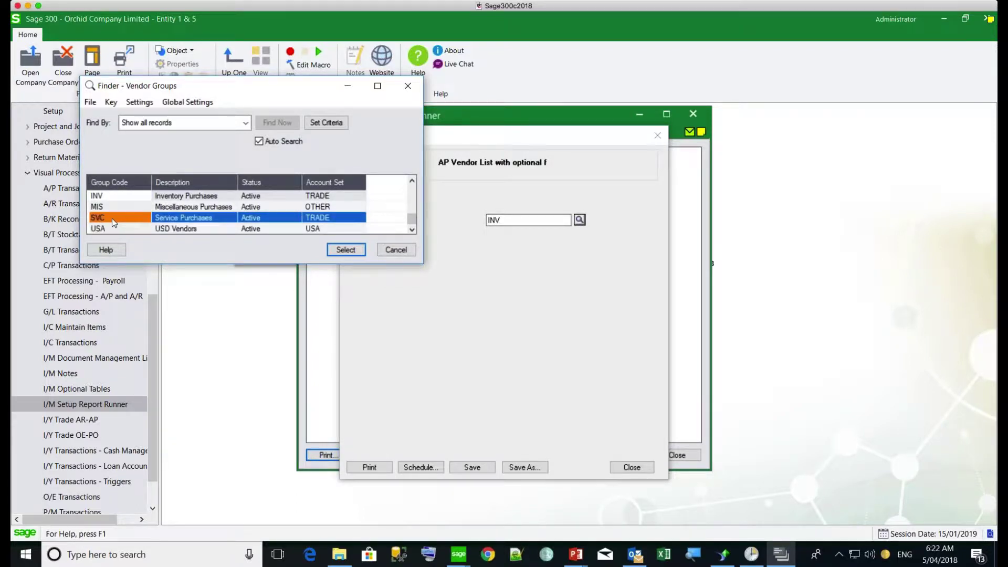
pyautogui.click(344, 251)
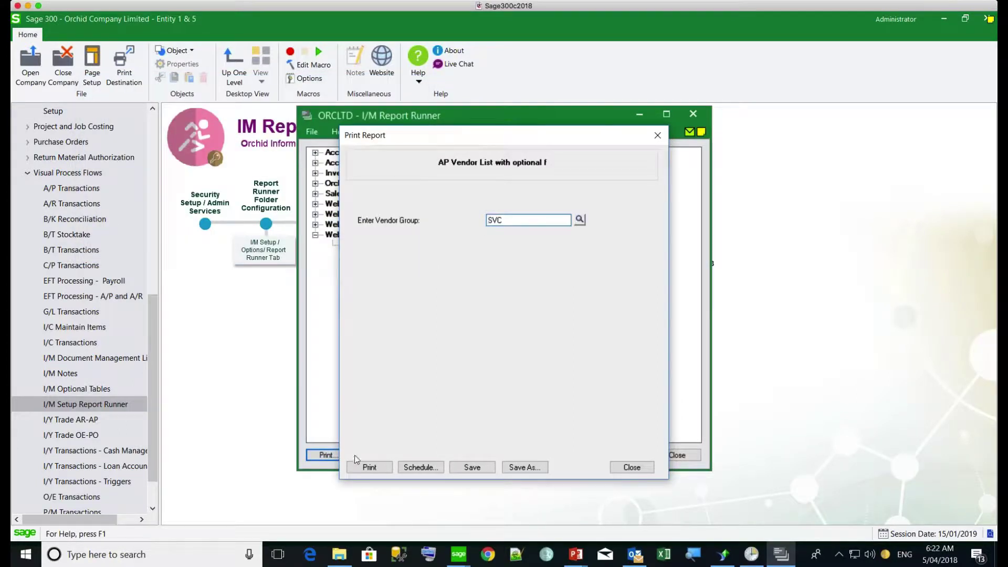
pyautogui.click(369, 470)
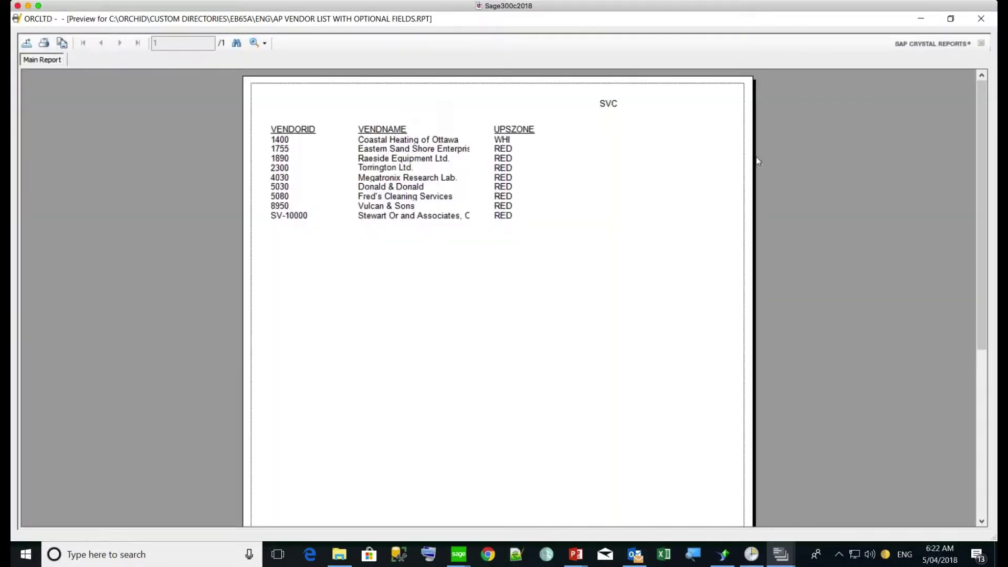
pyautogui.click(980, 19)
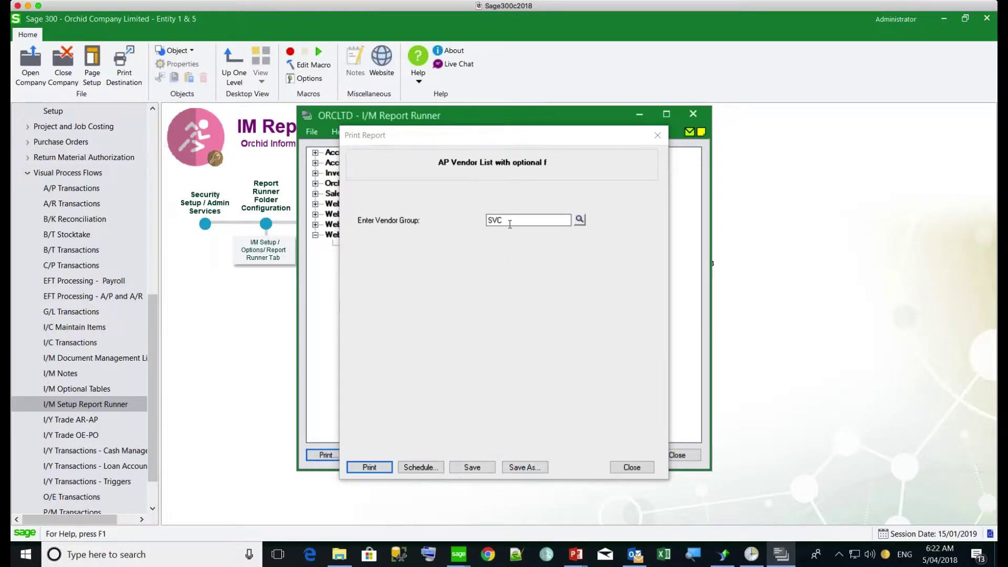
# Step: Turn on scheduling for the report with a Daily recurrence
pyautogui.click(423, 472)
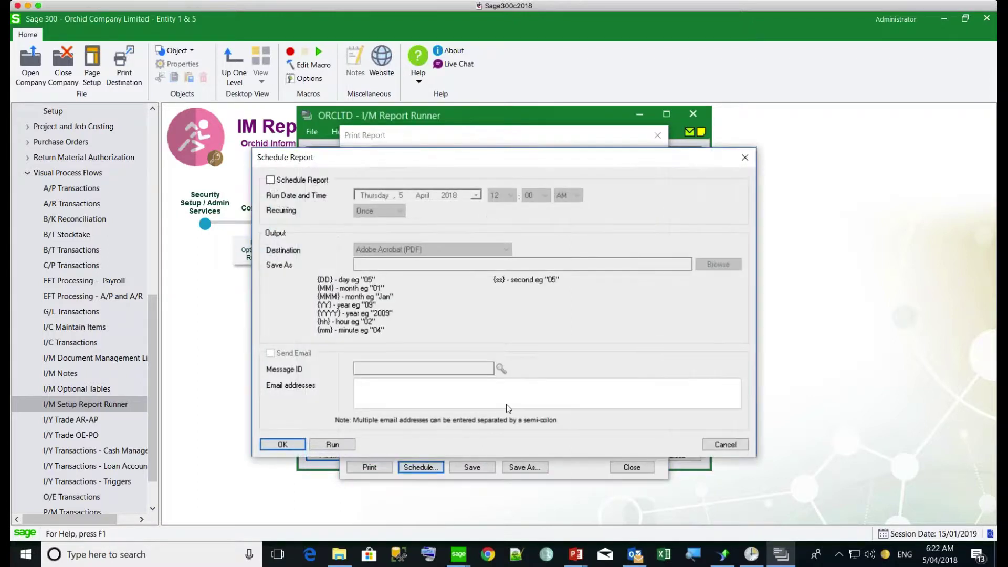
pyautogui.click(271, 180)
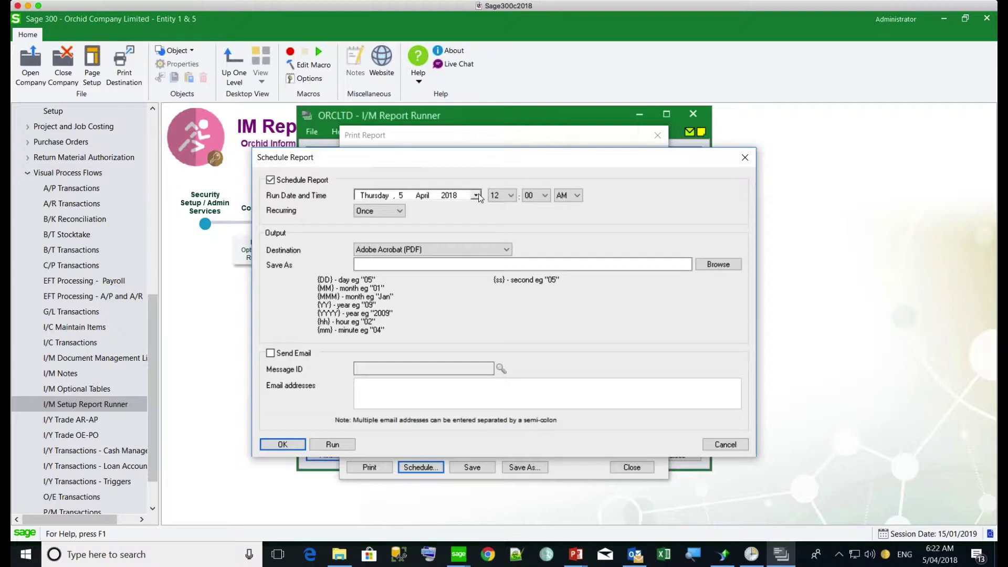
pyautogui.click(400, 210)
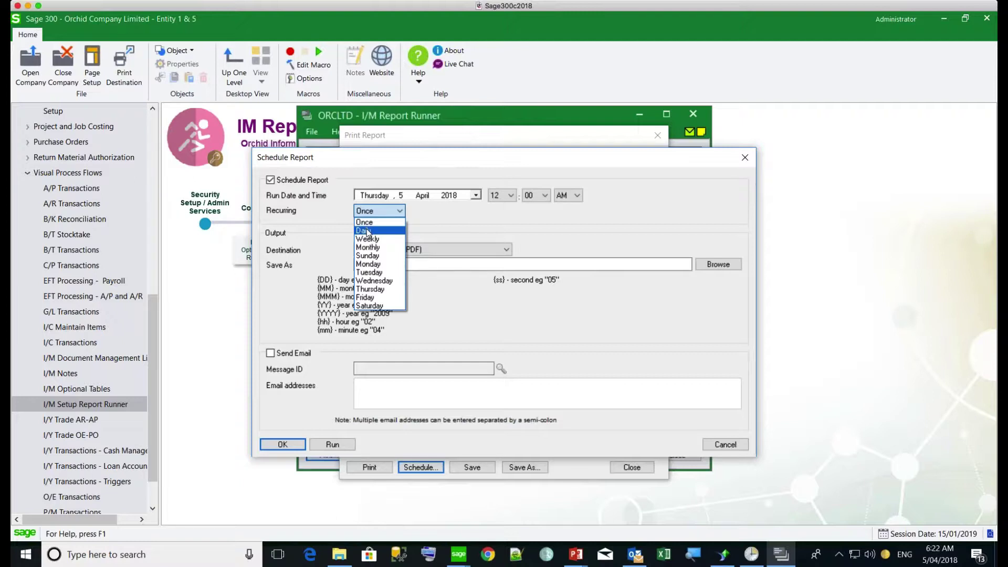
pyautogui.click(366, 231)
# Step: Set the output file to C:\Orchid\Custom Reports\APVendor List_SVC
pyautogui.click(368, 265)
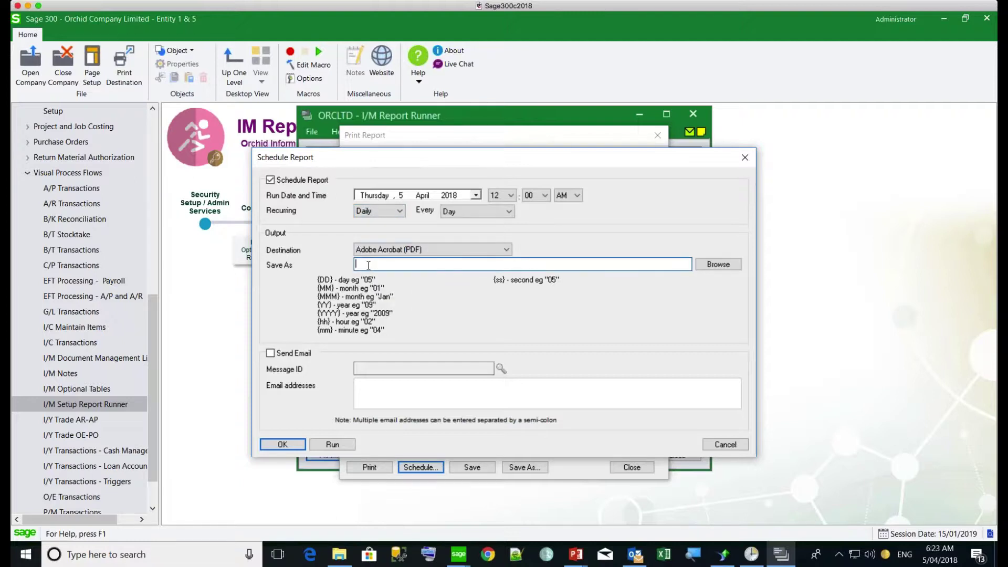
pyautogui.click(717, 264)
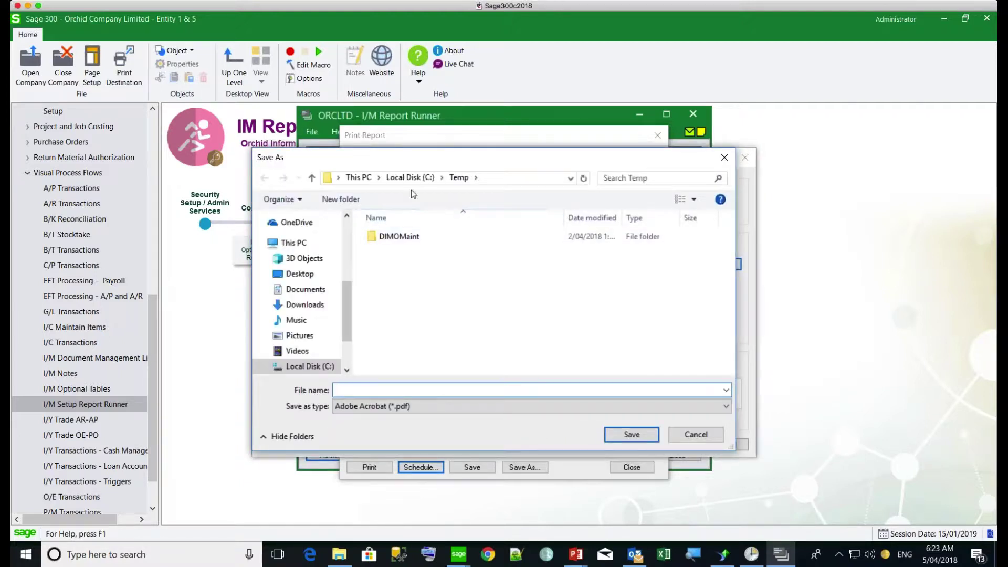
pyautogui.click(410, 178)
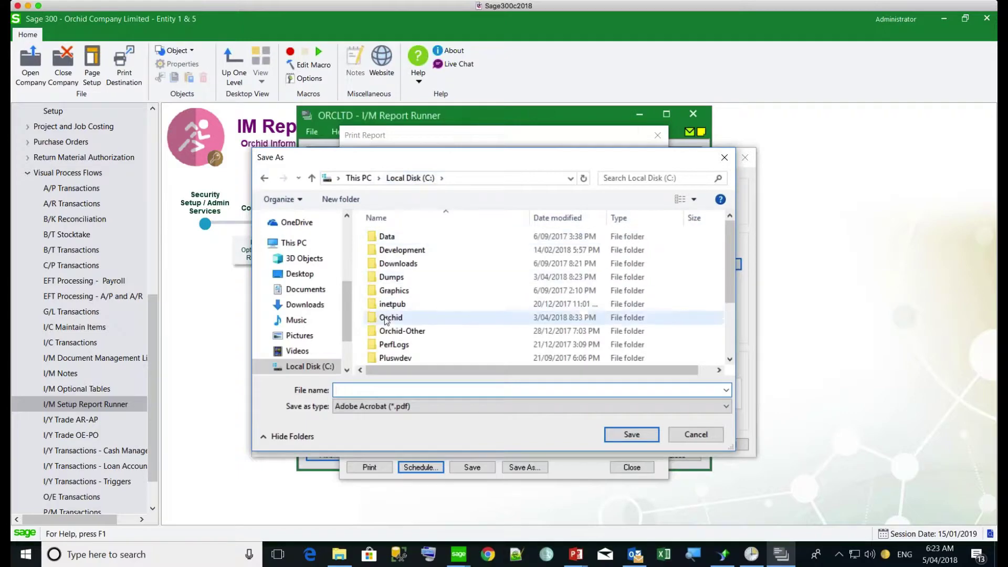
pyautogui.doubleClick(384, 319)
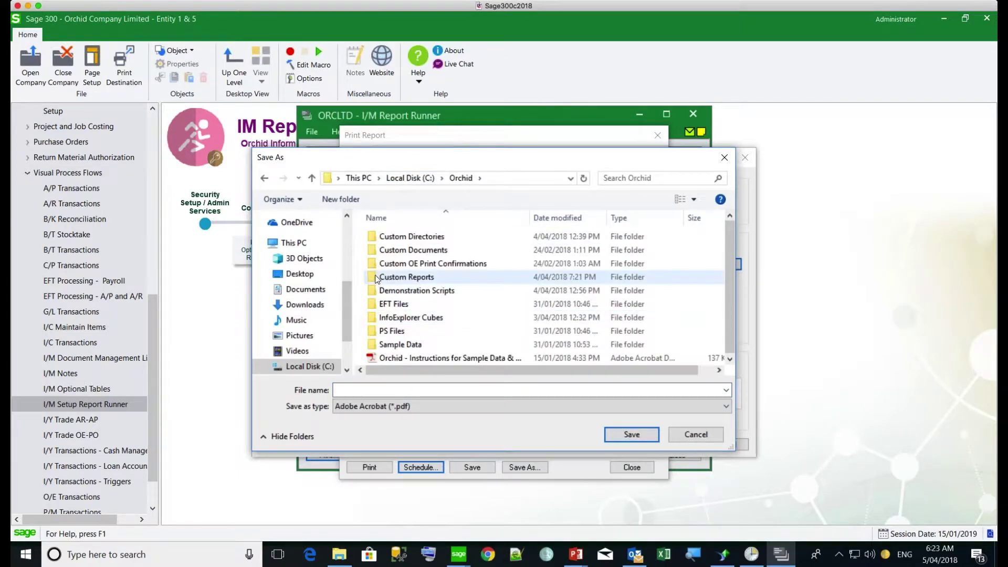
pyautogui.doubleClick(404, 277)
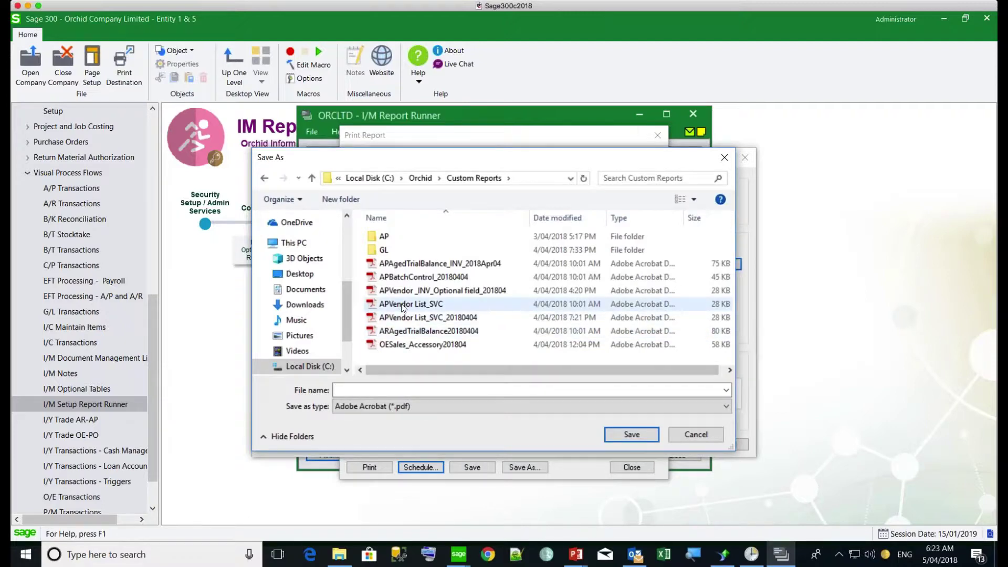
pyautogui.click(394, 307)
pyautogui.click(631, 434)
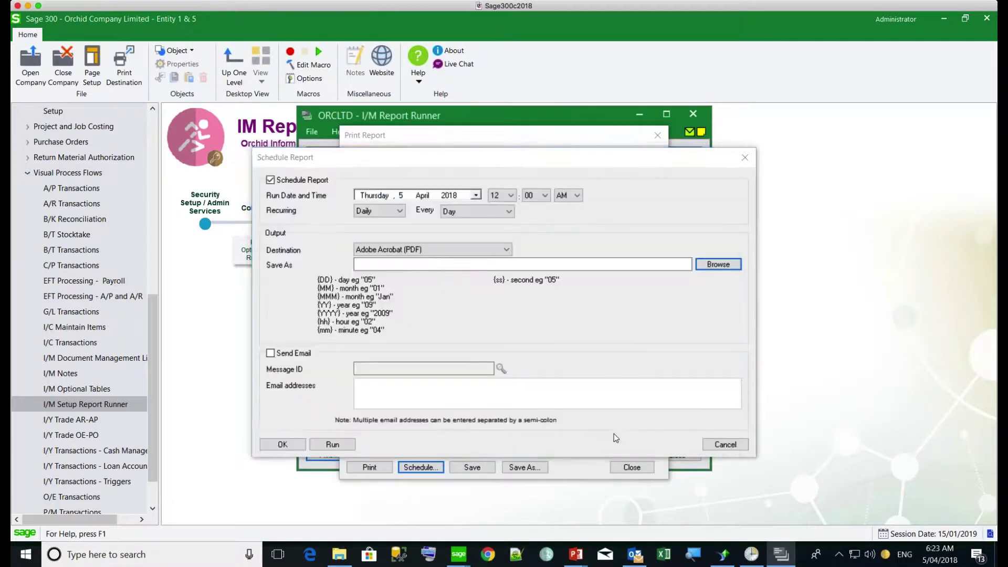
# Step: Append _{YYYY}{MM}{DD} to the output file name
pyautogui.click(501, 263)
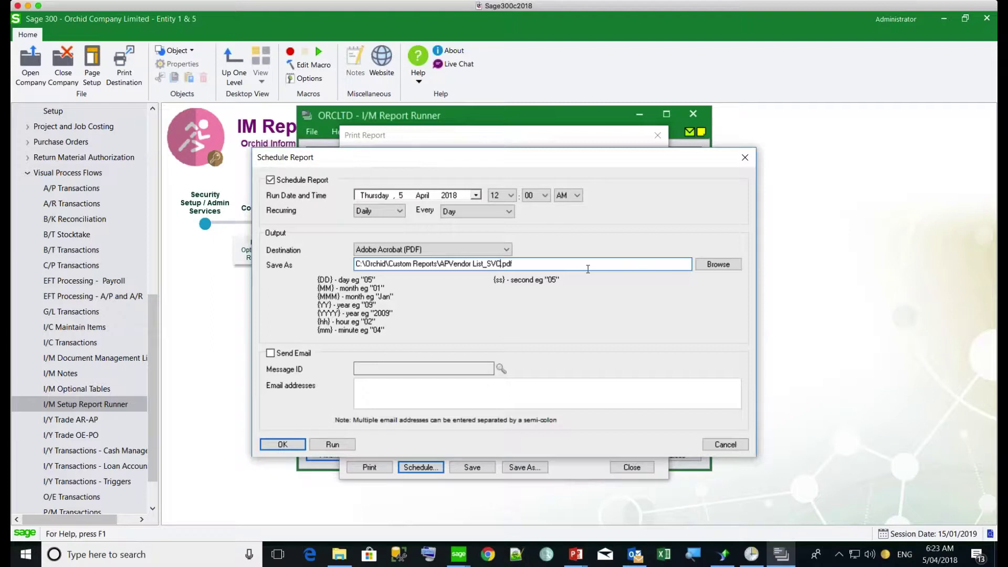
pyautogui.write('_')
pyautogui.write('{YYYY}{MM{')
pyautogui.press('BackSpace')
pyautogui.write('}{DD}')
# Step: Email the report with message APREPORTS to the recipient's address and run the schedule
pyautogui.click(269, 354)
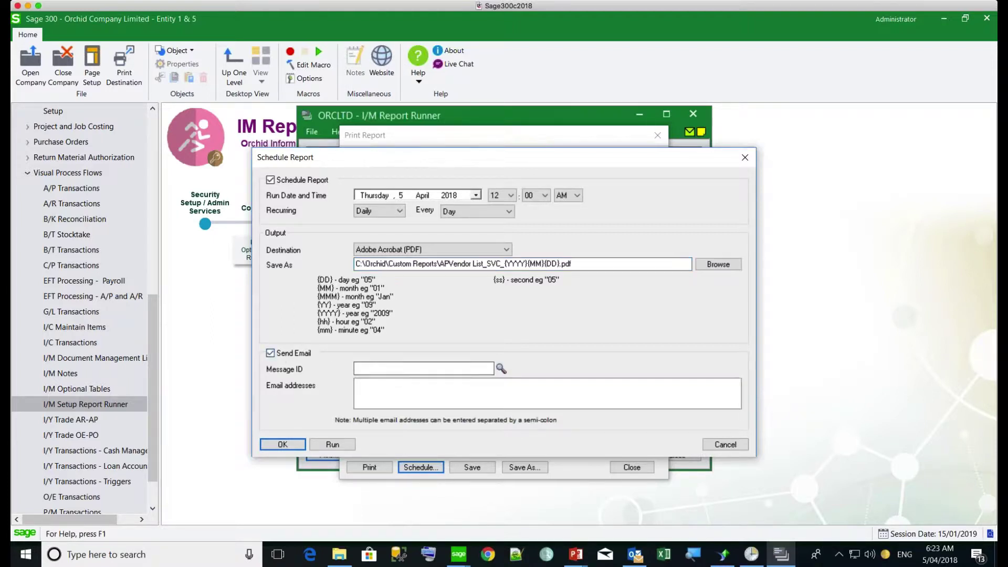
pyautogui.click(374, 368)
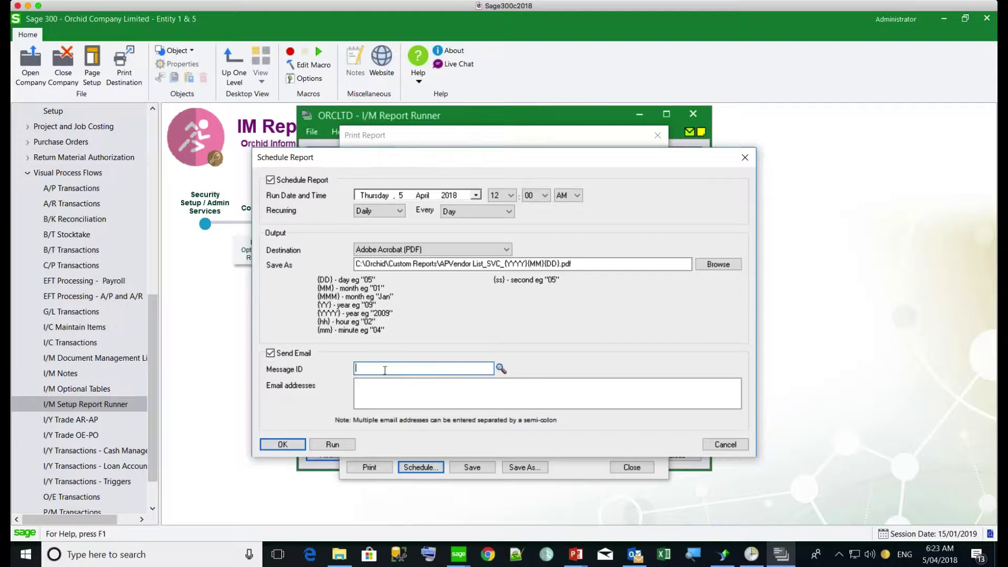
pyautogui.click(502, 370)
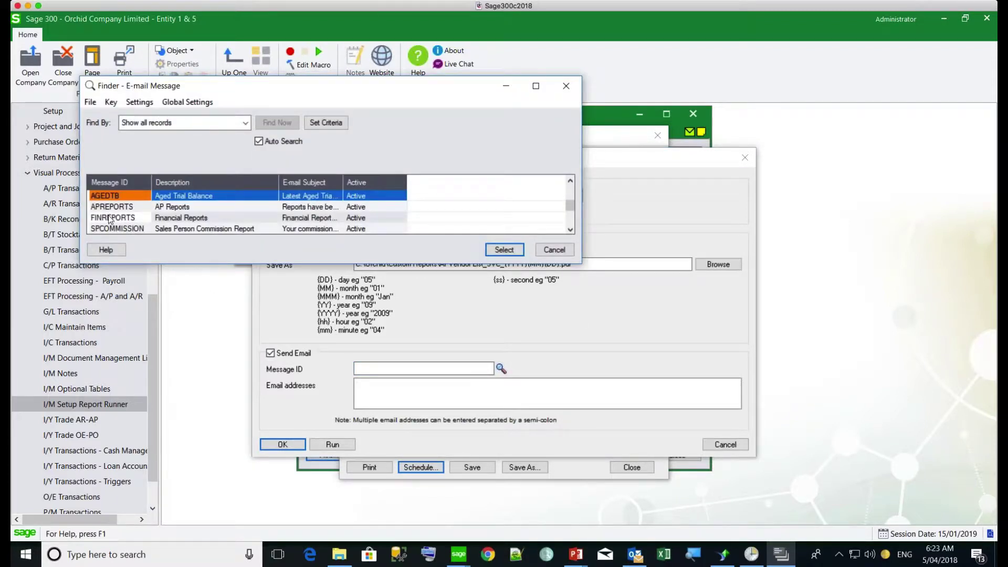
pyautogui.click(107, 208)
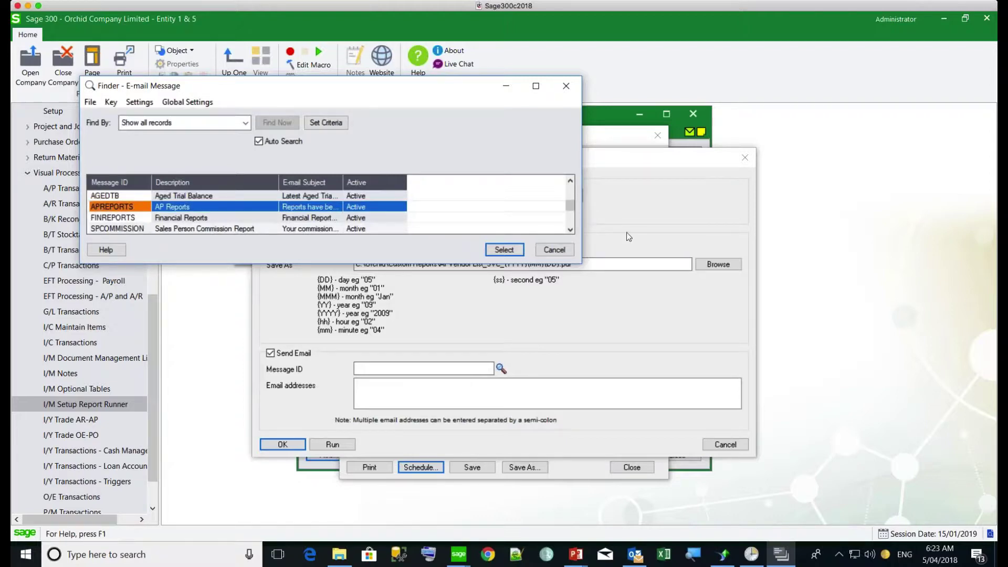
pyautogui.click(504, 250)
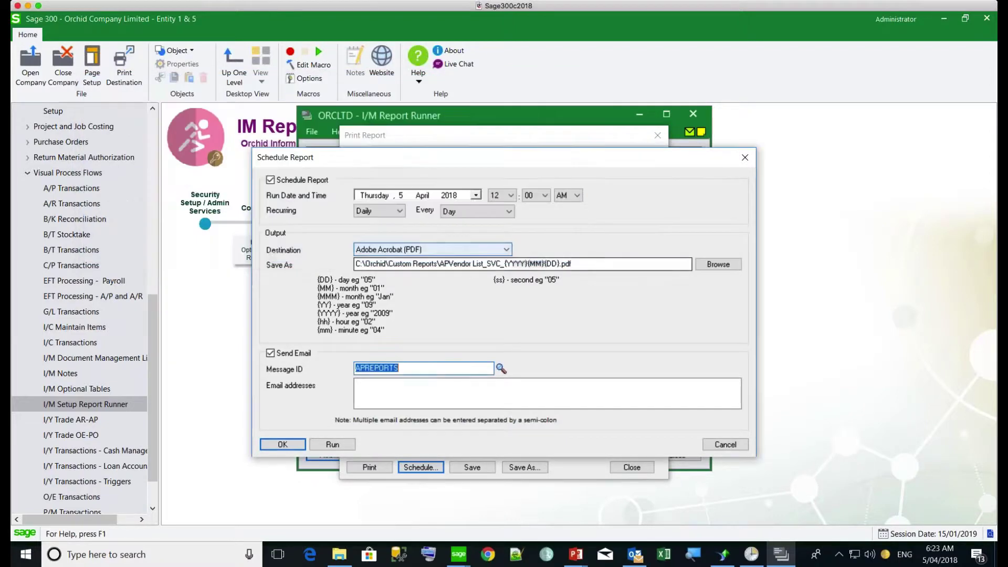
pyautogui.click(404, 380)
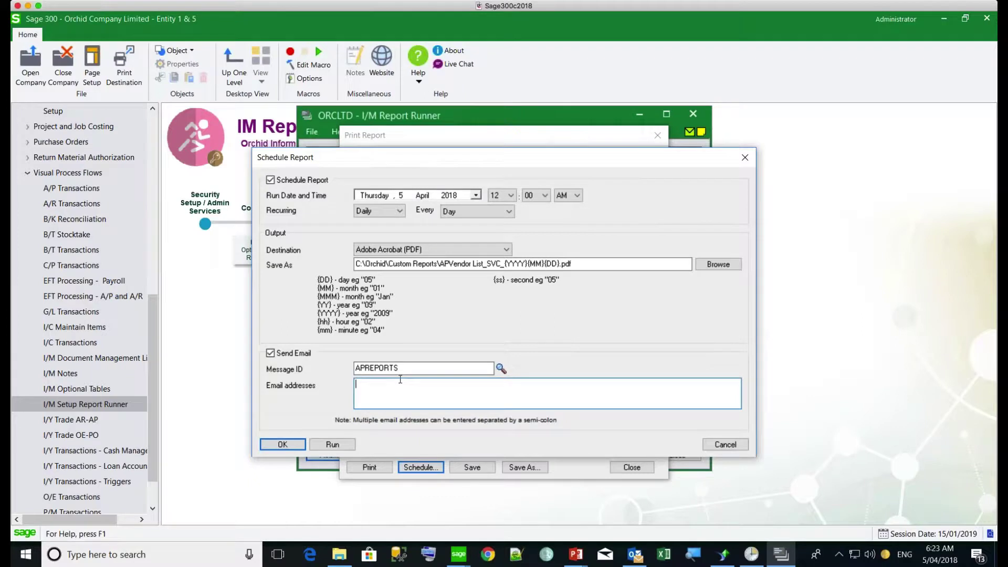
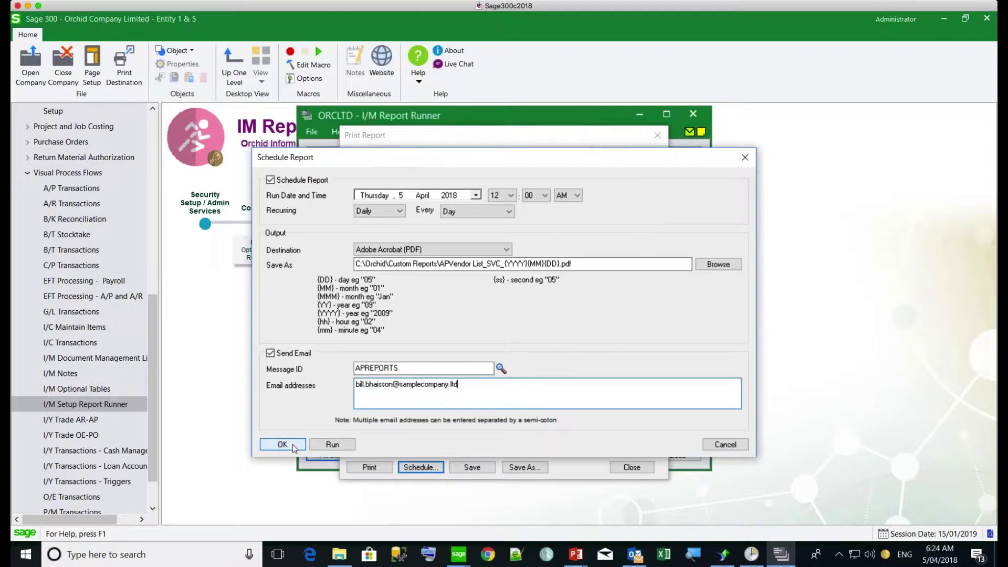
pyautogui.click(331, 445)
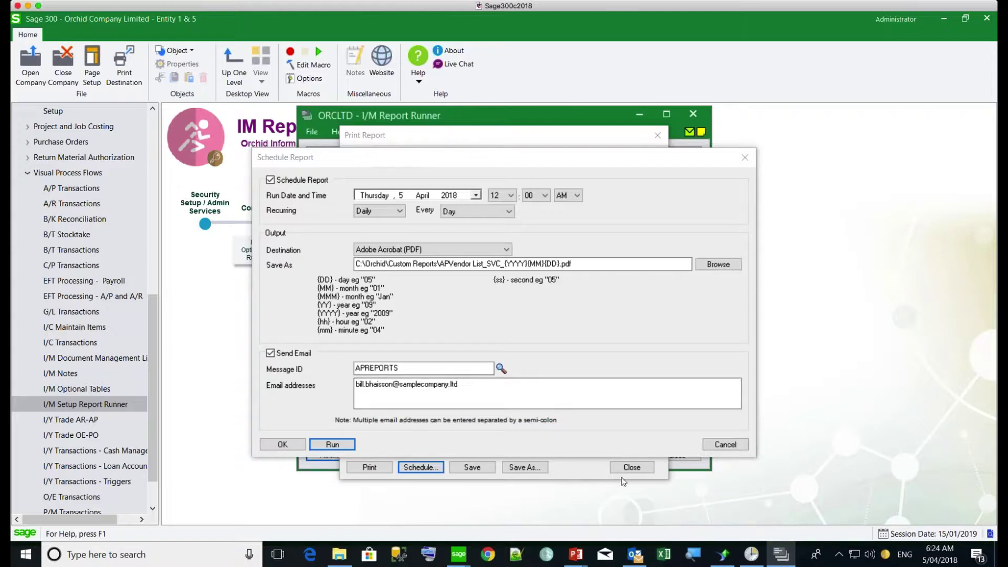
# Step: Sort Custom Reports newest first in File Explorer and confirm APVendor List_SVC_20180405 appears
pyautogui.click(342, 555)
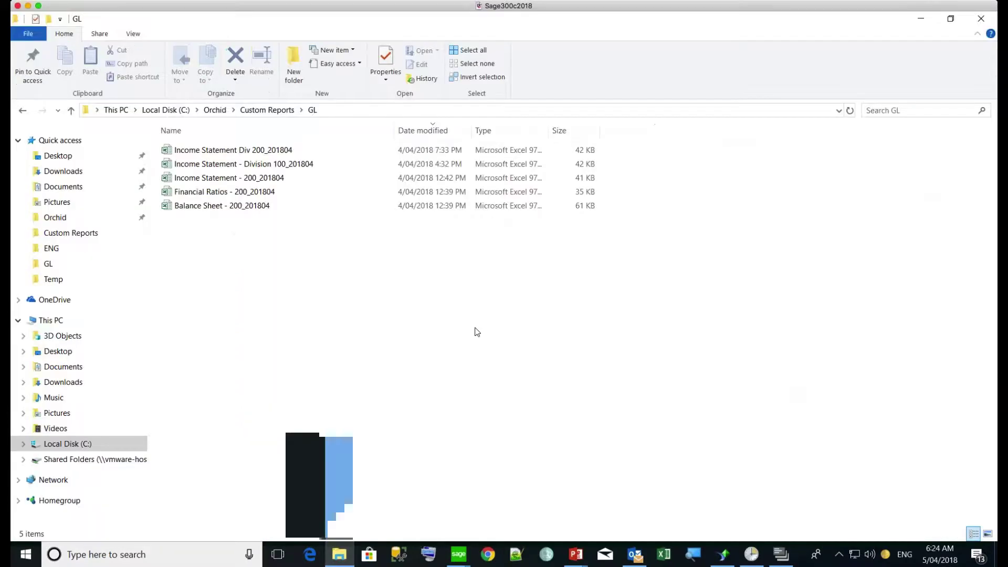
pyautogui.click(265, 109)
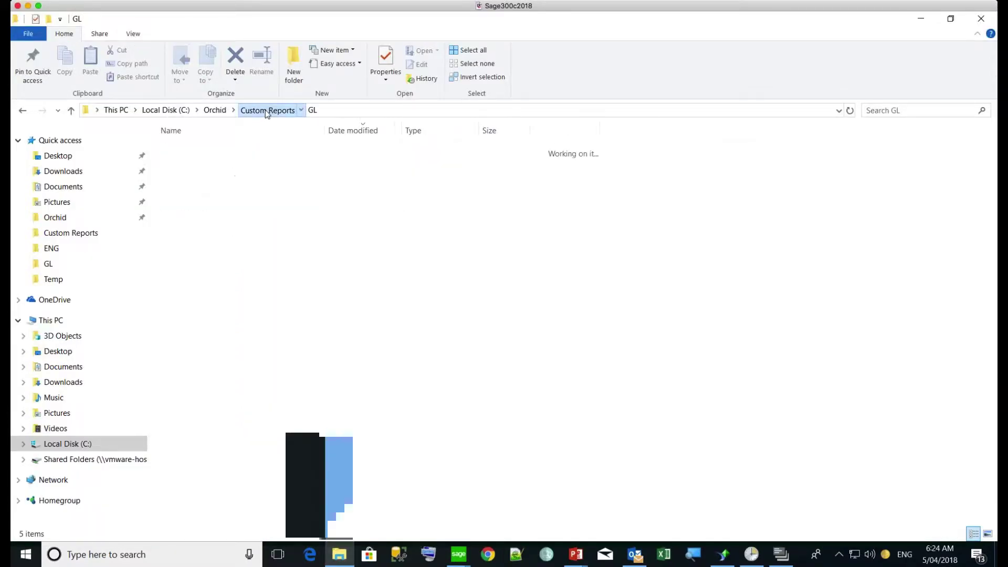
pyautogui.click(345, 133)
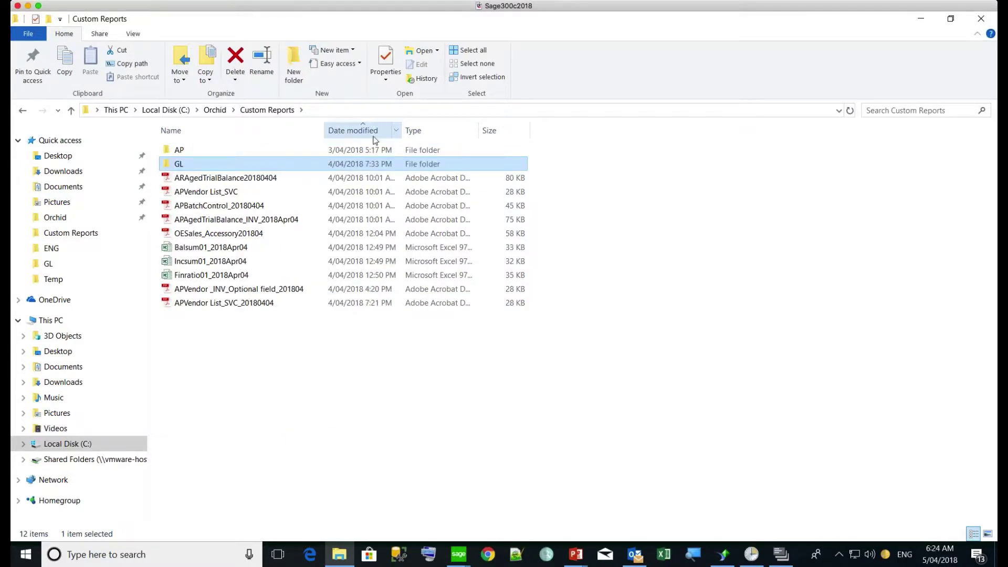
pyautogui.click(355, 134)
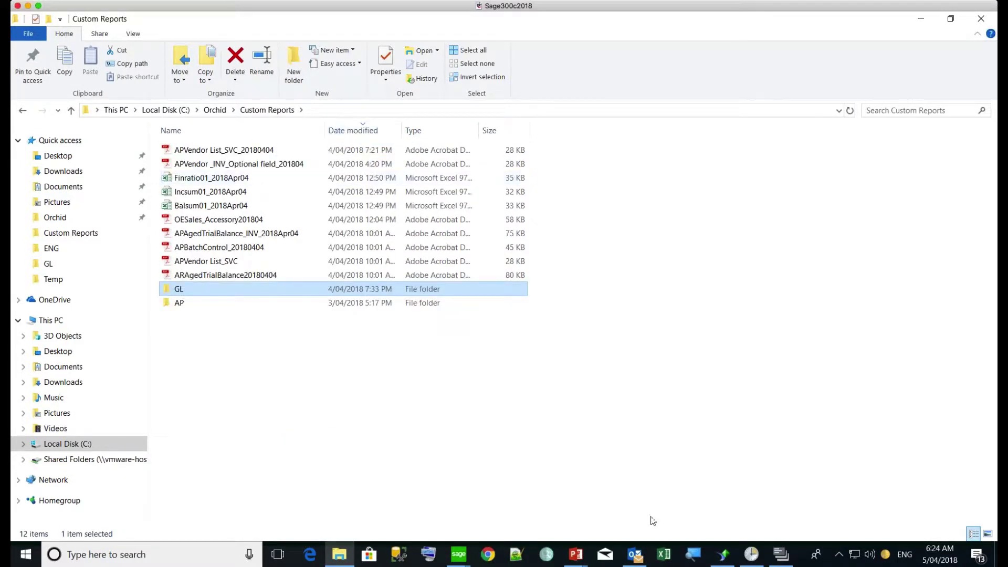
pyautogui.click(786, 560)
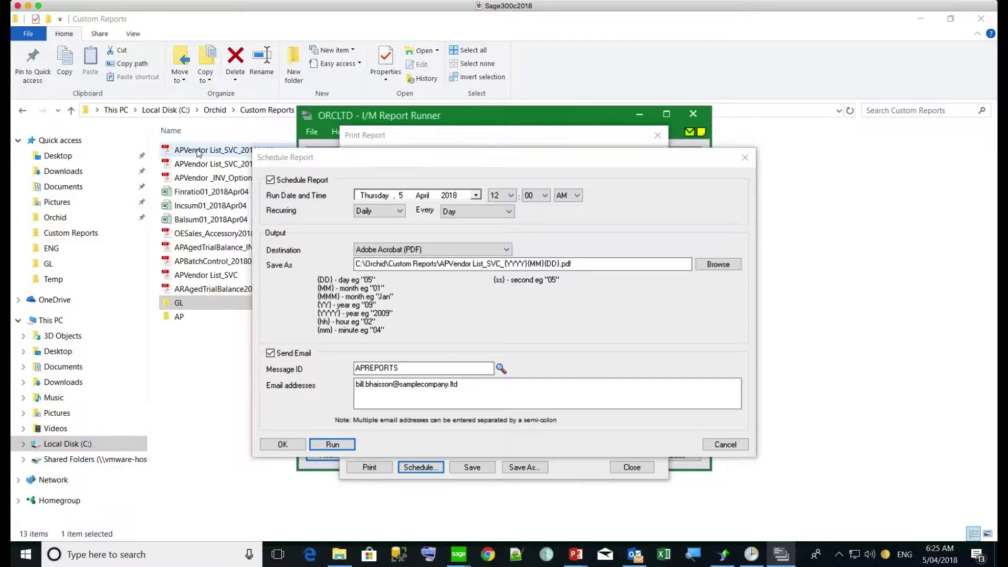
pyautogui.click(198, 153)
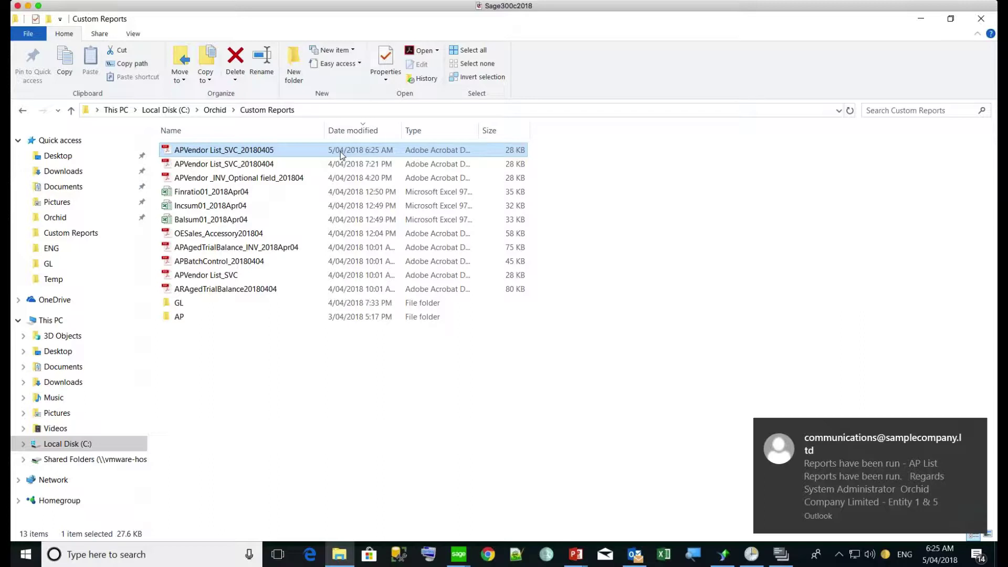
pyautogui.click(847, 483)
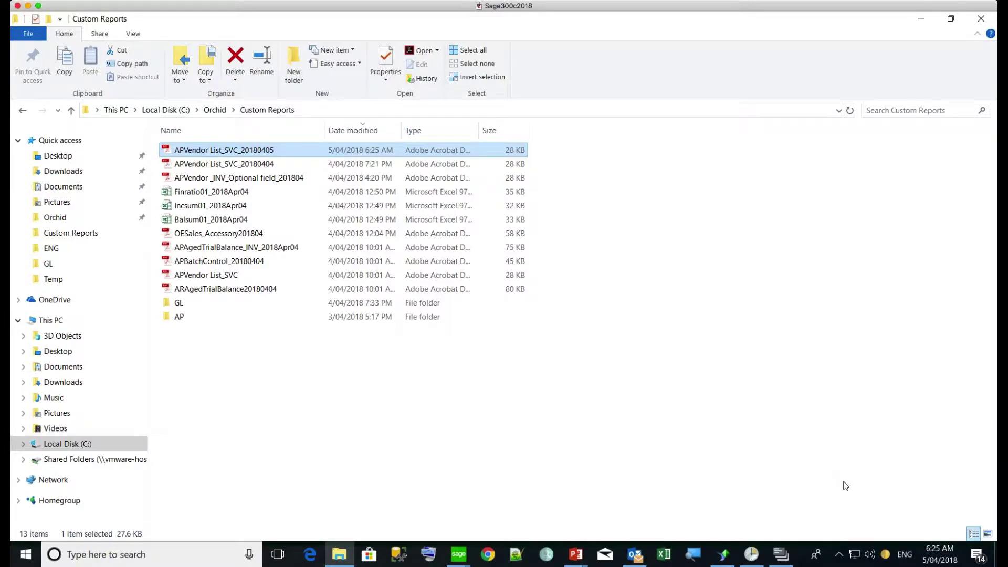
# Step: Read the 'Reports have been run - AP List' email in Outlook, then return to Report Runner
pyautogui.click(635, 554)
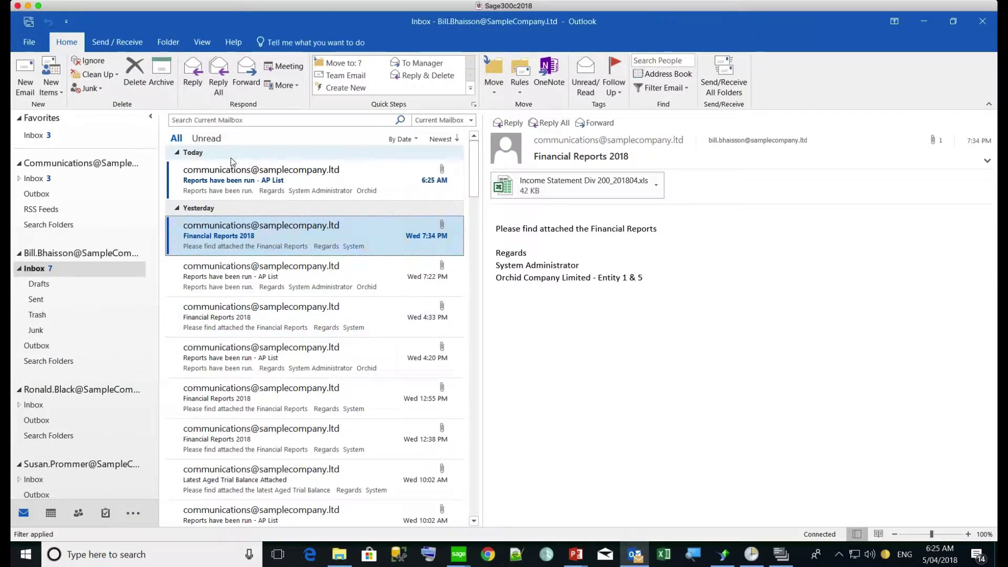
pyautogui.click(233, 180)
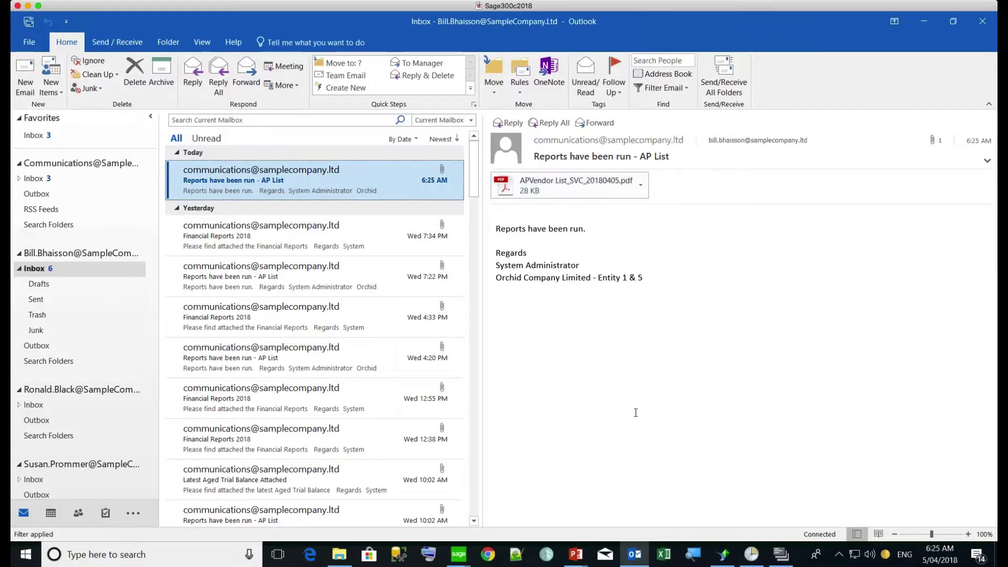
pyautogui.moveTo(782, 556)
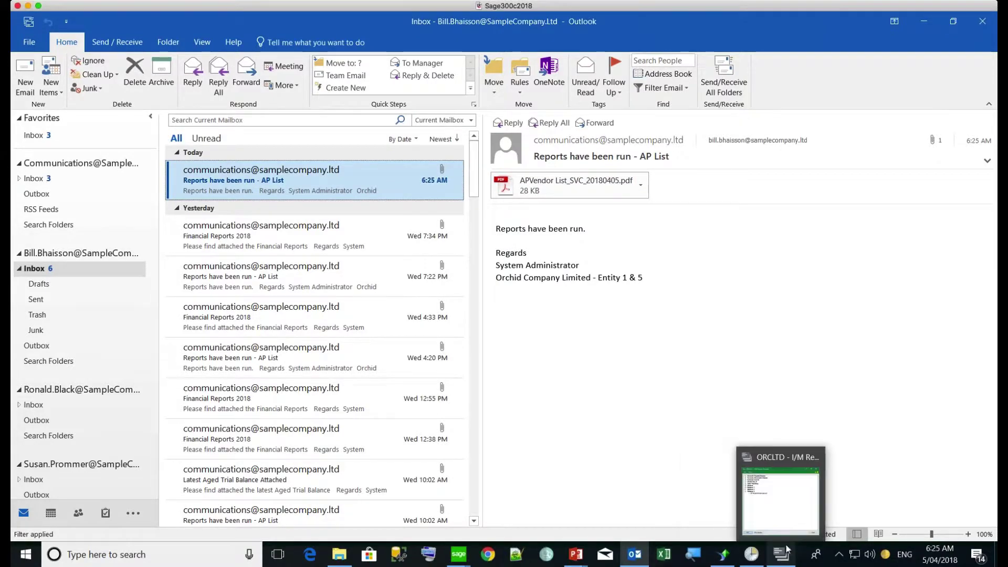
pyautogui.click(786, 519)
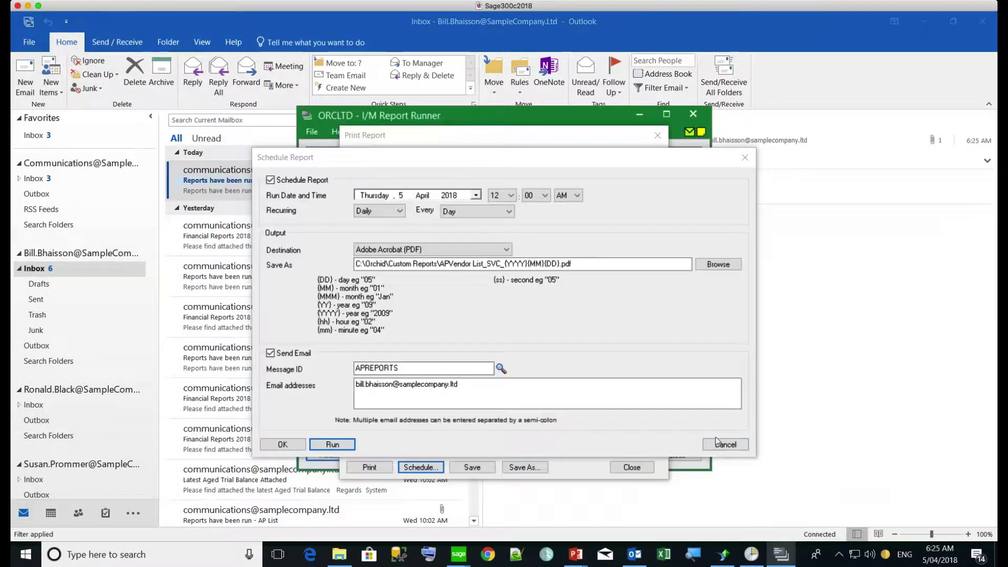
# Step: Cancel the Schedule Report dialog and close the Print Report dialog
pyautogui.click(724, 445)
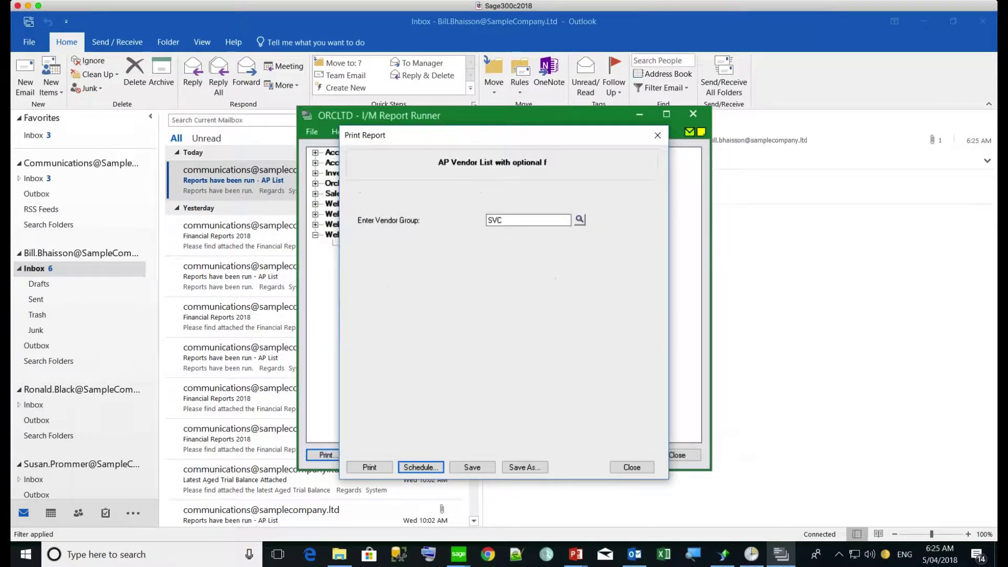
pyautogui.click(632, 467)
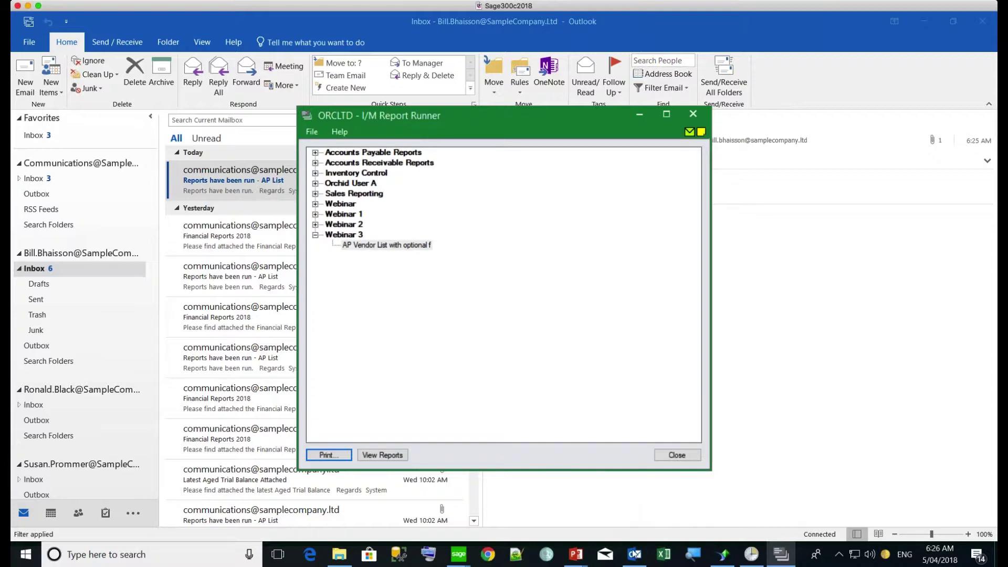
# Step: Load the RUNREPORTS schedule in Process Scheduler and select its ORCIN2 and ORCLTD steps
pyautogui.moveTo(464, 558)
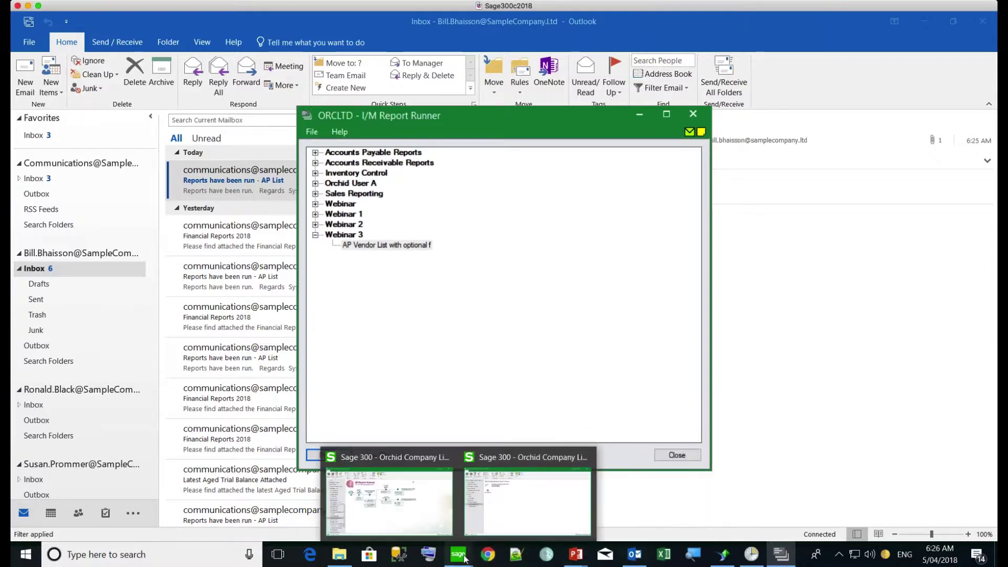
pyautogui.click(403, 521)
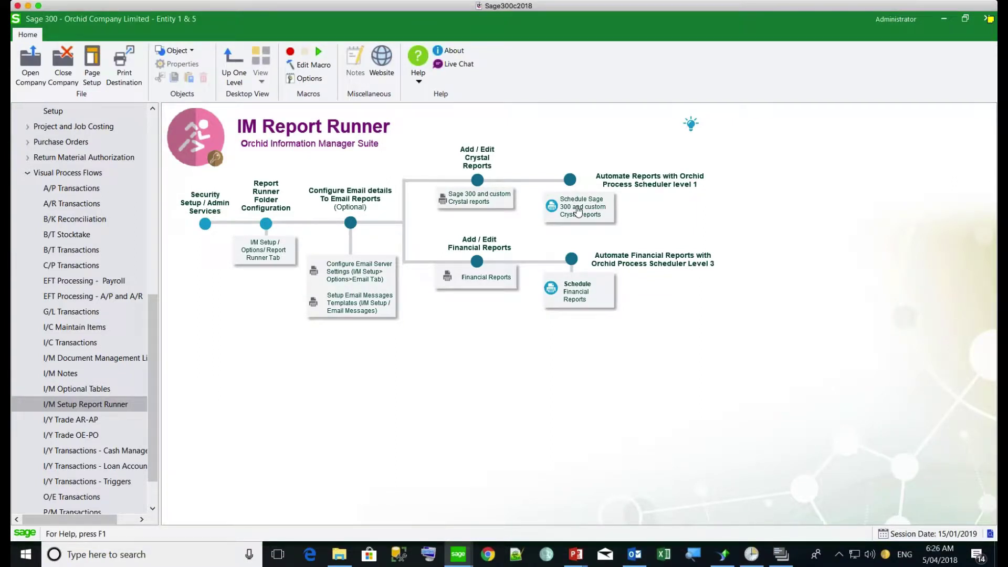
pyautogui.click(578, 211)
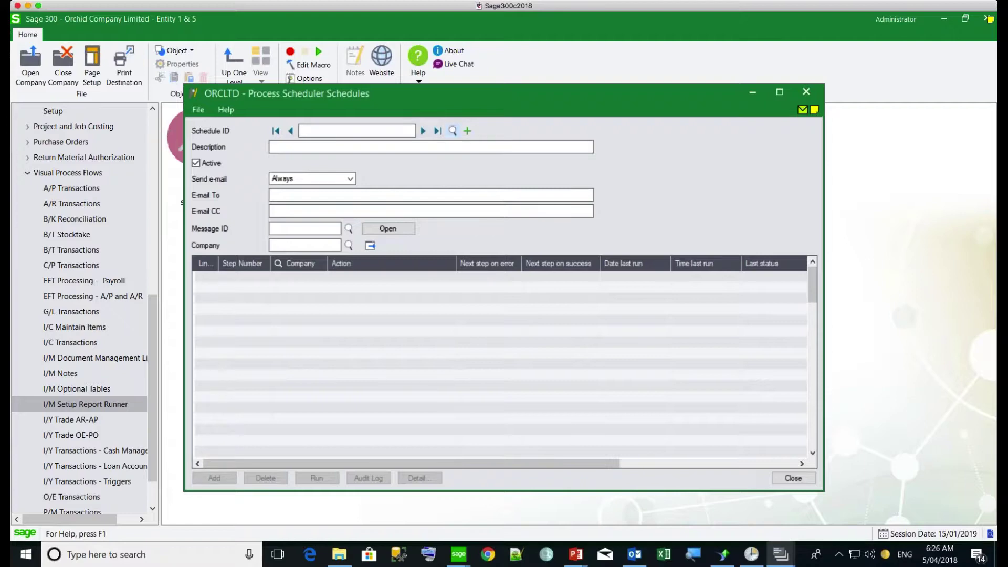
pyautogui.click(452, 132)
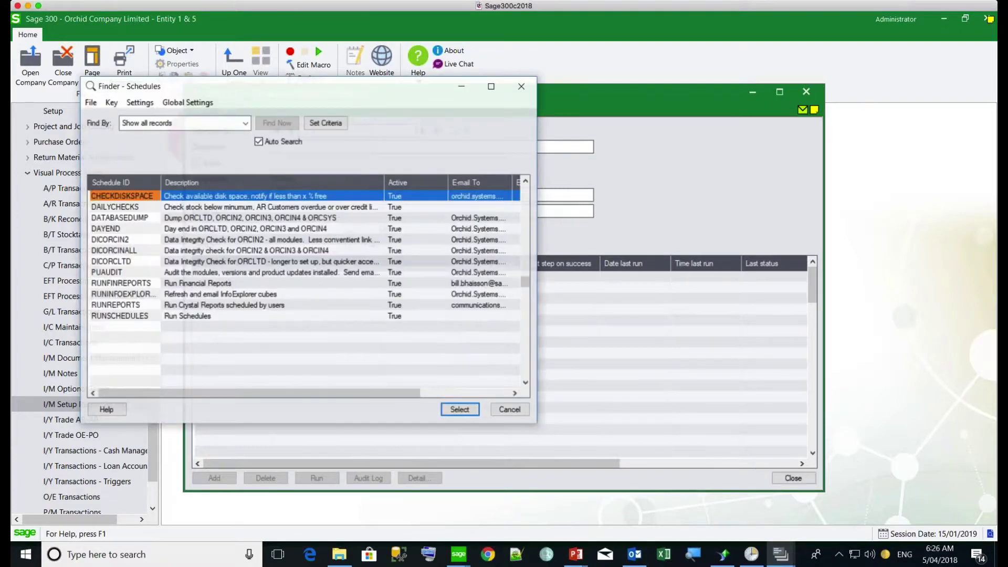
pyautogui.doubleClick(119, 310)
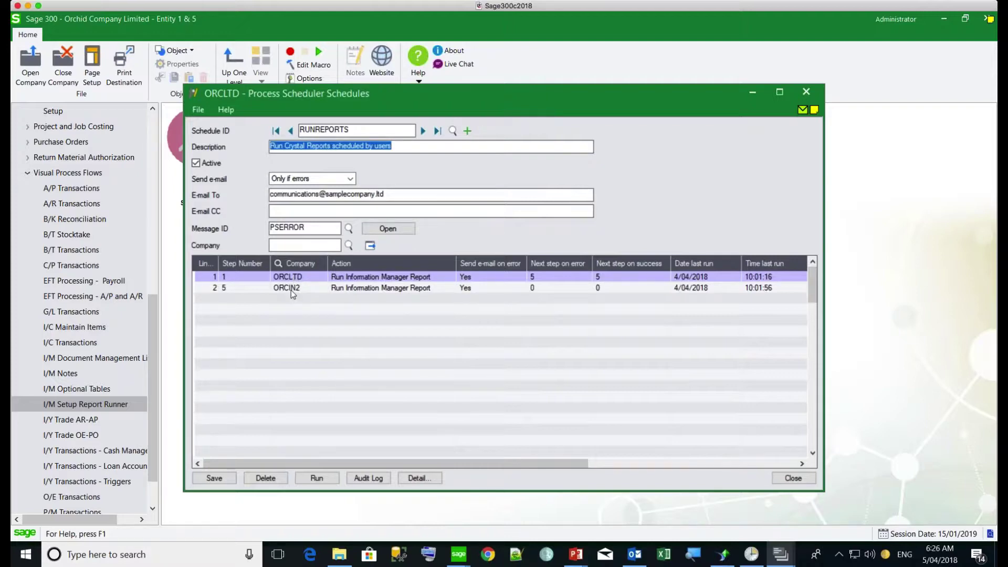
pyautogui.click(293, 292)
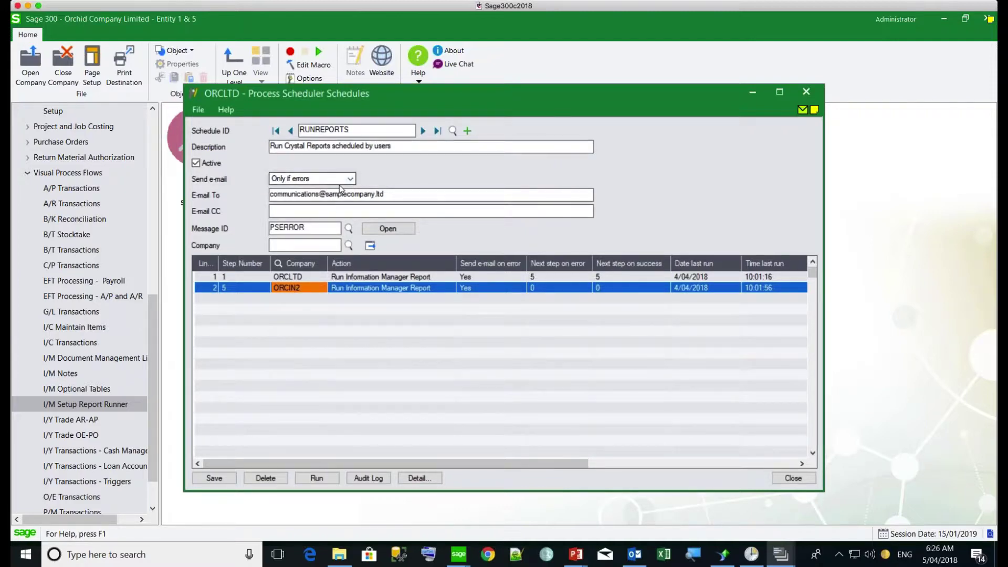
pyautogui.click(299, 278)
# Step: Review the ORCLTD step's success email settings, then run RUNREPORTS immediately
pyautogui.click(418, 477)
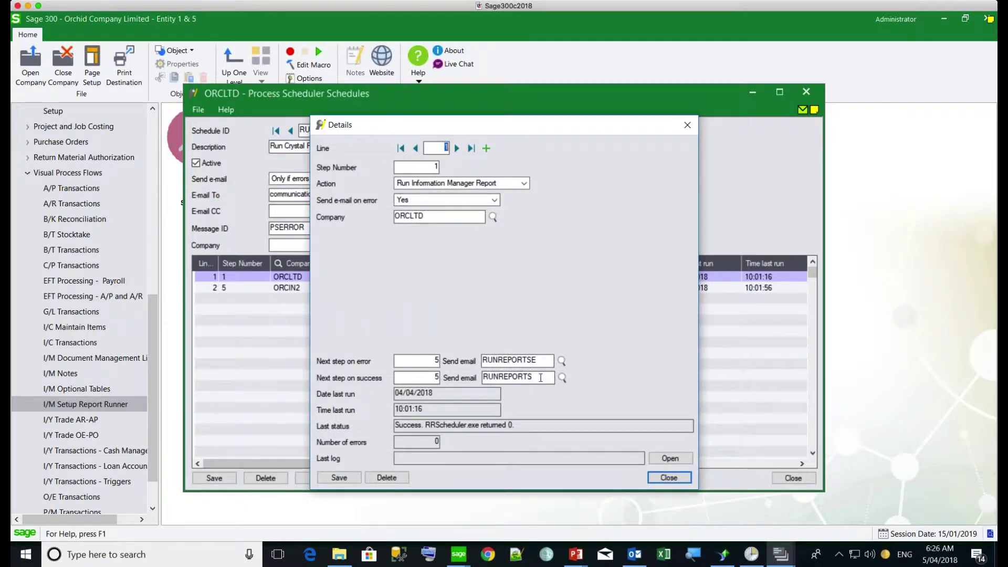
pyautogui.moveTo(532, 376); pyautogui.dragTo(481, 377)
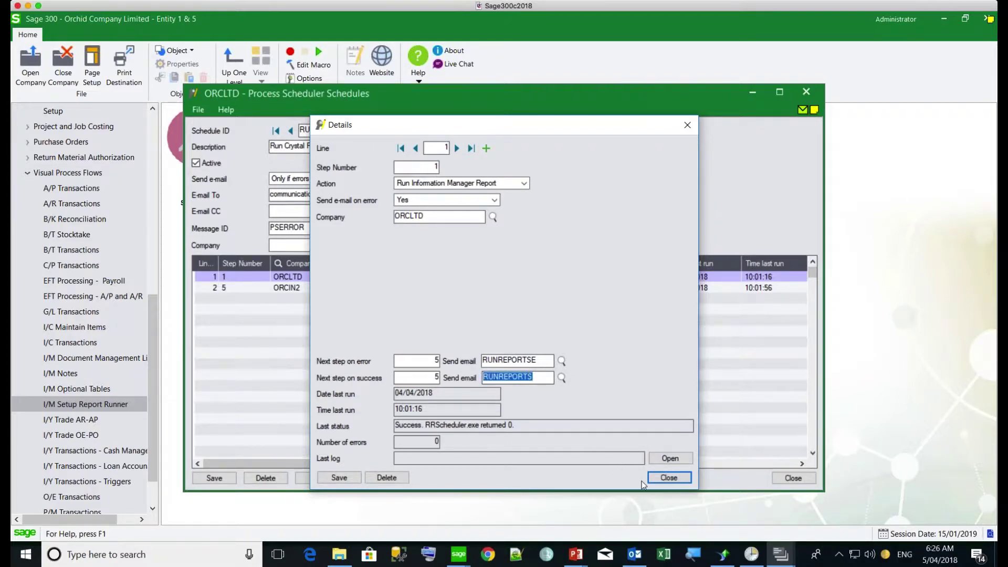
pyautogui.click(666, 478)
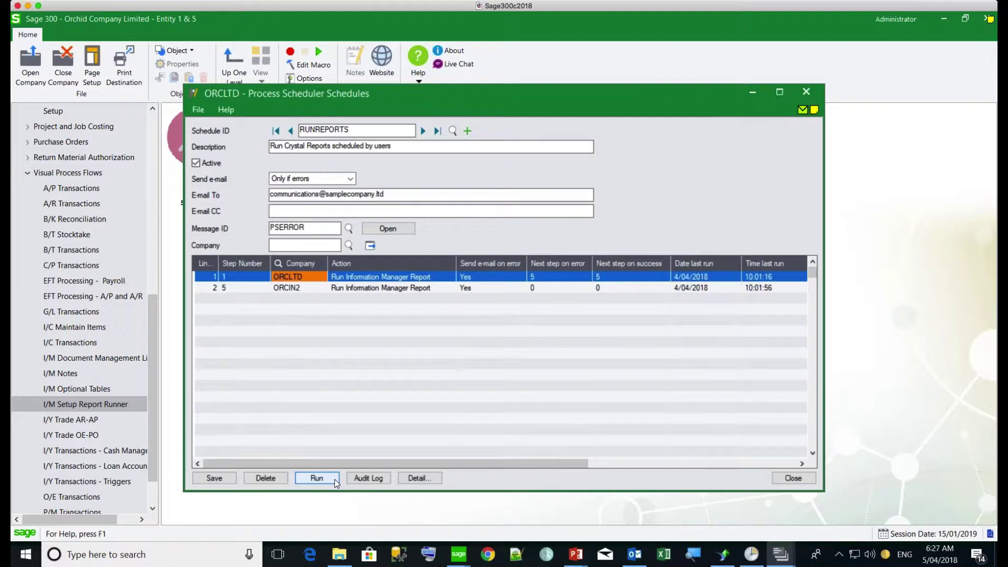
pyautogui.click(336, 479)
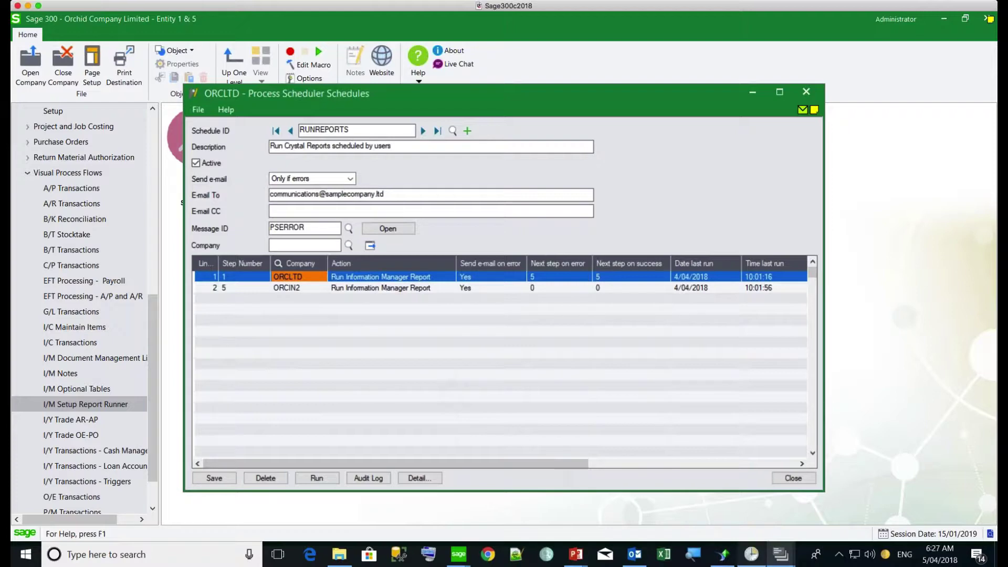
pyautogui.moveTo(751, 554)
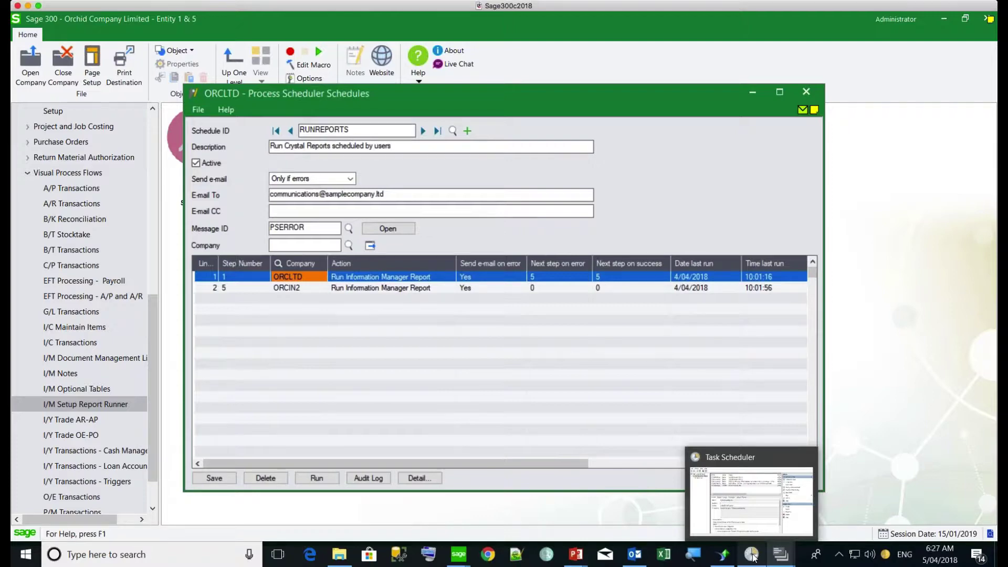
# Step: Review PS_RunCrystalReports' daily 10:01 AM trigger and its OZIntegrityCheck.exe RUNREPORTS action
pyautogui.click(751, 554)
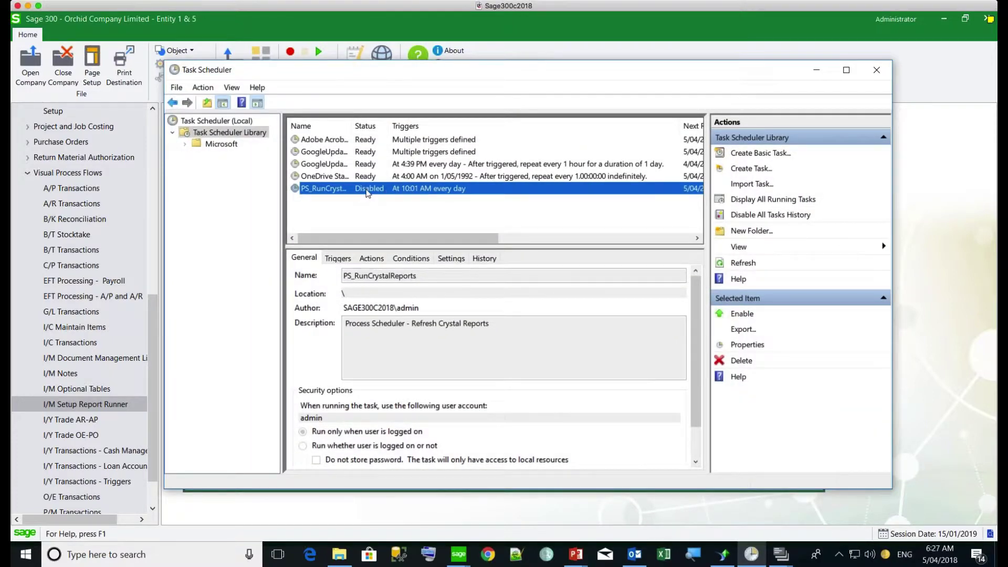
pyautogui.click(750, 346)
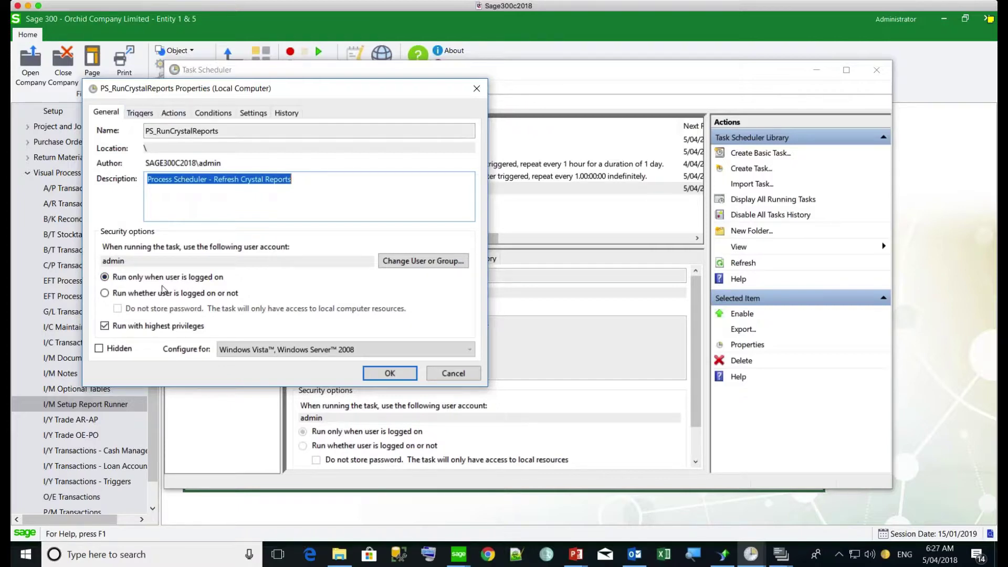
pyautogui.click(139, 113)
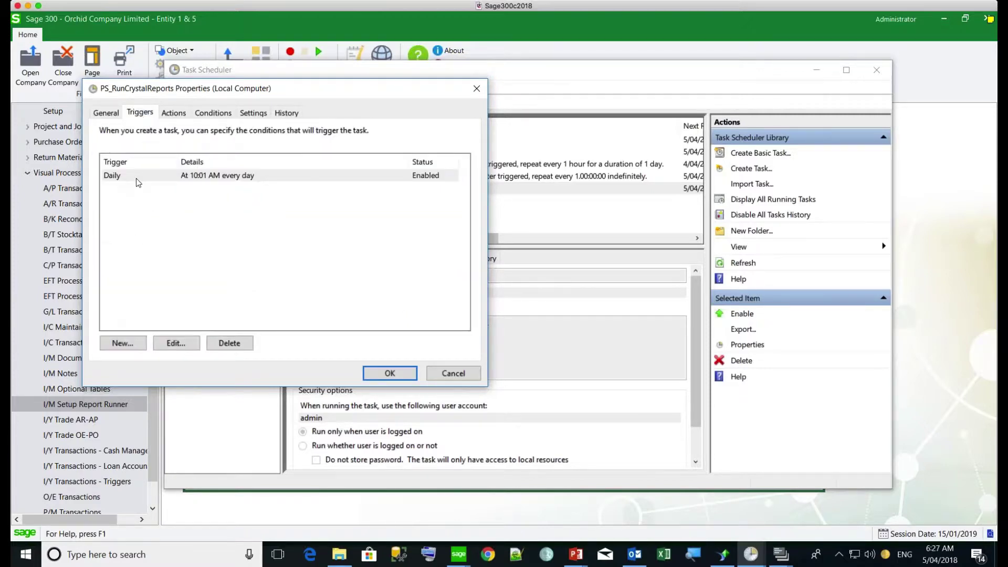
pyautogui.click(173, 112)
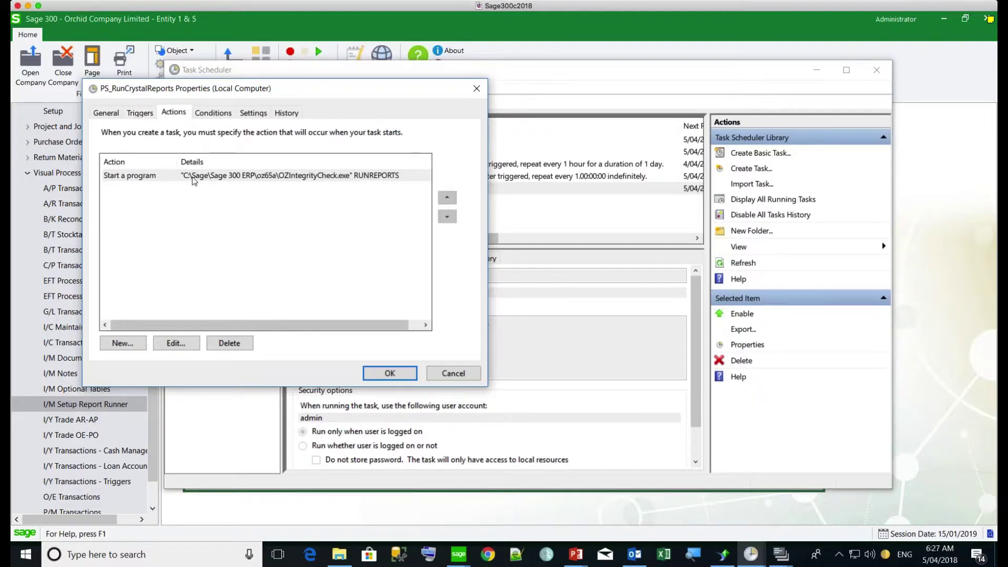
pyautogui.click(193, 178)
pyautogui.click(181, 347)
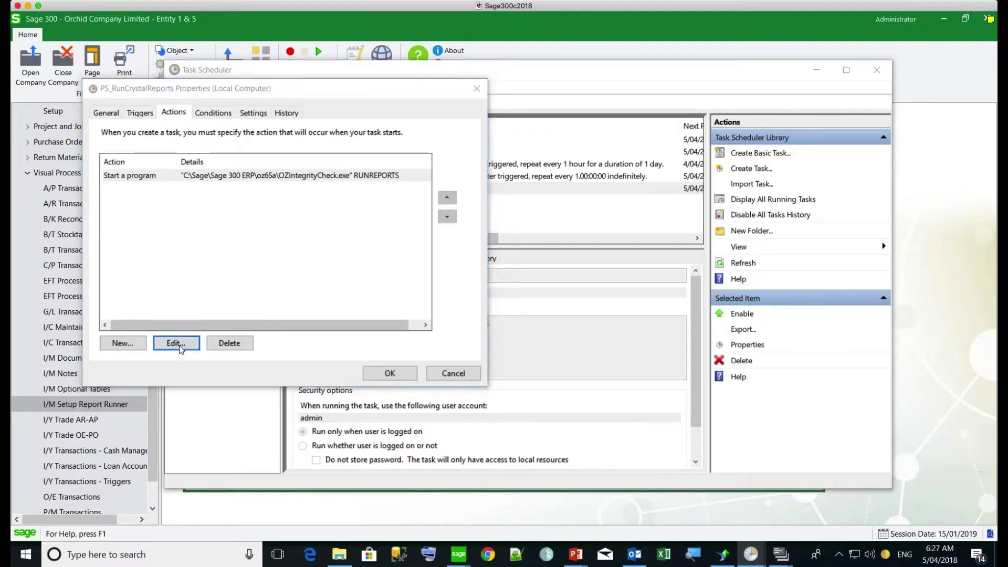
pyautogui.click(557, 223)
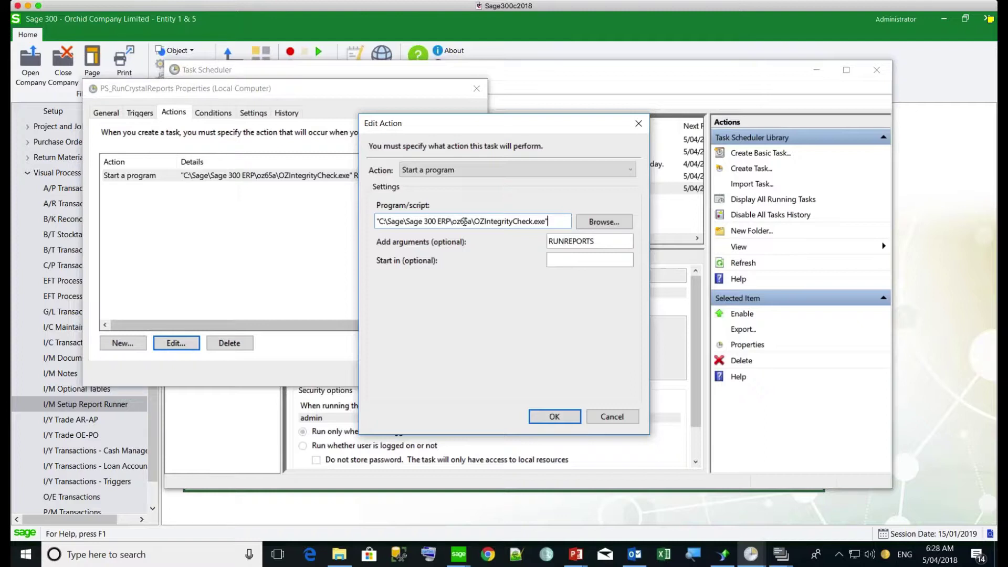
pyautogui.click(586, 244)
pyautogui.doubleClick(610, 241)
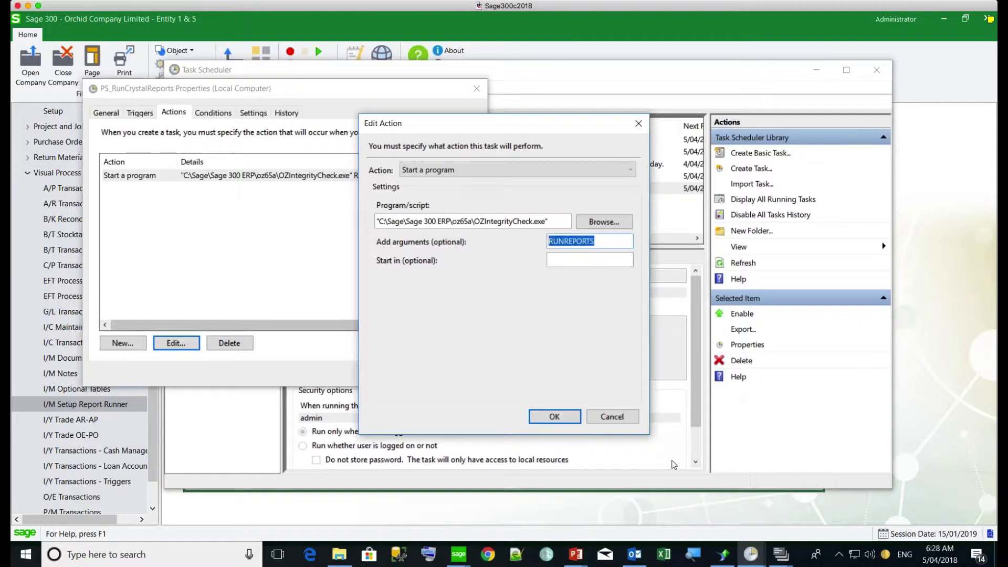
pyautogui.click(612, 417)
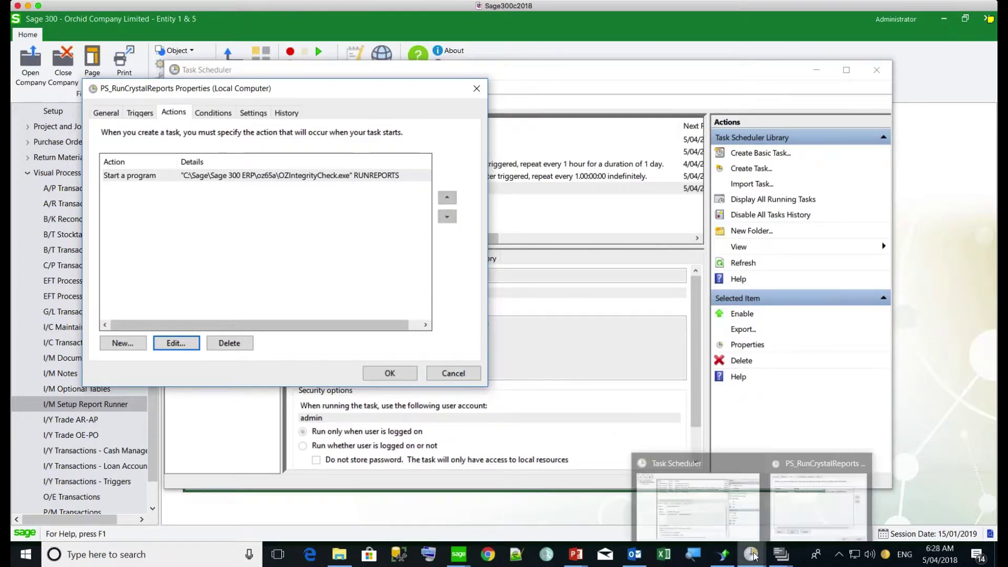
pyautogui.moveTo(785, 555)
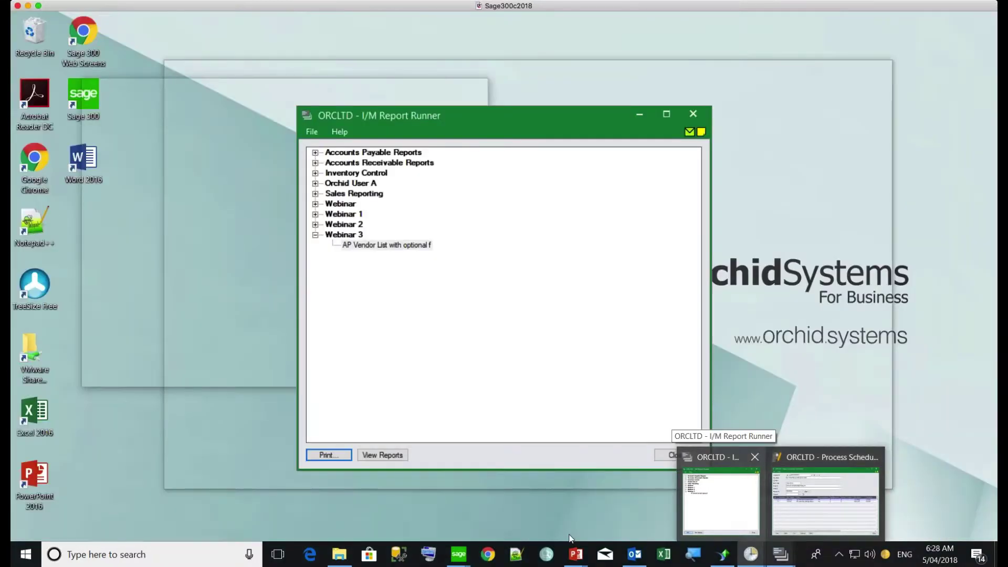
# Step: Browse the report runner's Webinar, Accounts Payable and Sales Reporting groups, then close it and exit Sage 300
pyautogui.moveTo(459, 554)
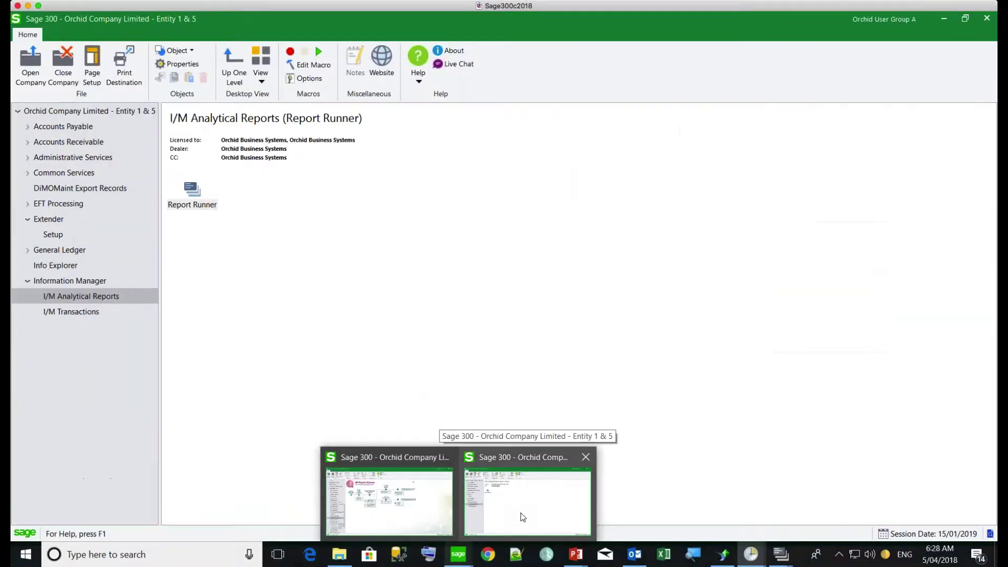
pyautogui.click(522, 517)
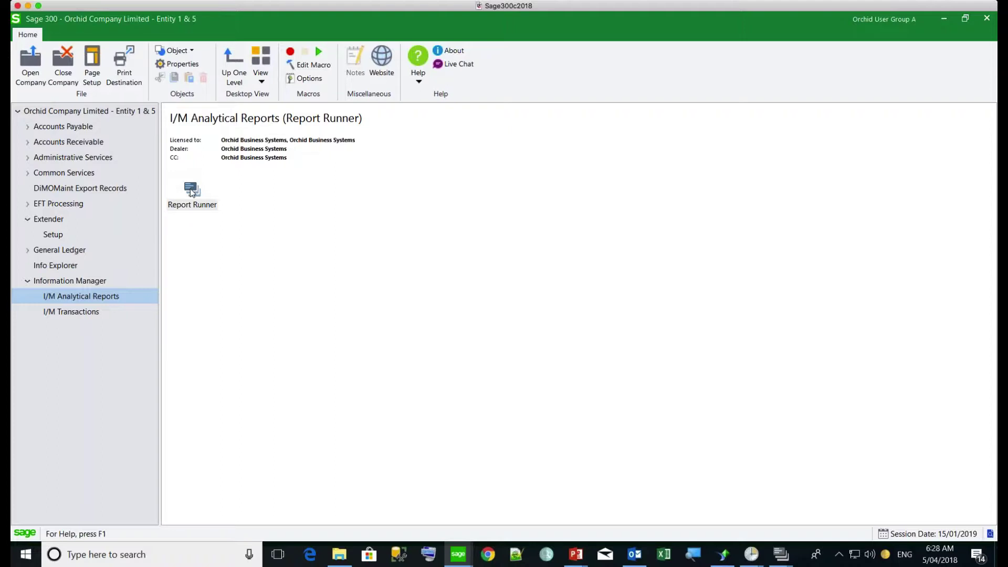
pyautogui.doubleClick(190, 191)
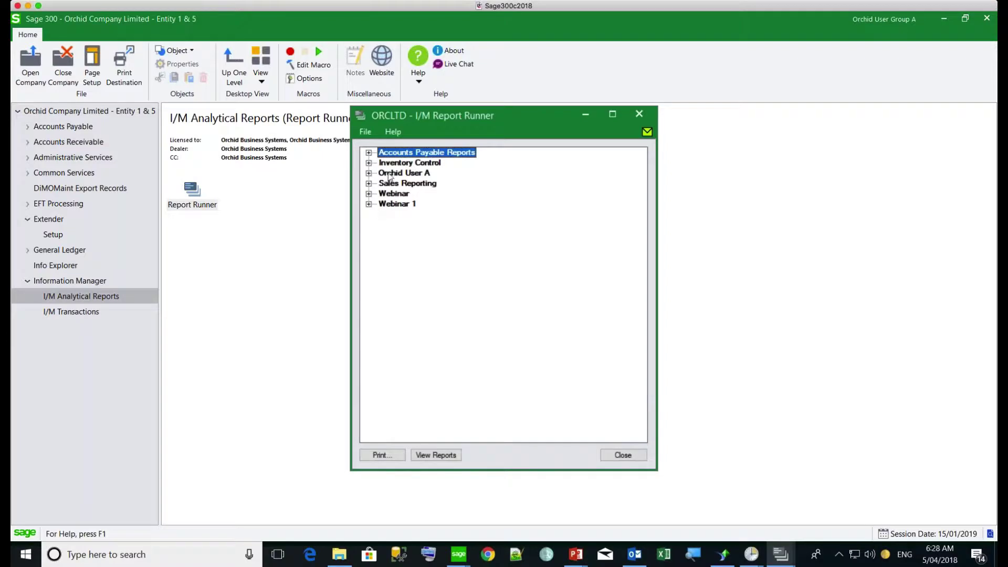
pyautogui.click(364, 132)
pyautogui.click(386, 181)
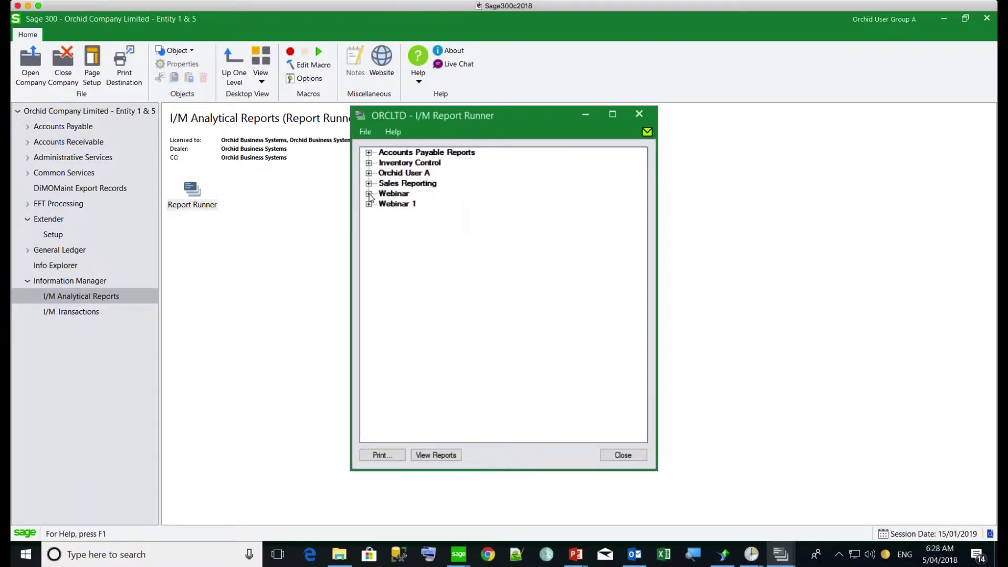
pyautogui.click(369, 194)
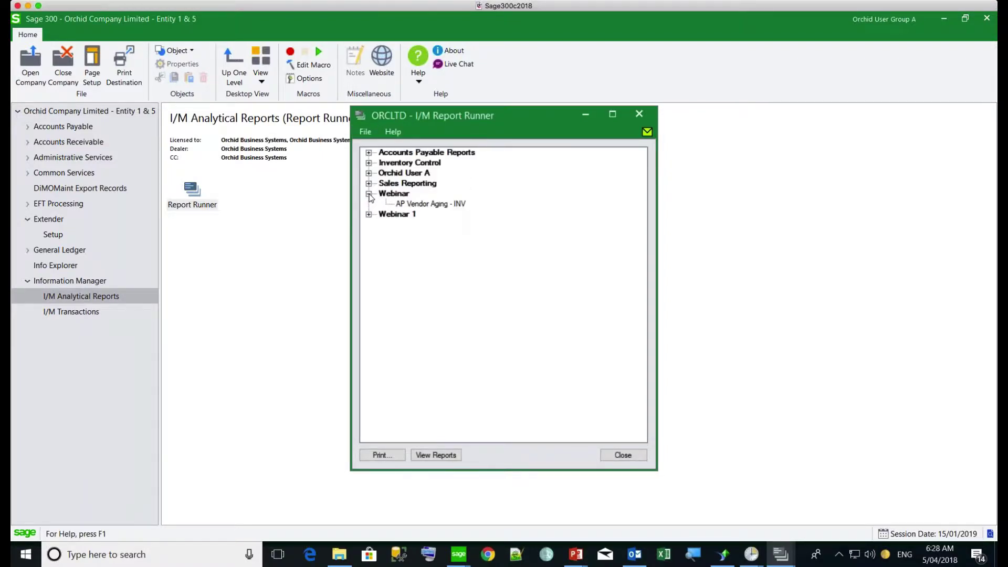
pyautogui.click(369, 152)
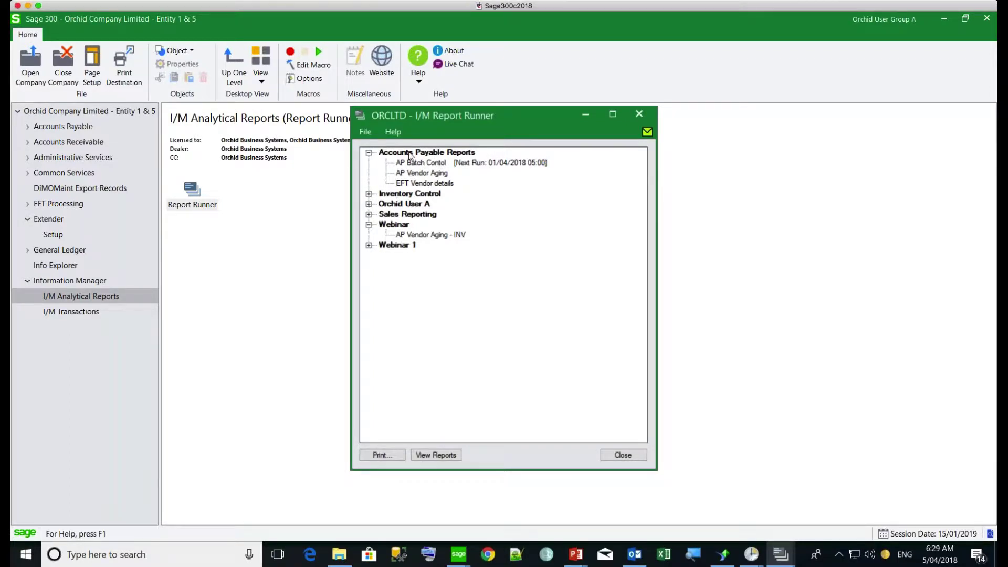
pyautogui.click(369, 214)
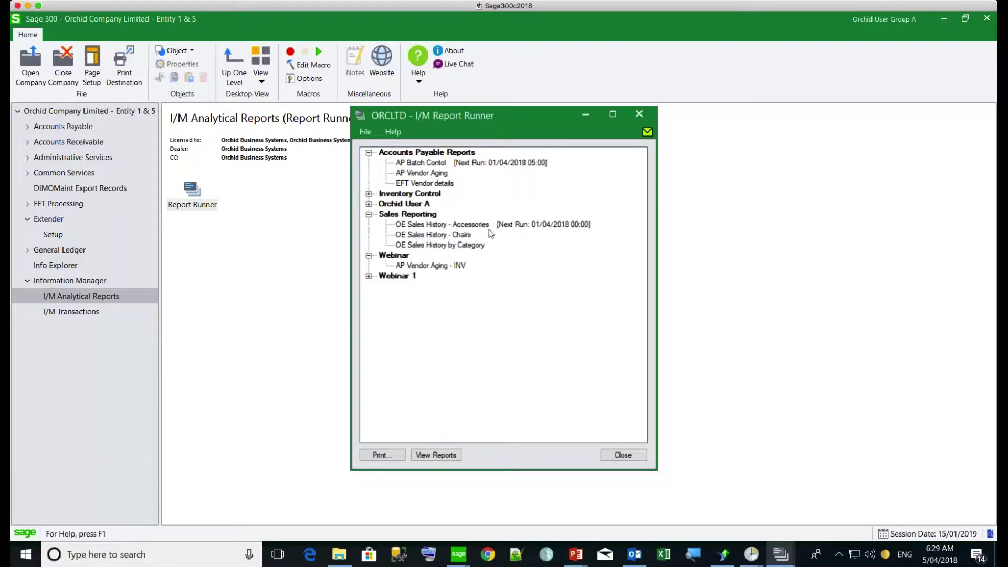
pyautogui.click(623, 456)
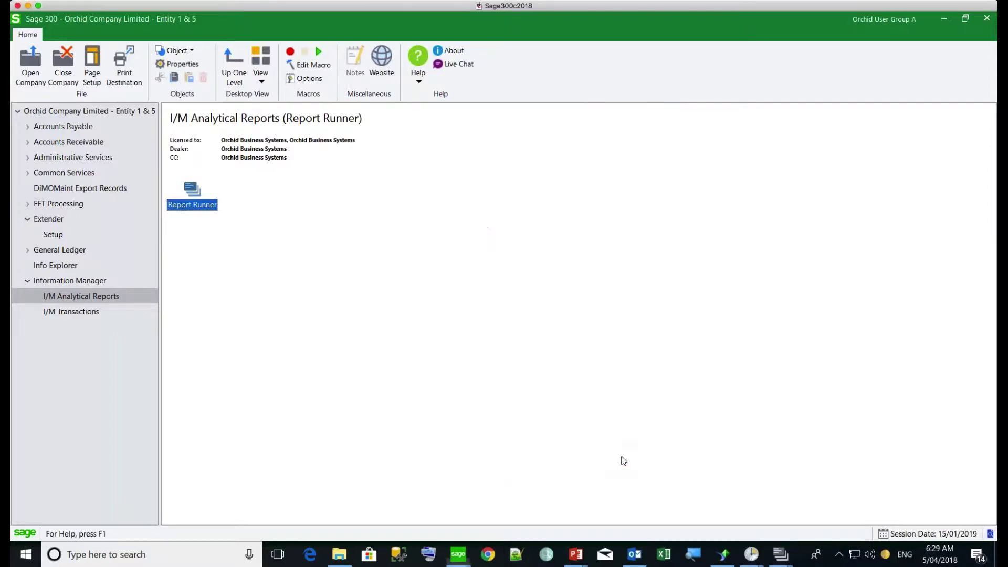
pyautogui.click(986, 21)
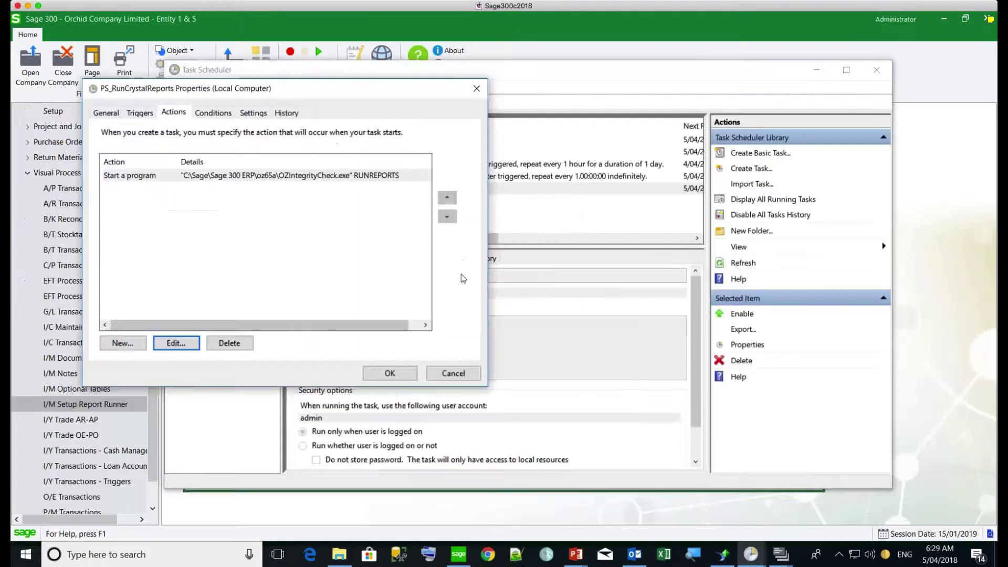
# Step: Return to Sage 300 from the taskbar to show the IM Report Runner process flow
pyautogui.click(460, 555)
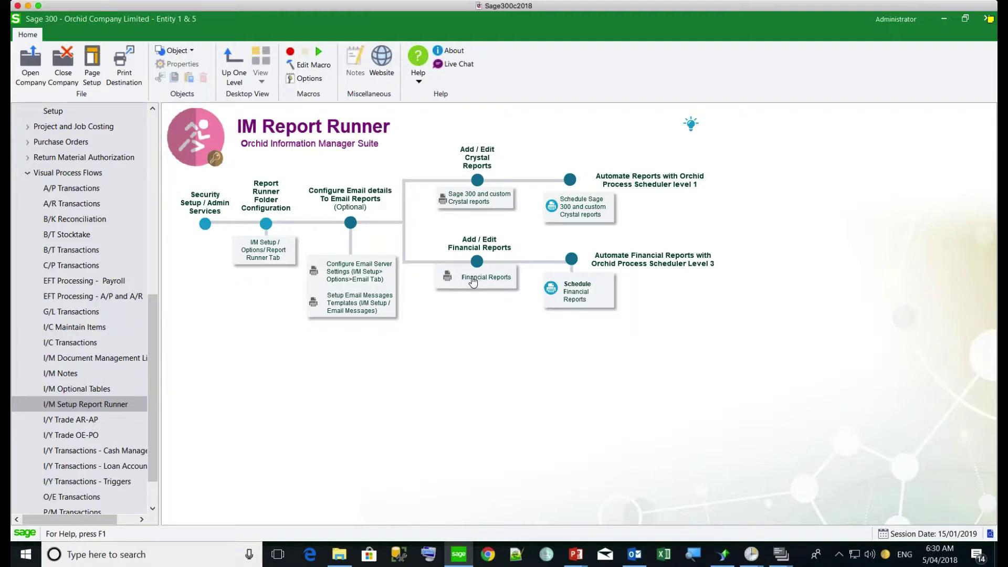
# Step: Open Financial Reports for ORCLTD and expand Department 100, Department 200 and Income Statement 200
pyautogui.click(473, 282)
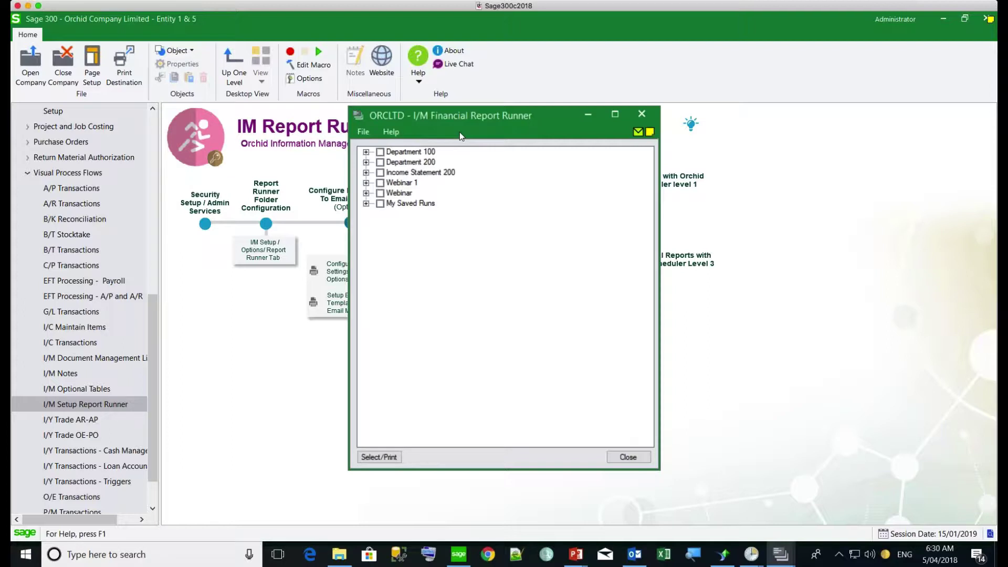
pyautogui.click(366, 152)
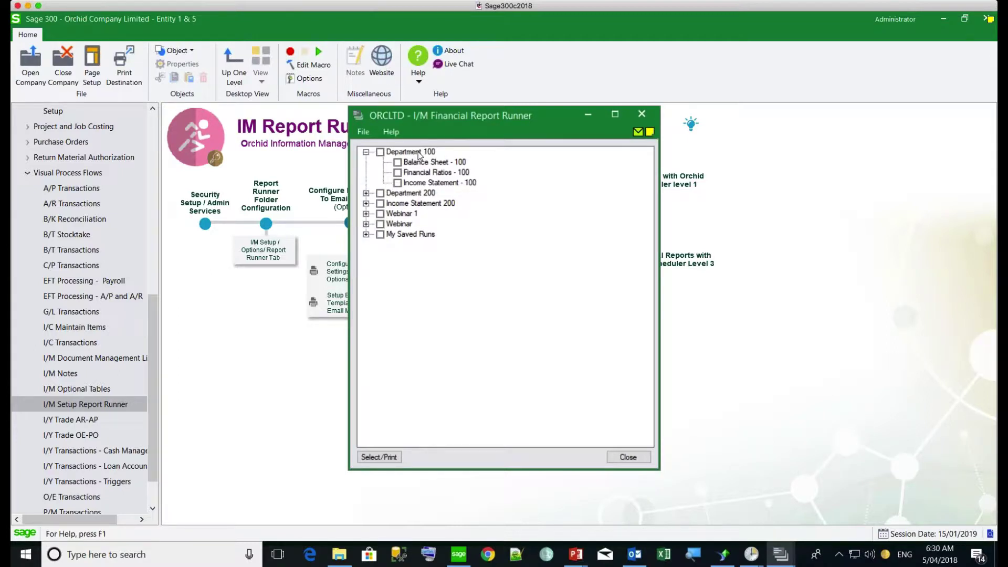
pyautogui.click(366, 193)
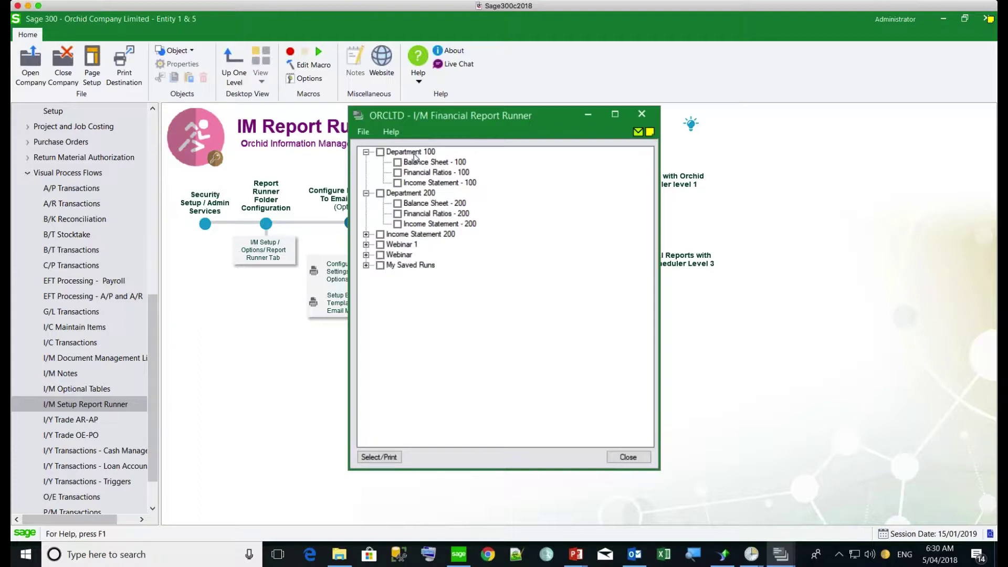
pyautogui.click(366, 235)
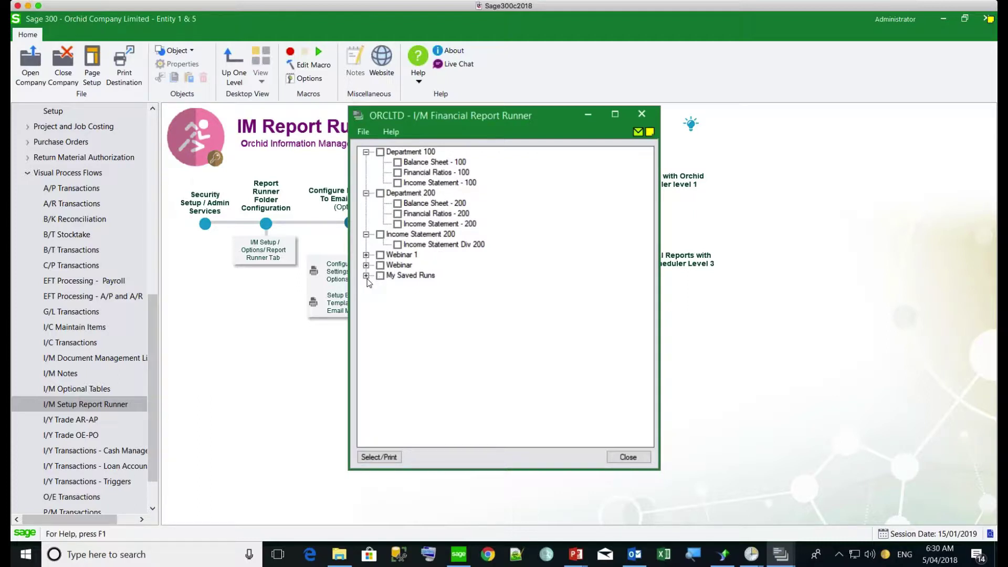
# Step: Add a new report group named 'Webinar 3' to the report tree
pyautogui.rightClick(384, 304)
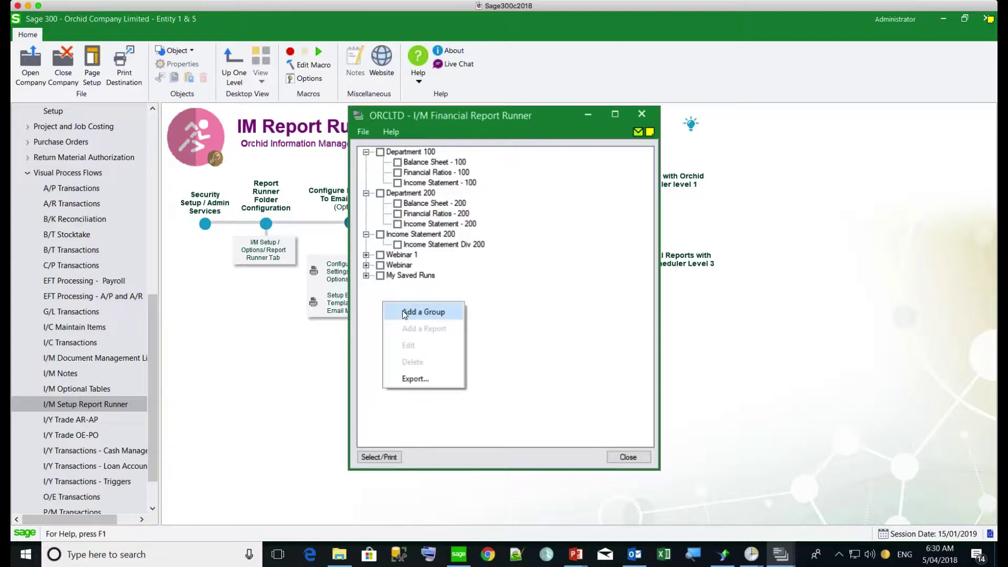
pyautogui.click(403, 311)
pyautogui.write('We')
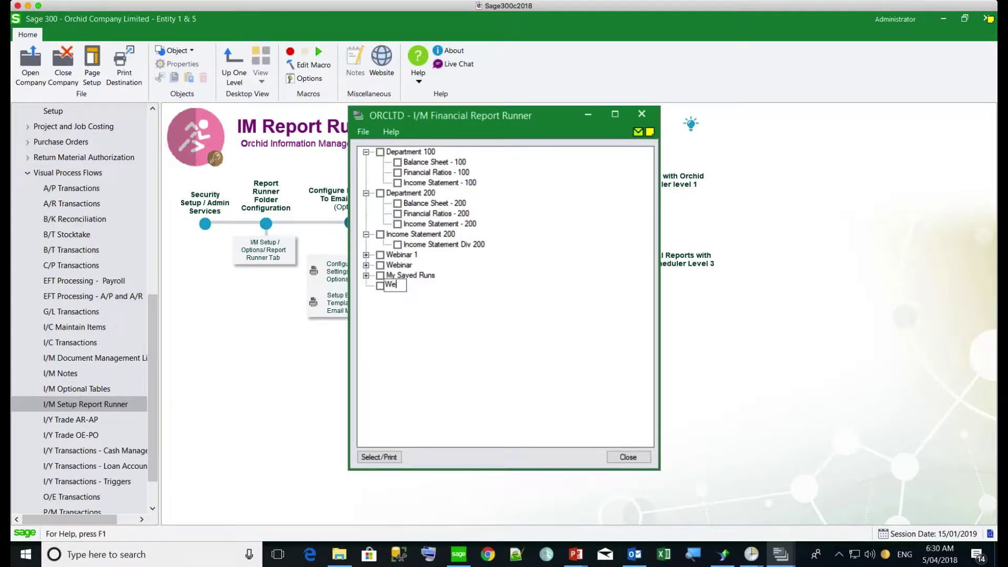
pyautogui.write('binar 3')
pyautogui.press('Return')
# Step: Add a report under Webinar 3 using the C:\Sage\Sage 300 ERP\GL65A\ENG\Incsum02 template
pyautogui.rightClick(405, 287)
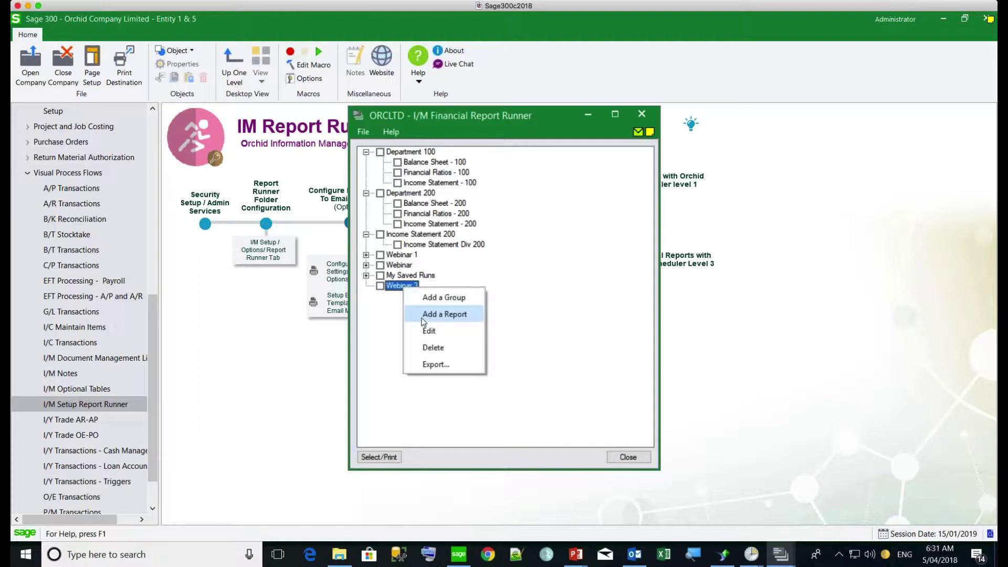
pyautogui.click(422, 316)
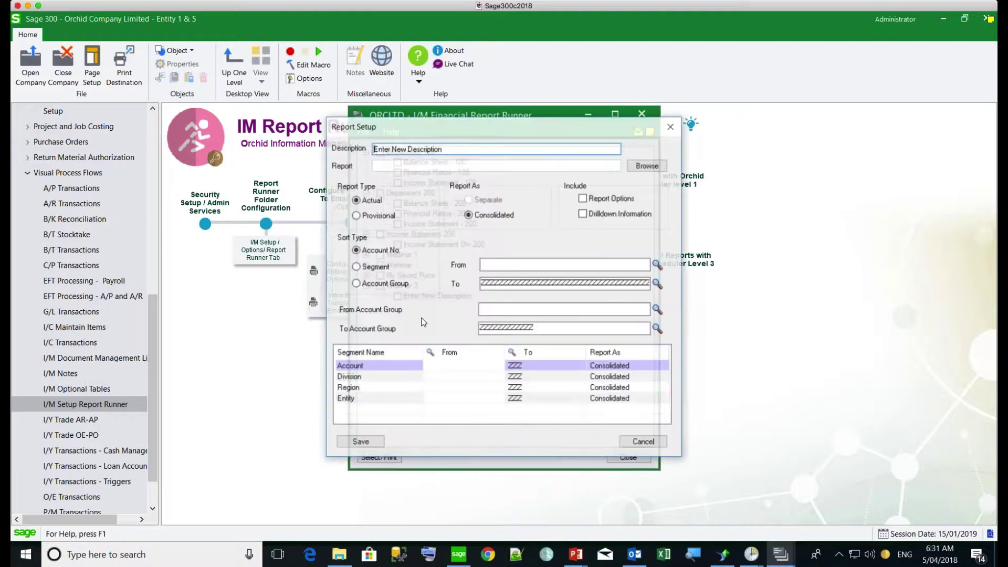
pyautogui.click(648, 165)
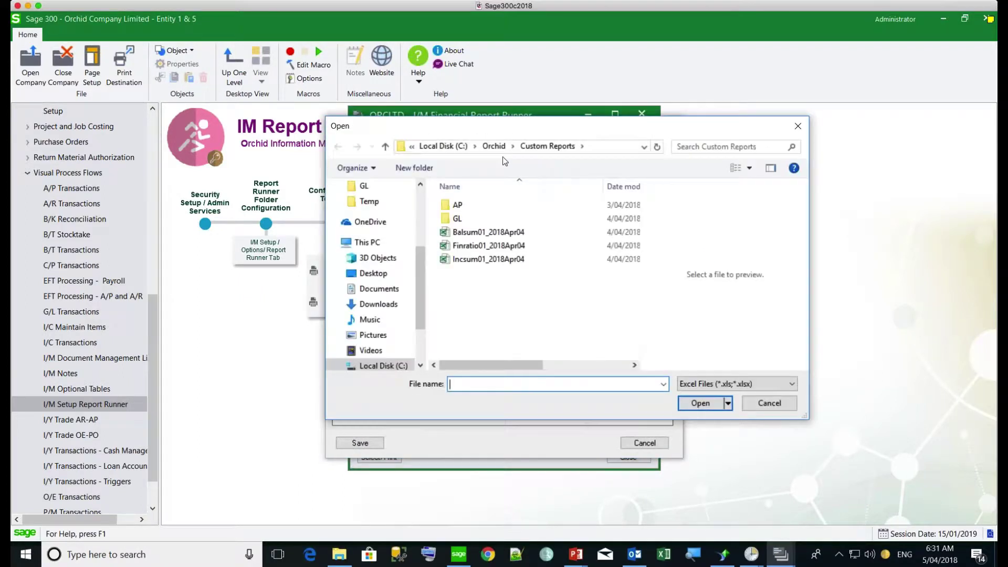
pyautogui.click(444, 150)
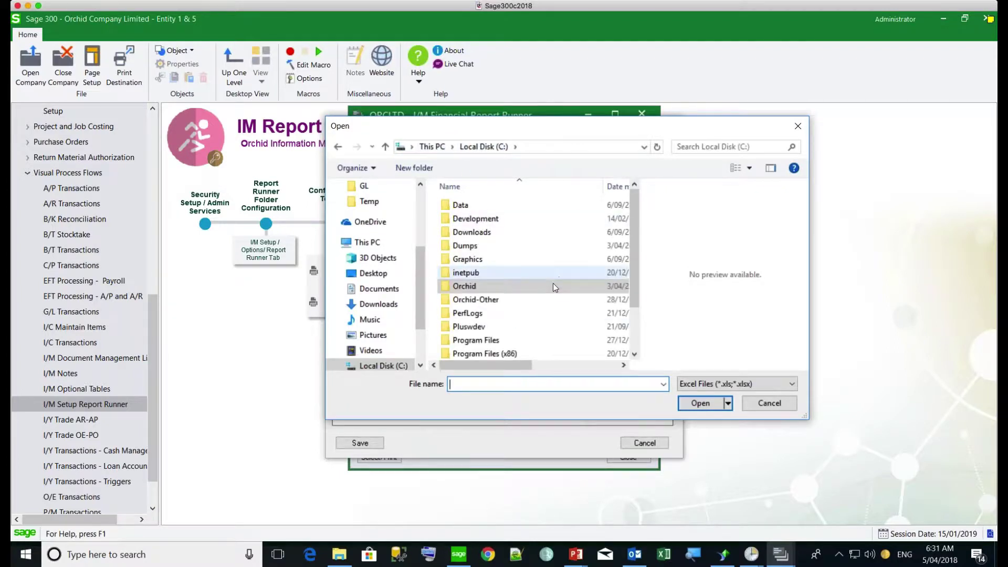
pyautogui.scroll(-1, 463, 330)
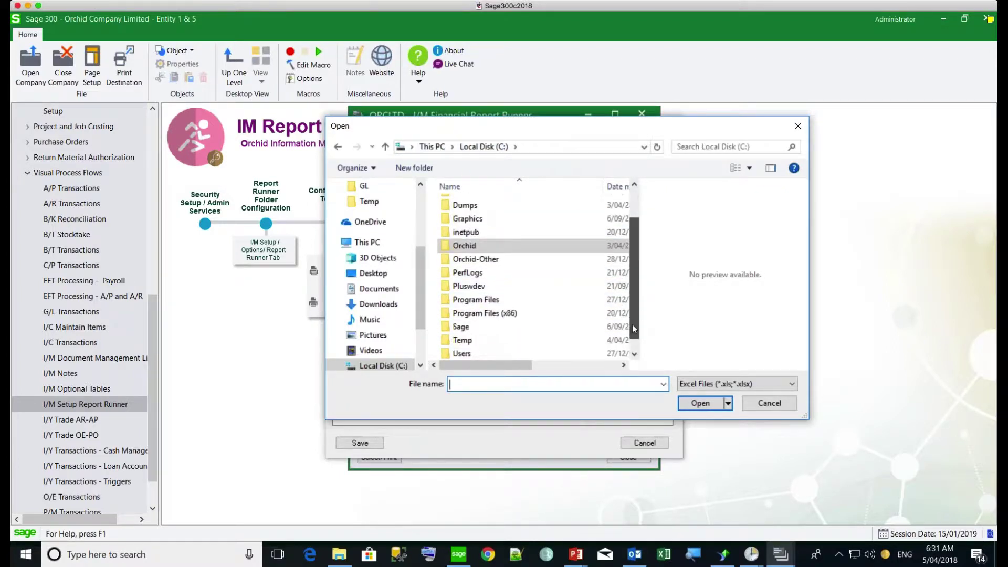
pyautogui.doubleClick(460, 325)
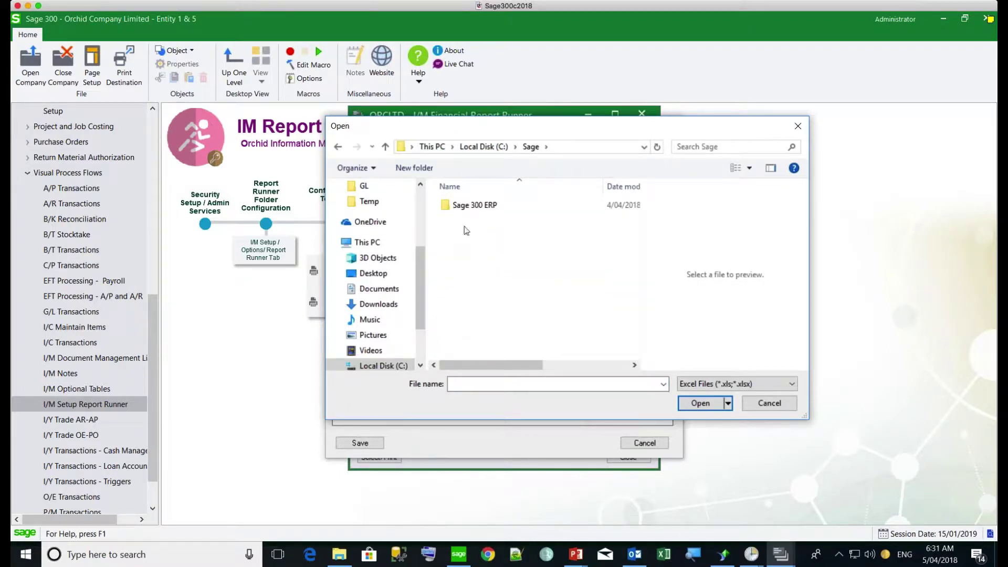
pyautogui.doubleClick(455, 206)
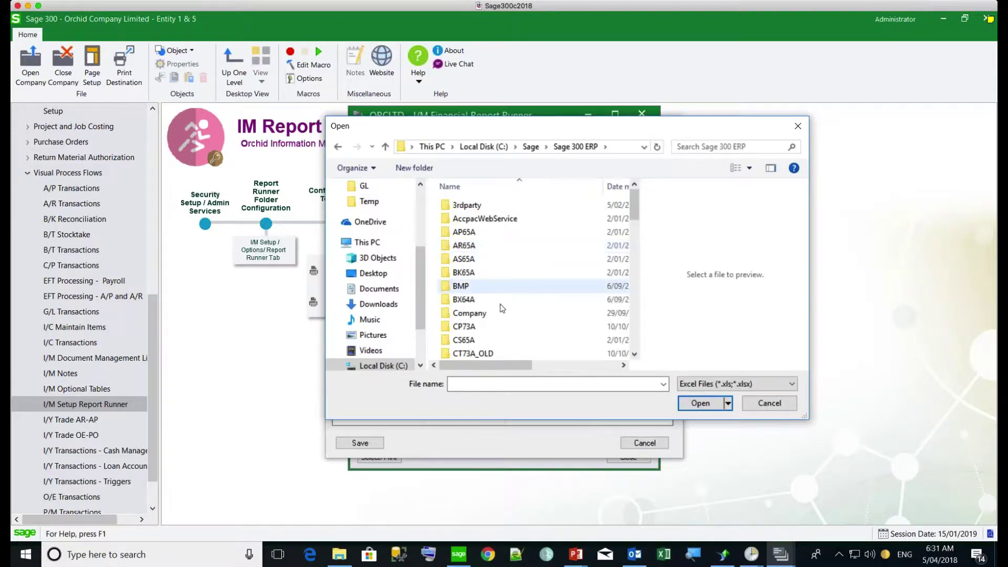
pyautogui.scroll(-4, 455, 311)
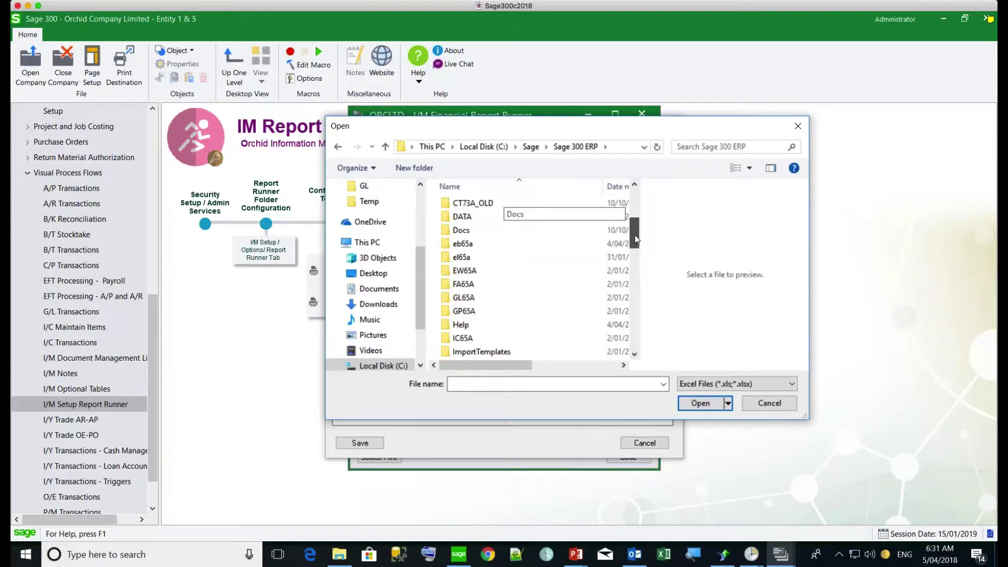
pyautogui.doubleClick(455, 301)
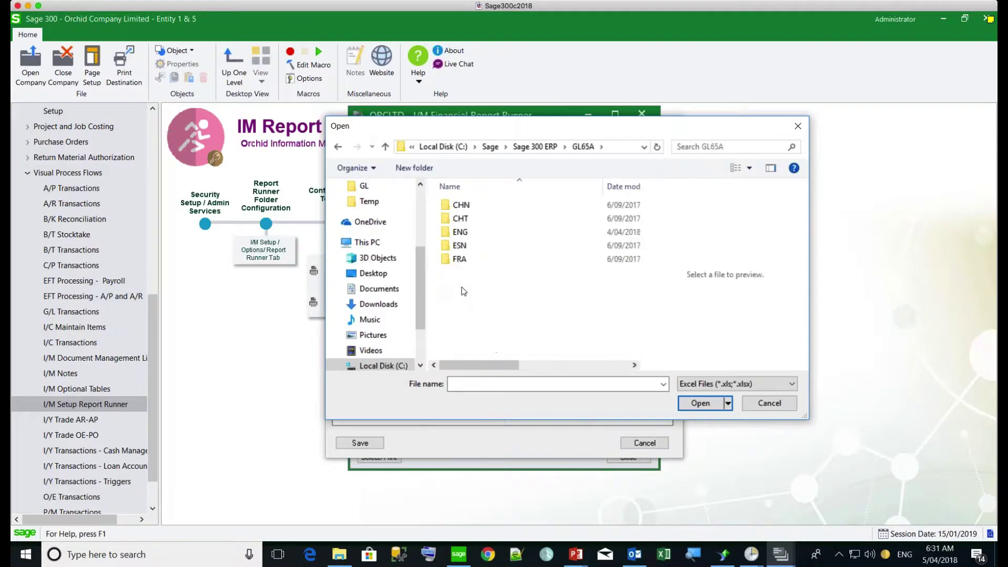
pyautogui.doubleClick(452, 232)
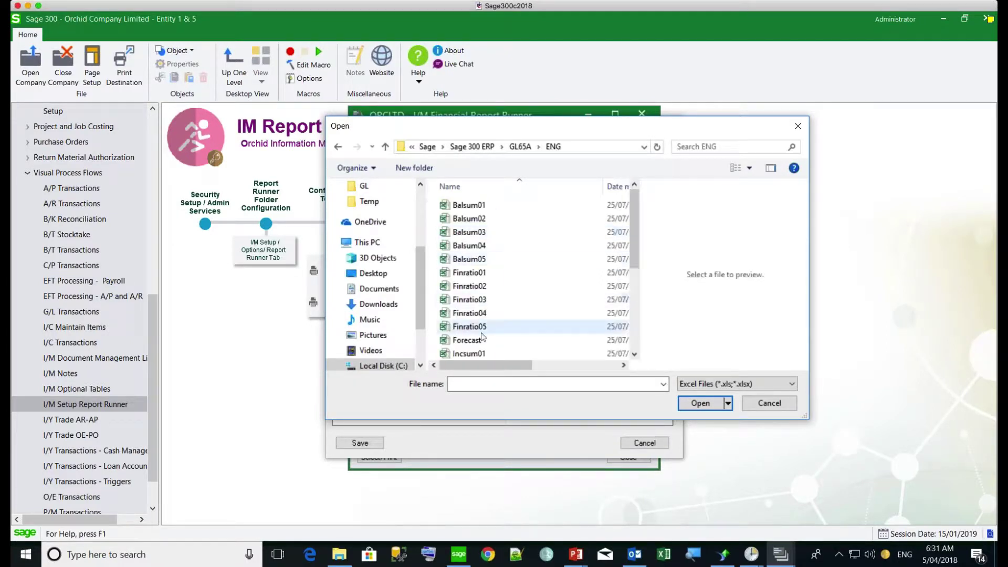
pyautogui.scroll(-1, 634, 260)
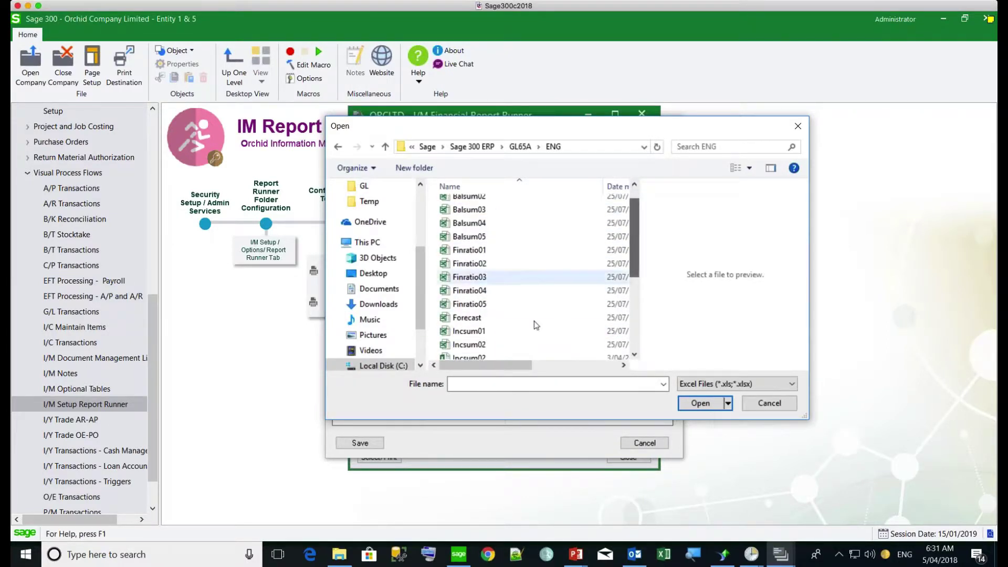
pyautogui.click(458, 345)
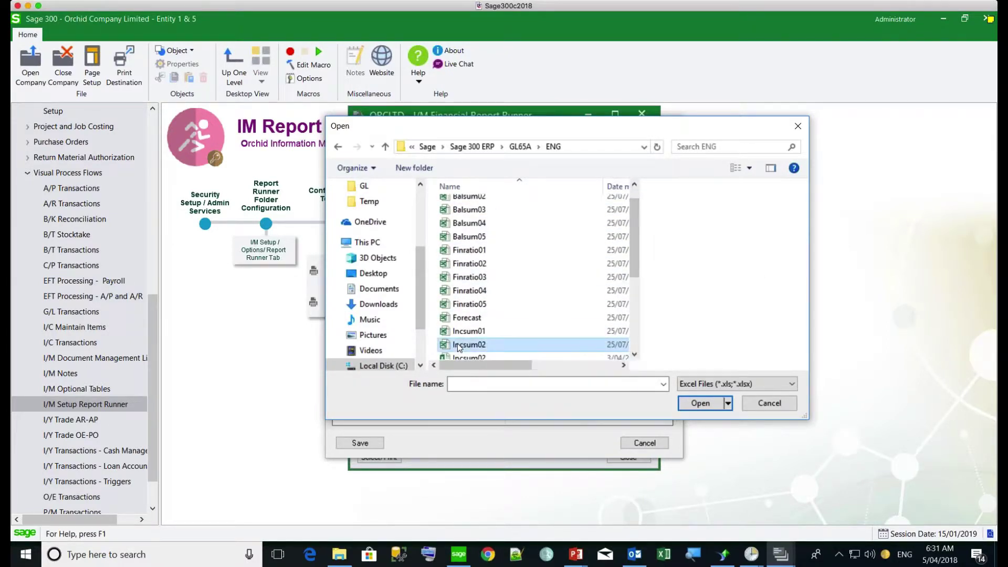
pyautogui.click(699, 404)
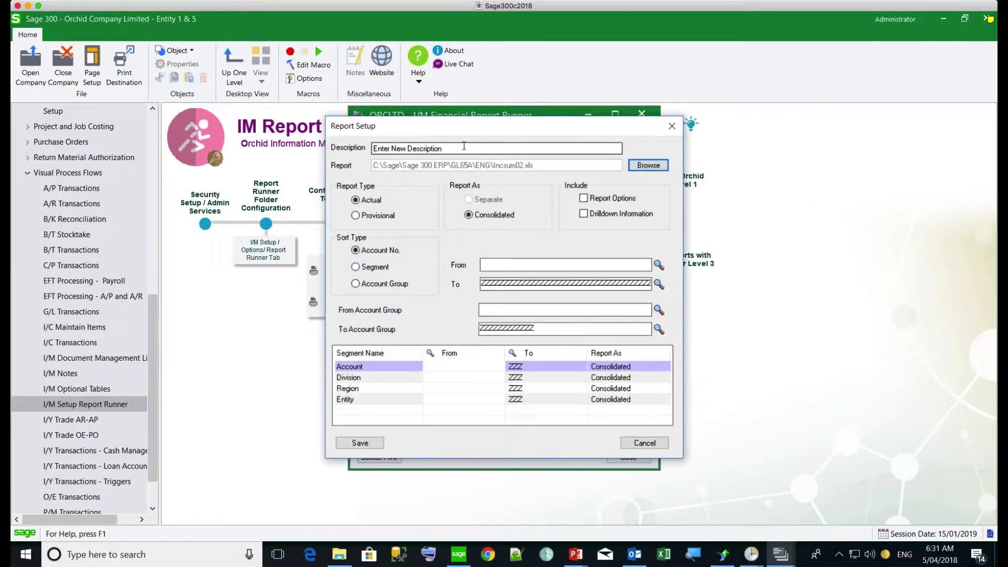
# Step: Name the report 'Income statement Div 100', restrict Division segment to 100 through 100, and save
pyautogui.write('In')
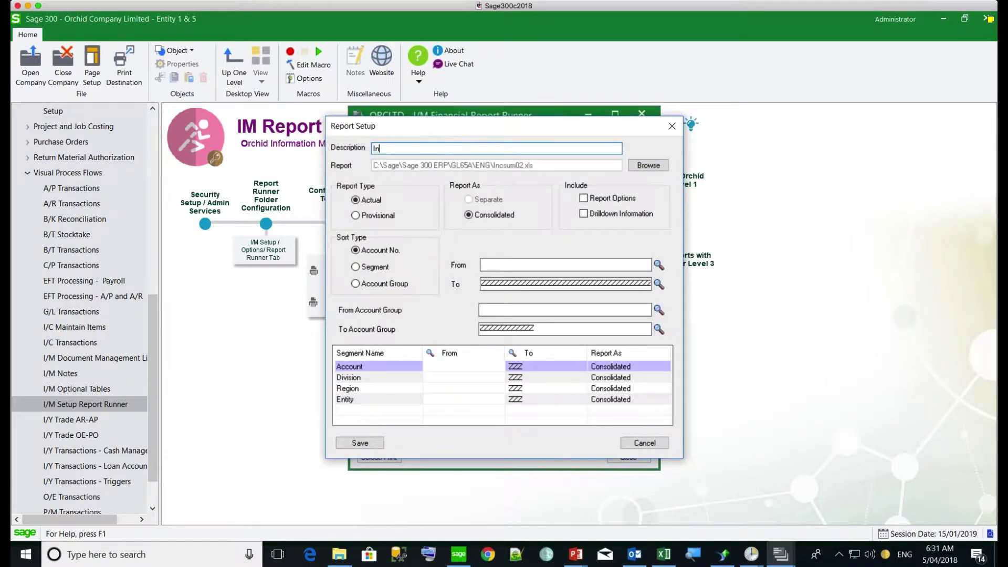
pyautogui.write('come stateme')
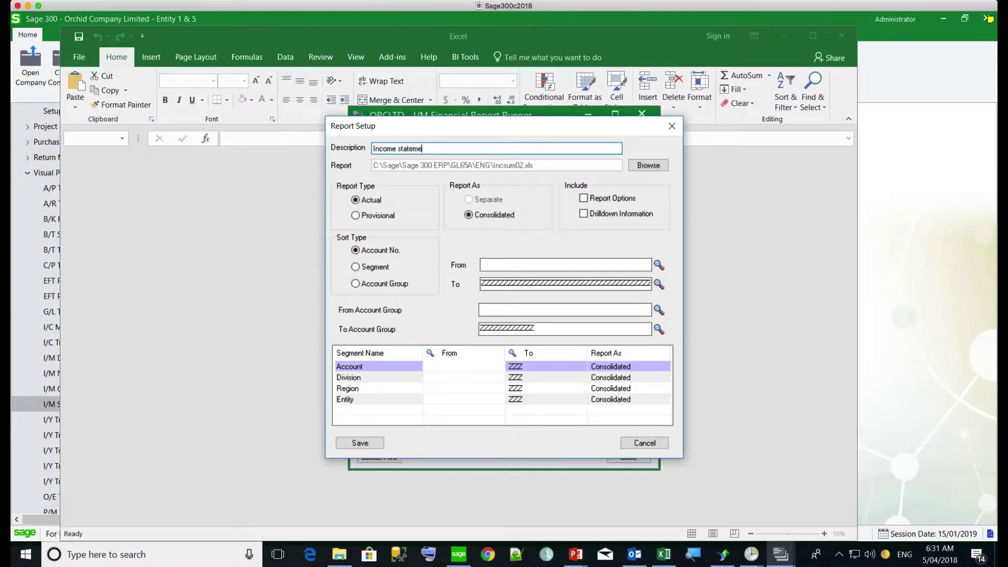
pyautogui.write('nt Div 100')
pyautogui.click(355, 267)
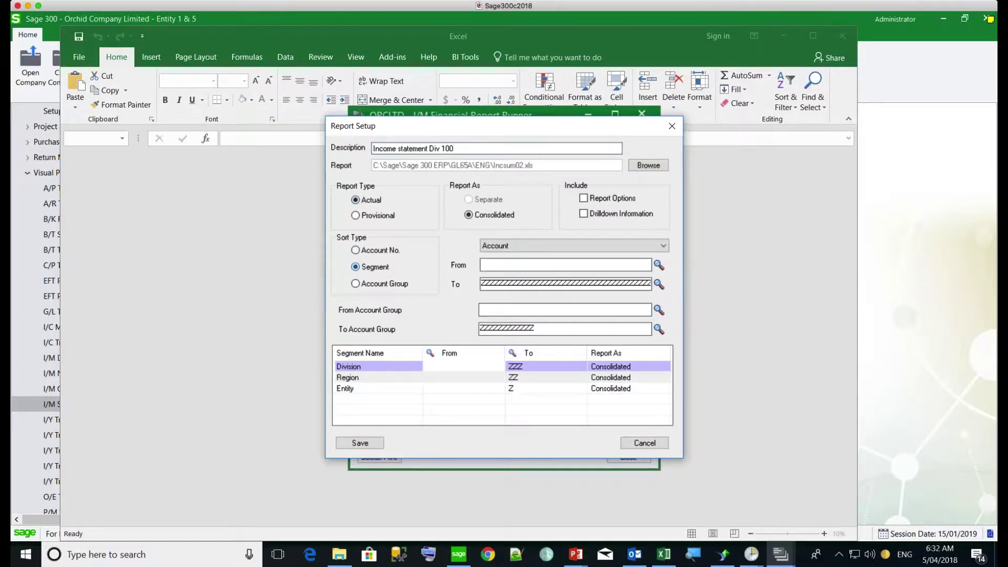
pyautogui.click(564, 246)
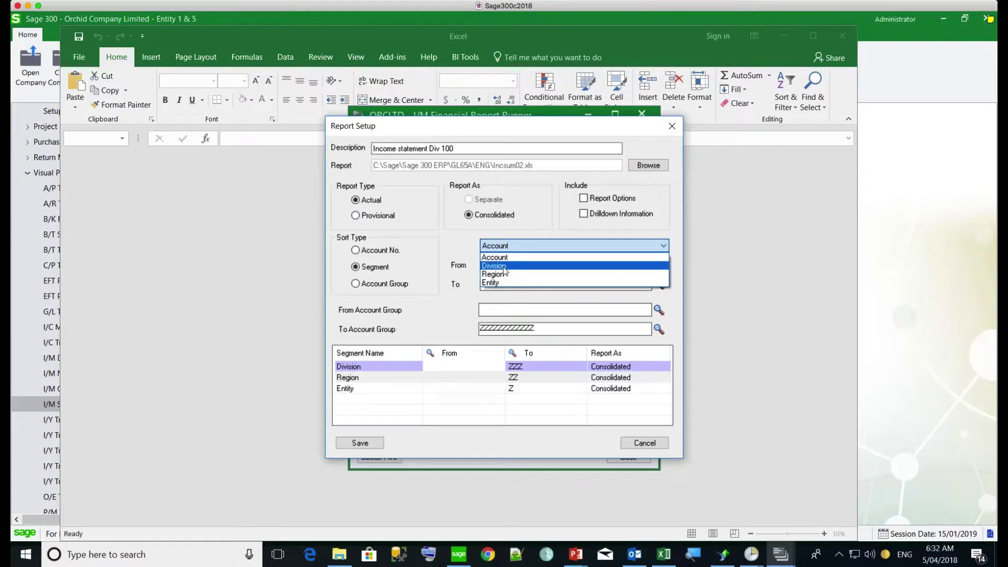
pyautogui.click(504, 267)
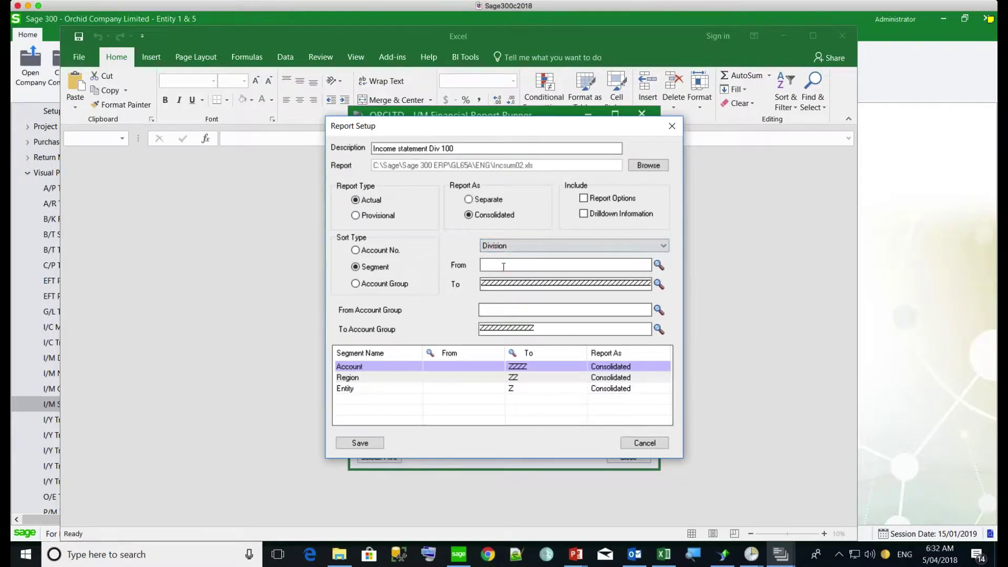
pyautogui.click(659, 265)
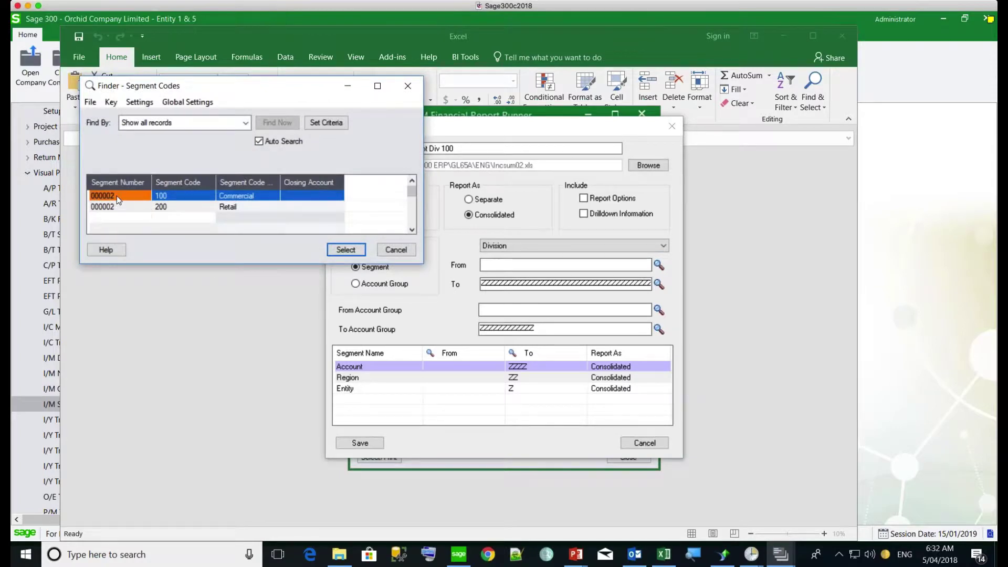
pyautogui.doubleClick(116, 196)
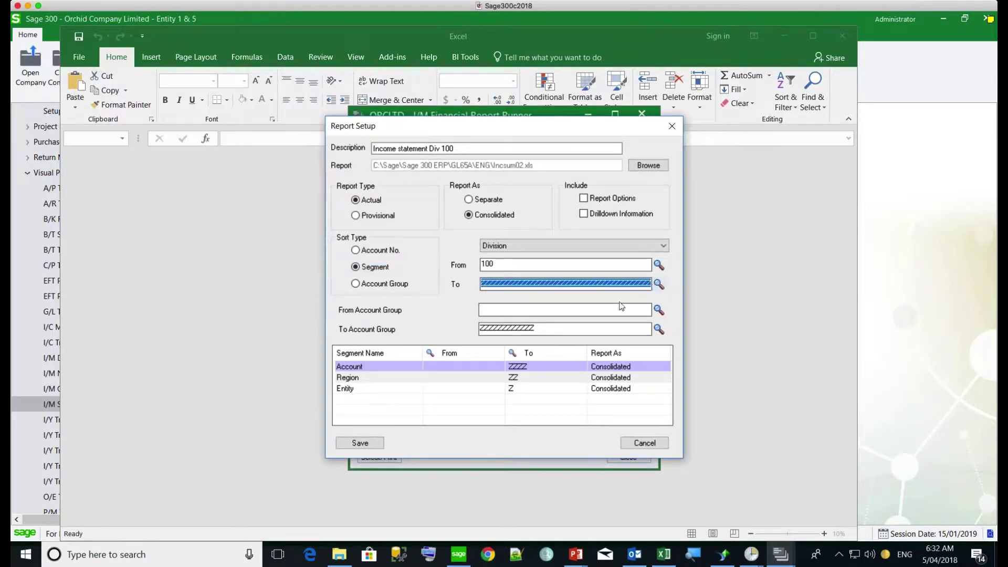
pyautogui.write('100')
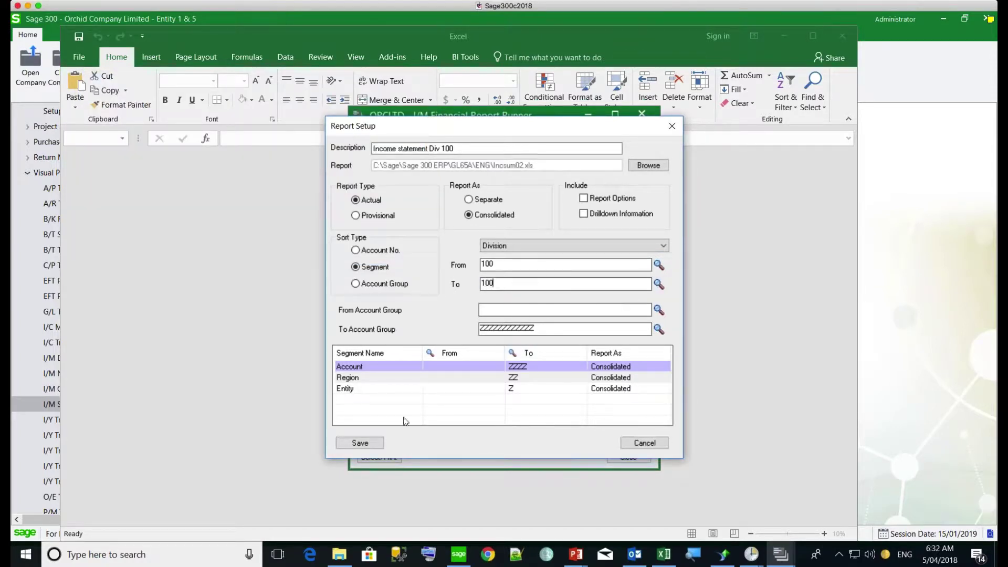
pyautogui.click(362, 444)
# Step: Save the report and set its print options to fiscal year 2019 with Excel as destination
pyautogui.click(358, 442)
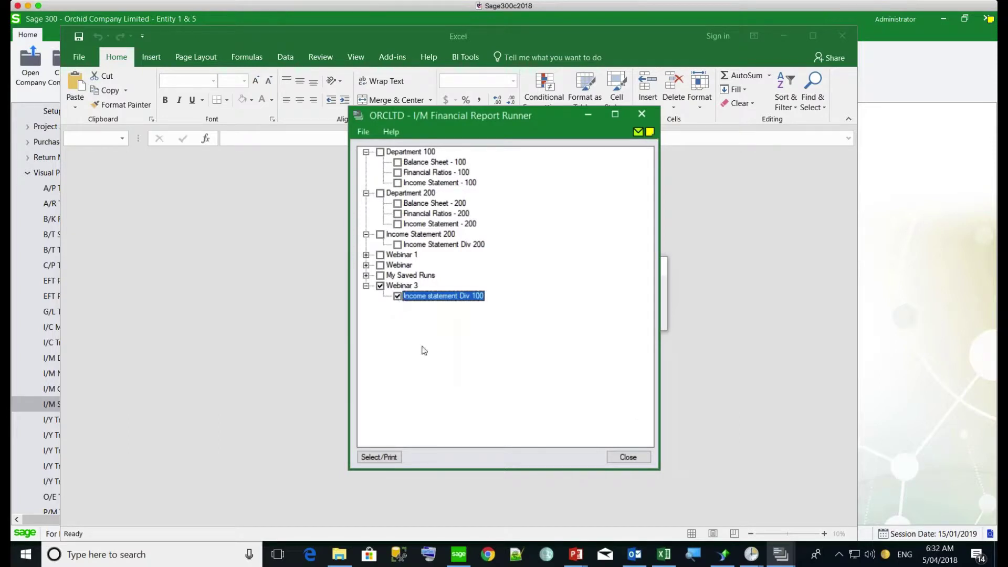
pyautogui.click(379, 457)
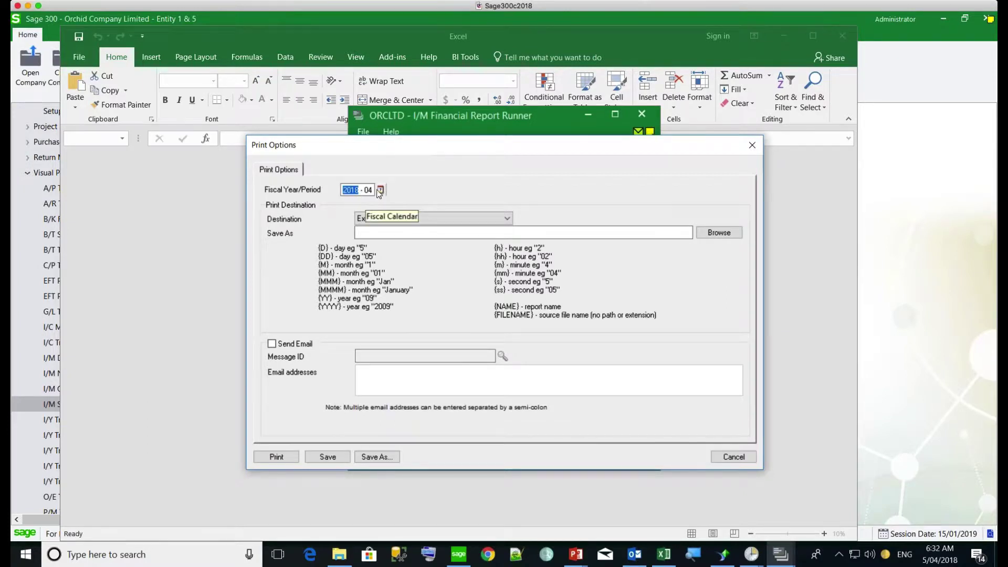
pyautogui.write('2019')
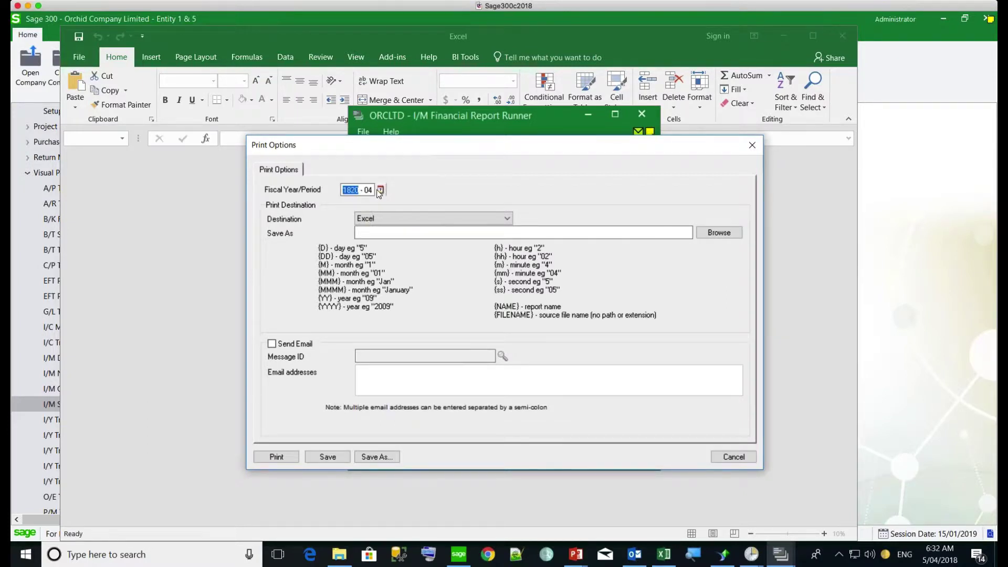
pyautogui.click(385, 220)
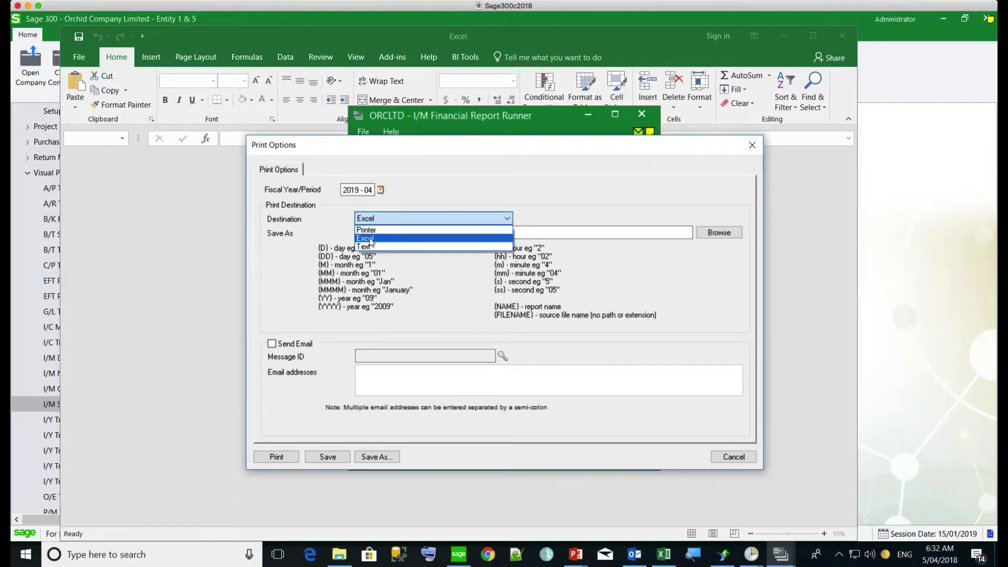
pyautogui.click(370, 239)
pyautogui.click(367, 232)
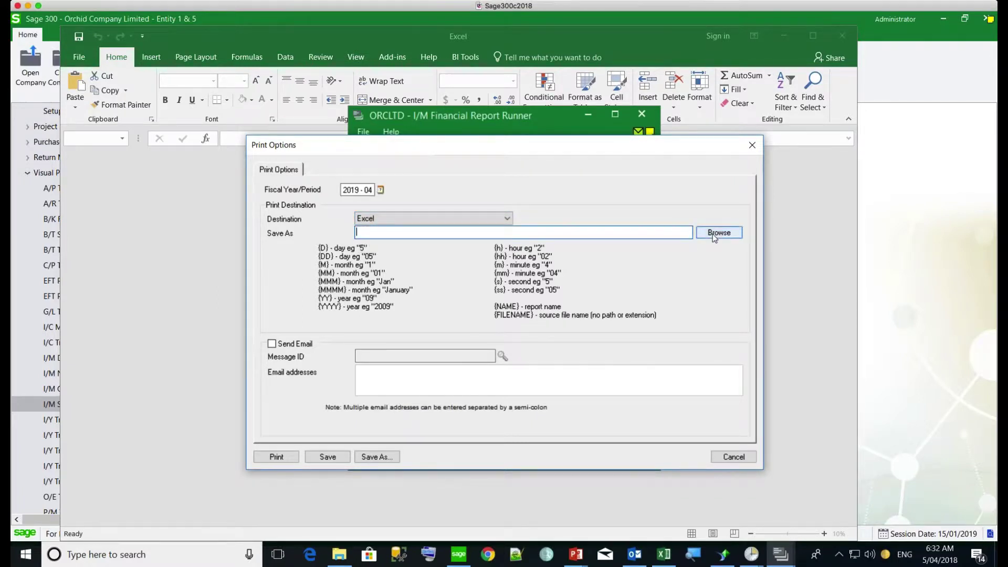
# Step: Set the Excel output file to C:\Orchid\Custom Reports\GL\Income Statement 100.xls
pyautogui.click(715, 235)
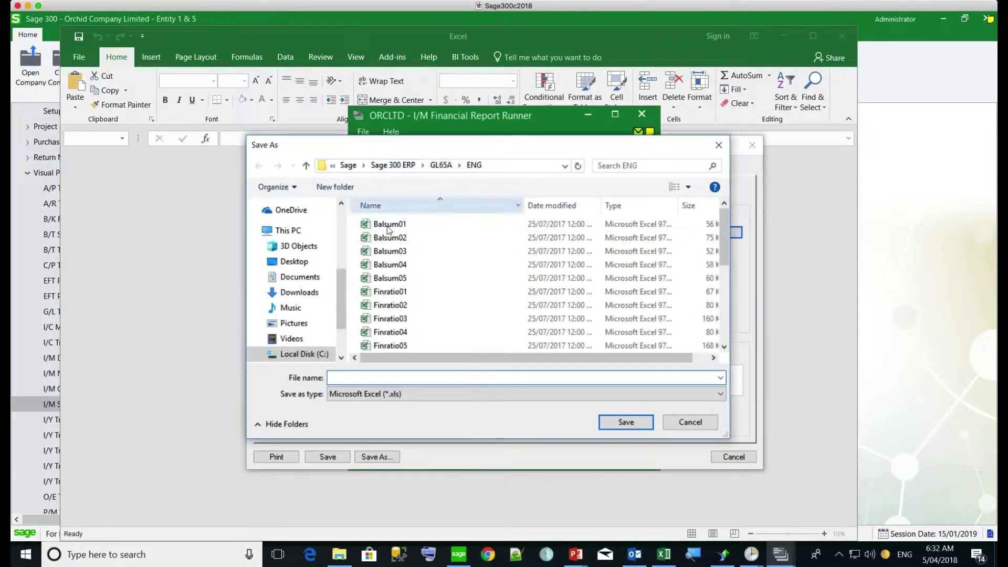
pyautogui.click(308, 355)
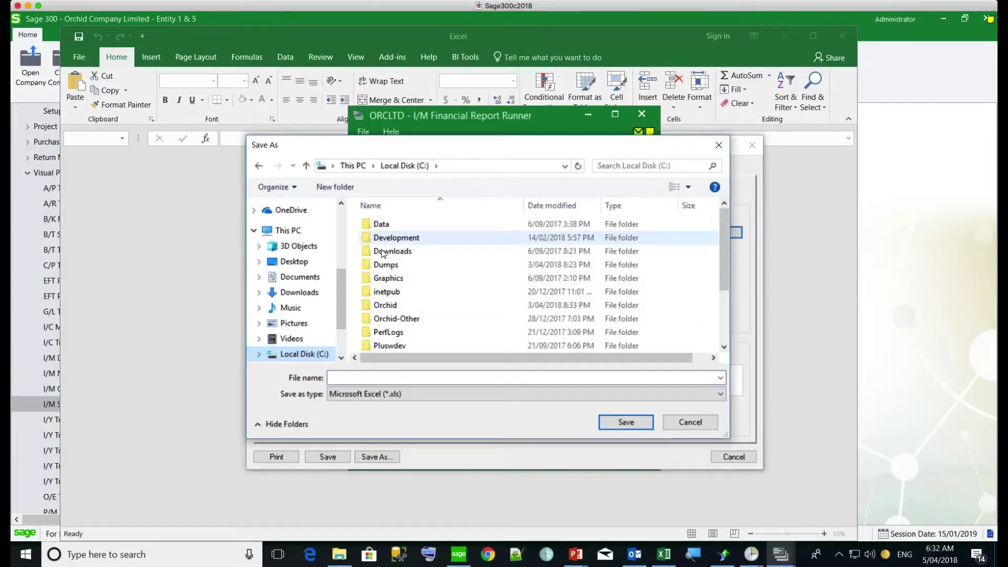
pyautogui.click(376, 306)
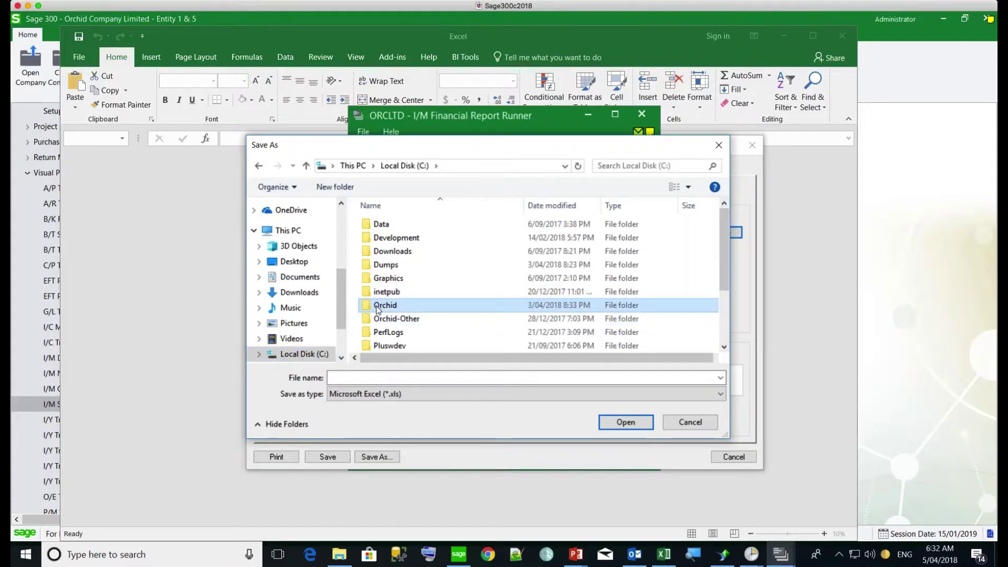
pyautogui.doubleClick(377, 308)
pyautogui.click(375, 270)
pyautogui.doubleClick(376, 266)
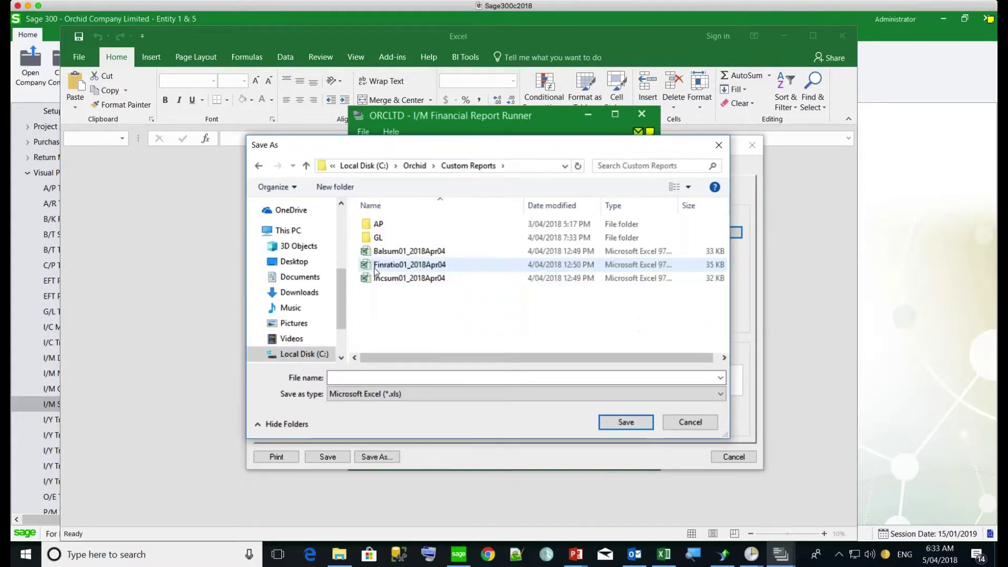
pyautogui.click(374, 238)
pyautogui.doubleClick(374, 239)
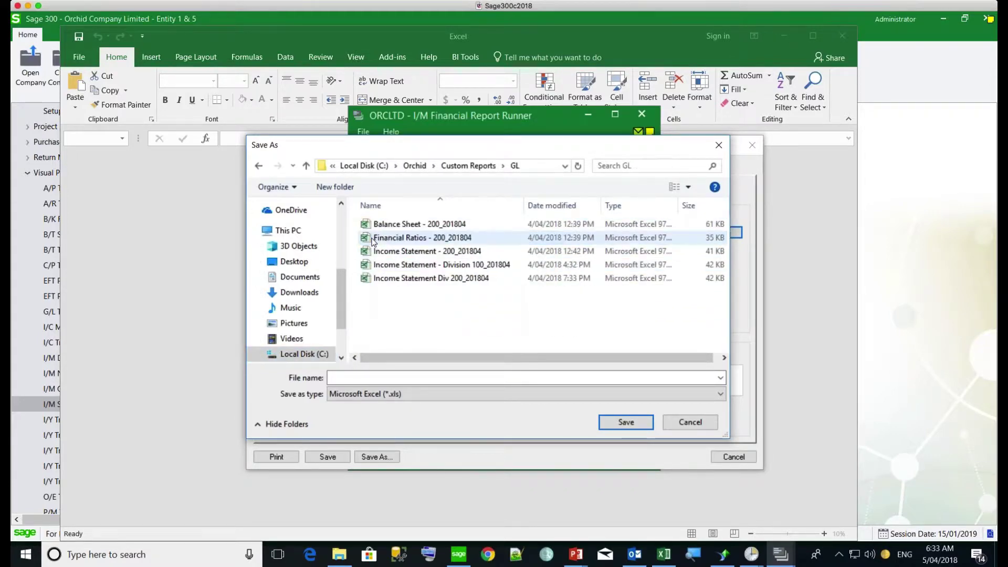
pyautogui.click(414, 376)
pyautogui.write('I')
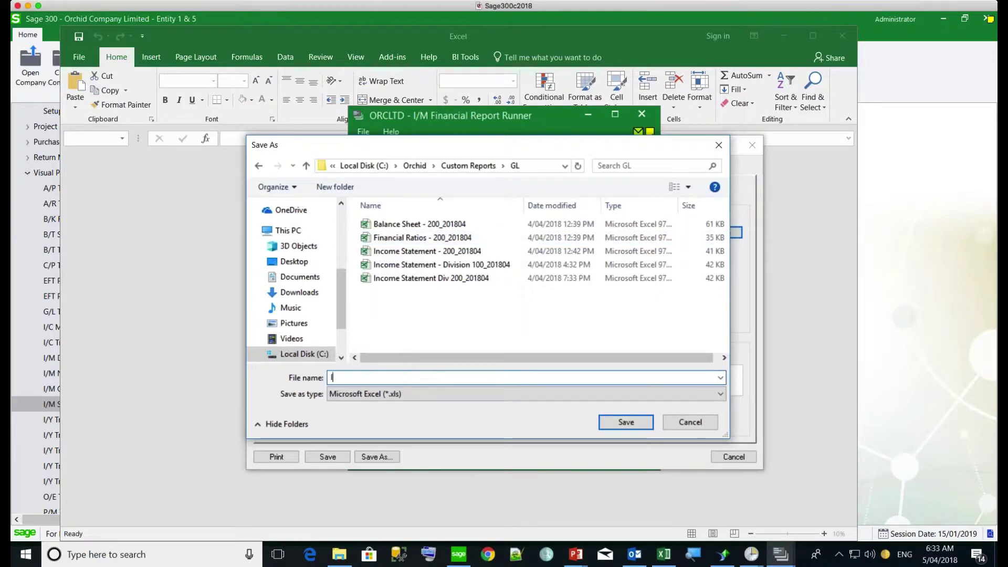
pyautogui.write('ncome Statement 1--')
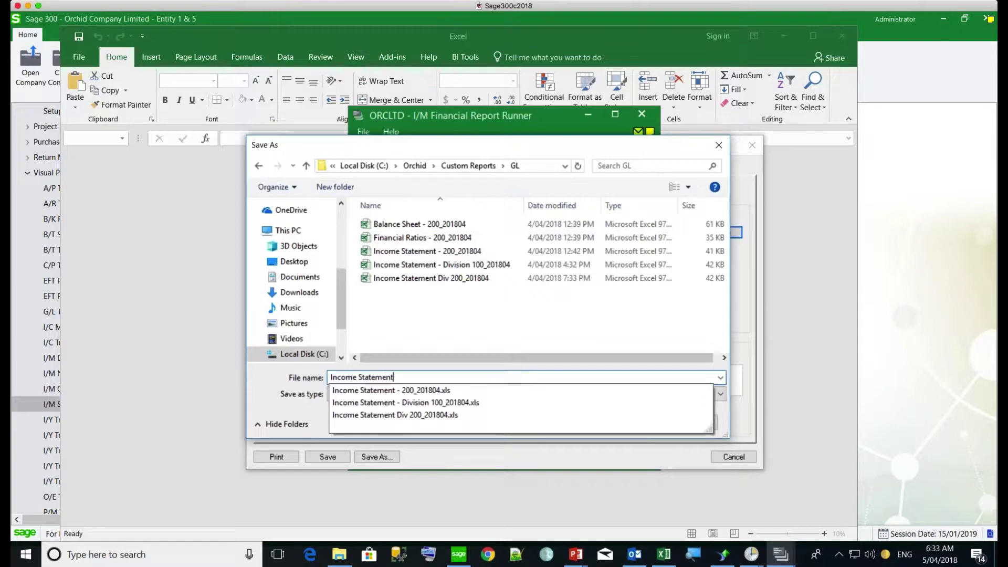
pyautogui.press('BackSpace')
pyautogui.press('BackSpace')
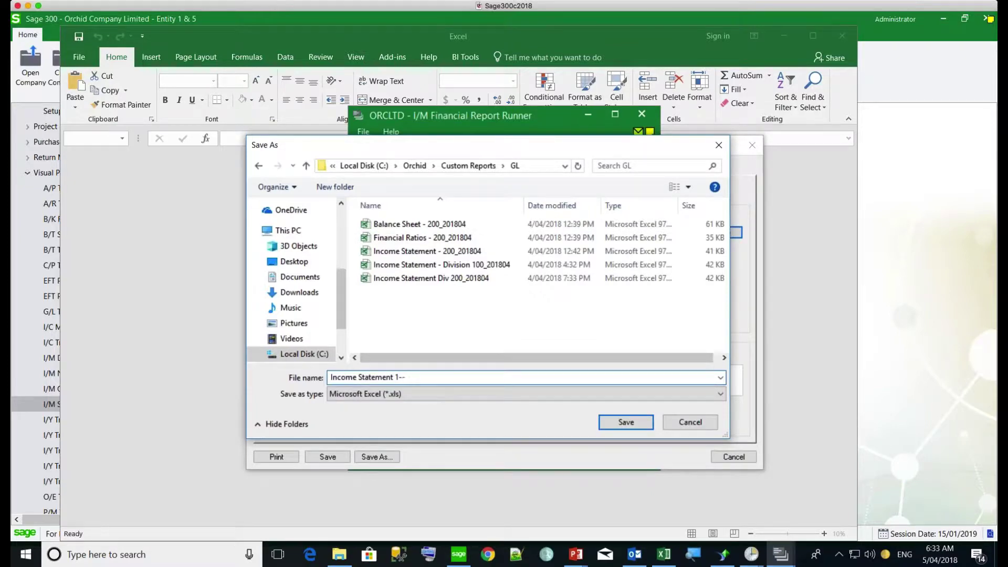
pyautogui.write('00')
pyautogui.click(626, 422)
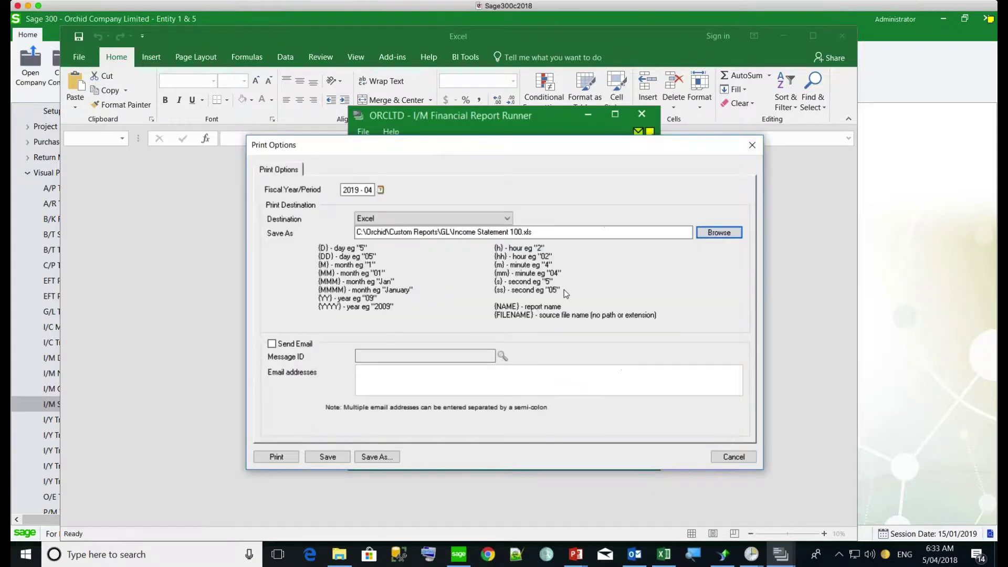
# Step: Change the Excel output file name in the GL path to {NAME}_{YYYY}{MM}{DD}.xls
pyautogui.click(528, 232)
pyautogui.click(522, 231)
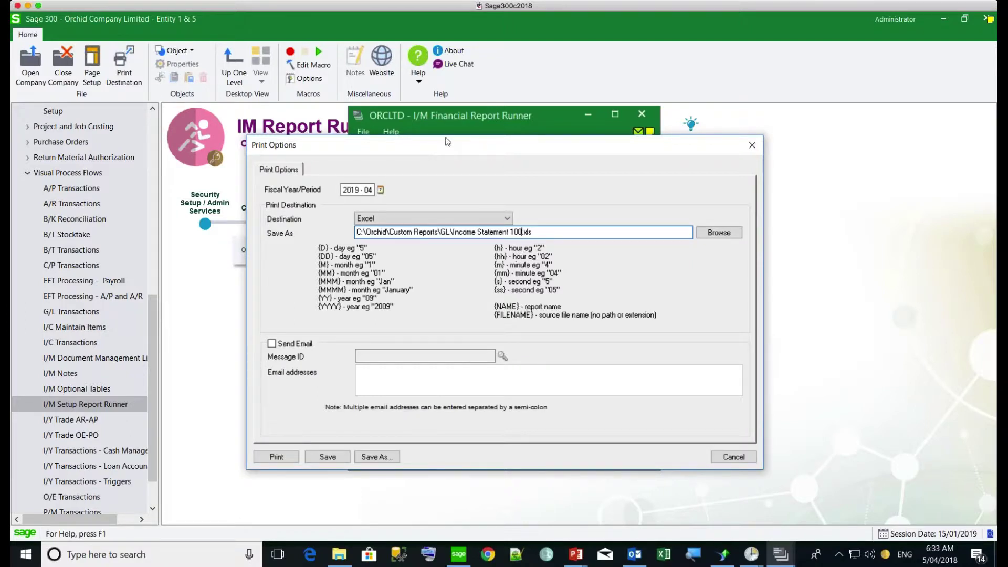
pyautogui.moveTo(447, 142); pyautogui.dragTo(551, 222)
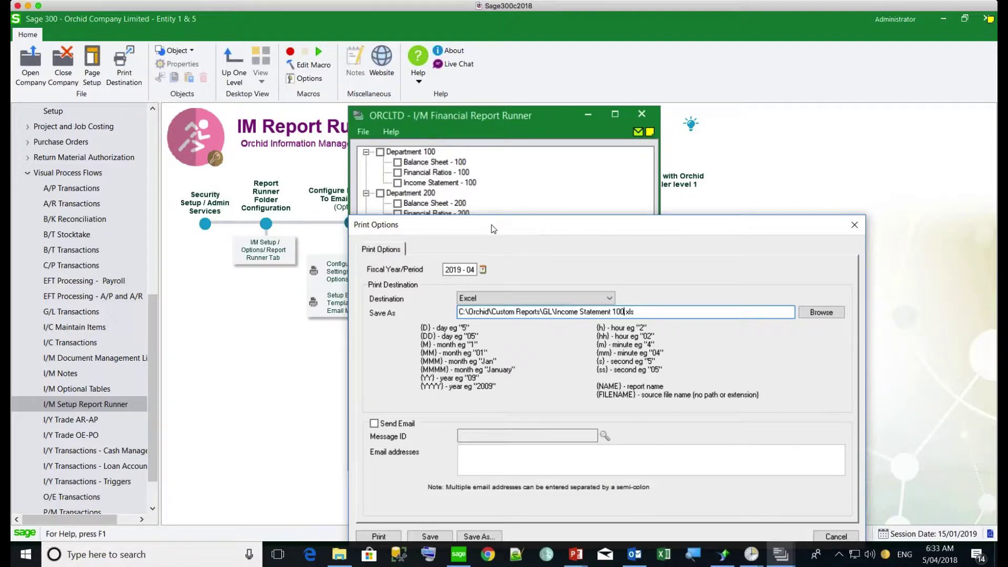
pyautogui.moveTo(493, 226); pyautogui.dragTo(570, 158)
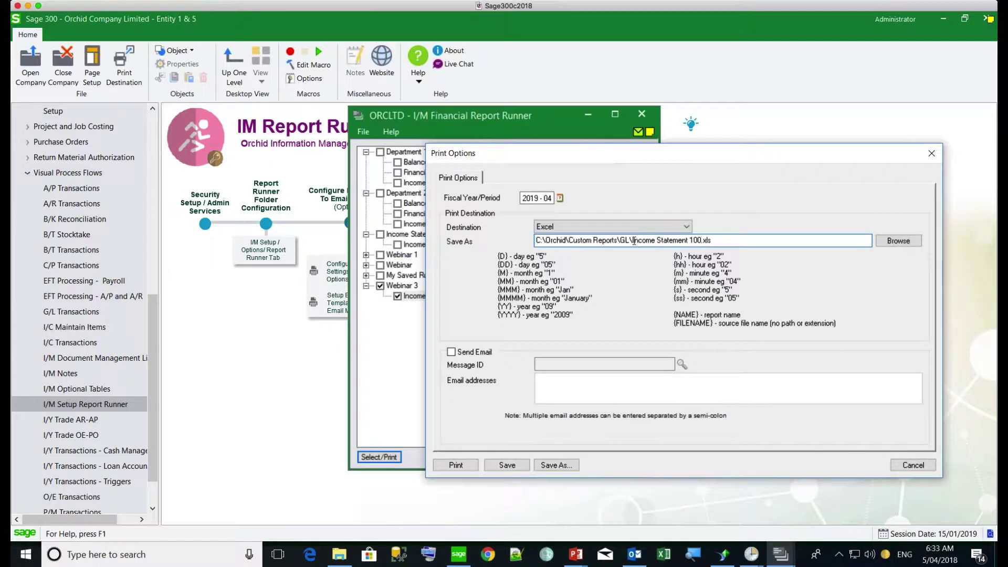
pyautogui.moveTo(633, 240); pyautogui.dragTo(702, 240)
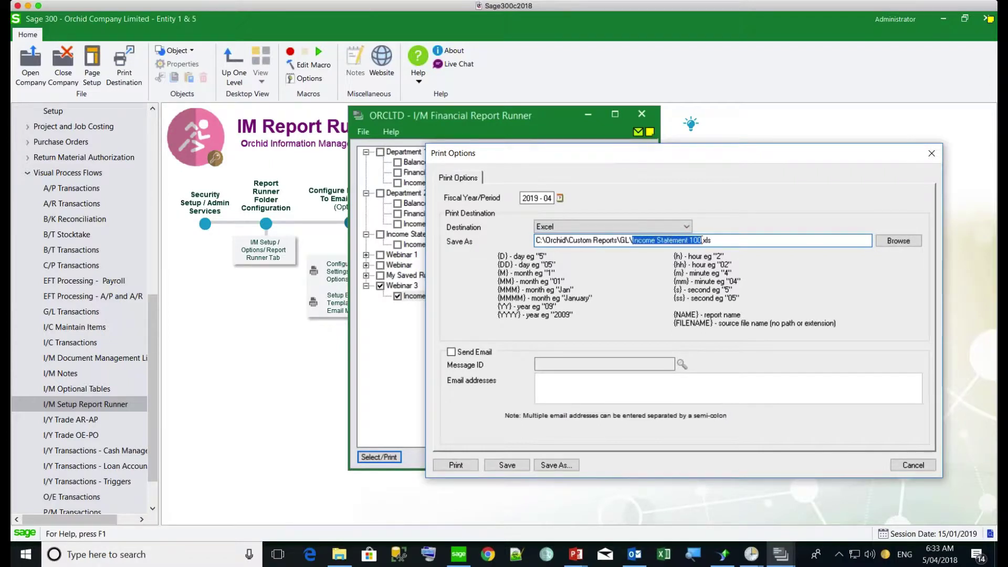
pyautogui.write('{NAME}')
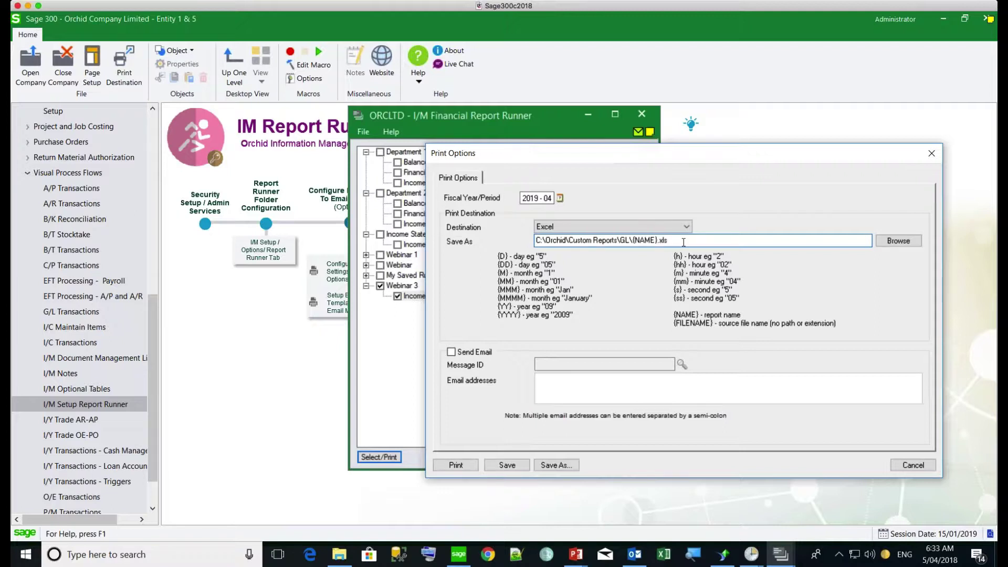
pyautogui.write('_{YYYY}{MM}{DD}')
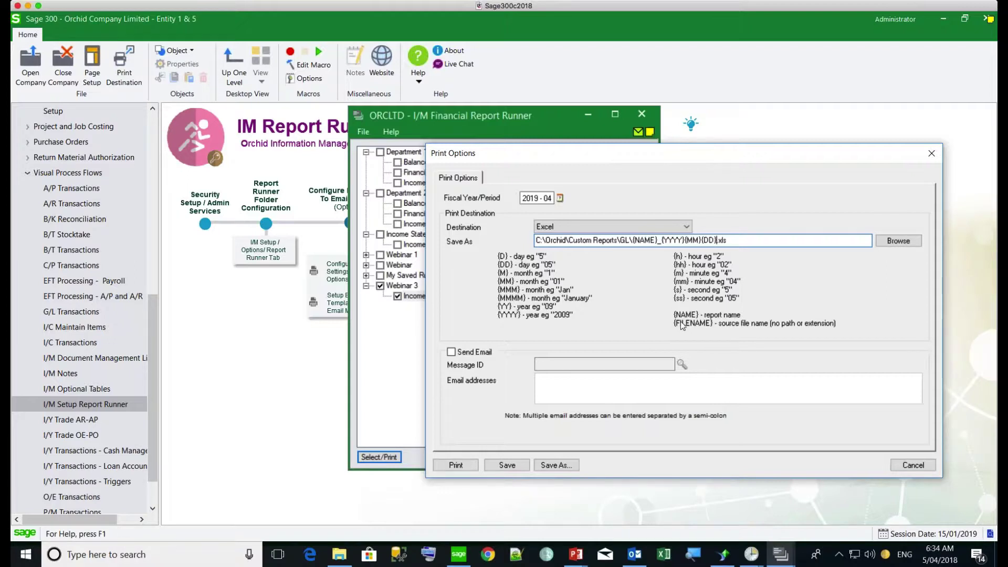
# Step: Enable emailing the report using the FINREPORTS message template
pyautogui.click(451, 351)
pyautogui.click(540, 364)
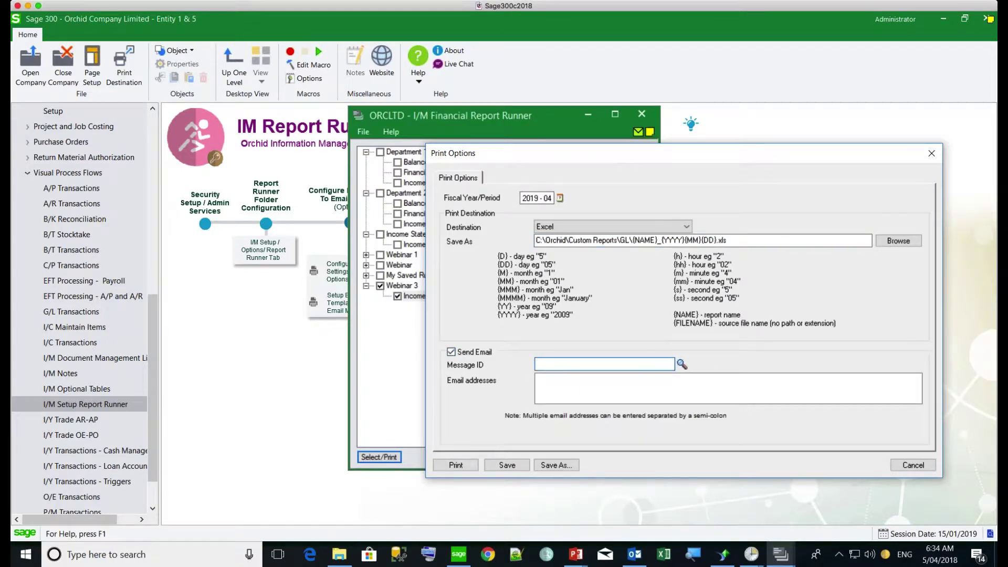
pyautogui.click(681, 363)
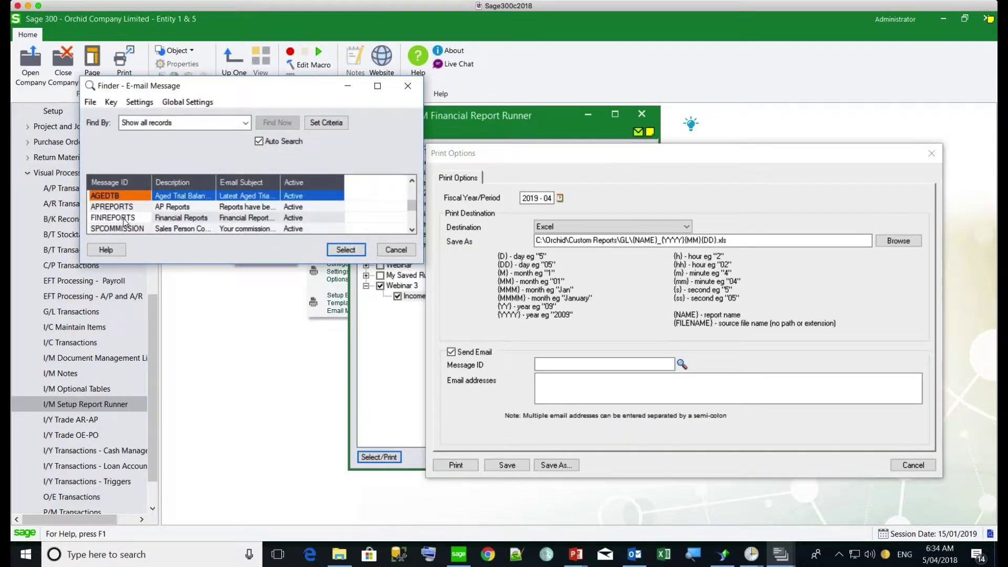
pyautogui.doubleClick(124, 222)
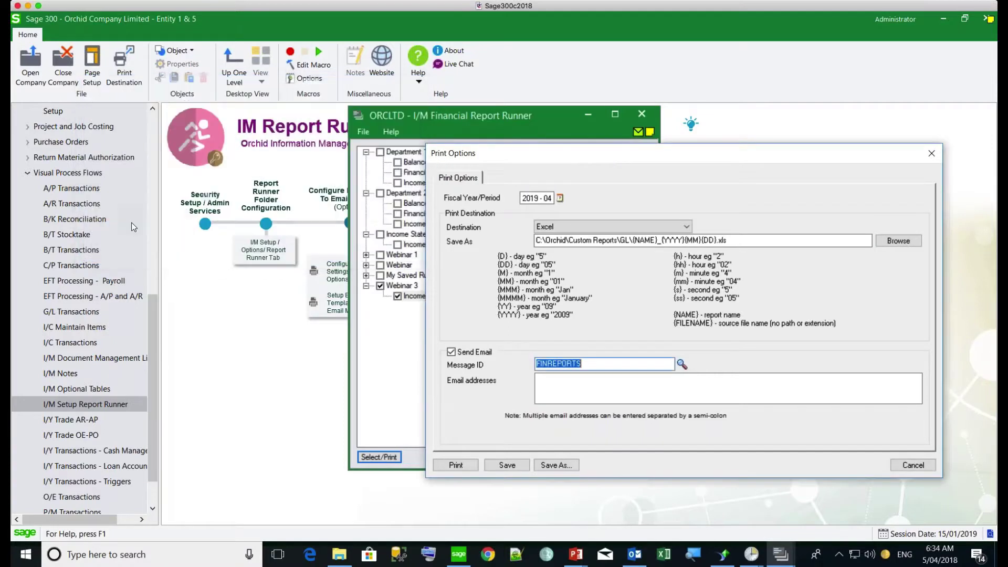
# Step: Enter the recipient's email address and print the report
pyautogui.click(553, 387)
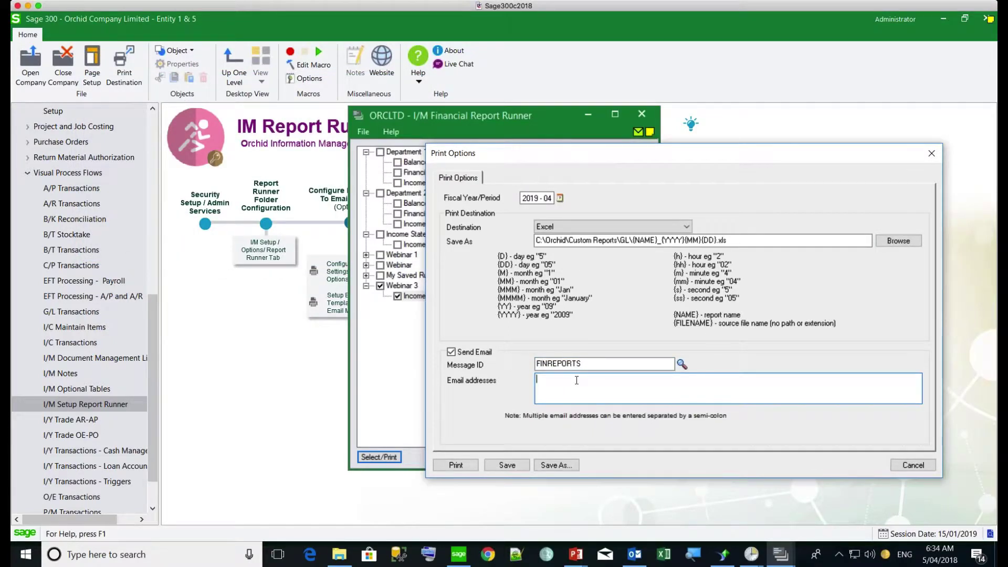
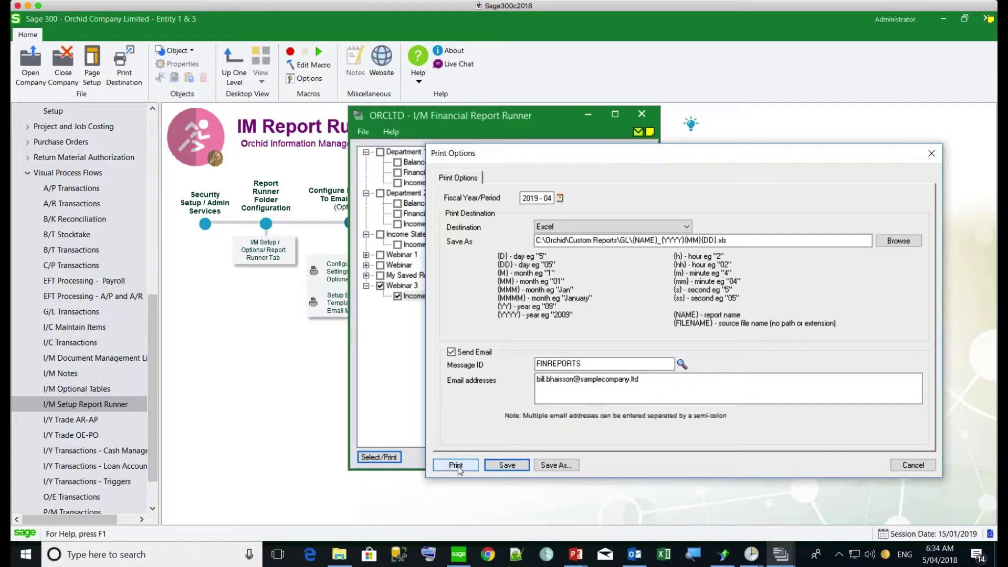
pyautogui.click(456, 466)
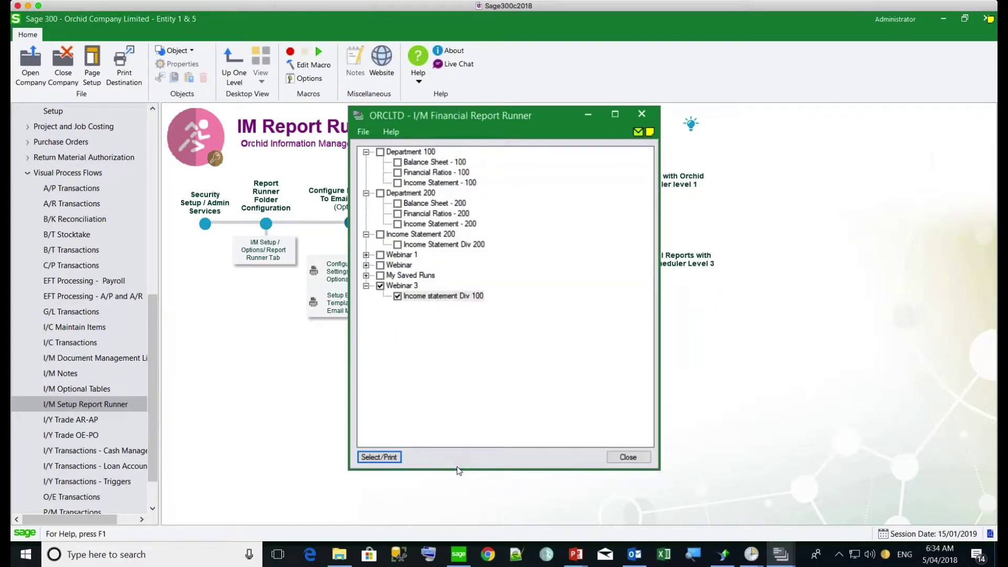
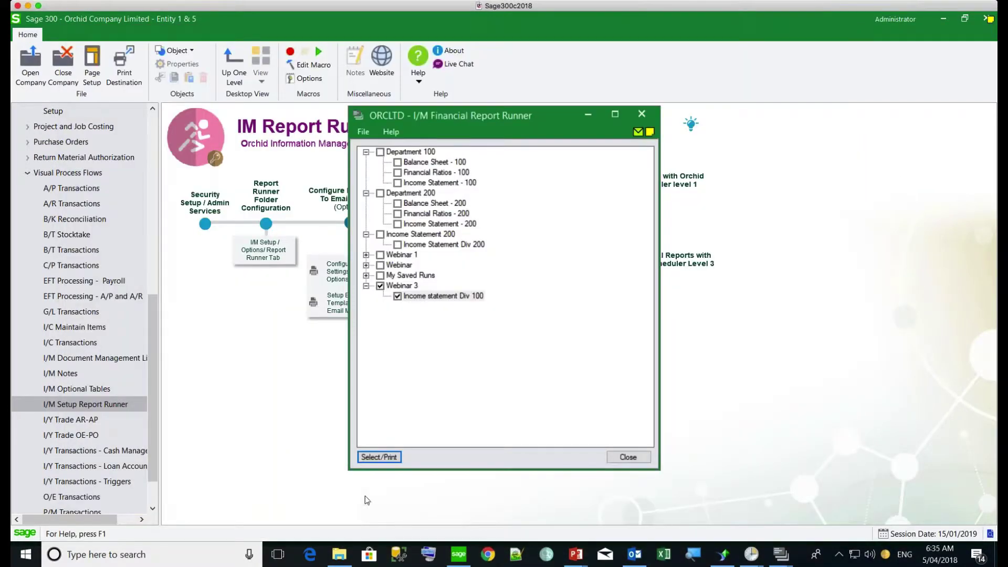
# Step: Sort the C:\Orchid\Custom Reports folder newest first and dismiss the Sent 1 e-mail message
pyautogui.click(340, 556)
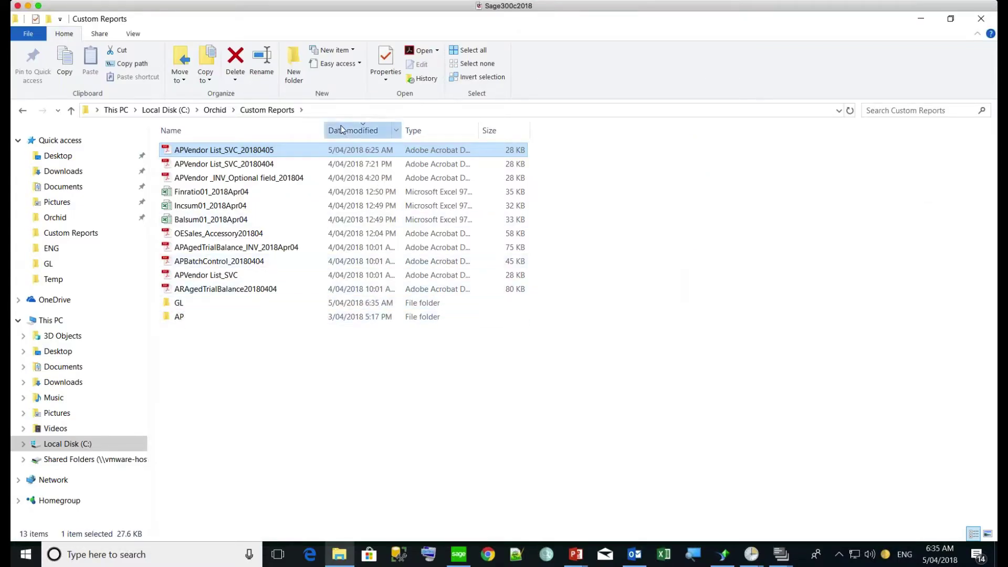
pyautogui.click(346, 129)
pyautogui.click(346, 130)
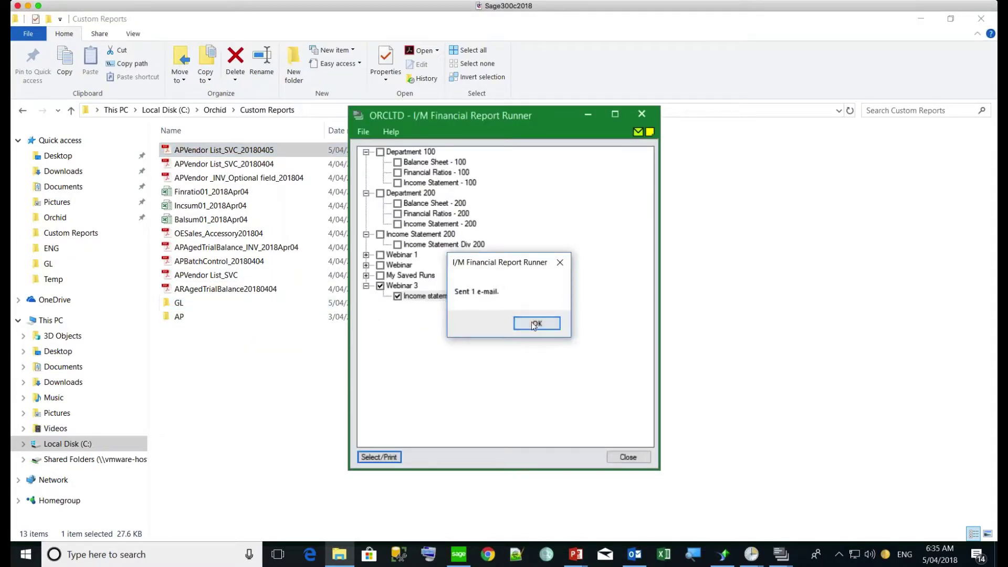
pyautogui.click(534, 324)
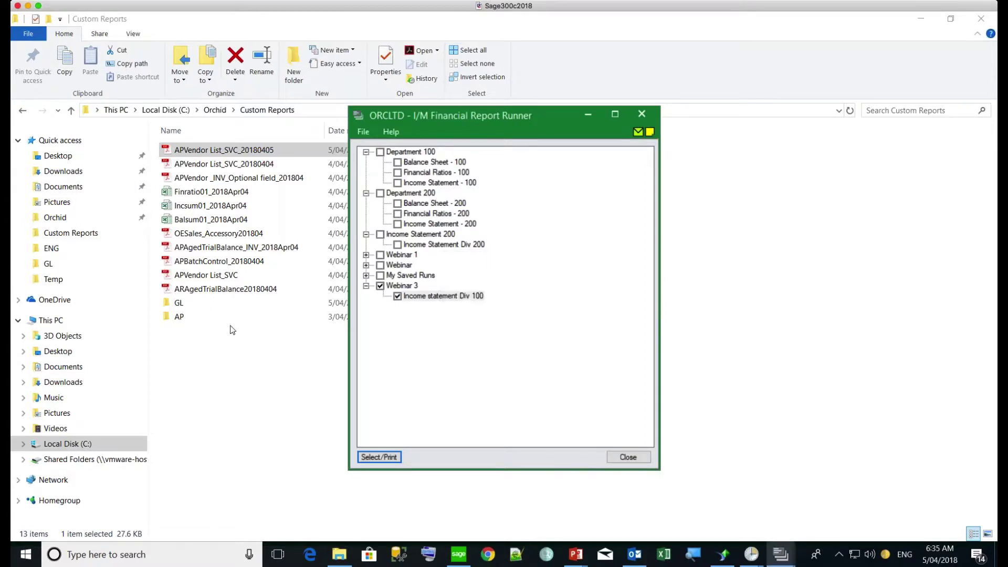
# Step: Open the GL reports folder, check the Financial Reports 2018 email in Outlook, then return to Sage 300
pyautogui.click(177, 306)
pyautogui.doubleClick(177, 306)
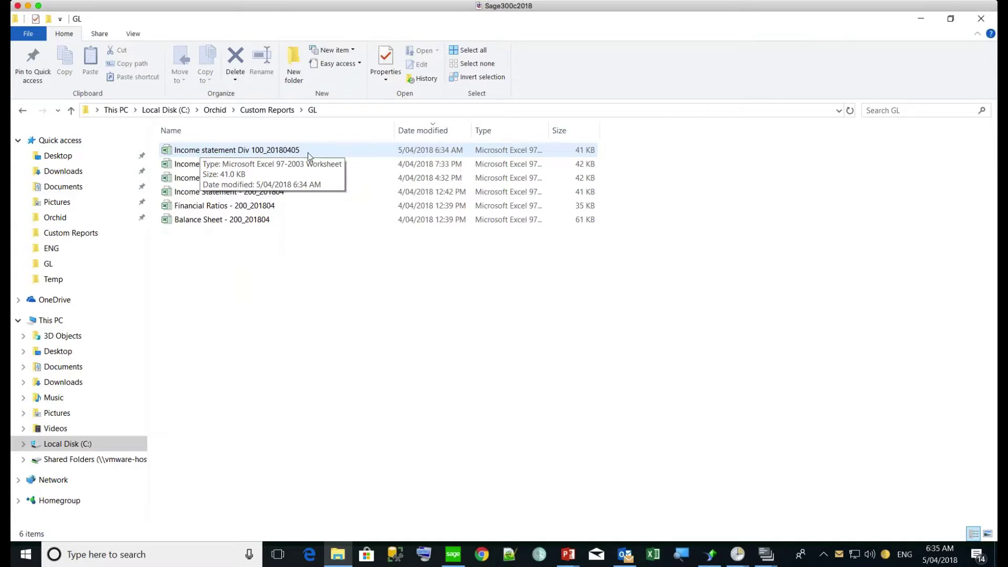
pyautogui.click(625, 555)
pyautogui.click(298, 180)
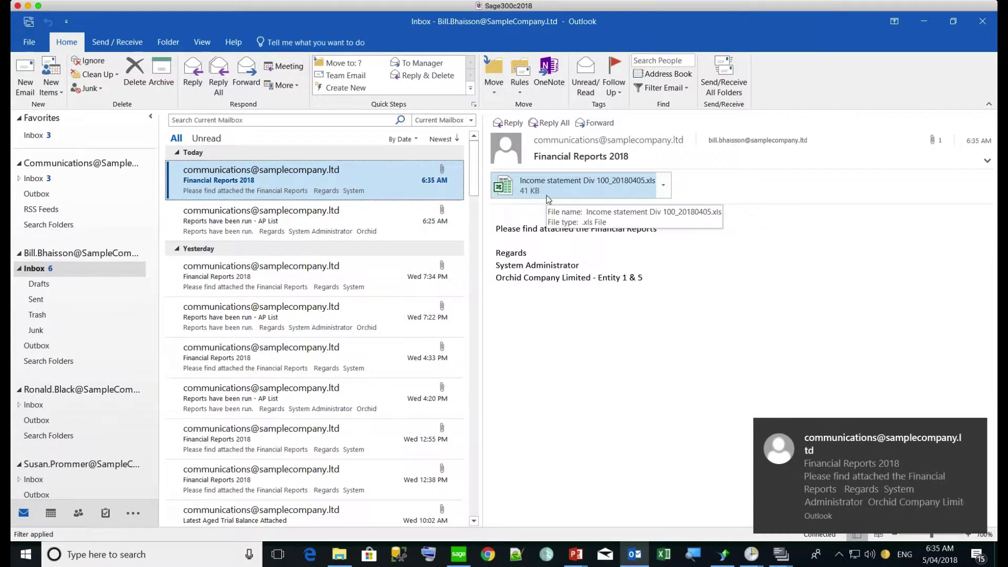
pyautogui.click(780, 554)
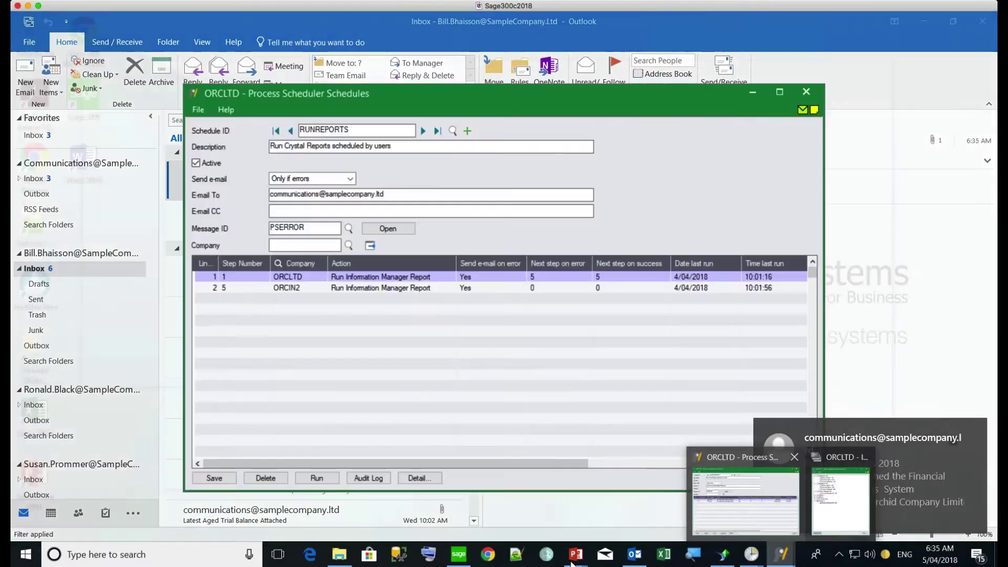
pyautogui.click(458, 554)
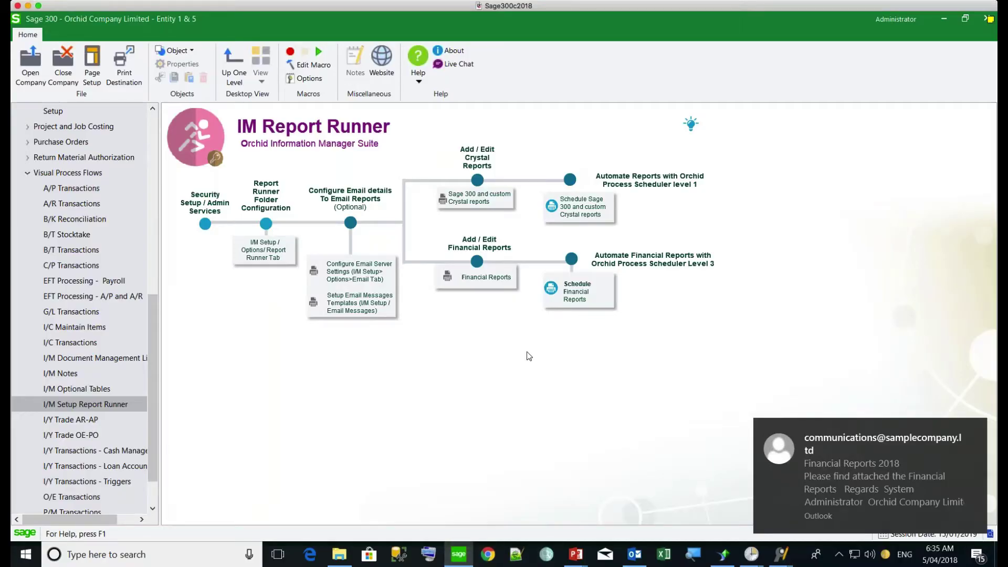
# Step: Tick Department 100, move Income statement Div 100 up three places in Report Order, then cancel printing
pyautogui.click(463, 278)
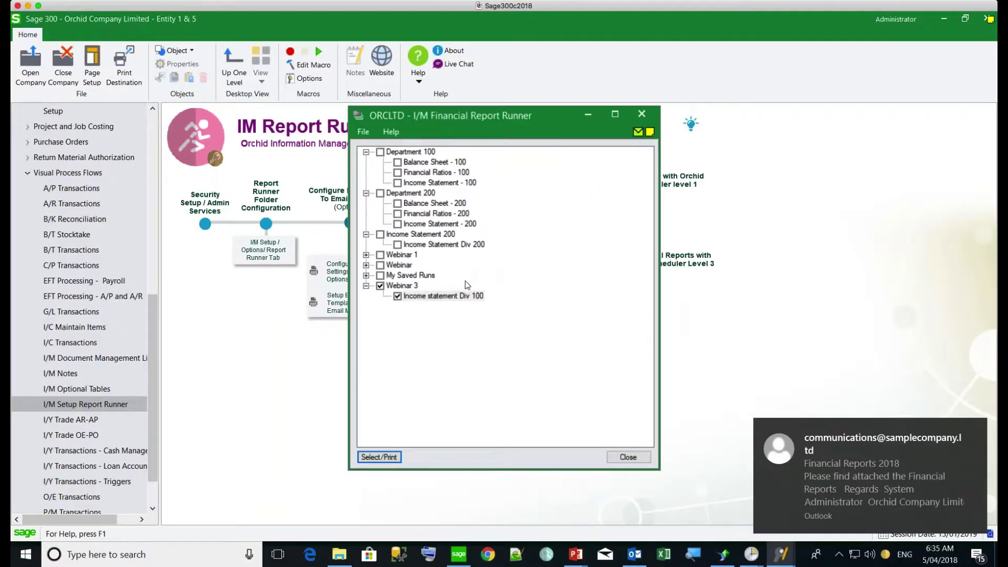
pyautogui.click(379, 152)
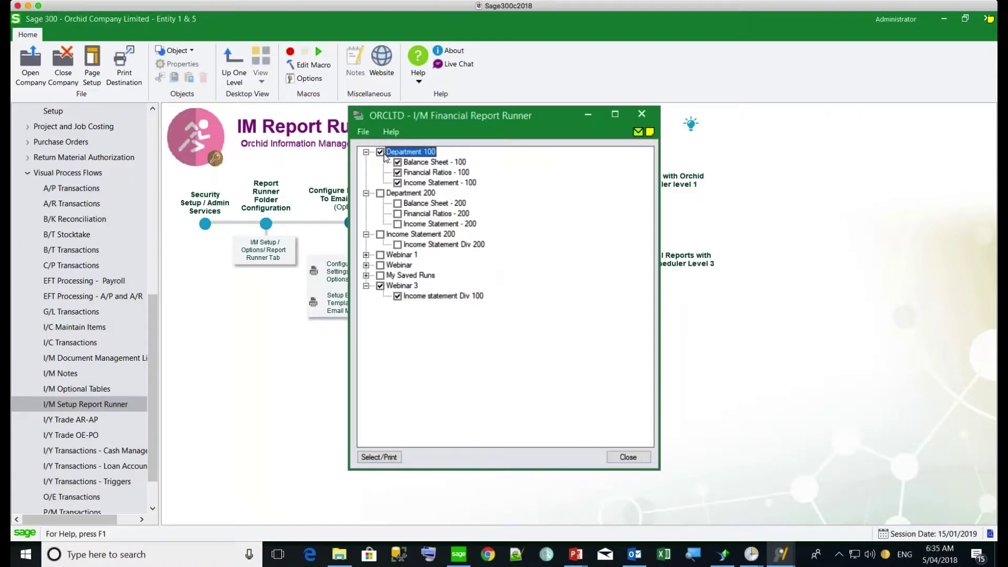
pyautogui.click(383, 459)
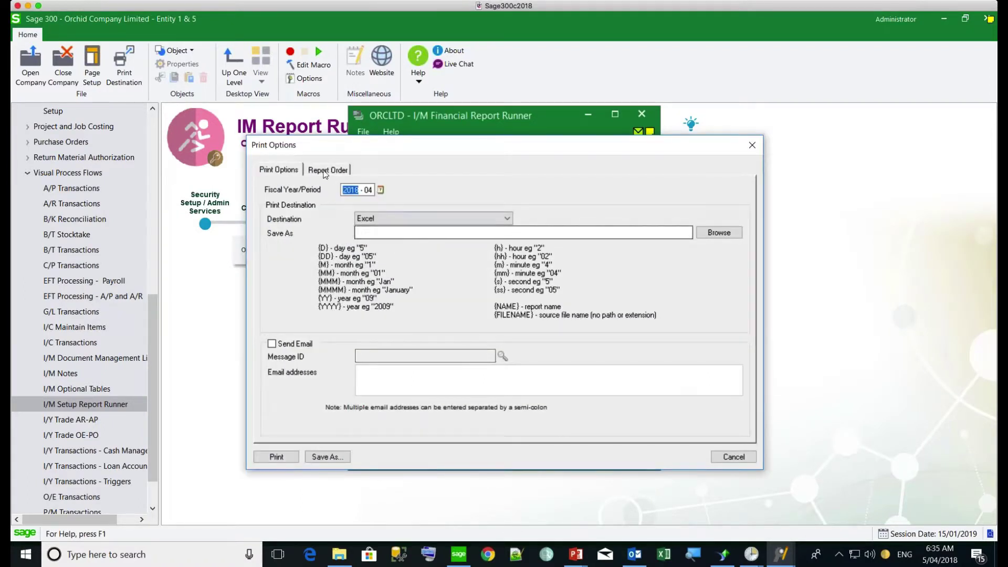
pyautogui.click(328, 169)
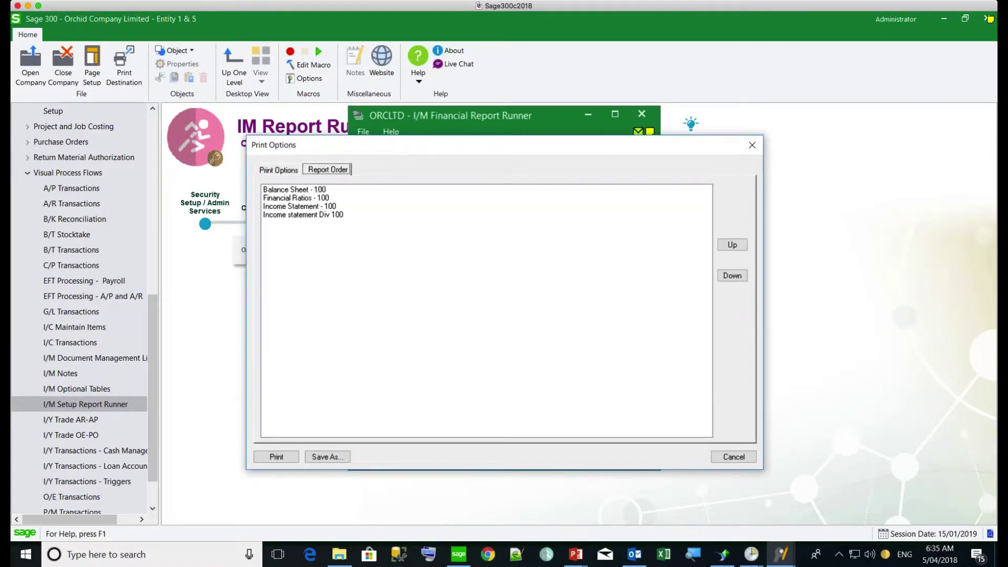
pyautogui.click(308, 216)
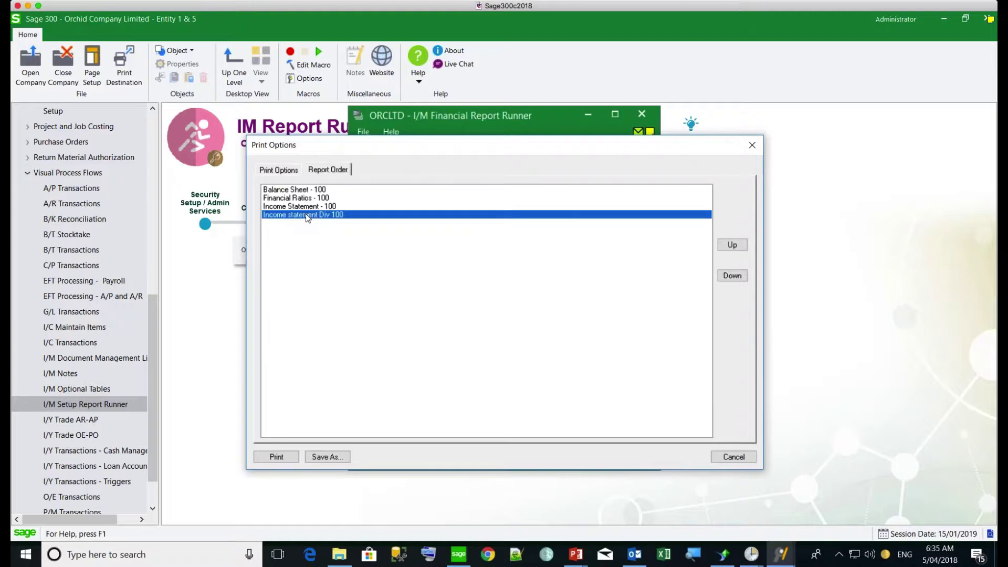
pyautogui.click(725, 244)
pyautogui.click(726, 243)
pyautogui.click(725, 243)
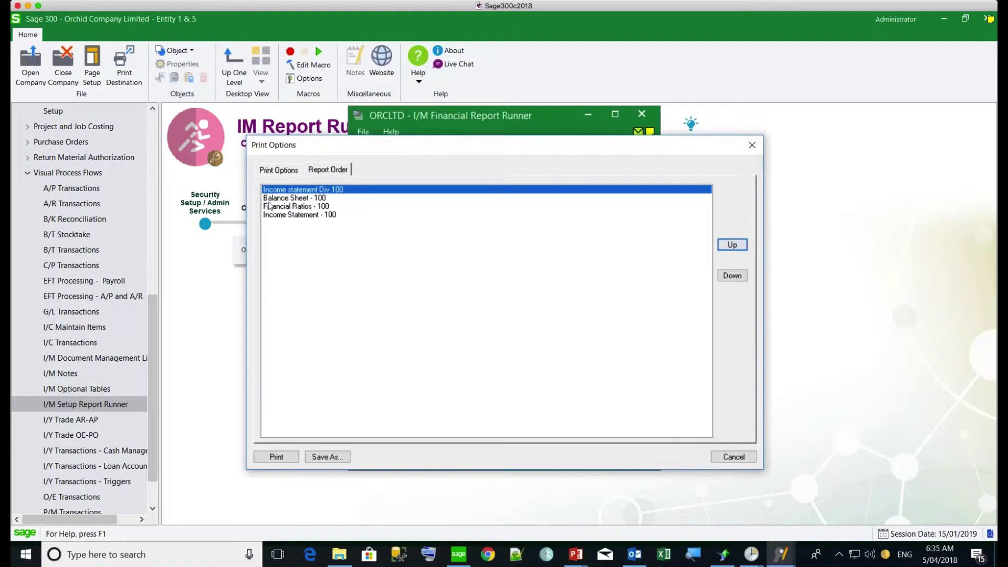
pyautogui.click(276, 172)
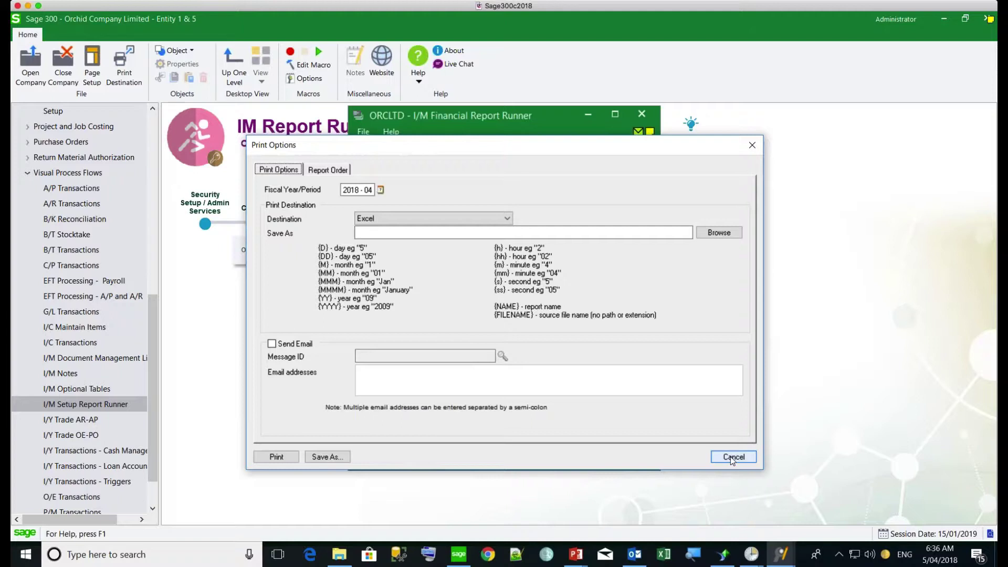
pyautogui.click(732, 457)
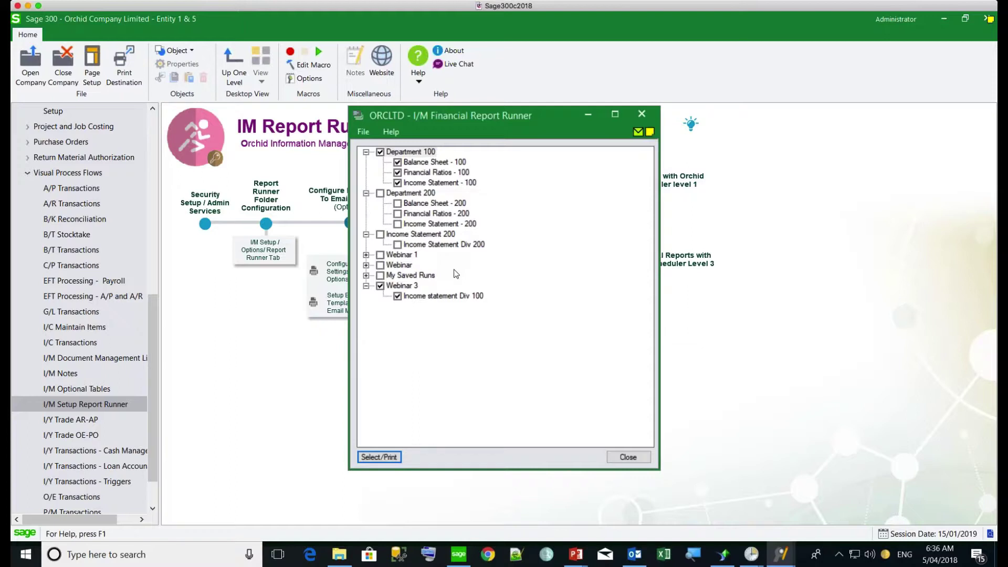
# Step: Close the Financial Report Runner to get back to the IM Report Runner flow diagram
pyautogui.click(712, 314)
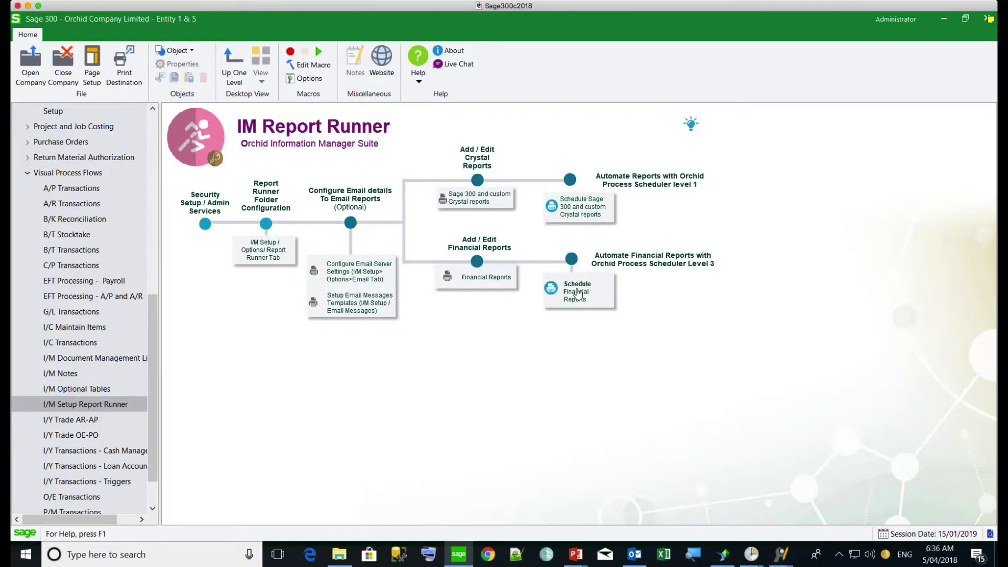
# Step: Load the RUNFINREPORTS schedule, leave Send e-mail off, and select its single ORCLTD step
pyautogui.click(578, 293)
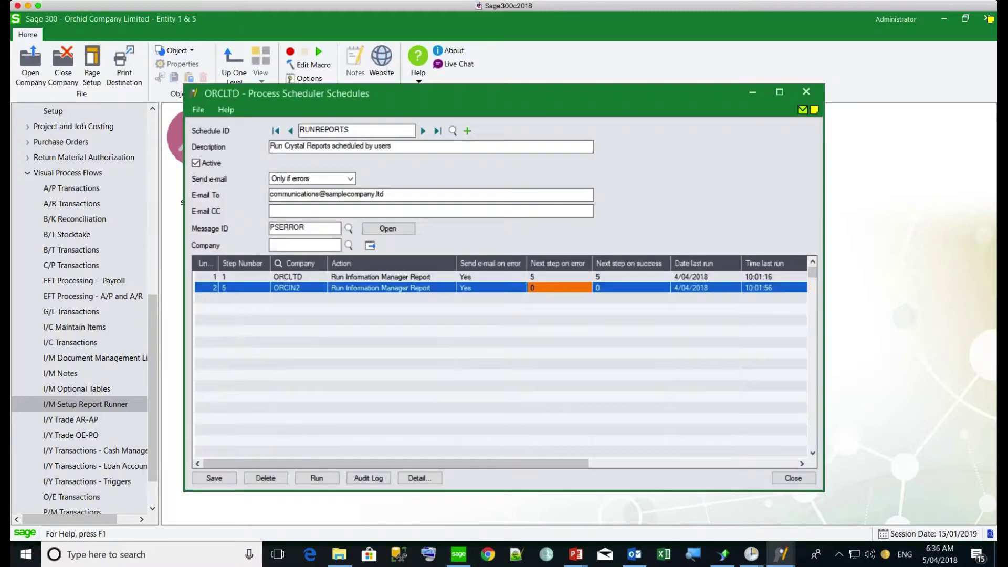
pyautogui.click(455, 131)
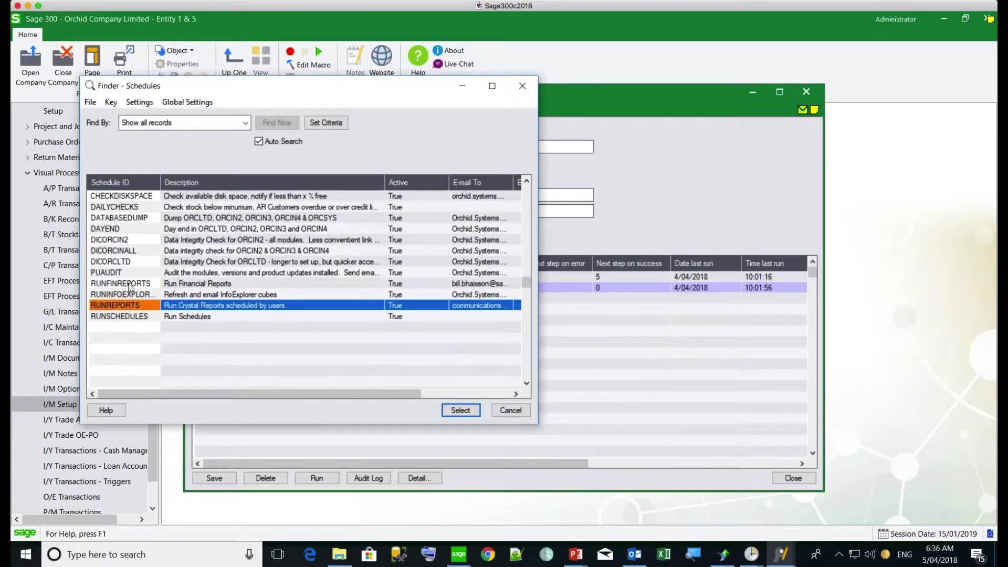
pyautogui.click(128, 284)
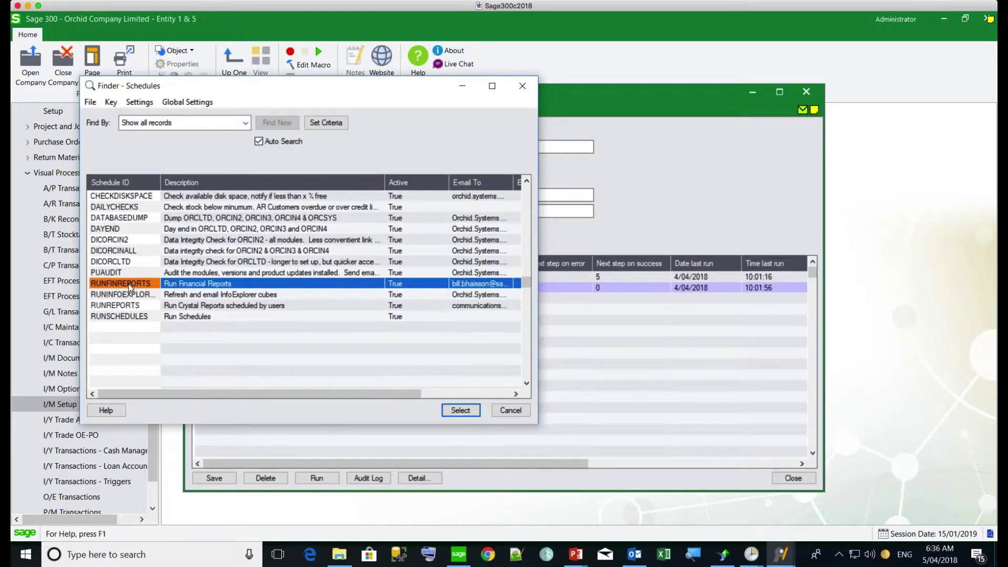
pyautogui.doubleClick(128, 284)
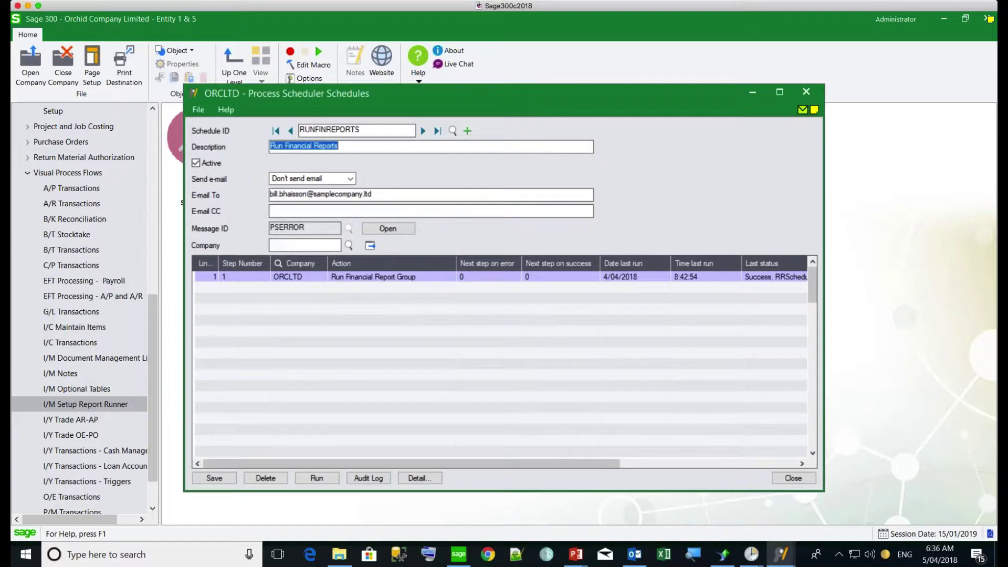
pyautogui.click(332, 178)
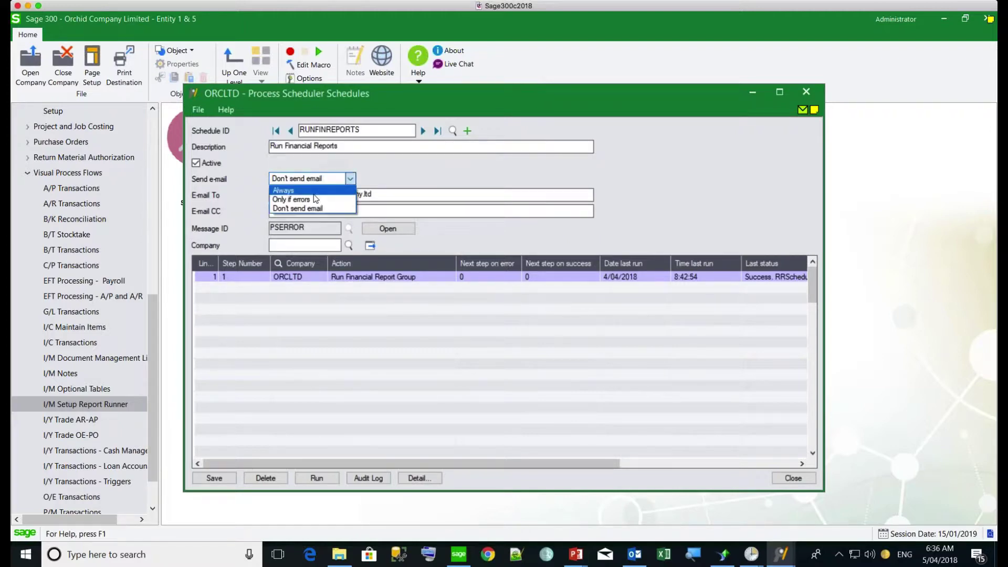
pyautogui.click(392, 175)
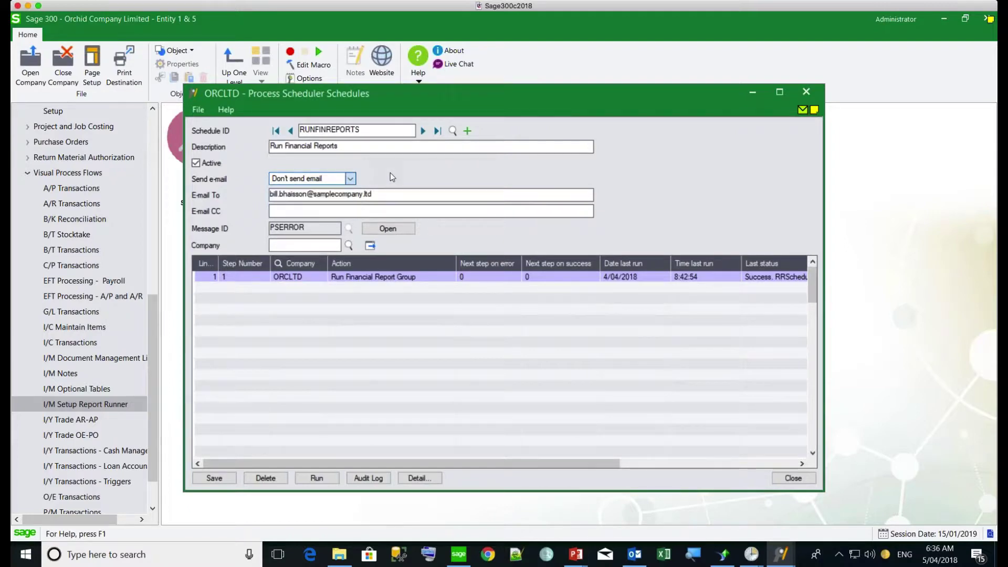
pyautogui.click(300, 278)
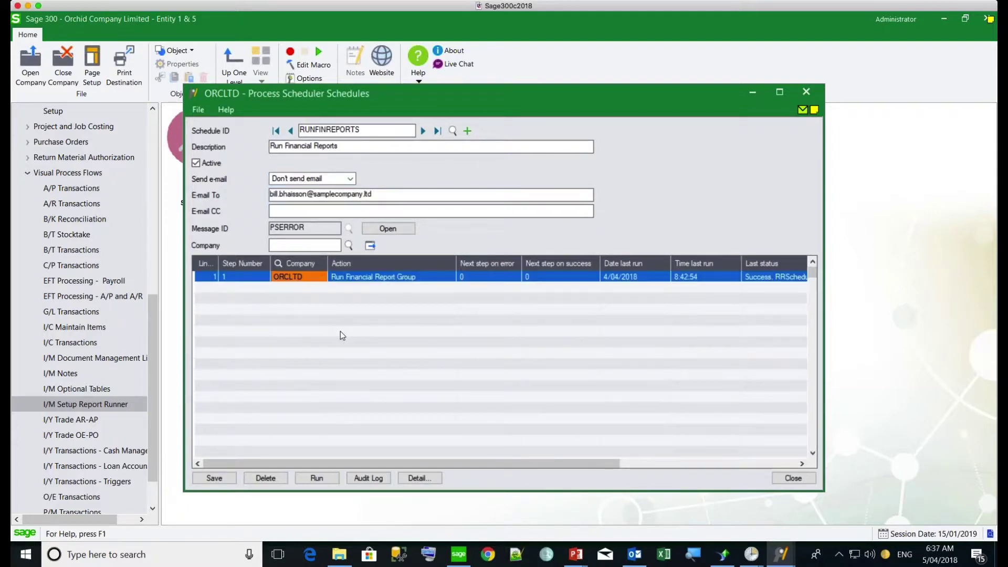
# Step: Open the step details and browse the report groups, keeping Income Statement 200 as the group
pyautogui.click(420, 478)
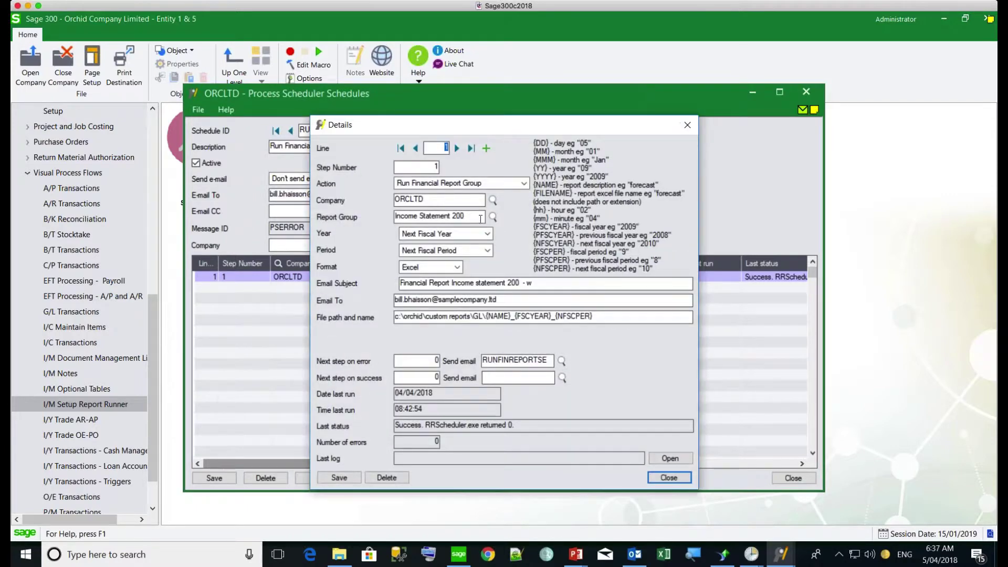
pyautogui.click(470, 217)
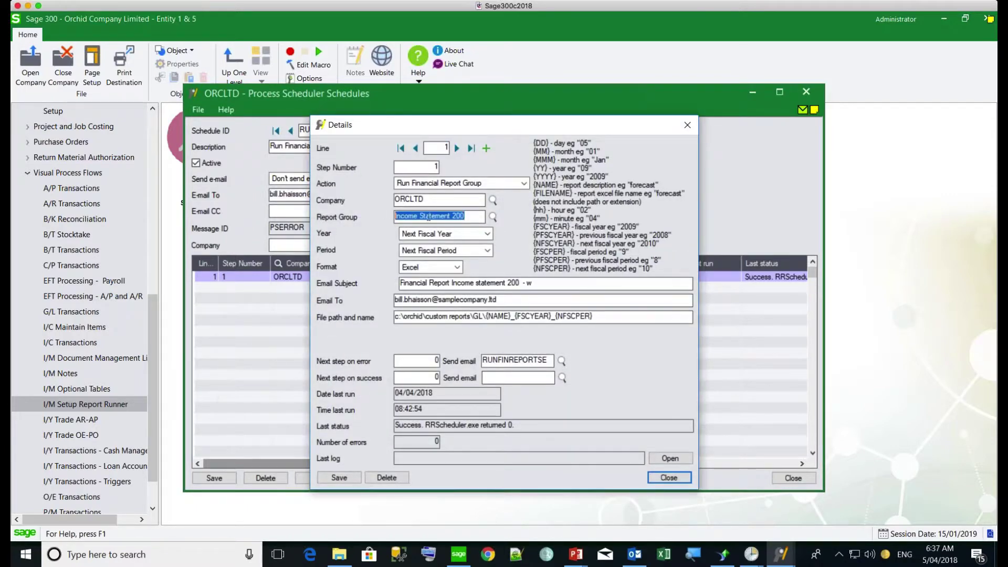
pyautogui.click(493, 217)
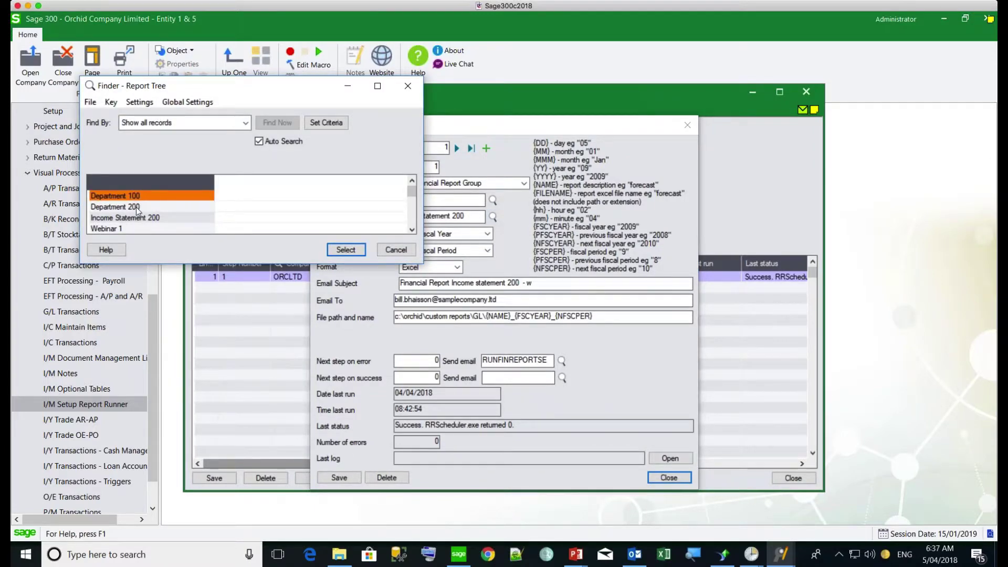
pyautogui.click(412, 229)
pyautogui.click(412, 230)
pyautogui.click(413, 229)
pyautogui.click(413, 230)
pyautogui.click(413, 229)
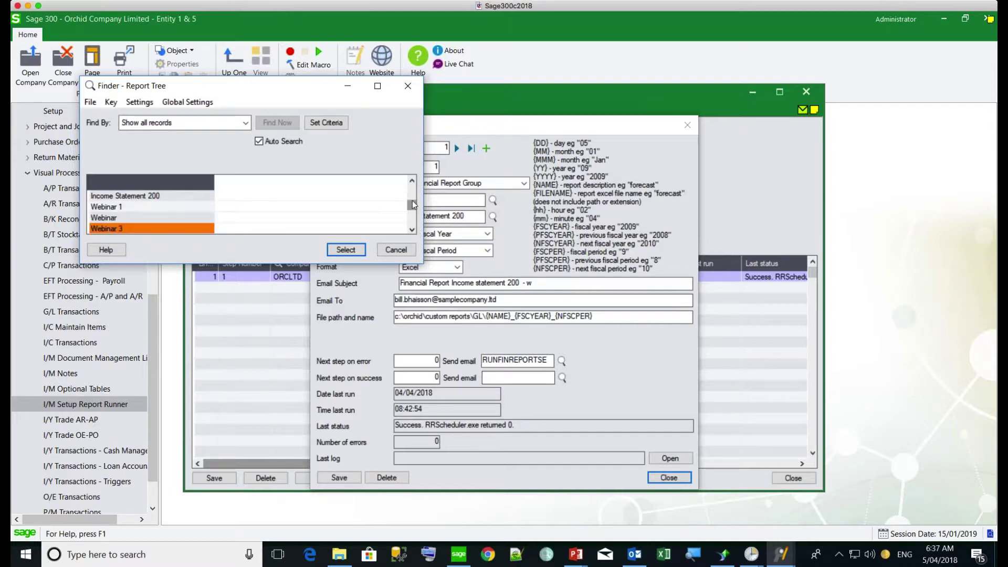
pyautogui.moveTo(411, 202); pyautogui.dragTo(412, 177)
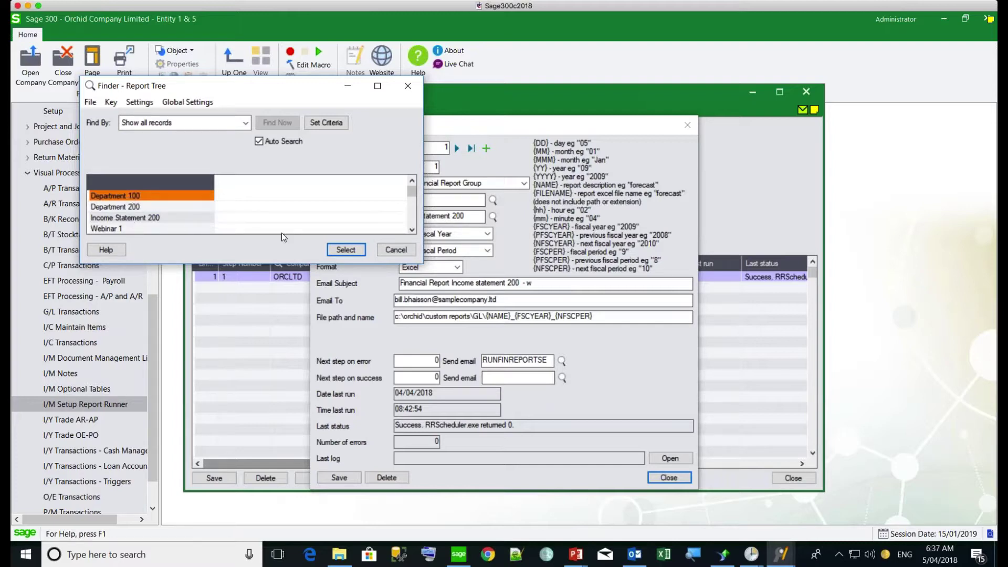
pyautogui.click(103, 219)
pyautogui.click(408, 254)
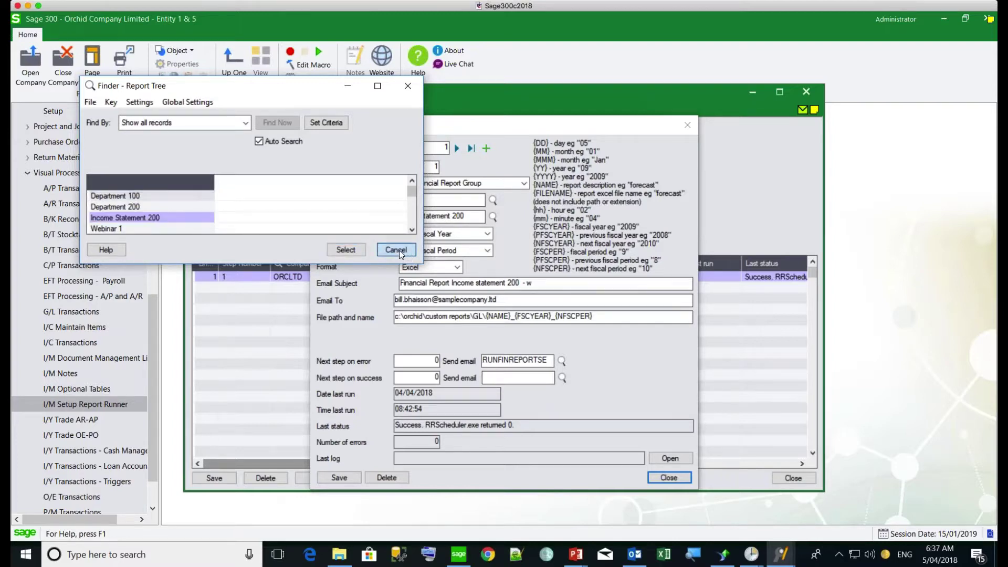
# Step: Keep Next Fiscal Year, choose Next Fiscal Period, and keep Excel as the output format
pyautogui.click(436, 237)
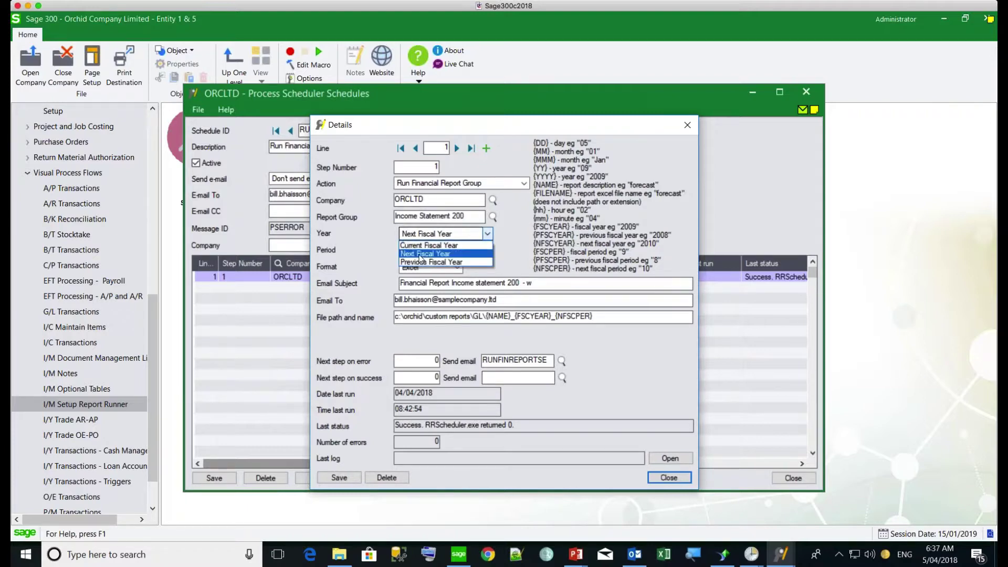
pyautogui.click(422, 254)
pyautogui.click(446, 251)
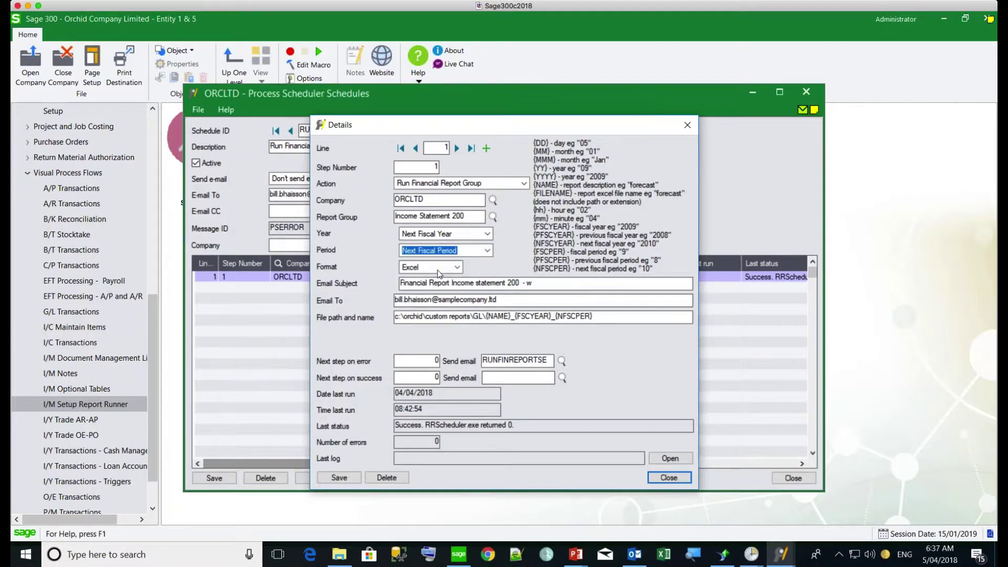
pyautogui.click(439, 271)
pyautogui.click(439, 269)
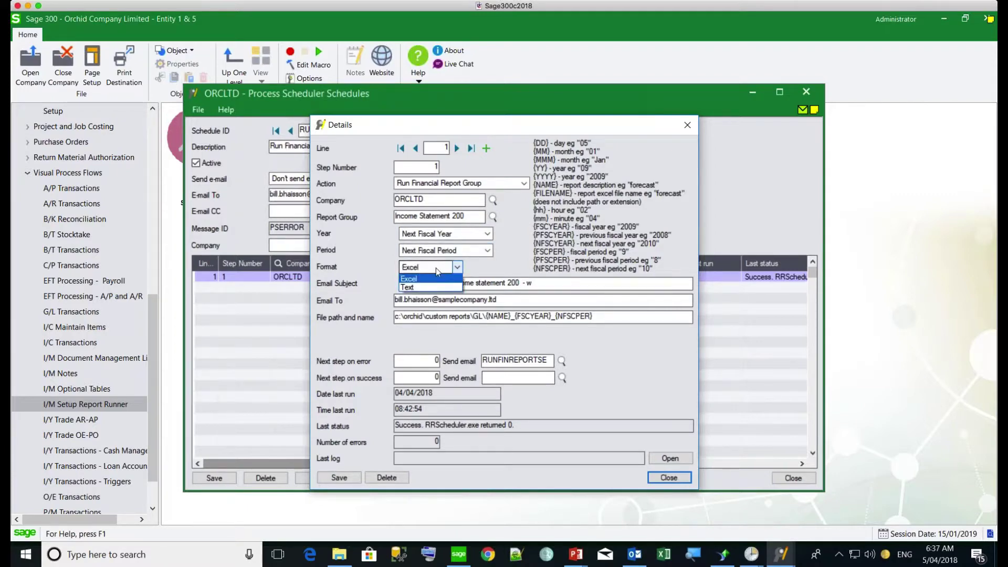
pyautogui.click(435, 268)
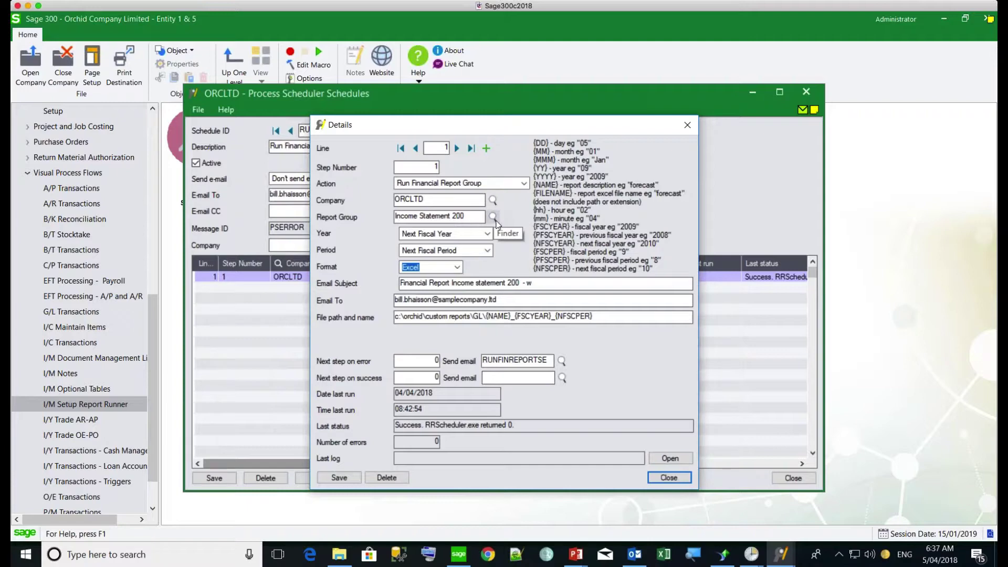
pyautogui.click(606, 316)
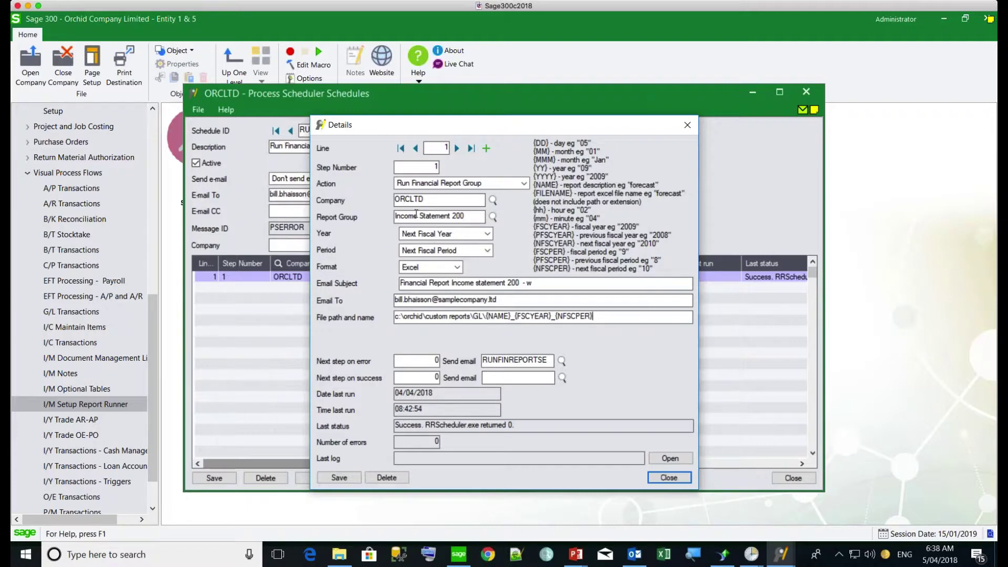
pyautogui.moveTo(473, 216); pyautogui.dragTo(379, 216)
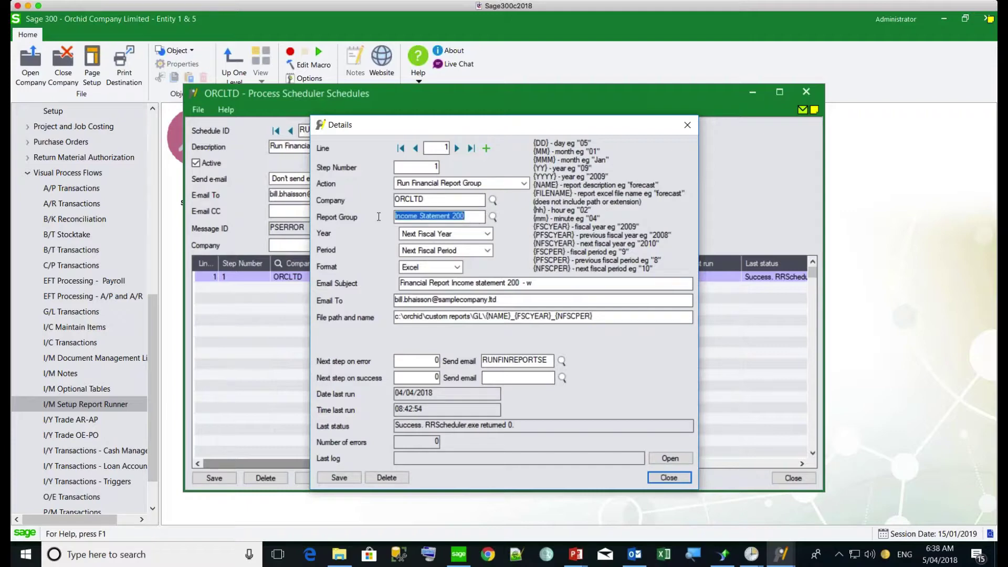
# Step: Close the step details to return to the RUNFINREPORTS schedule's step grid
pyautogui.click(669, 477)
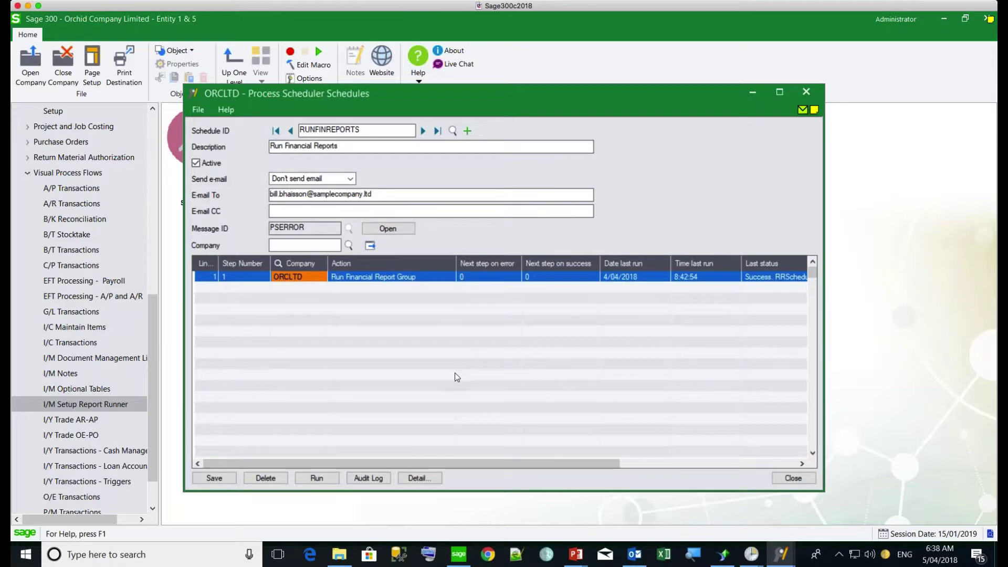
pyautogui.moveTo(745, 559)
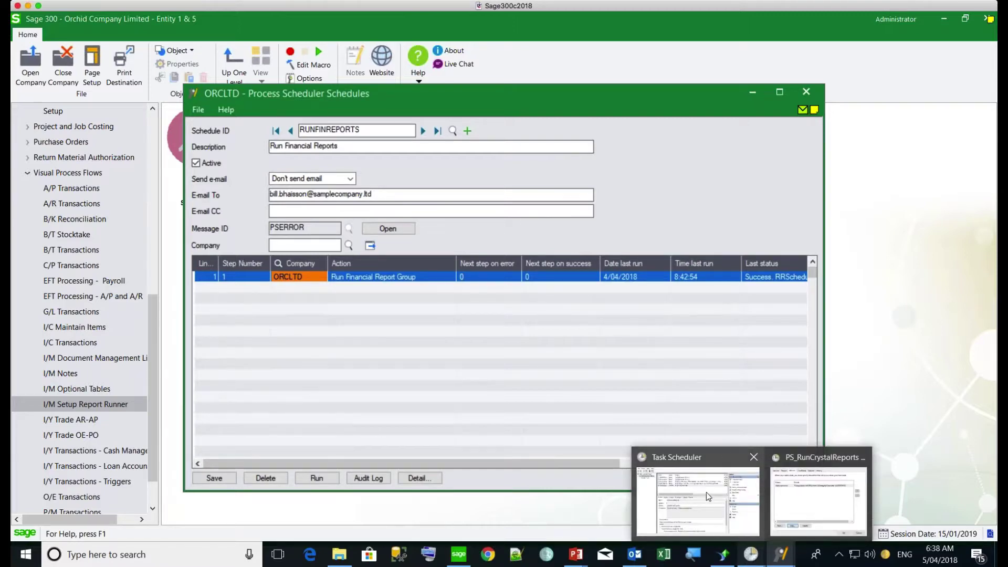
# Step: Review PS_RunCrystalReports's start-a-program action and its RUNREPORTS argument, then cancel both dialogs unchanged
pyautogui.moveTo(706, 492)
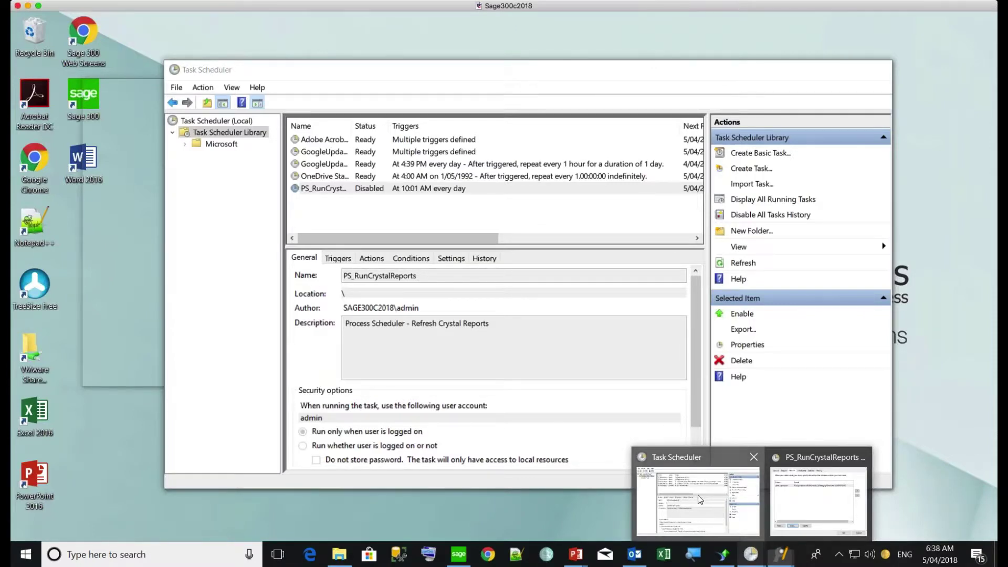
pyautogui.click(698, 495)
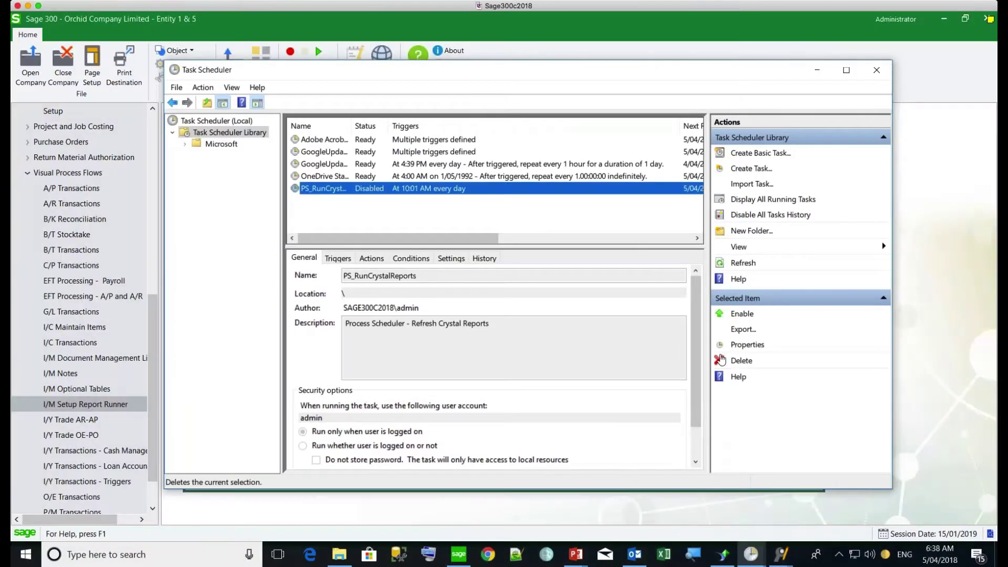
pyautogui.click(745, 345)
pyautogui.click(310, 179)
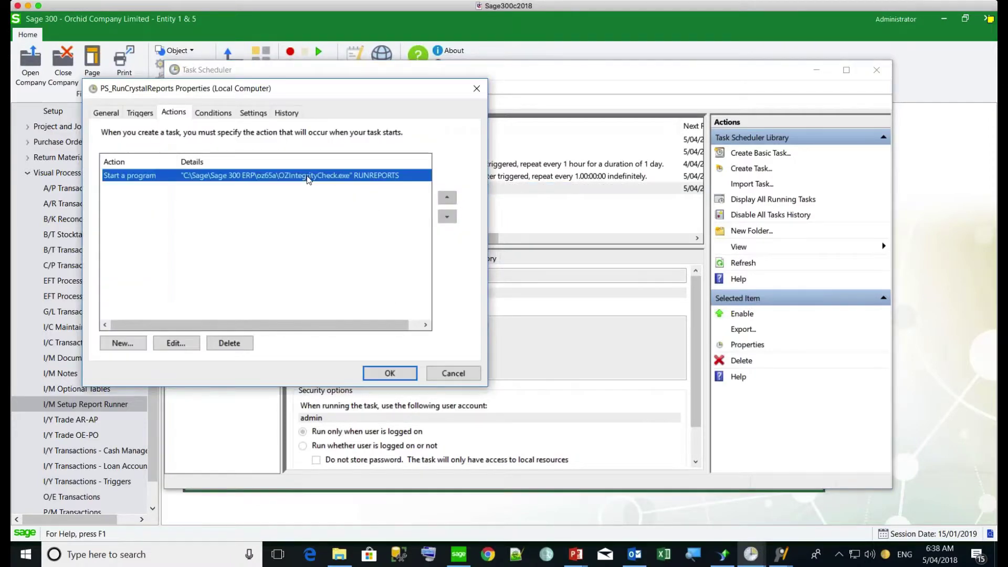
pyautogui.click(177, 343)
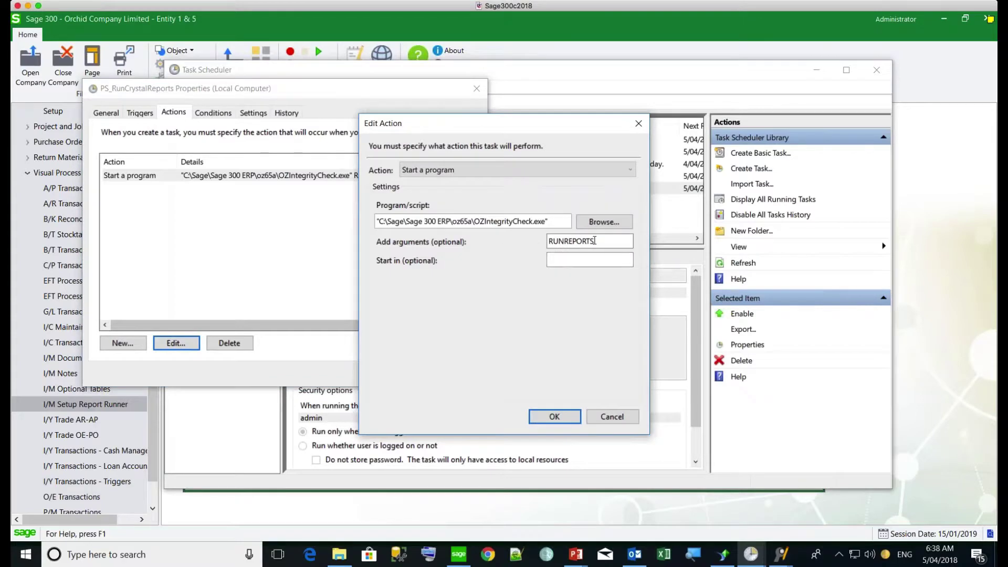
pyautogui.moveTo(594, 241); pyautogui.dragTo(524, 239)
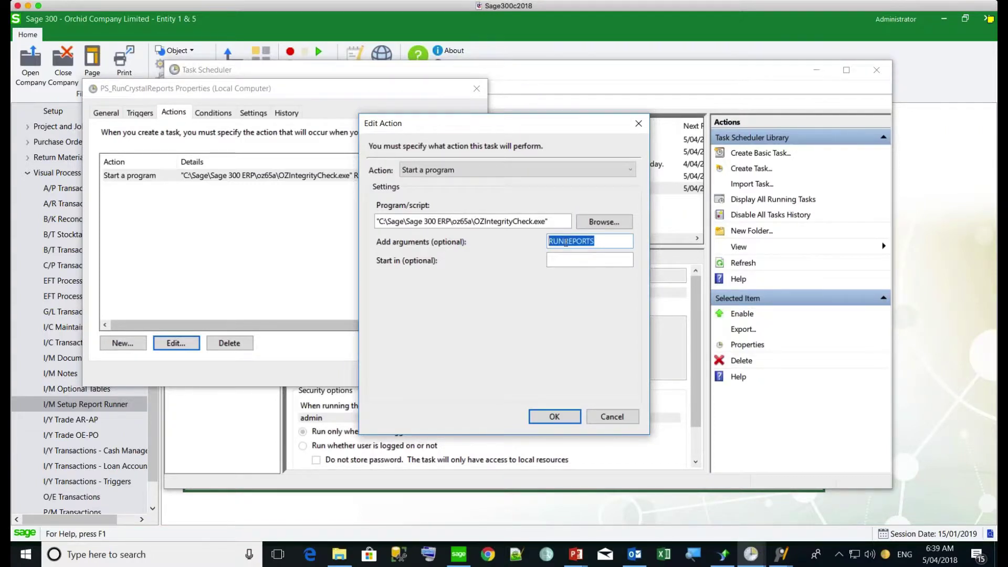
pyautogui.click(612, 418)
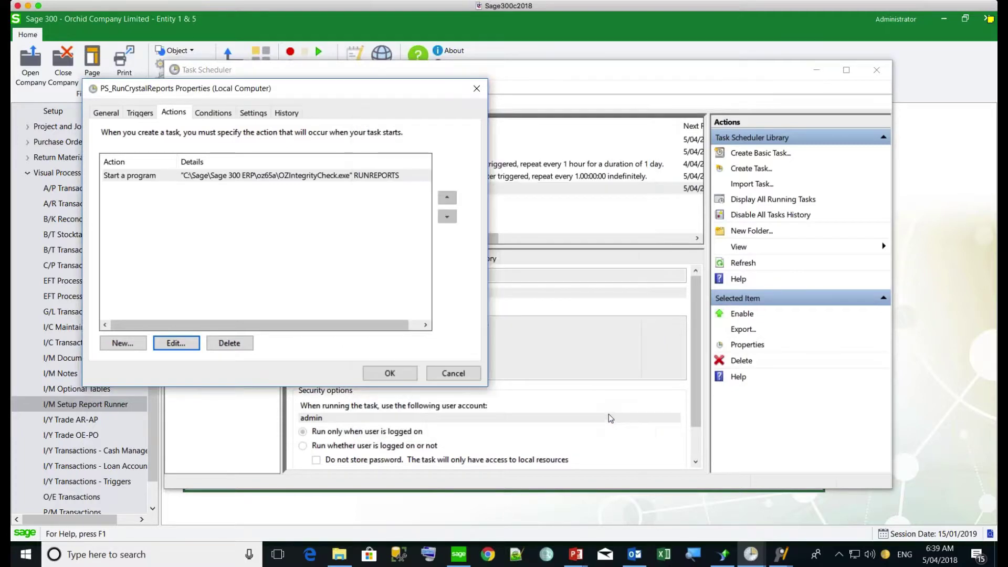
pyautogui.click(452, 373)
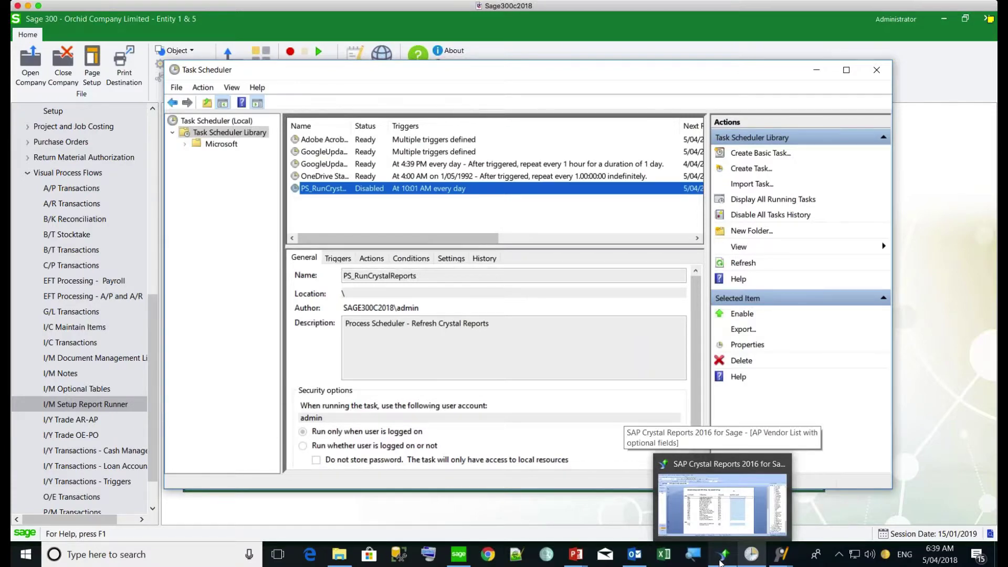
pyautogui.moveTo(781, 555)
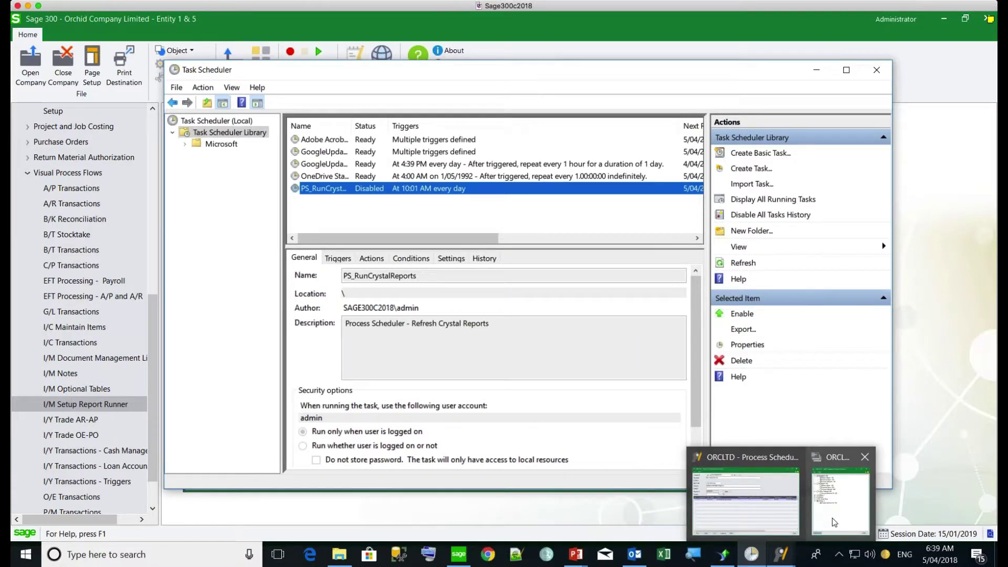
# Step: Tick only the Monthly Reports - 100 saved run, clearing Department 100 and Webinar 3, then cancel printing
pyautogui.click(832, 518)
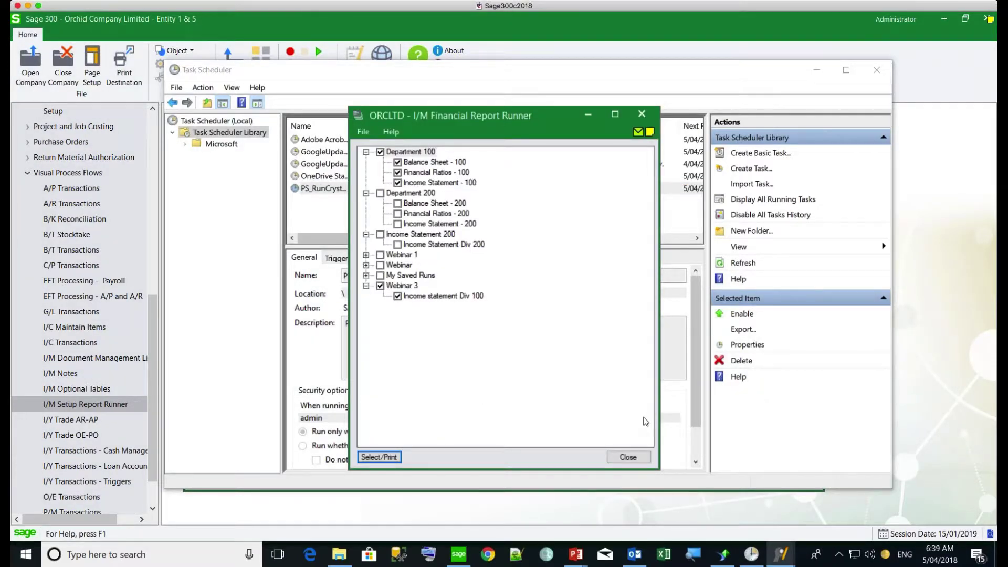
pyautogui.click(366, 276)
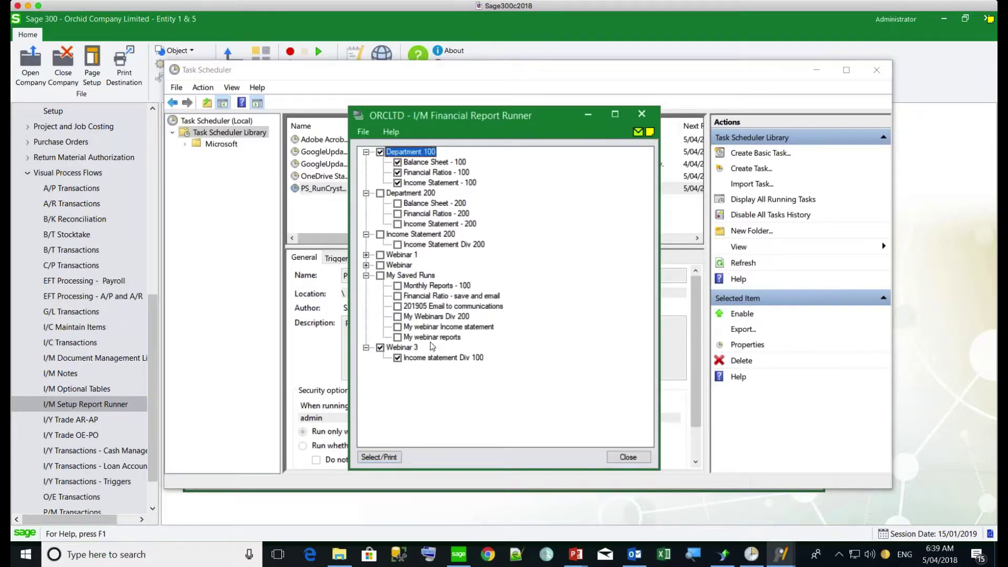
pyautogui.click(425, 288)
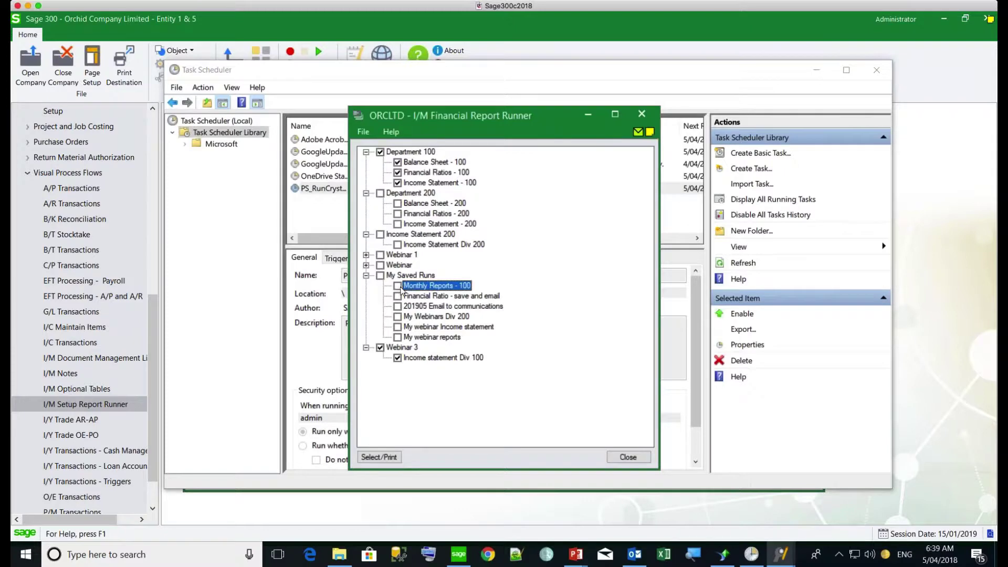
pyautogui.click(380, 152)
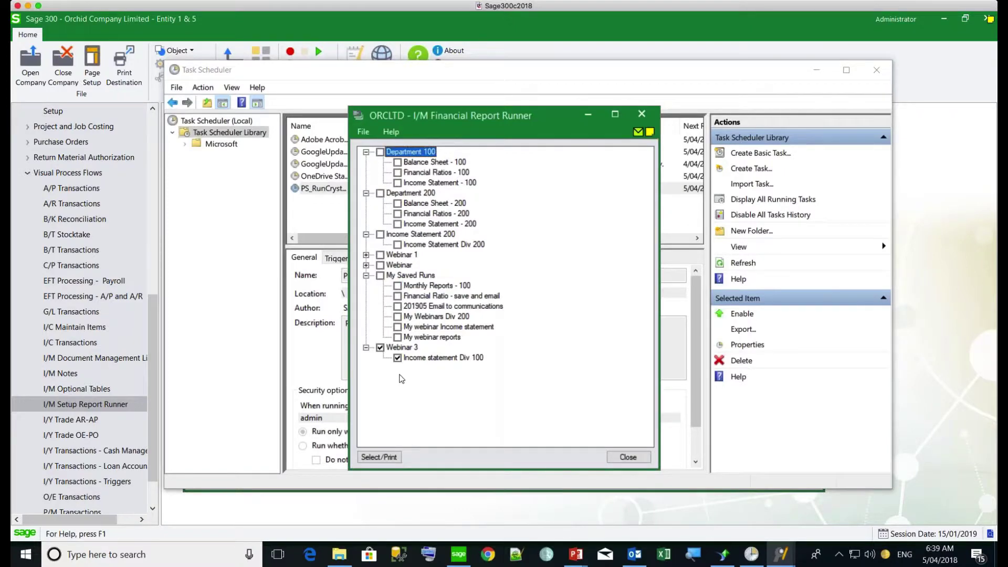
pyautogui.click(380, 348)
pyautogui.click(397, 285)
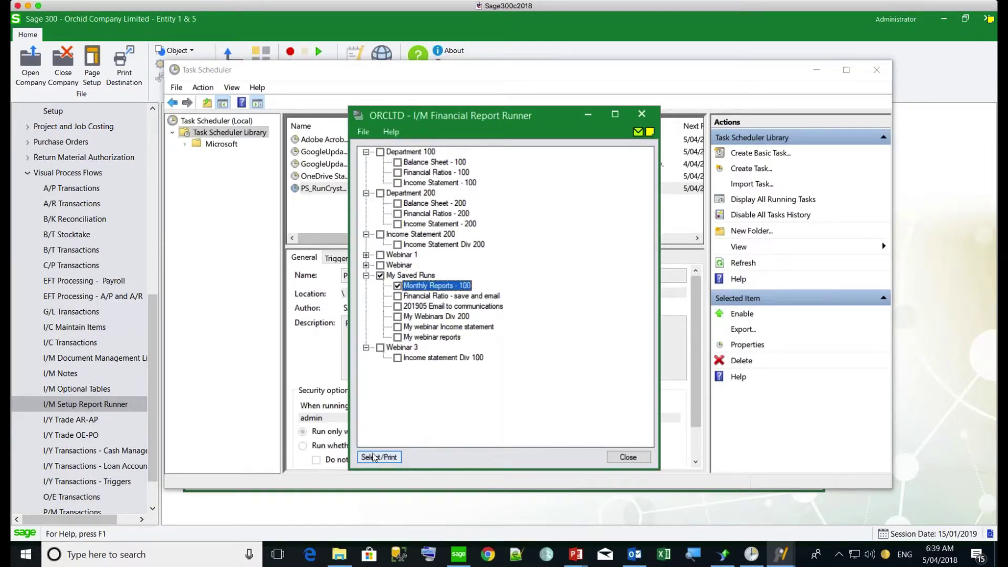
pyautogui.click(375, 457)
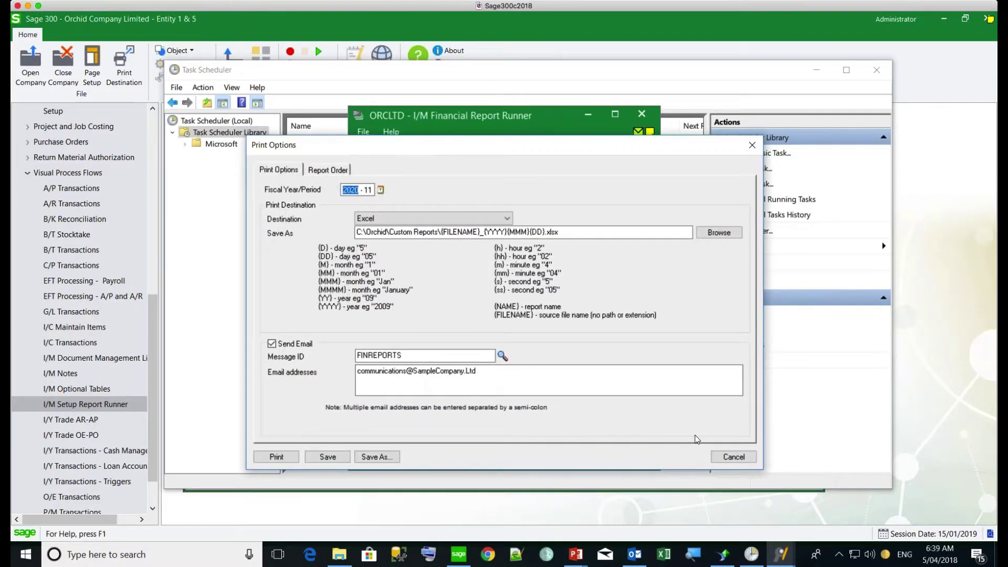
pyautogui.click(727, 461)
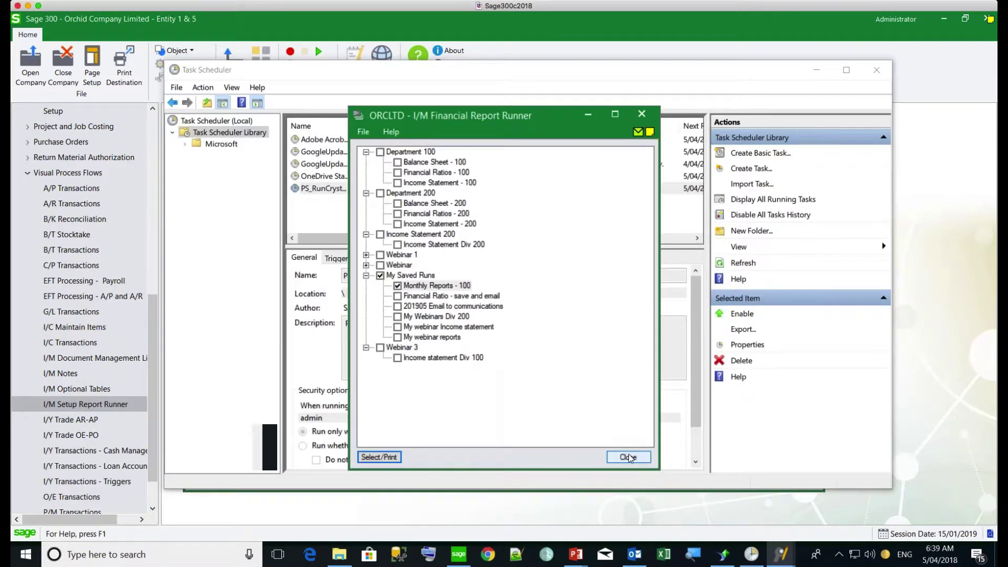
# Step: Close the I/M Financial Report Runner window
pyautogui.click(628, 458)
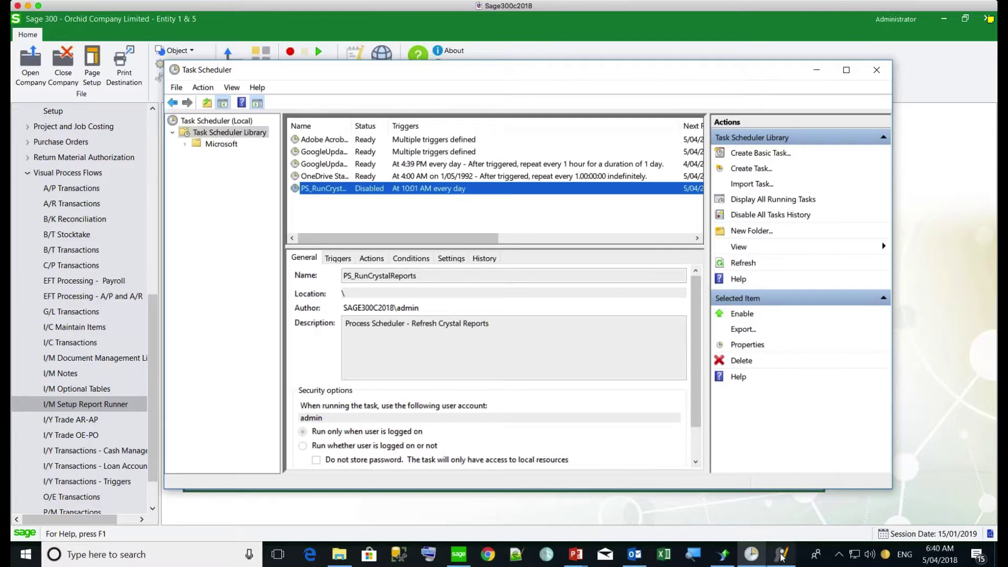
pyautogui.moveTo(781, 558)
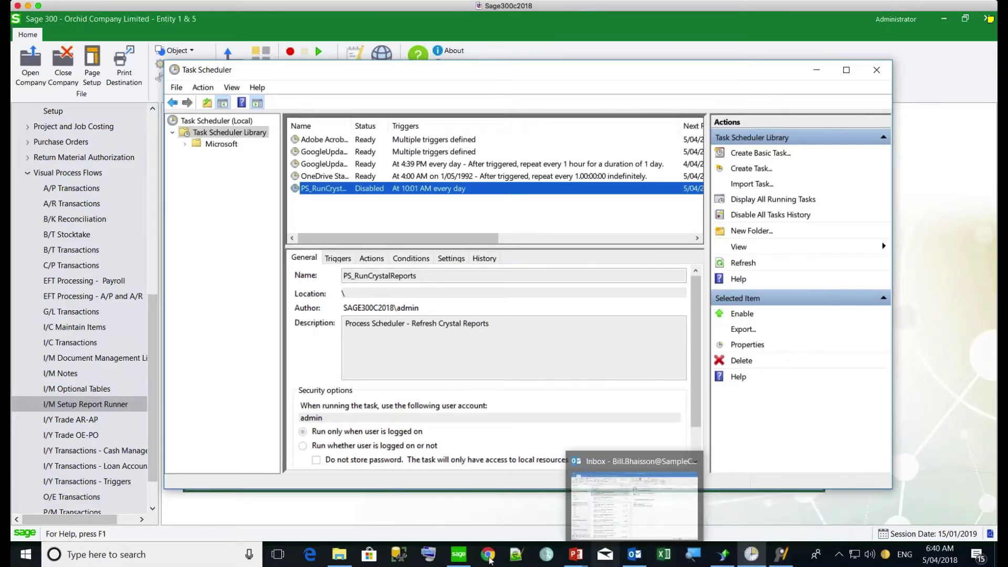
# Step: Browse the Accounts Payable Crystal reports in I/M Report Runner, then minimize it to reveal the flow page
pyautogui.moveTo(461, 555)
pyautogui.click(471, 527)
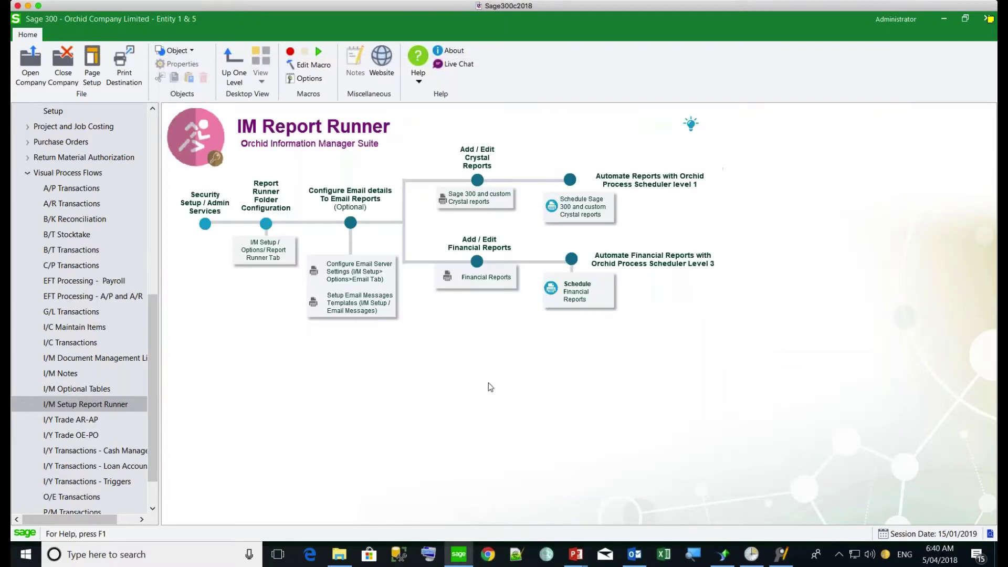
pyautogui.click(473, 199)
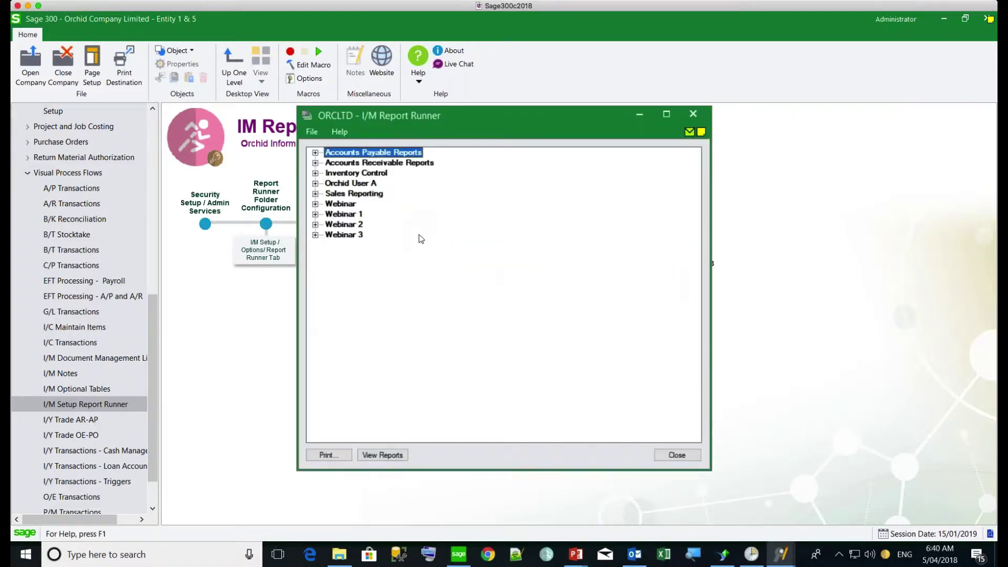
pyautogui.click(315, 153)
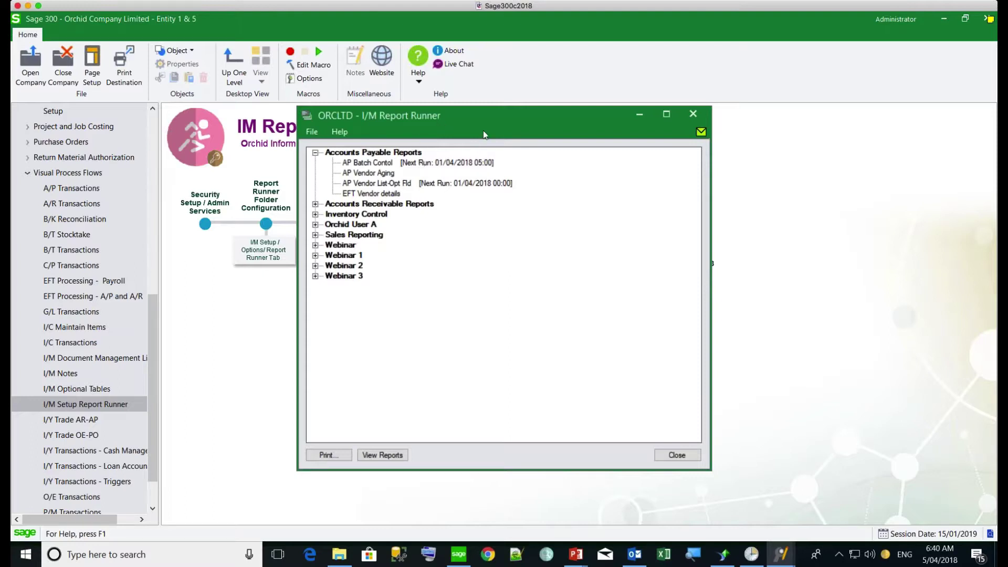
pyautogui.click(638, 117)
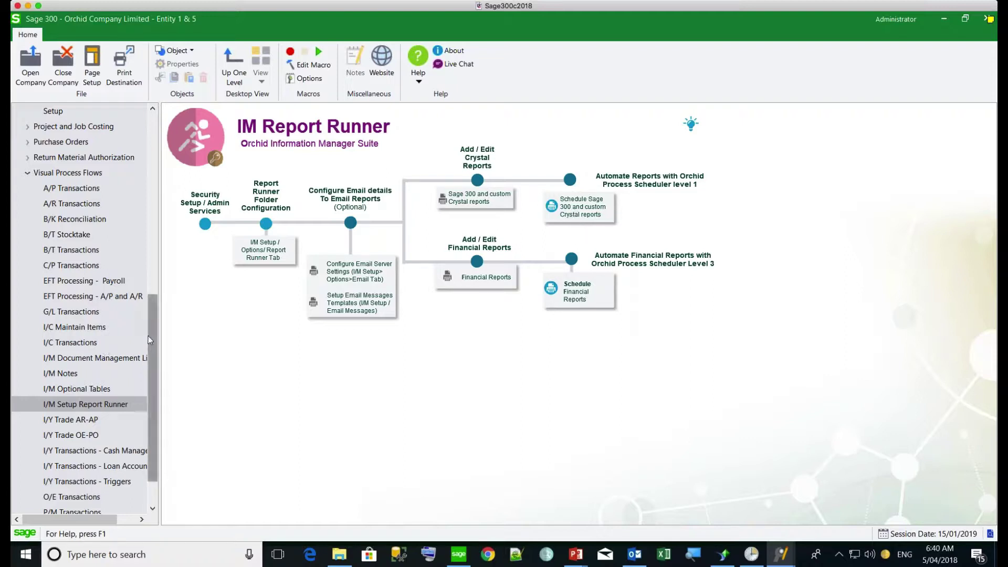
# Step: Open Process Scheduler Options and review the PSCHED processing login user ID
pyautogui.moveTo(152, 332); pyautogui.dragTo(150, 259)
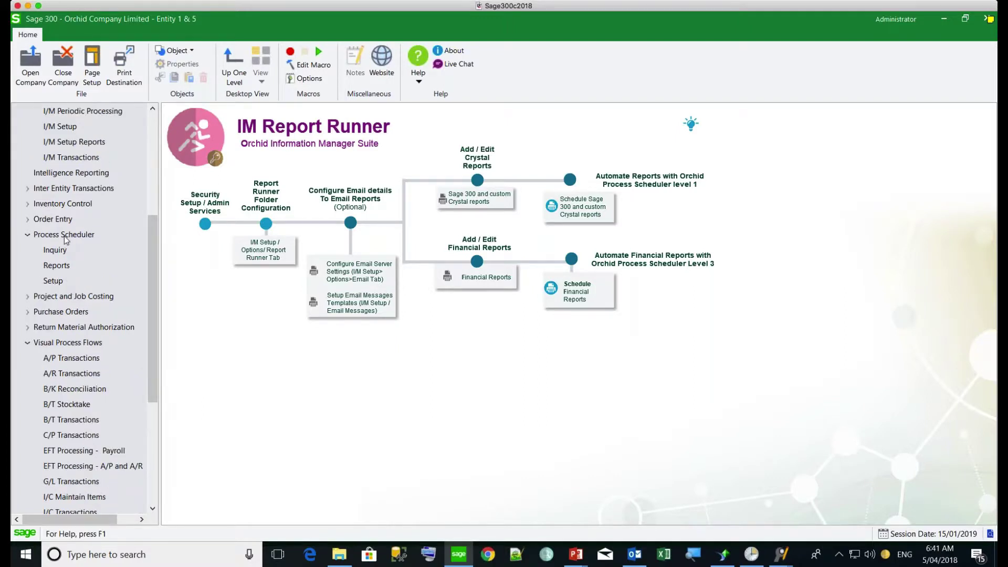
pyautogui.click(53, 282)
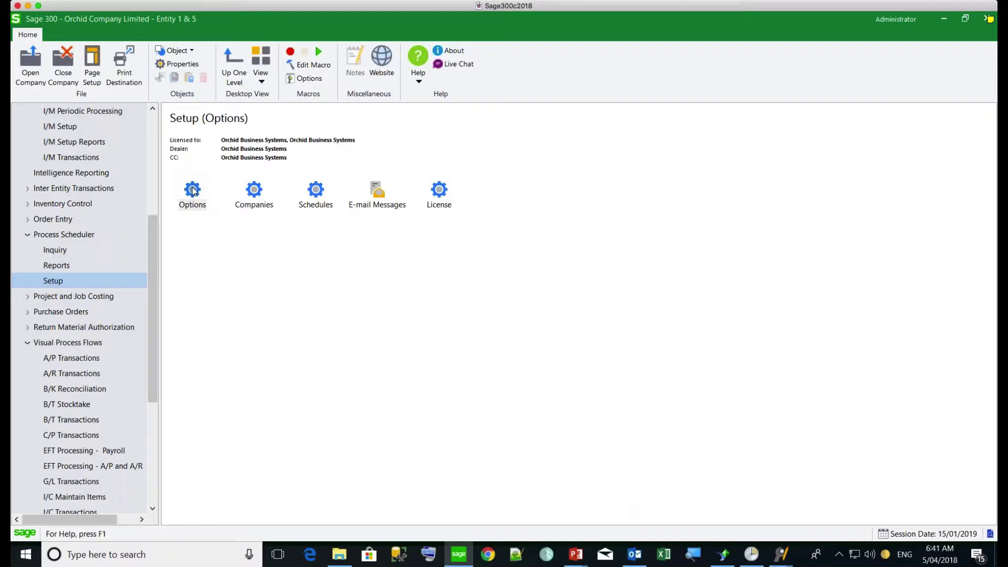
pyautogui.doubleClick(193, 190)
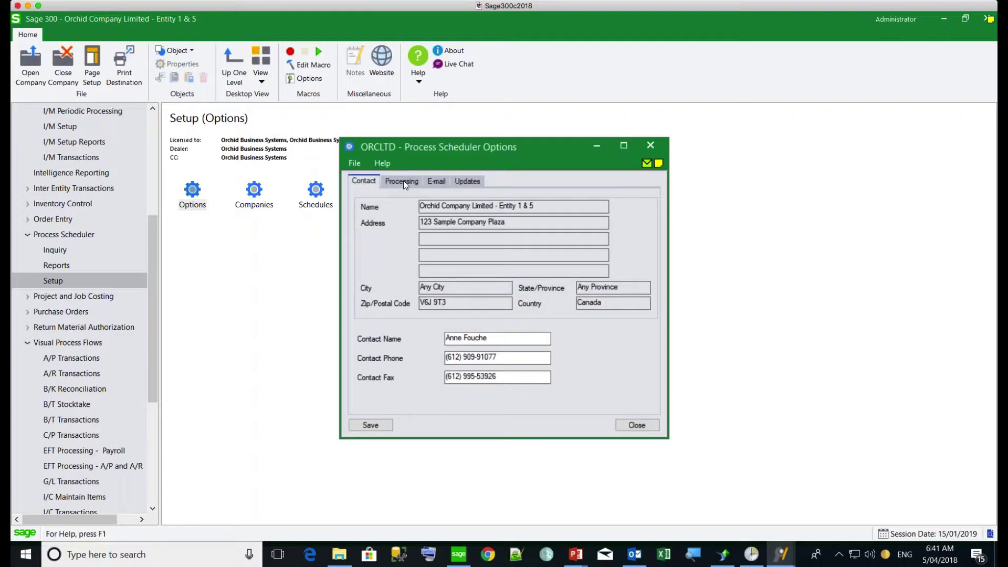
pyautogui.click(402, 181)
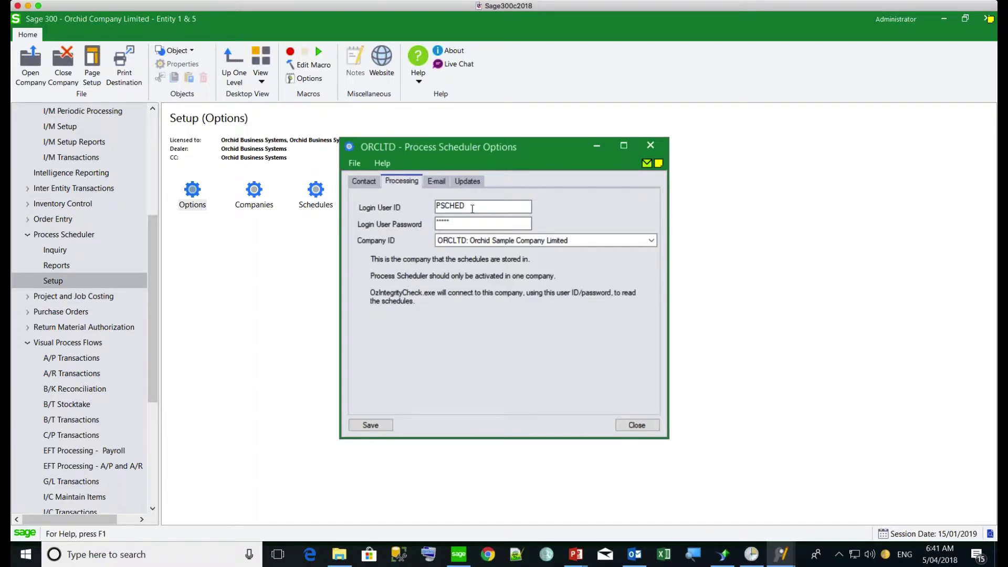
pyautogui.moveTo(467, 207); pyautogui.dragTo(433, 208)
pyautogui.moveTo(479, 205); pyautogui.dragTo(430, 206)
# Step: Check the e-mail server settings, confirm update 65A PU0.03 is installed, and close Options
pyautogui.click(436, 179)
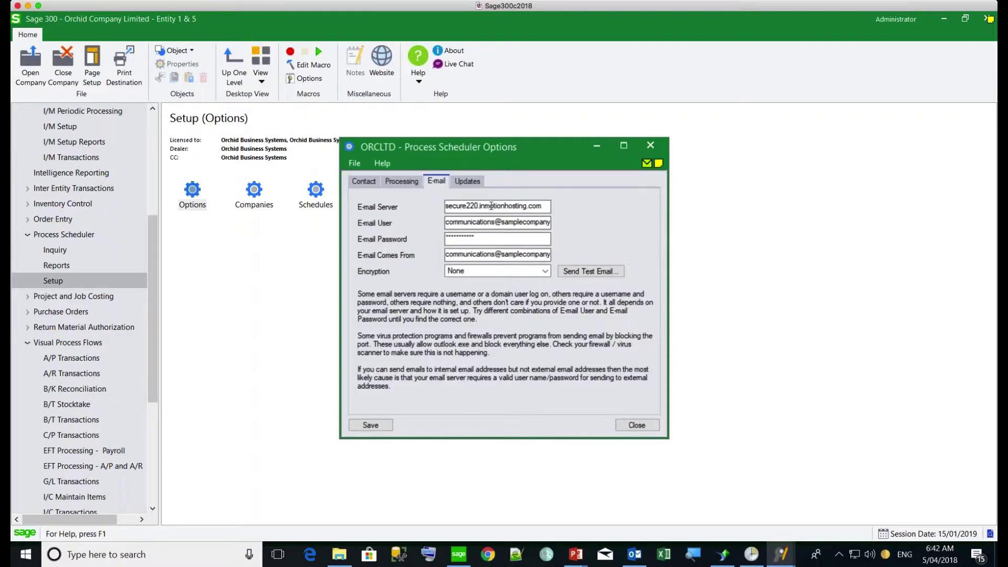
pyautogui.click(469, 184)
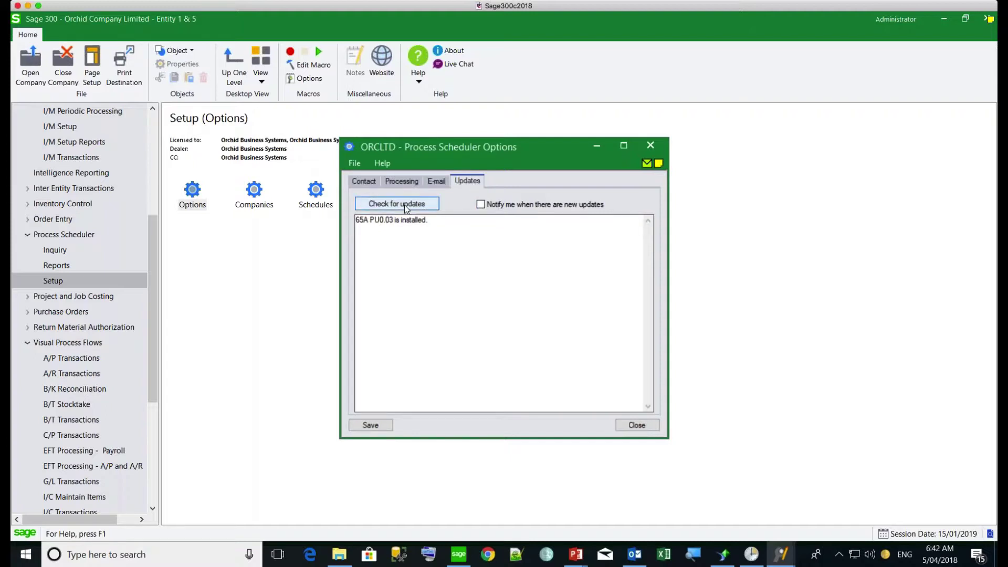
pyautogui.click(650, 148)
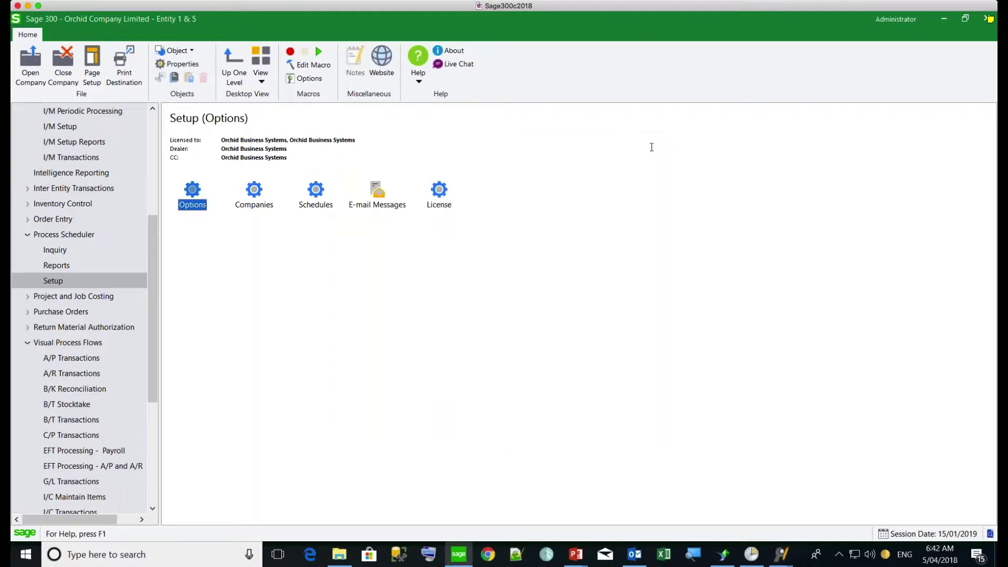
pyautogui.doubleClick(257, 196)
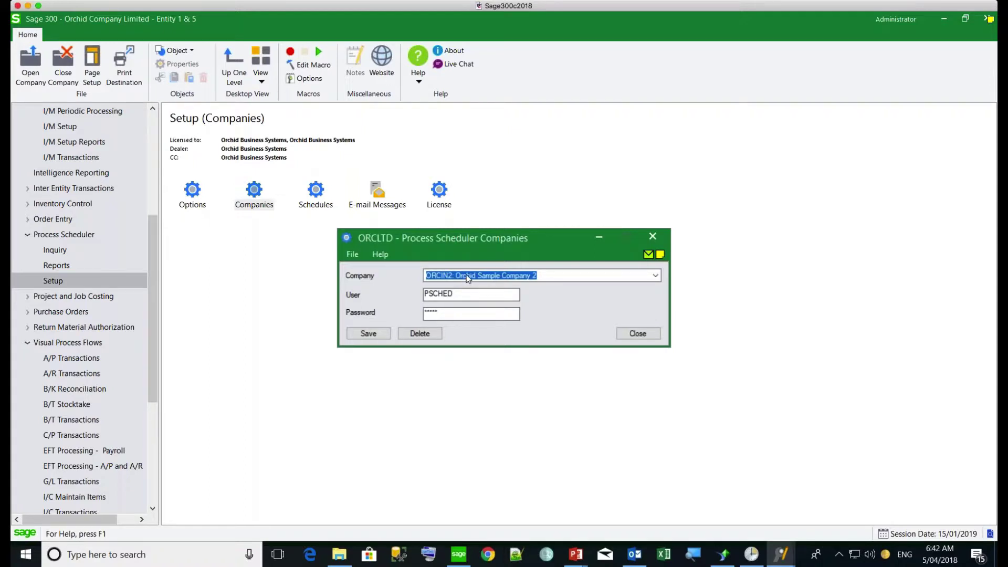
pyautogui.click(466, 275)
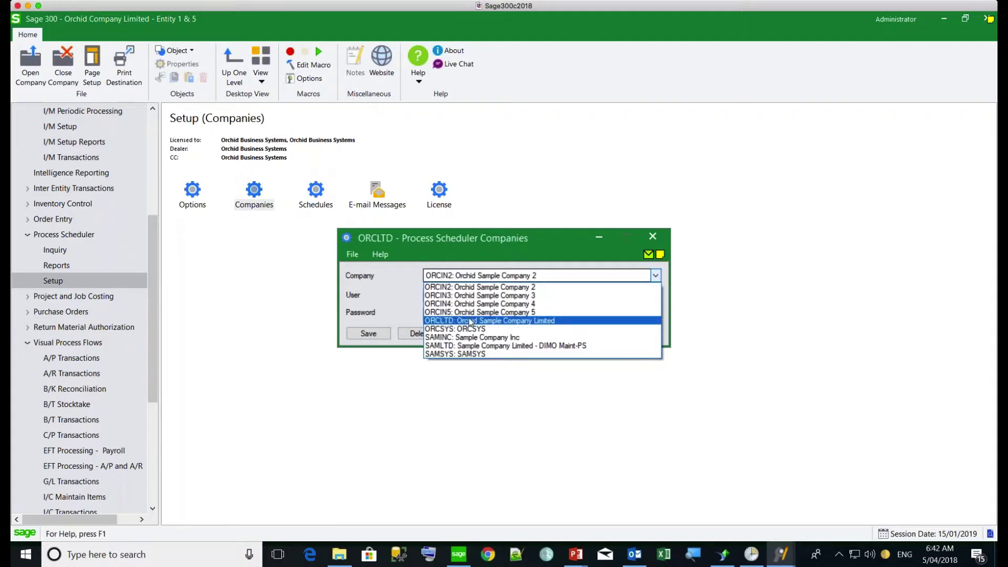
pyautogui.click(475, 288)
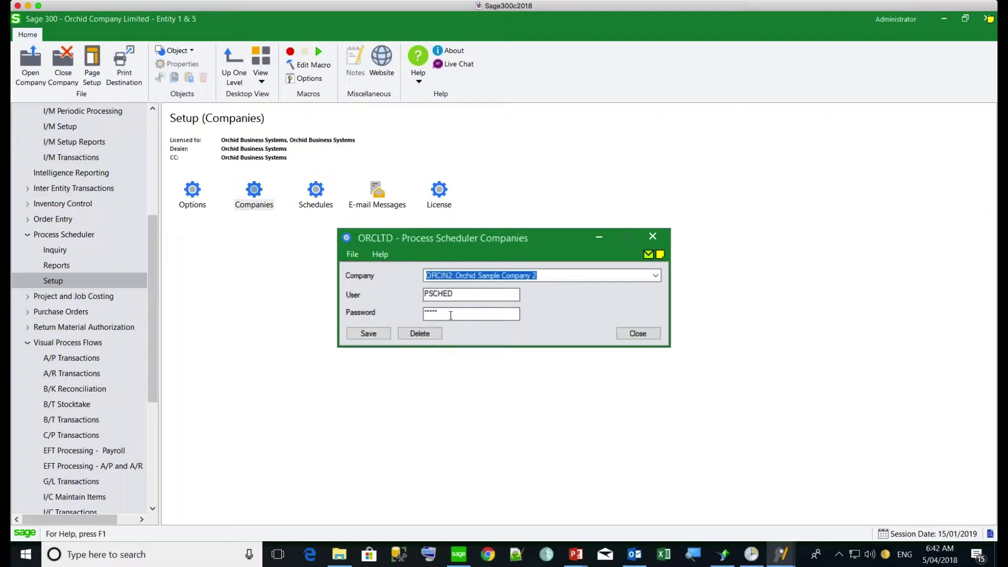
pyautogui.click(652, 237)
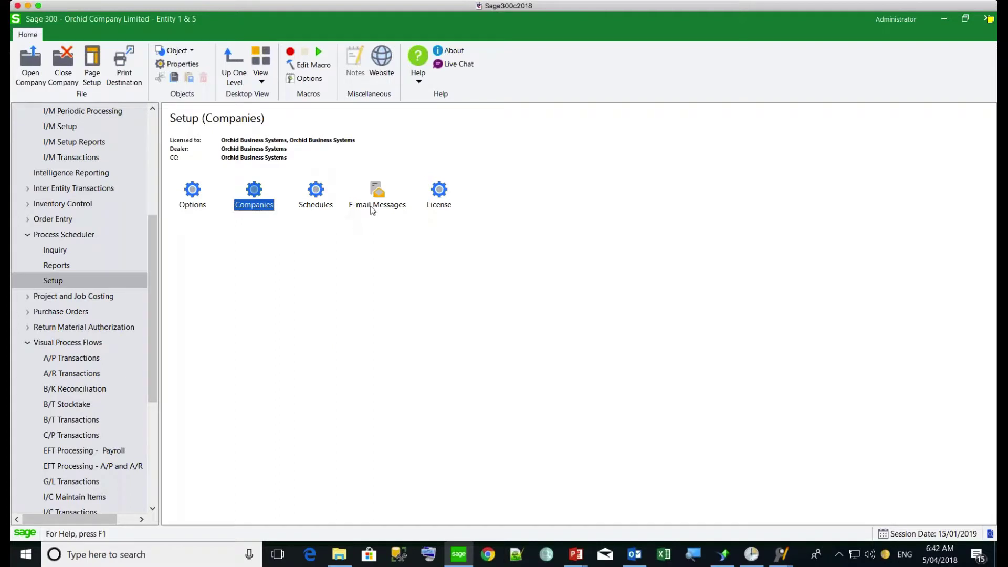
pyautogui.doubleClick(378, 193)
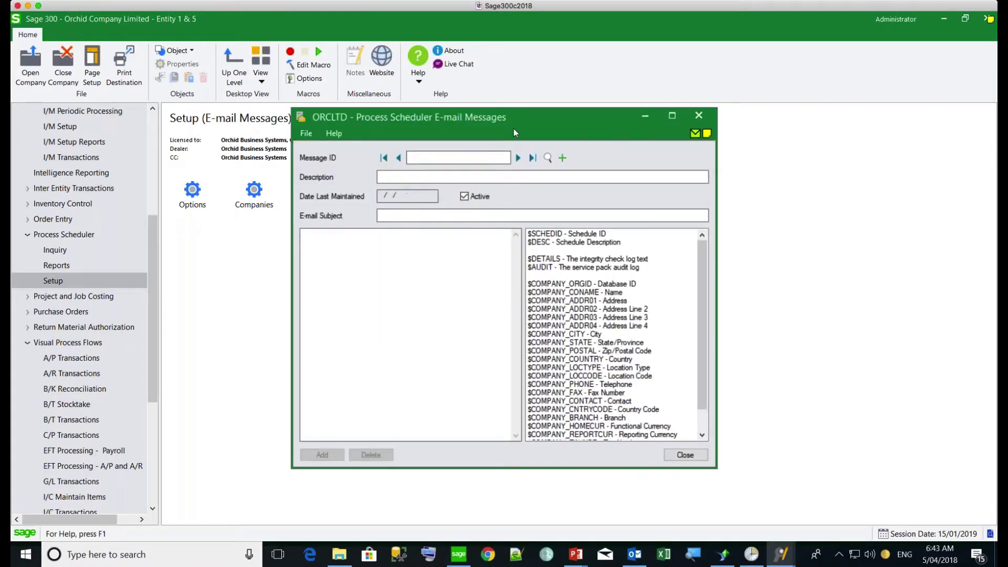
pyautogui.click(519, 158)
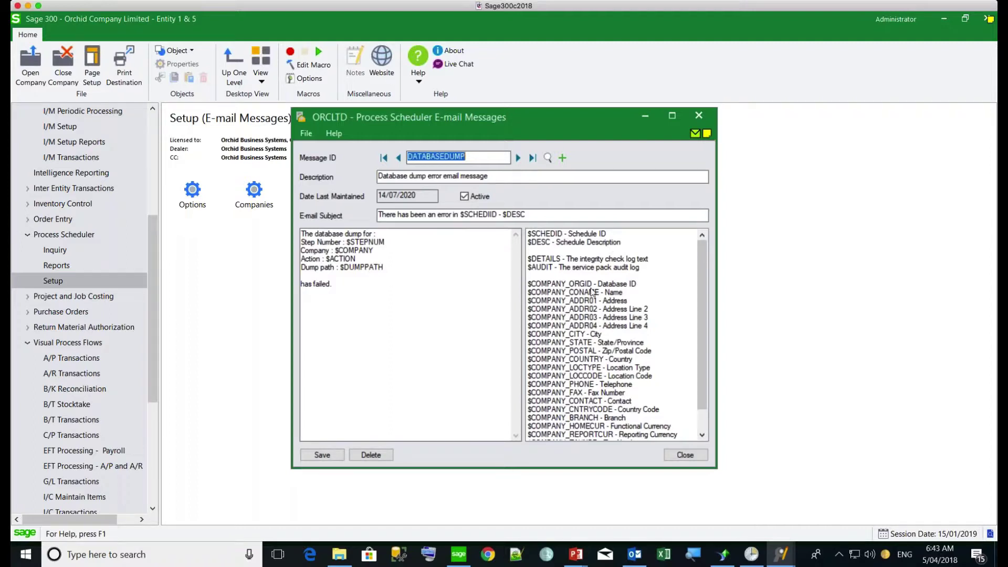
pyautogui.moveTo(700, 319); pyautogui.dragTo(682, 274)
pyautogui.click(546, 260)
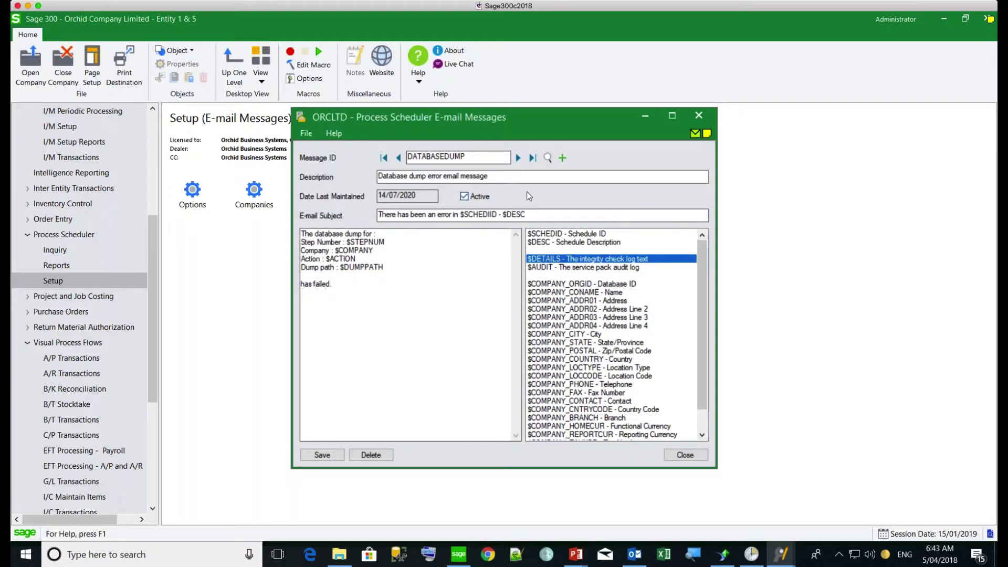
pyautogui.click(518, 158)
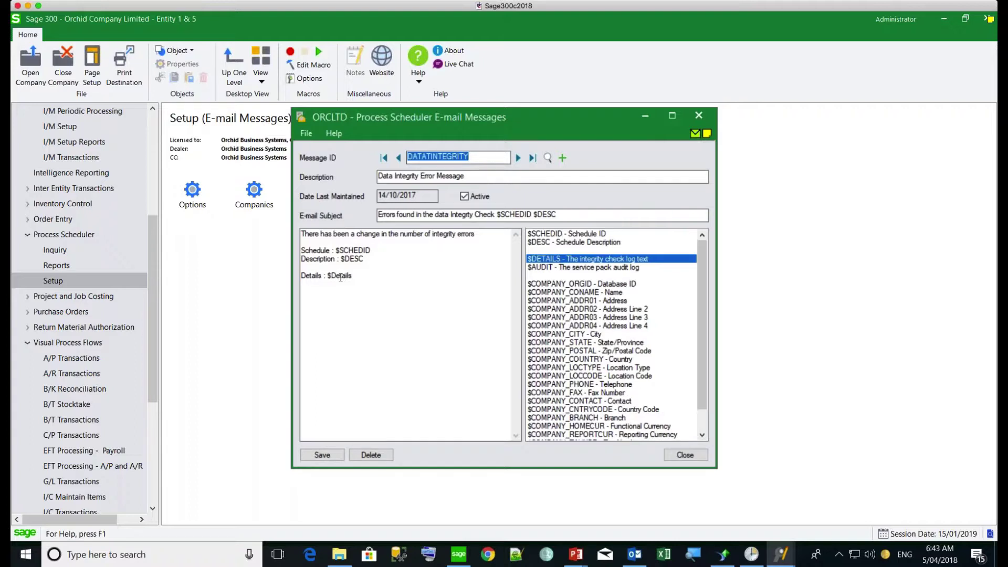
pyautogui.click(518, 158)
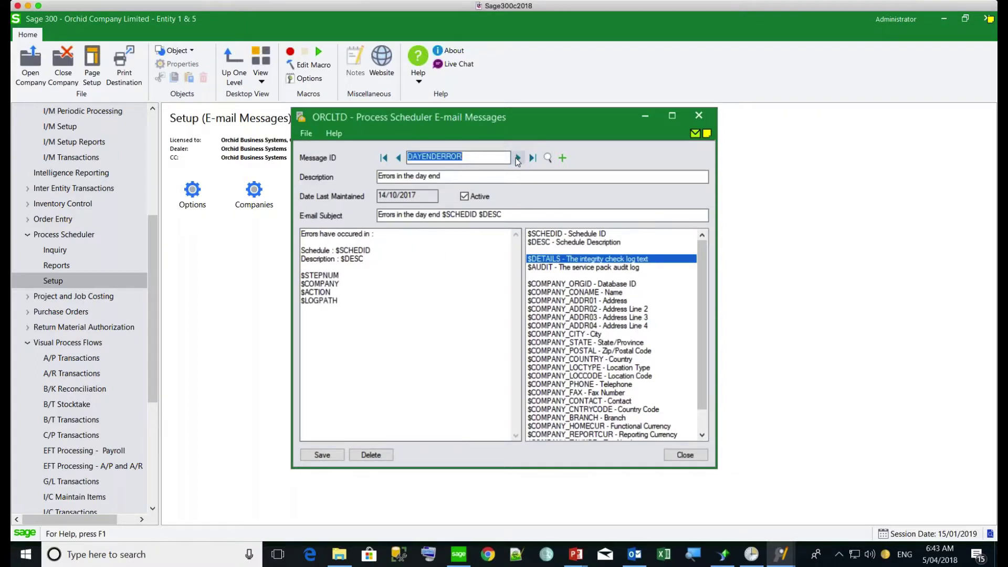
pyautogui.click(518, 159)
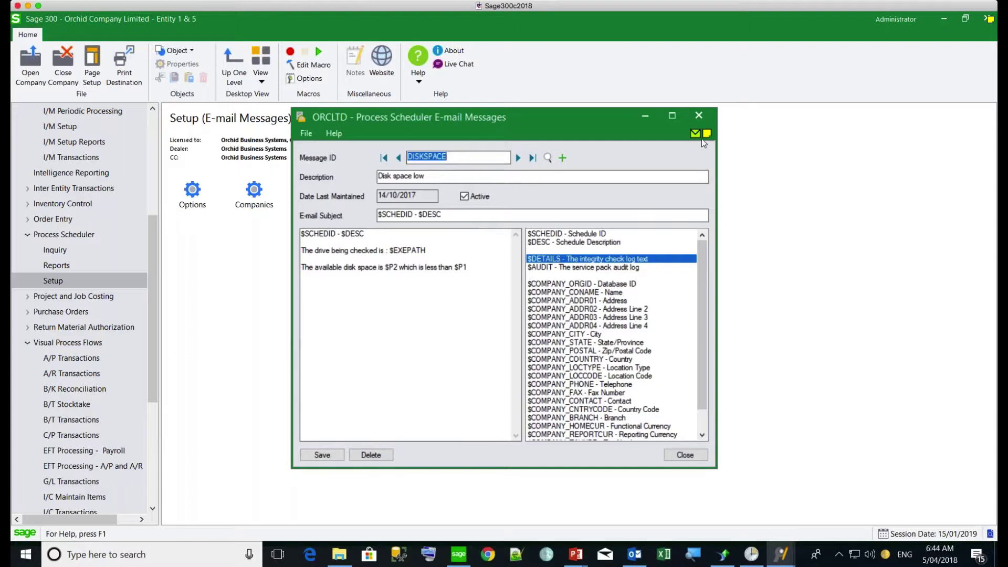
pyautogui.click(698, 115)
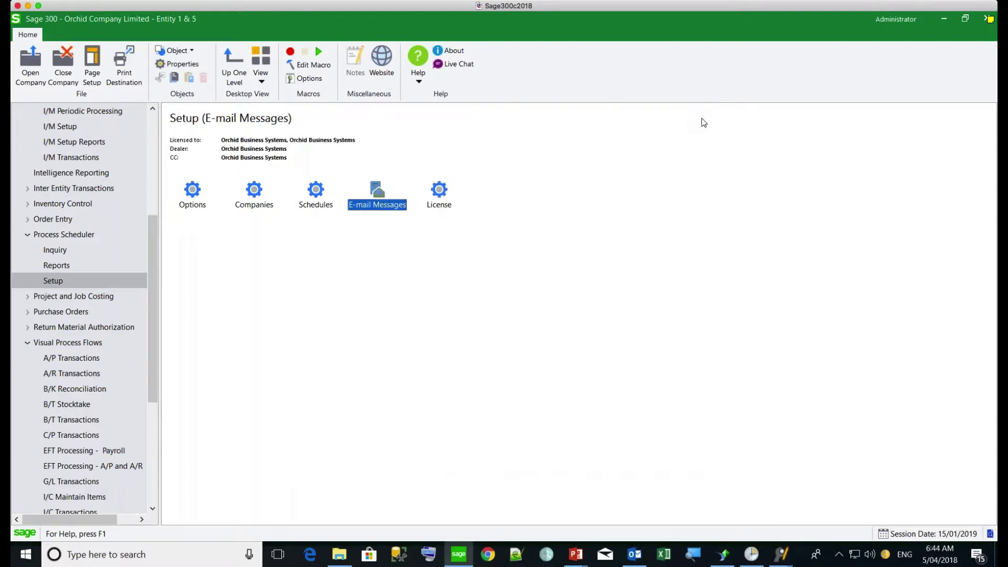
# Step: Load the CHECKDISKSPACE schedule and select its Check Disk Space step
pyautogui.doubleClick(315, 191)
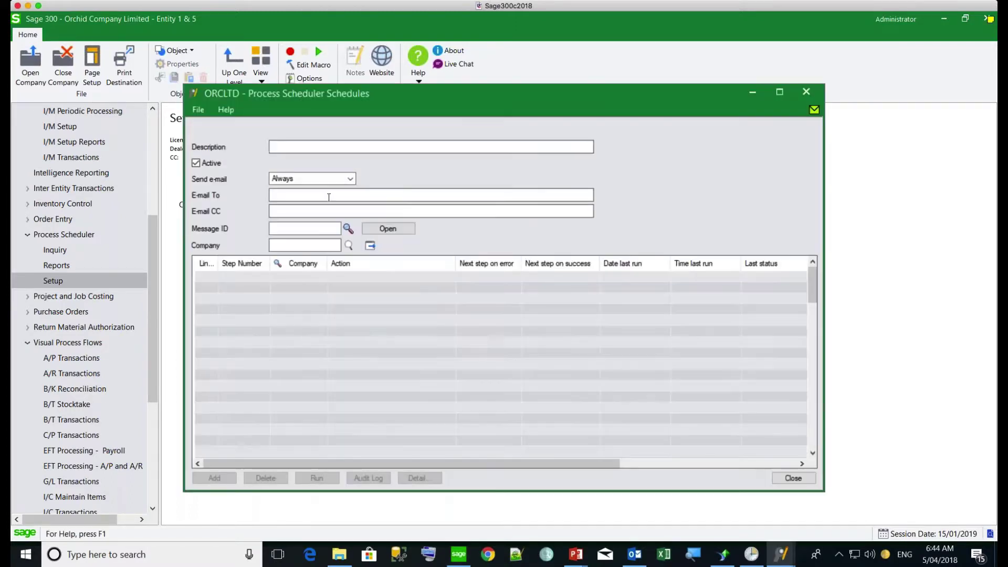
pyautogui.click(423, 131)
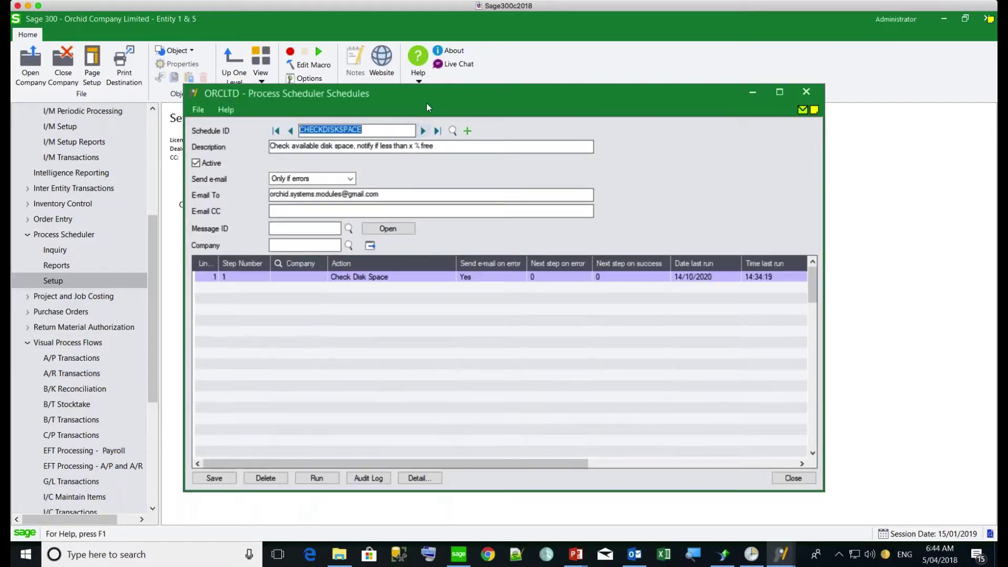
pyautogui.moveTo(426, 107); pyautogui.dragTo(427, 86)
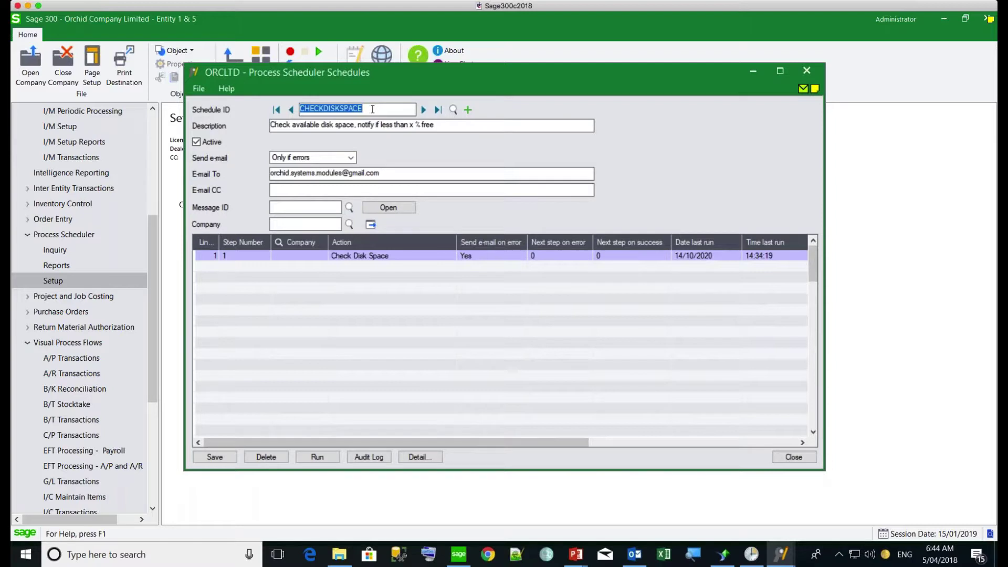
pyautogui.click(366, 257)
# Step: Review the step details: path C:\Data and the 30 GB warning threshold
pyautogui.click(410, 456)
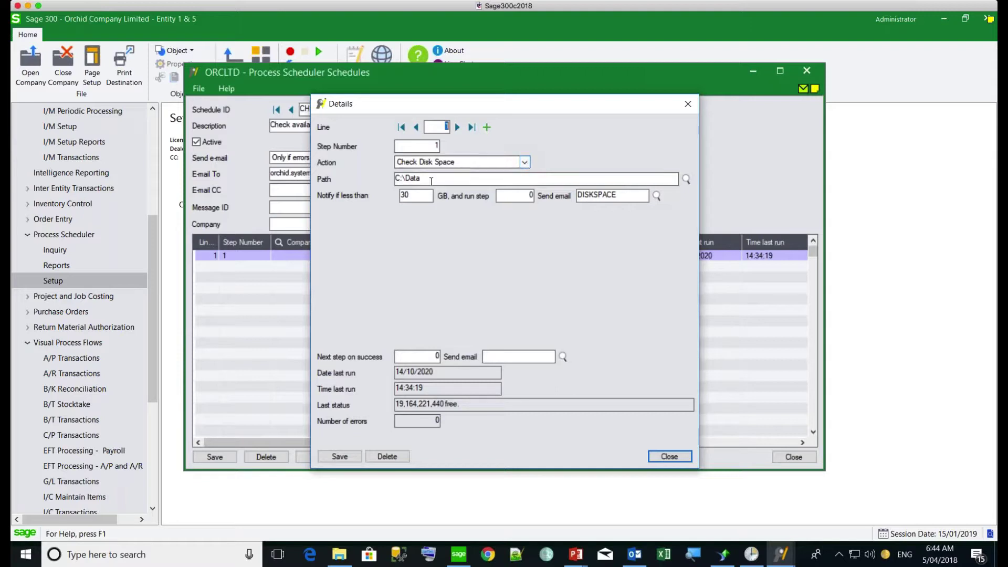
pyautogui.moveTo(422, 179); pyautogui.dragTo(379, 178)
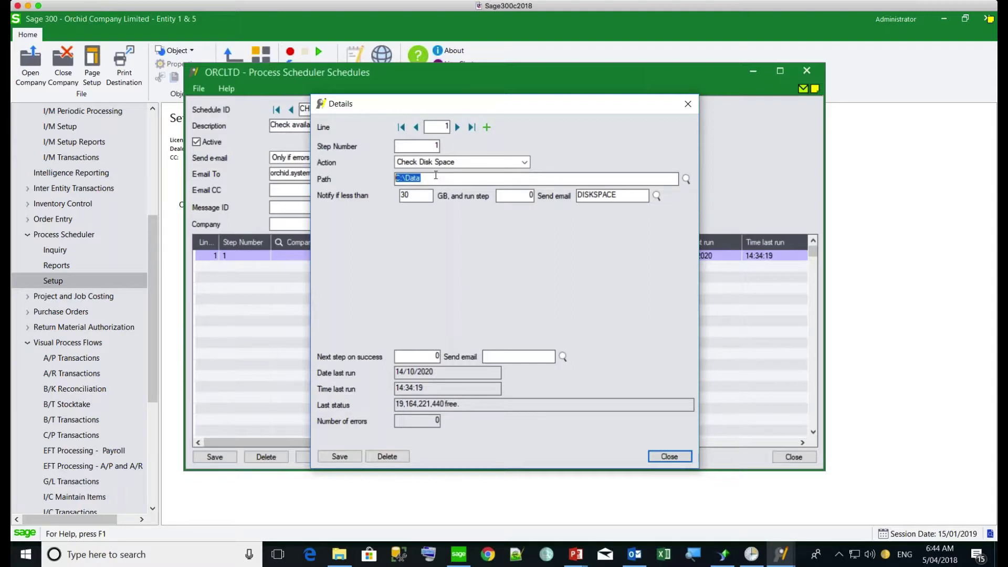
pyautogui.moveTo(415, 199); pyautogui.dragTo(401, 202)
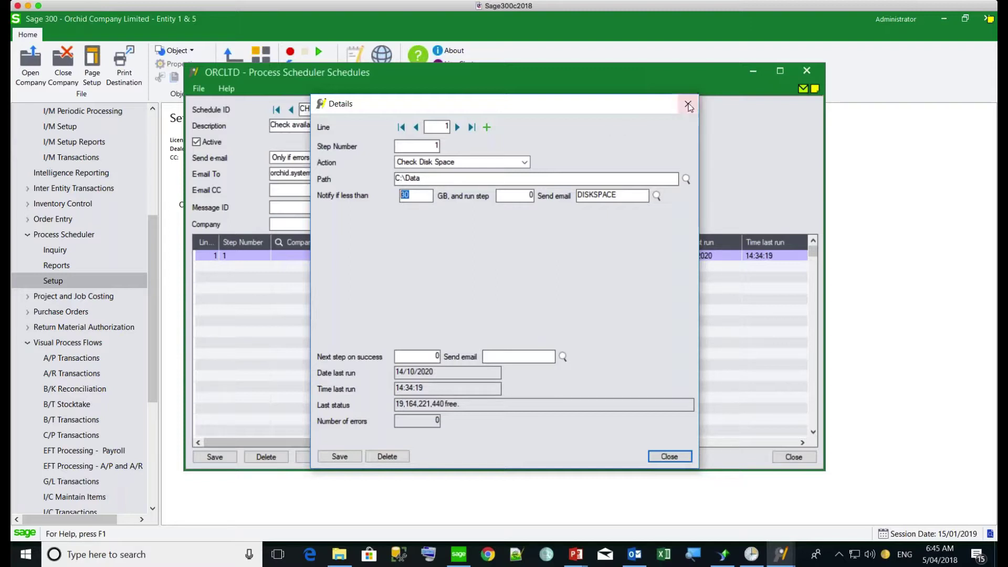
pyautogui.click(688, 103)
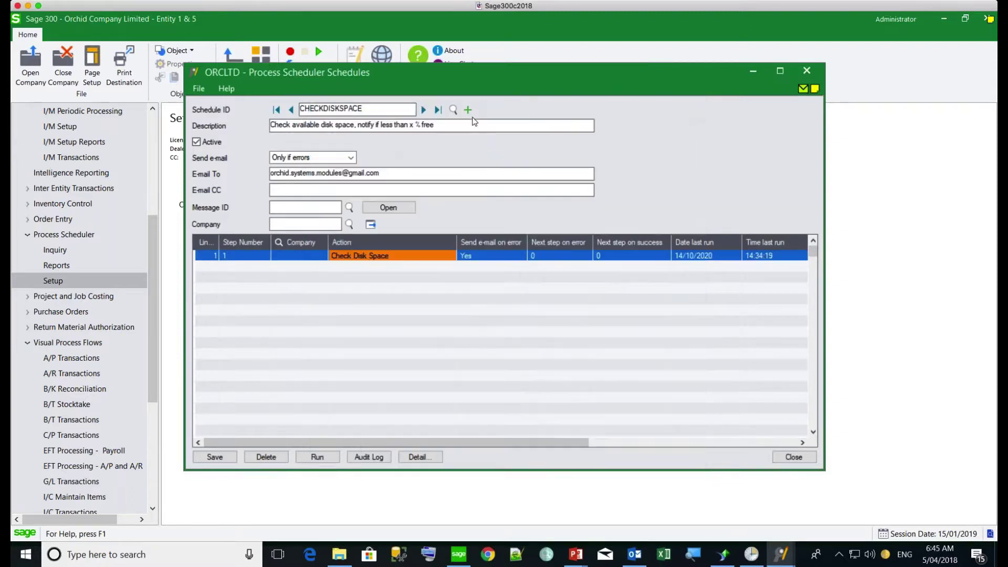
# Step: Load DAILYCHECKS and review both Run Extender Script steps, including AR Customer Aging Email Notification
pyautogui.click(424, 110)
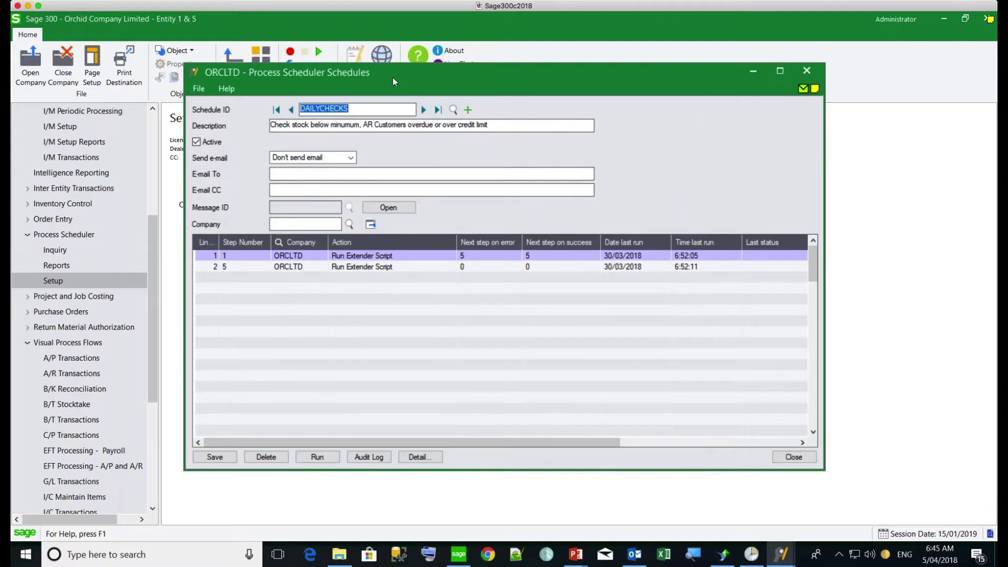
pyautogui.click(338, 257)
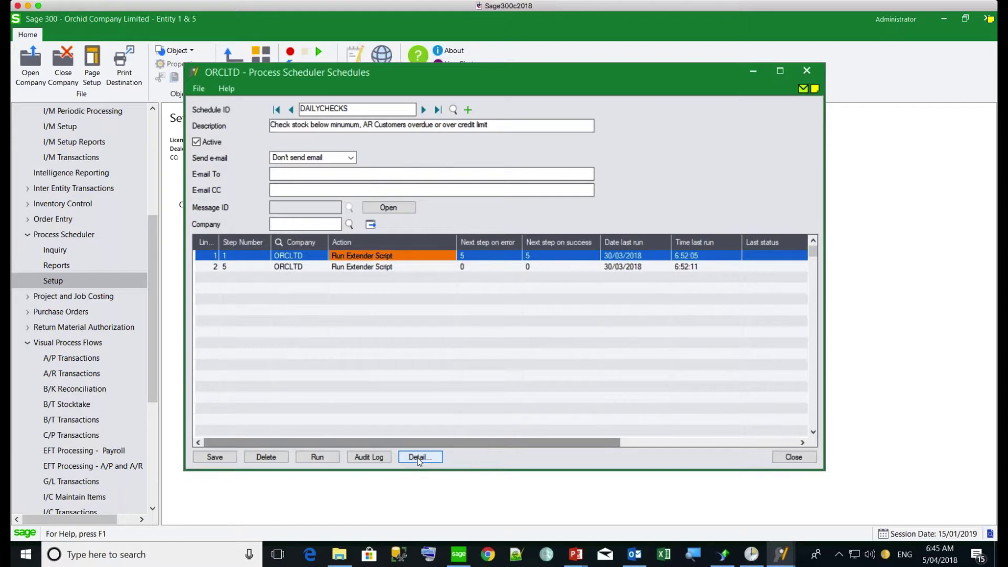
pyautogui.click(417, 458)
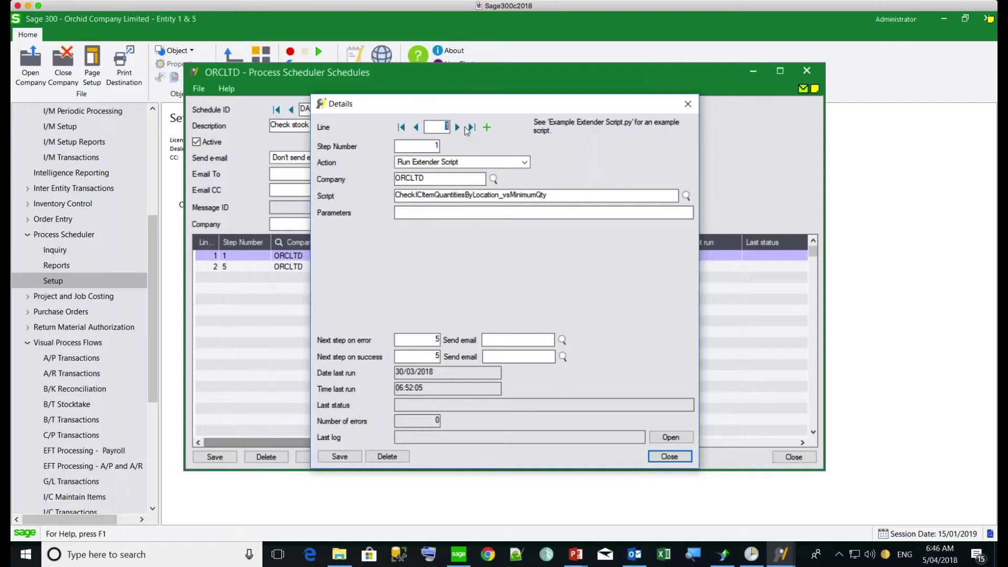
pyautogui.click(458, 127)
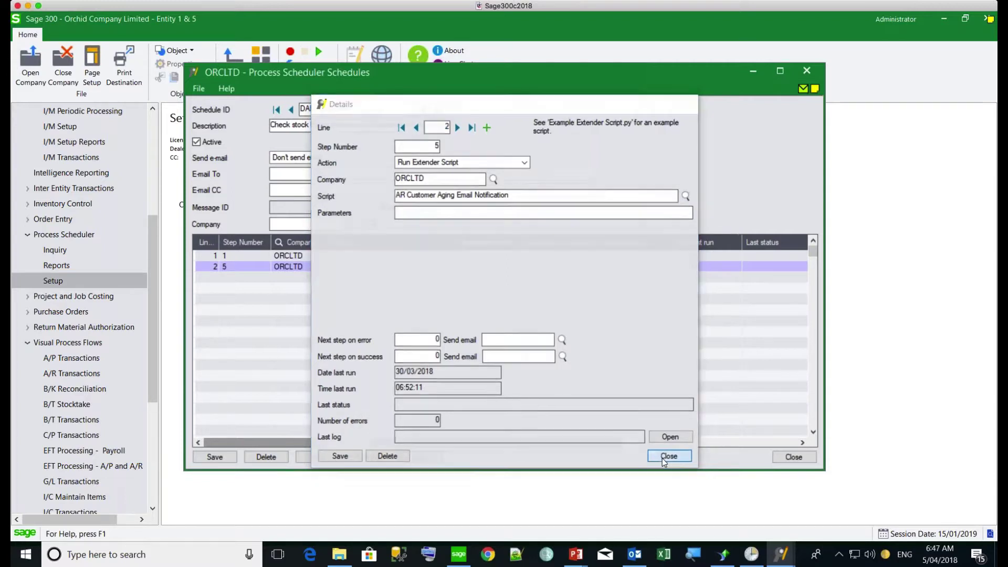
pyautogui.click(668, 456)
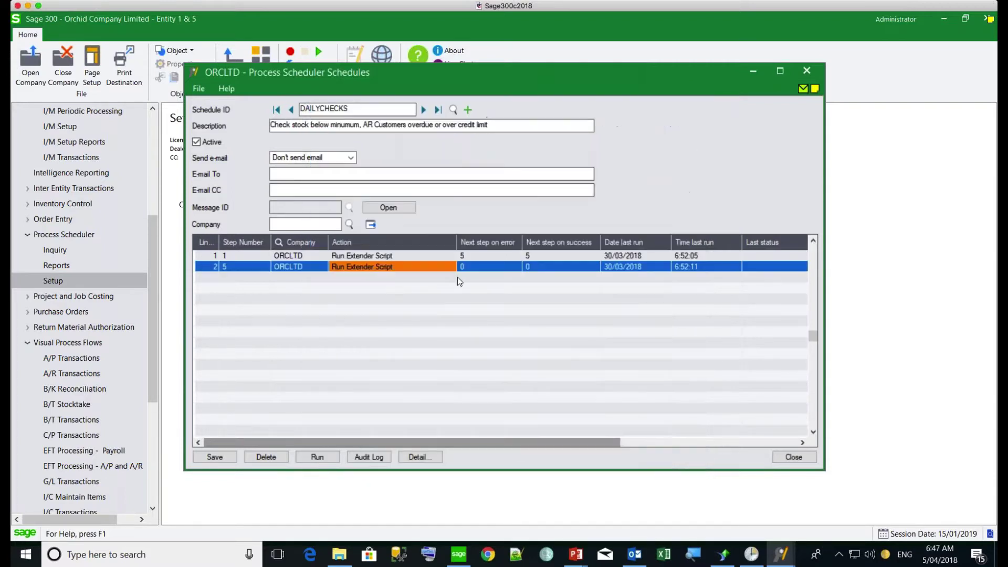
# Step: Review DATABASEDUMP's ORCLTD and ORCIN2 dump step details, including the dump file path, then advance to DAYEND
pyautogui.click(423, 110)
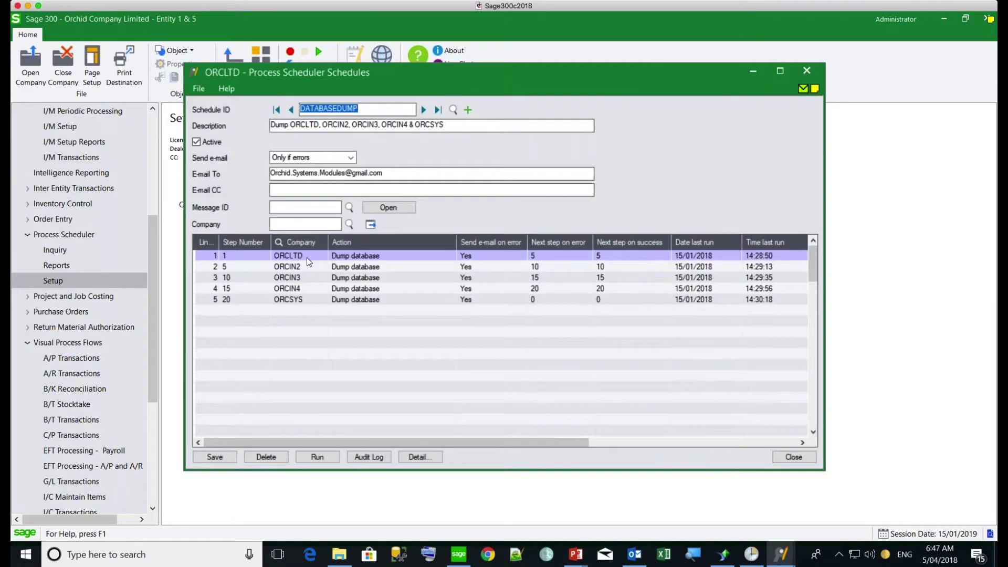
pyautogui.click(420, 457)
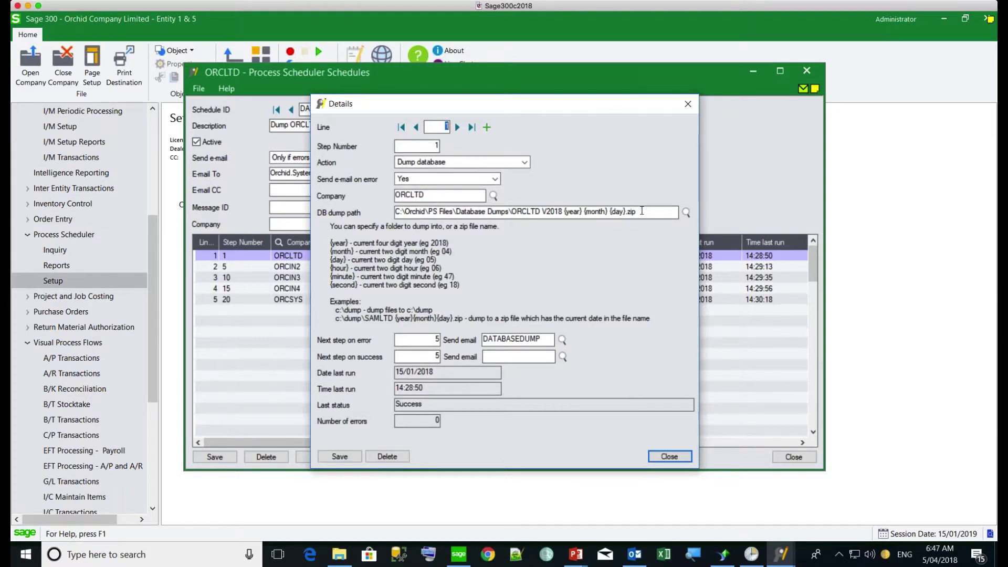
pyautogui.click(641, 211)
pyautogui.click(457, 127)
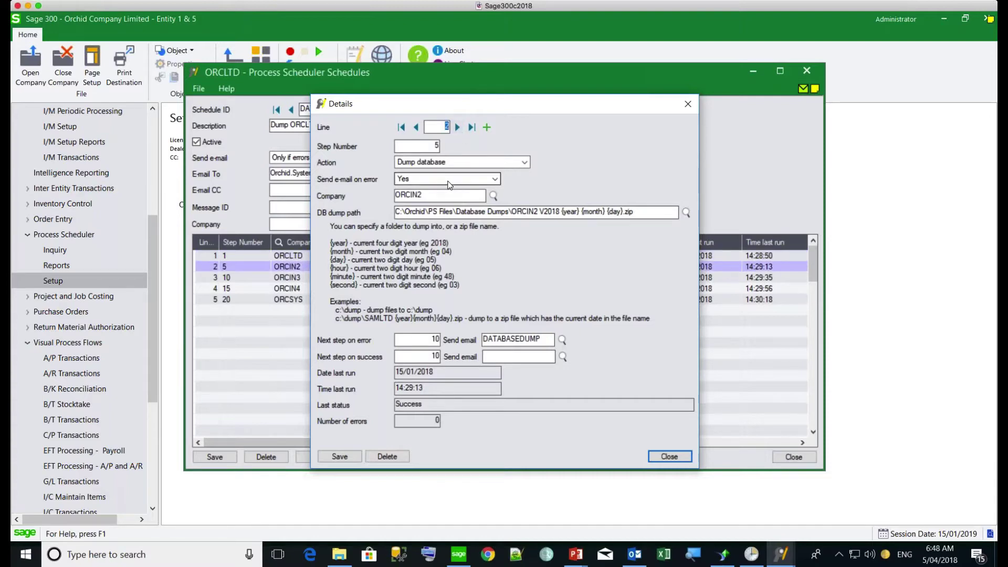
pyautogui.click(661, 456)
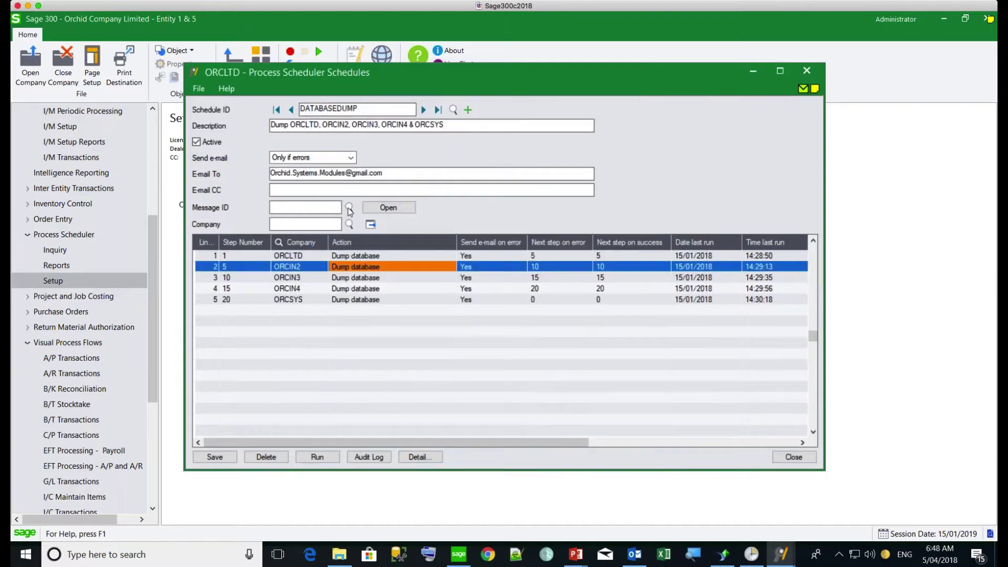
pyautogui.click(423, 110)
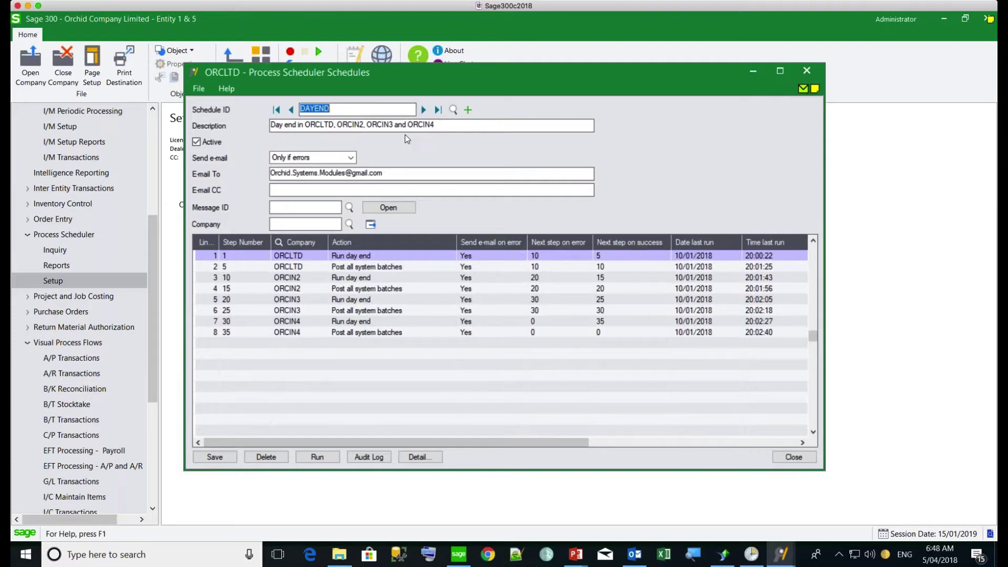
# Step: Select DAYEND's first step, Run day end for ORCLTD, to review the step grid
pyautogui.click(342, 259)
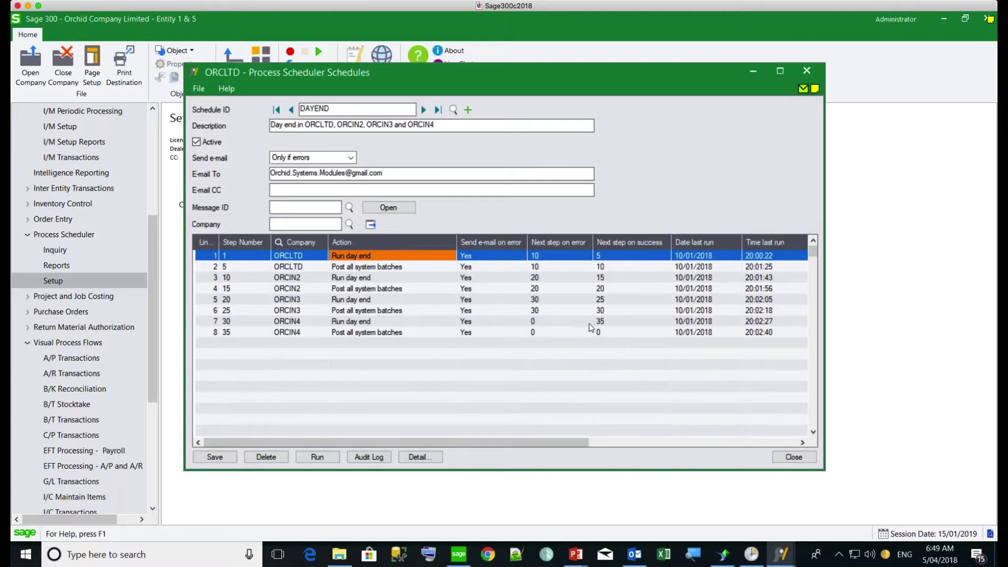
pyautogui.click(422, 456)
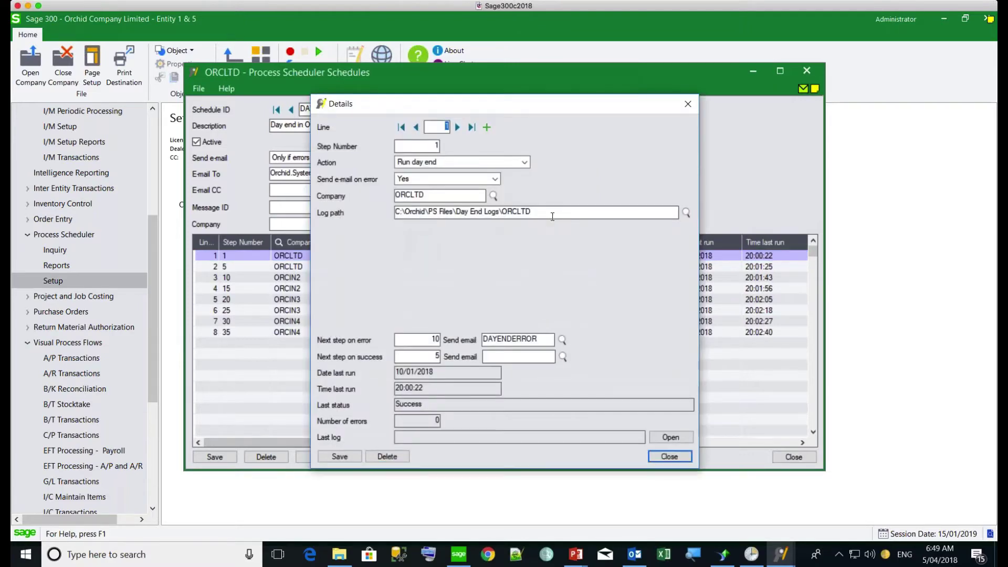
pyautogui.moveTo(551, 212); pyautogui.dragTo(371, 211)
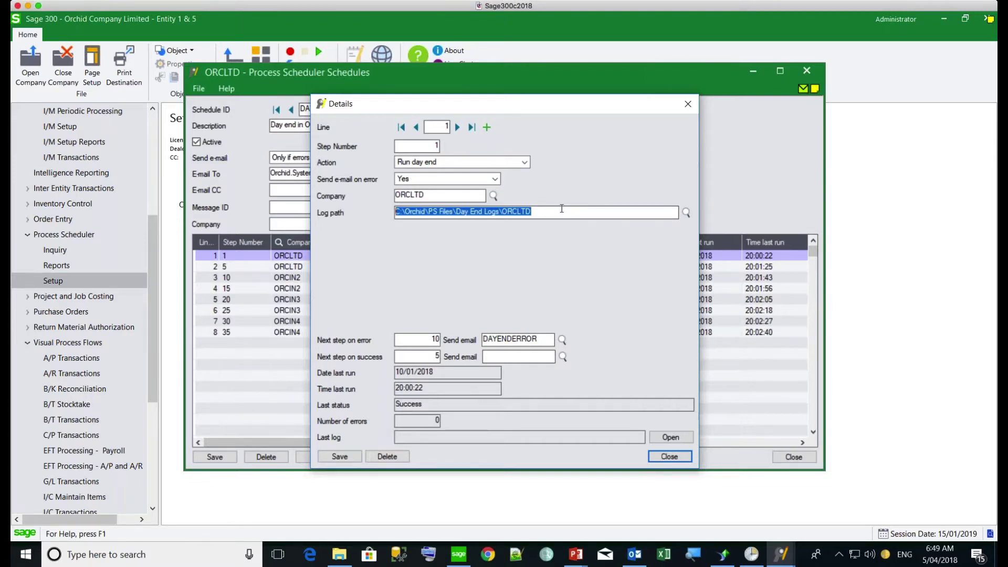
pyautogui.click(668, 457)
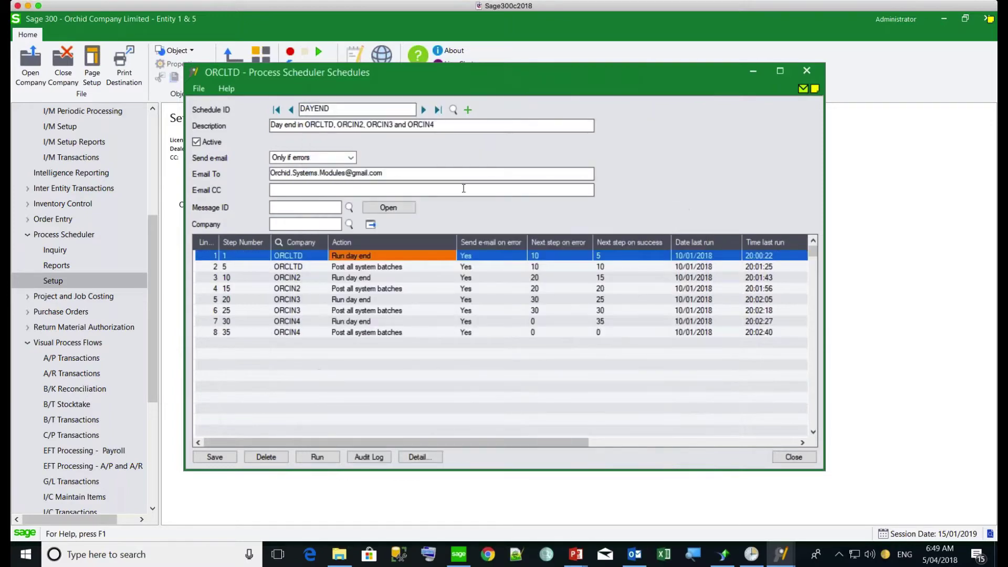
# Step: Skip past DICORCIN2 to the DICORCINALL schedule and select its first step
pyautogui.click(424, 110)
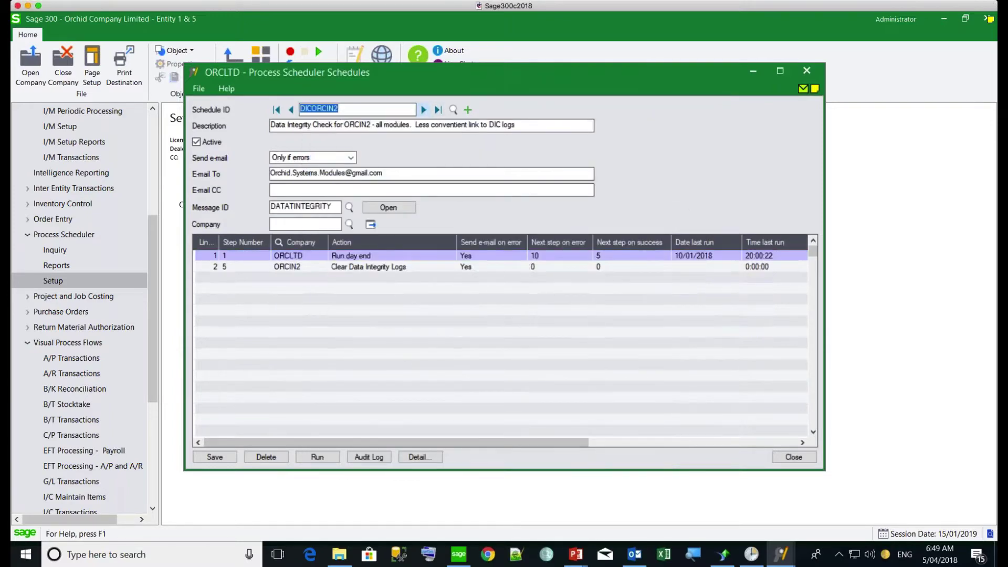
pyautogui.click(424, 110)
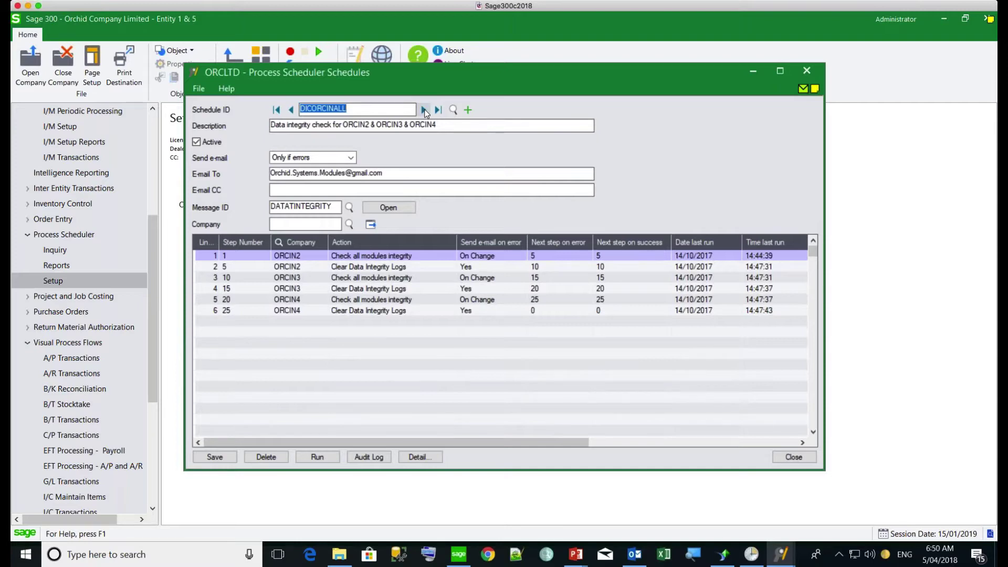
pyautogui.click(344, 257)
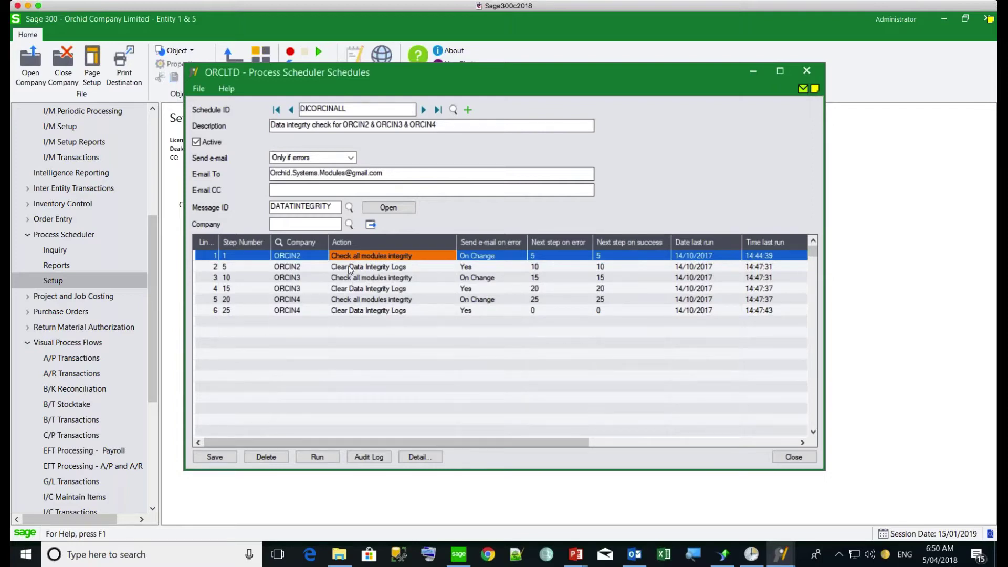
# Step: Open step 1's details, keep Check all modules integrity as the action, and view the e-mail on error options
pyautogui.click(417, 456)
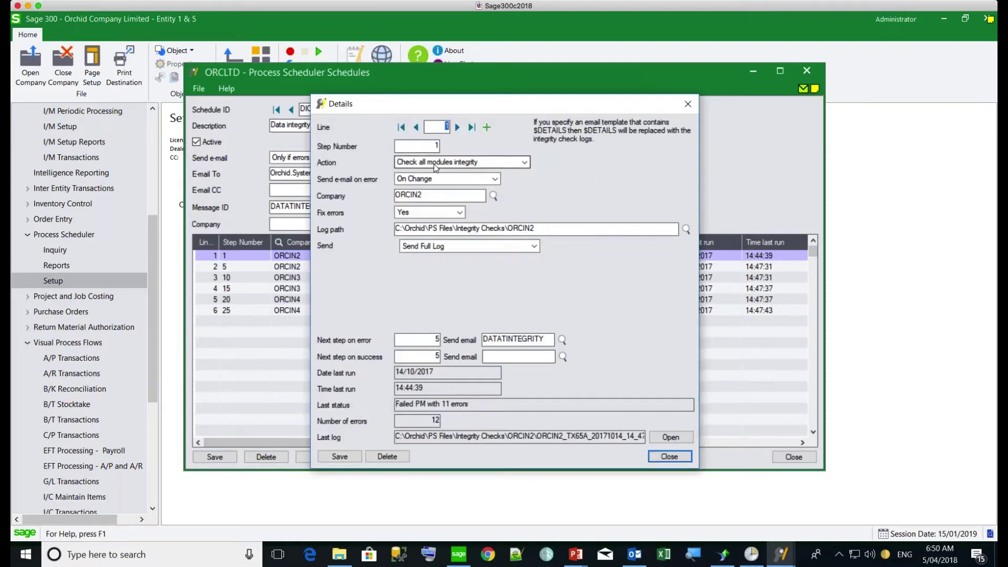
pyautogui.click(435, 162)
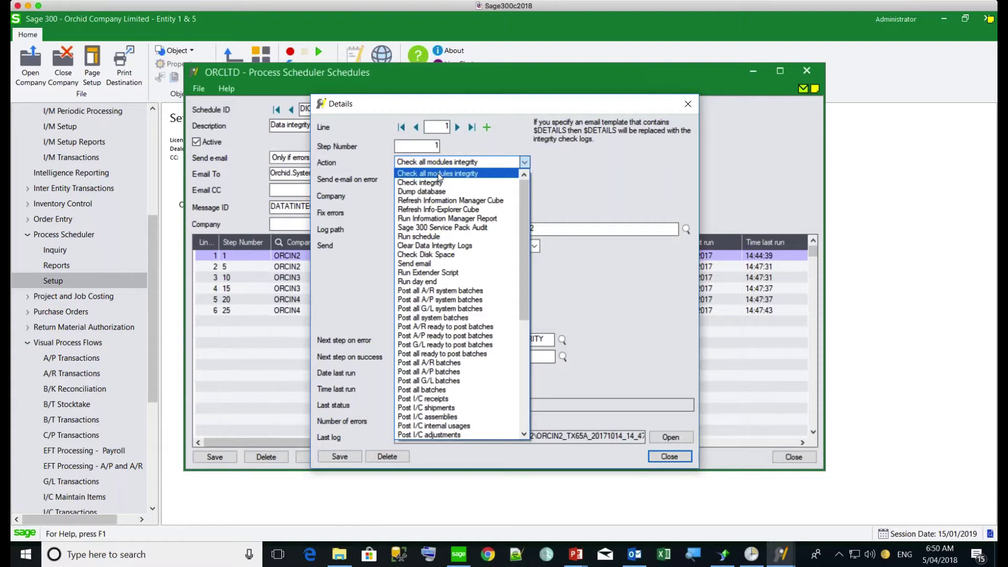
pyautogui.click(437, 172)
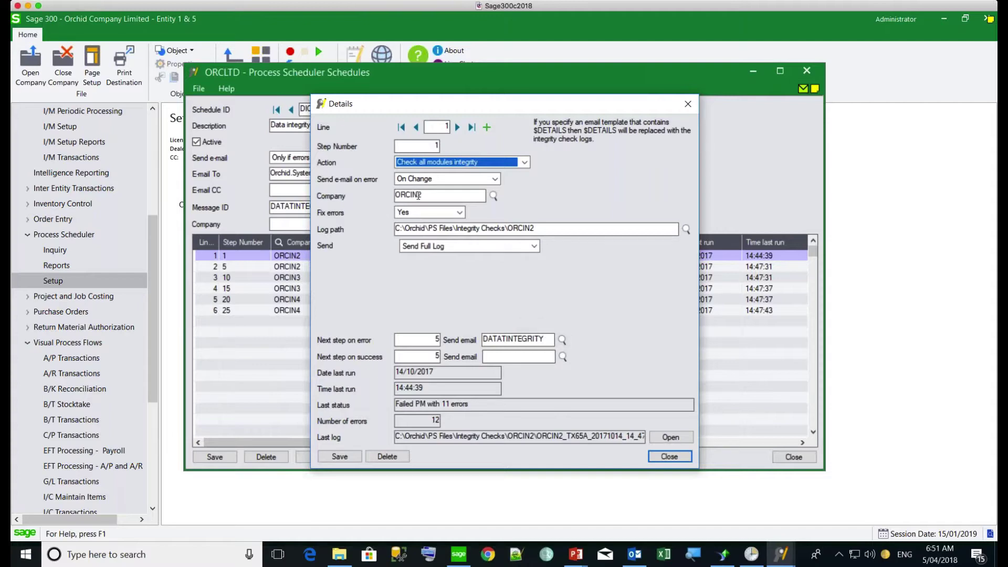
pyautogui.click(447, 179)
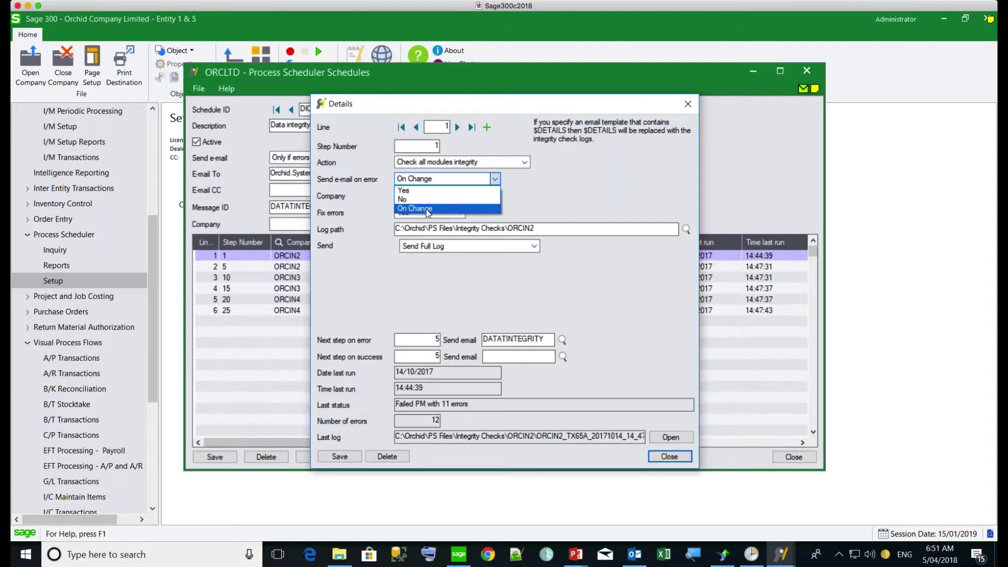
# Step: Keep e-mail on error On Change and fix errors Yes, review steps 2 and 3, then close details
pyautogui.click(426, 209)
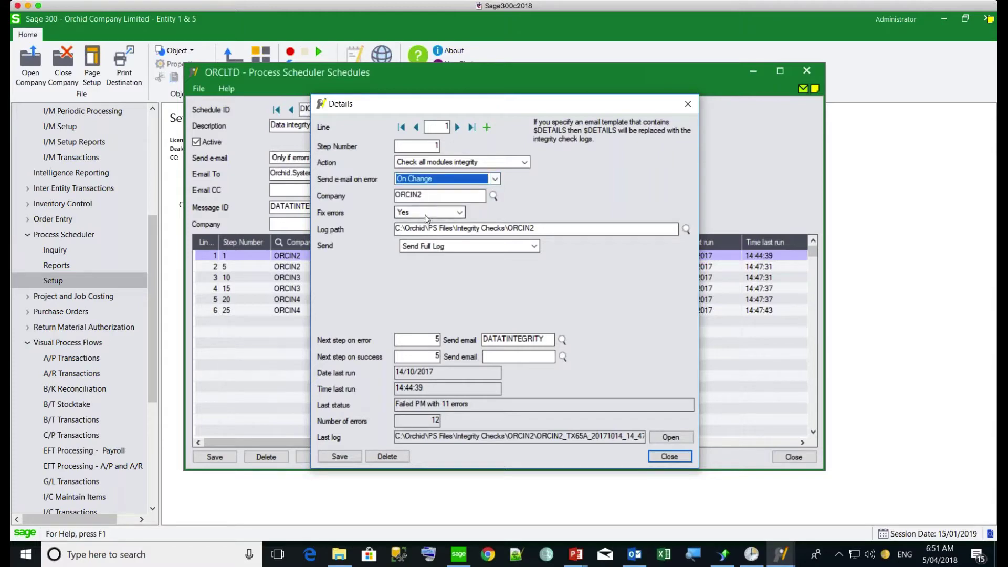
pyautogui.click(428, 216)
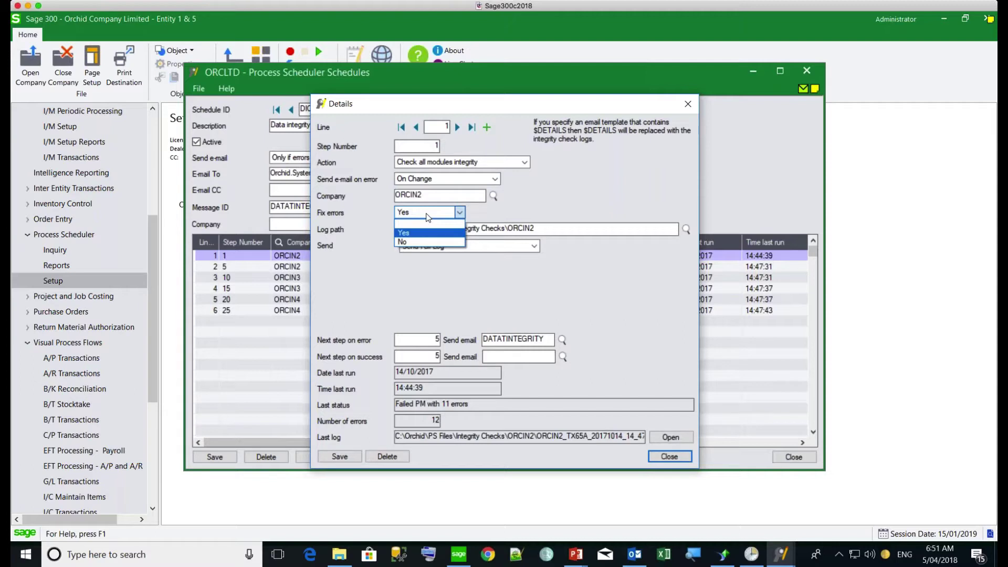
pyautogui.click(428, 216)
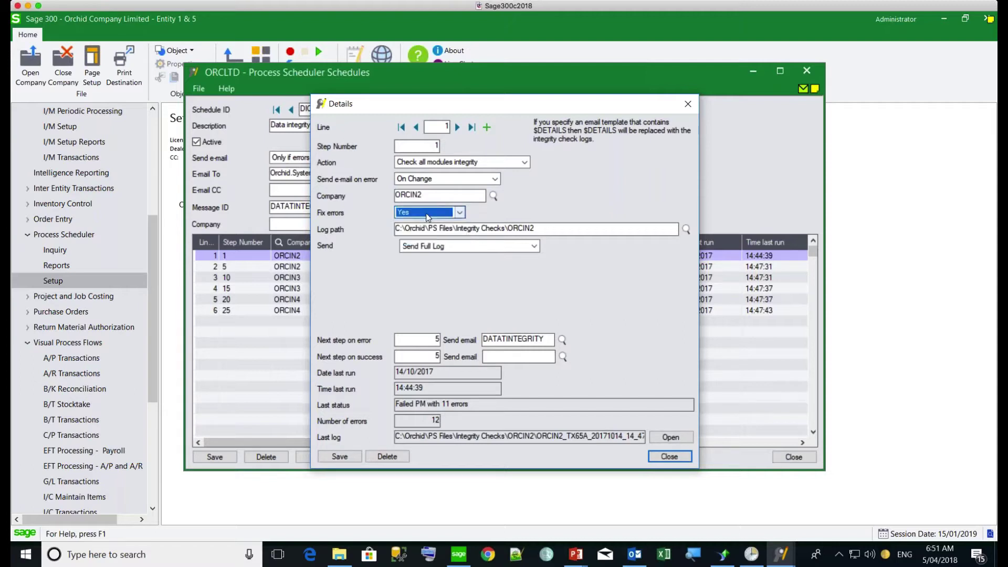
pyautogui.click(458, 127)
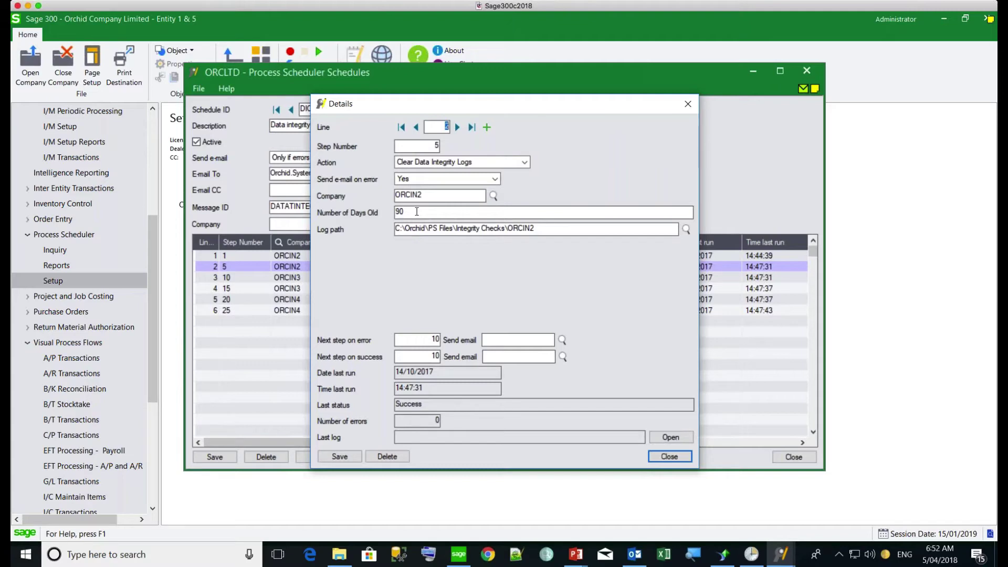
pyautogui.click(457, 128)
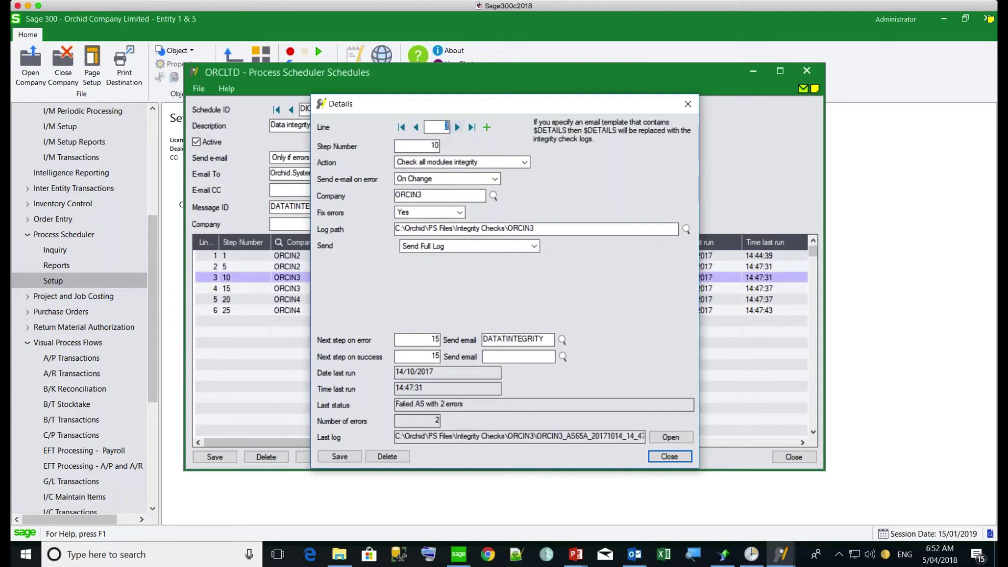
pyautogui.click(669, 457)
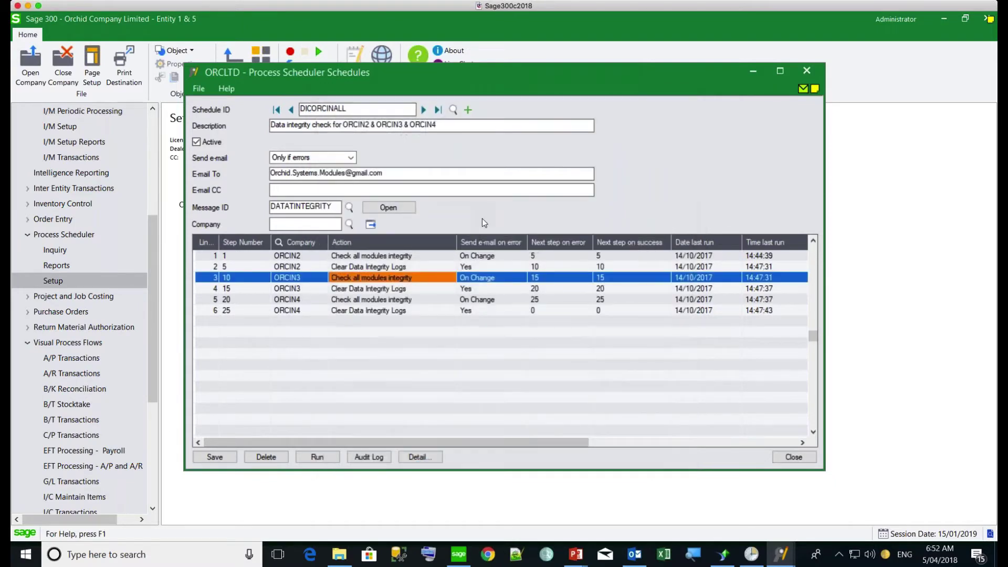
# Step: Move to DICORCLTD and open step 1's details, keeping Check integrity as the action
pyautogui.click(424, 110)
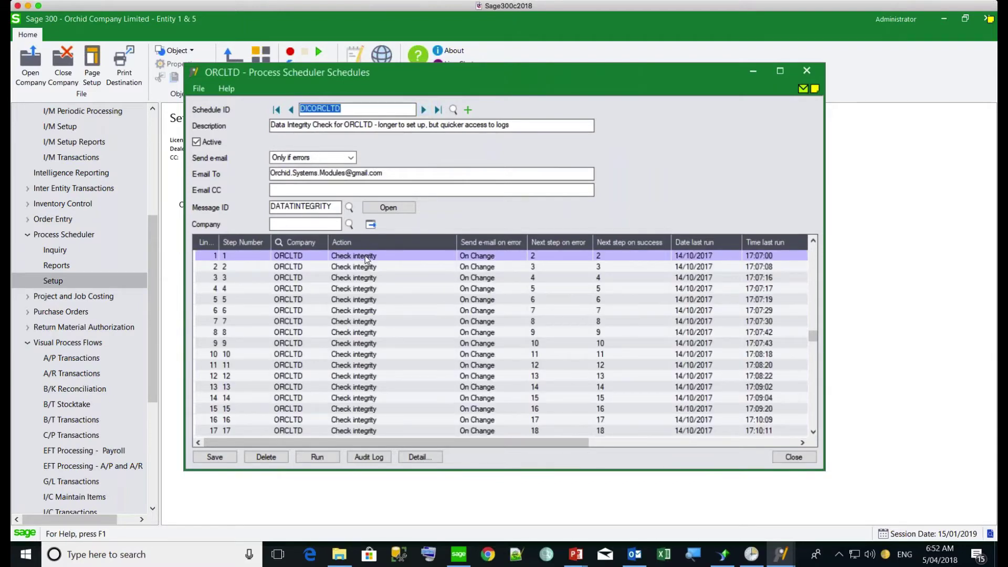
pyautogui.click(364, 256)
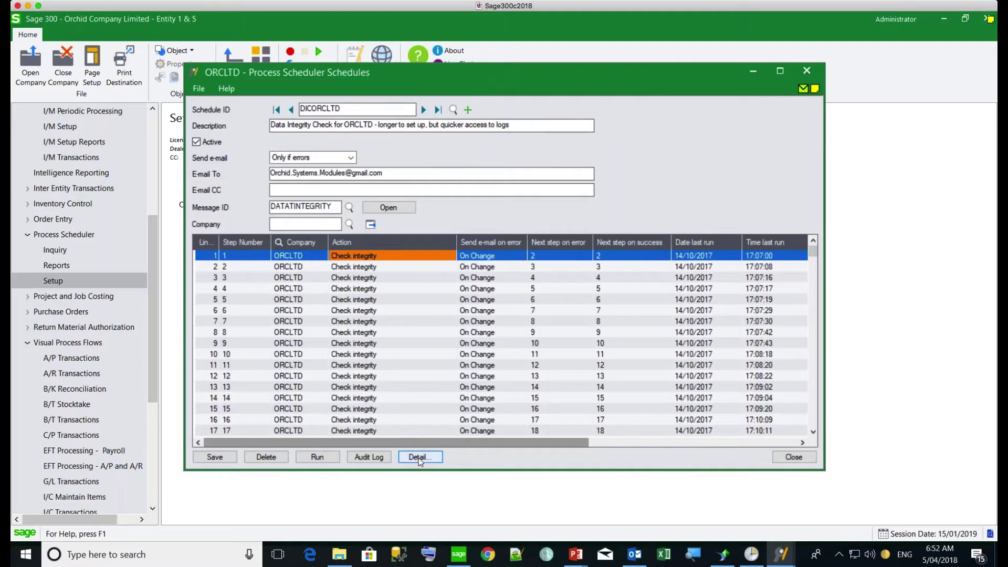
pyautogui.click(420, 457)
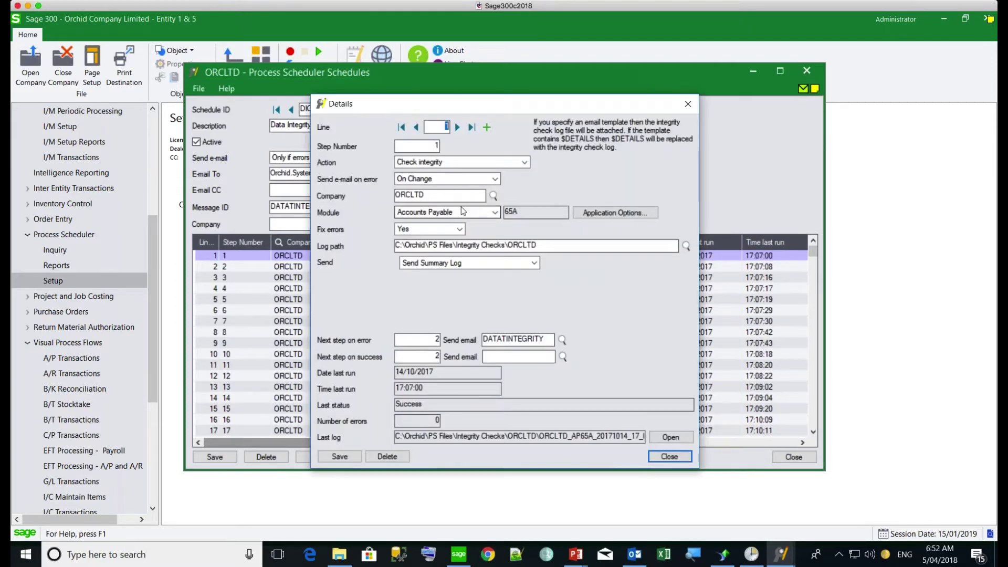
pyautogui.click(524, 163)
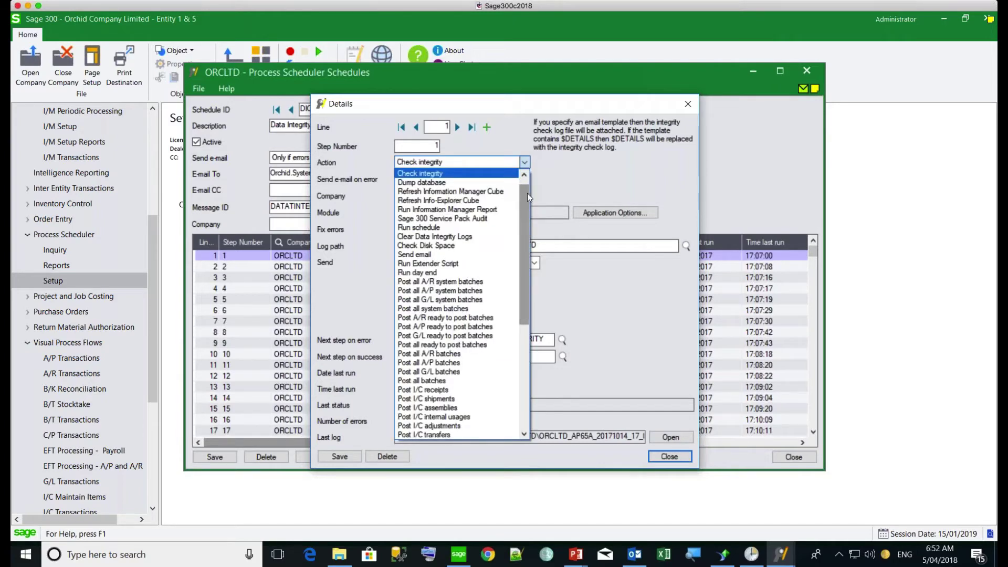
pyautogui.scroll(1, 526, 193)
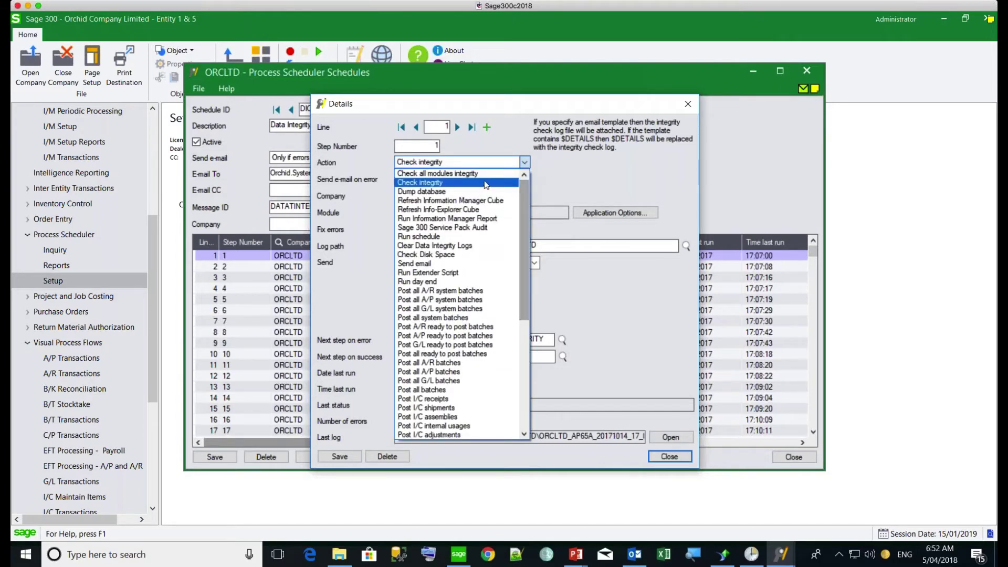
pyautogui.click(435, 184)
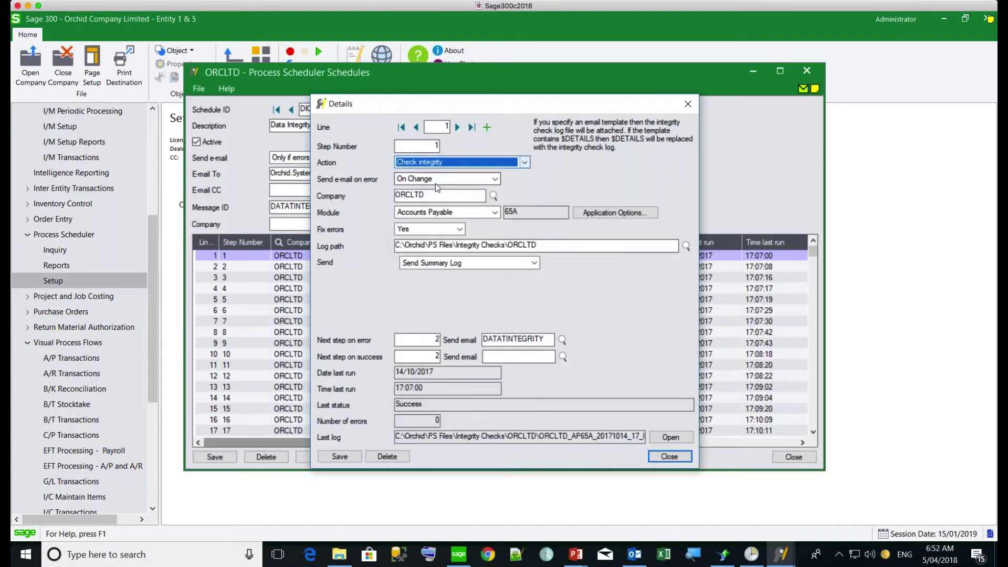
# Step: Confirm module Accounts Payable, e-mail on error On Change and summary log sending, then close details
pyautogui.click(495, 213)
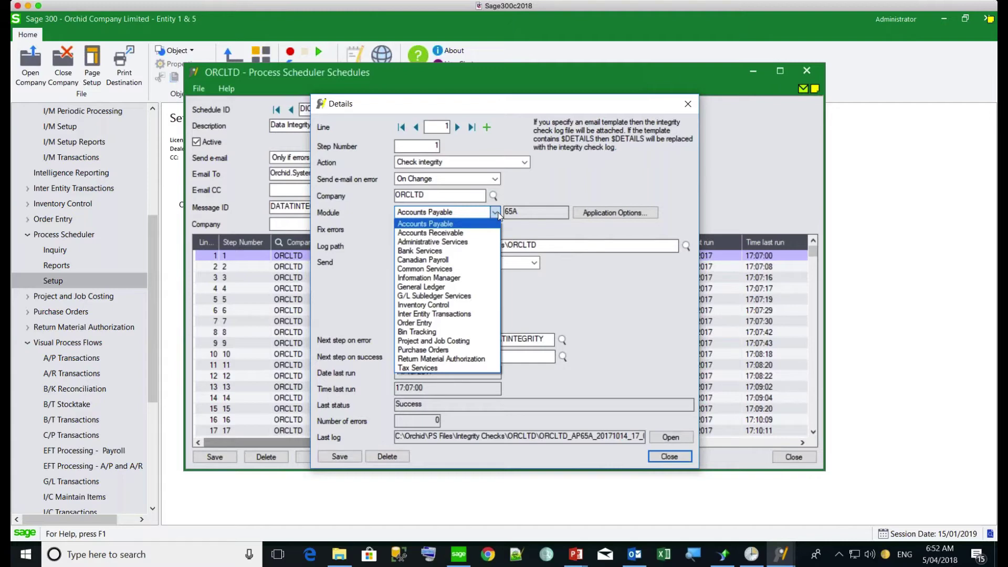
pyautogui.click(496, 213)
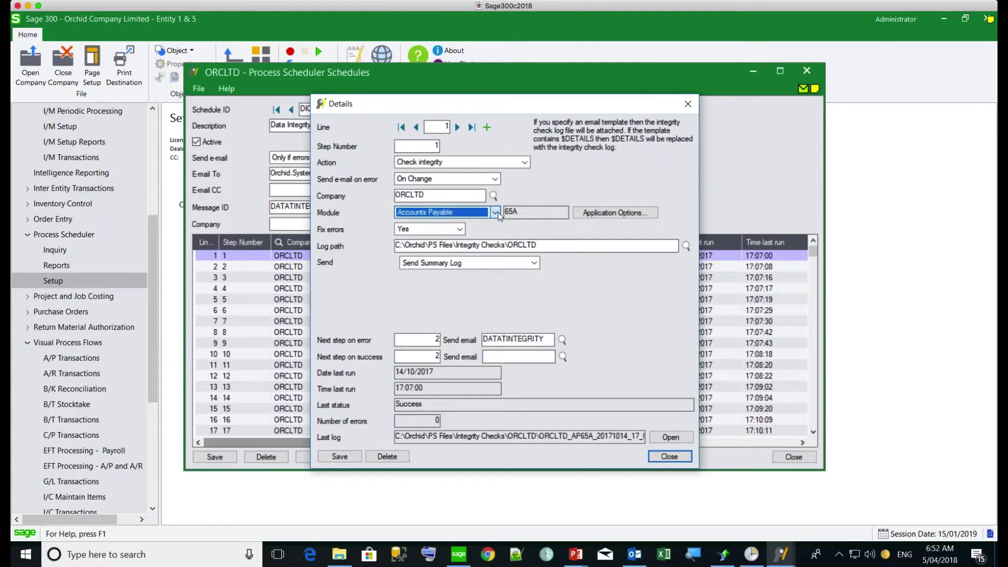
pyautogui.click(440, 183)
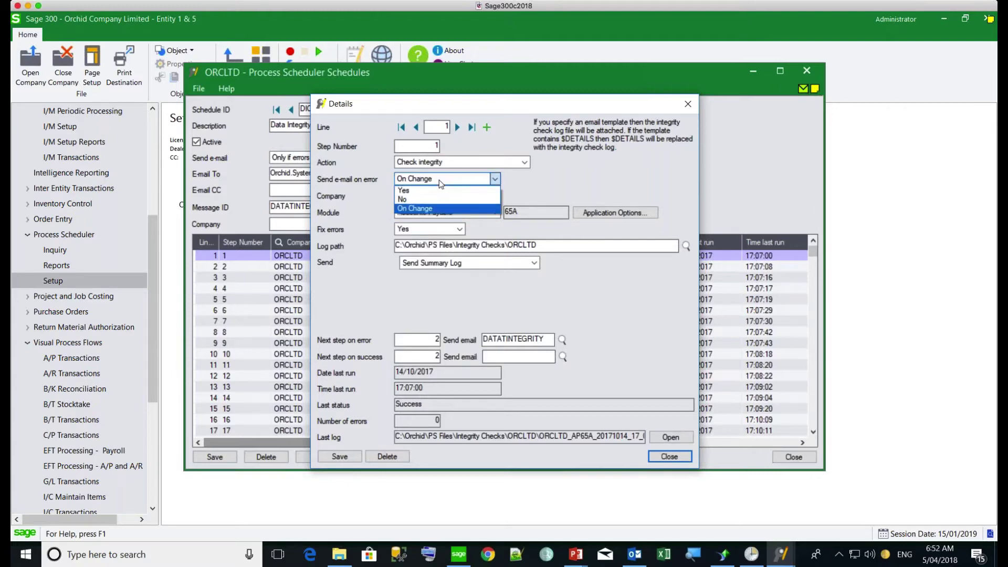
pyautogui.click(440, 182)
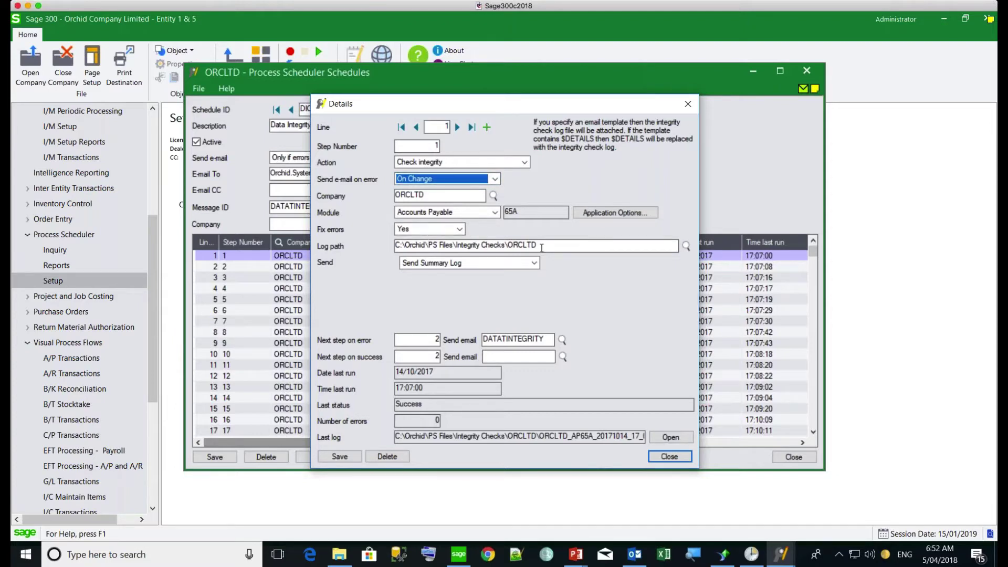
pyautogui.click(500, 268)
pyautogui.click(501, 268)
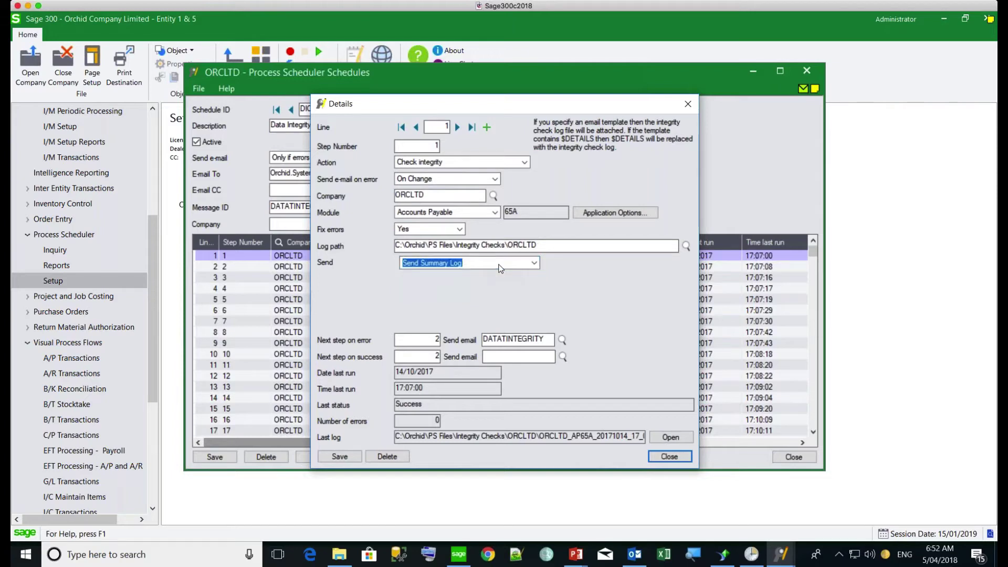
pyautogui.click(666, 456)
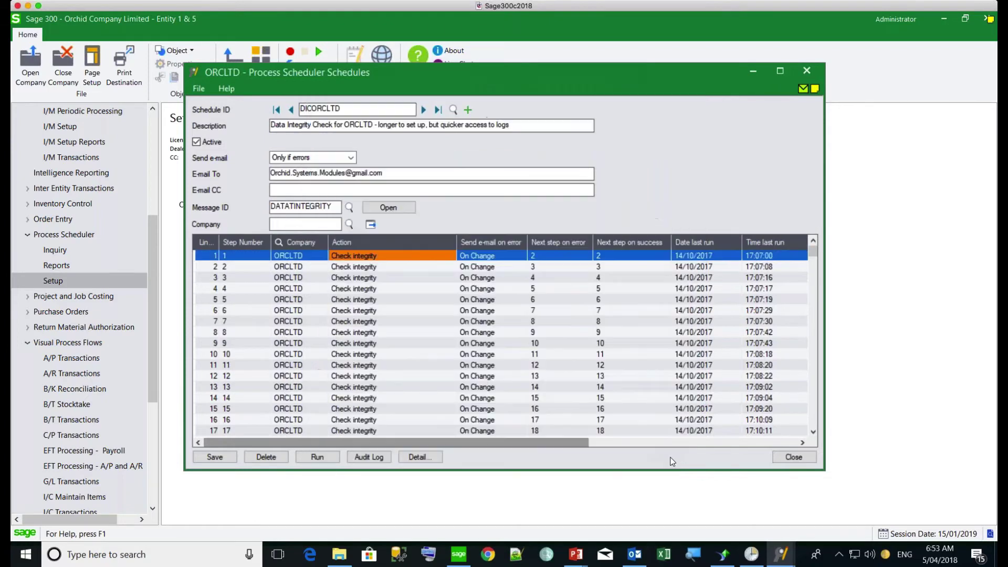
# Step: Page past PUAUDIT and RUNFINREPORTS to the RUNINFOEXPLORERCUBES schedule
pyautogui.click(424, 110)
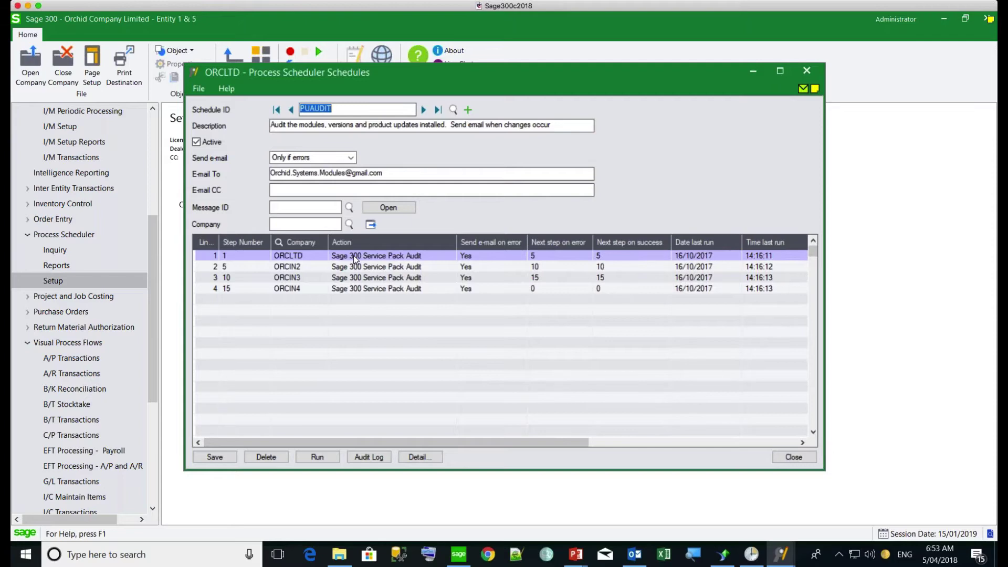
pyautogui.click(423, 110)
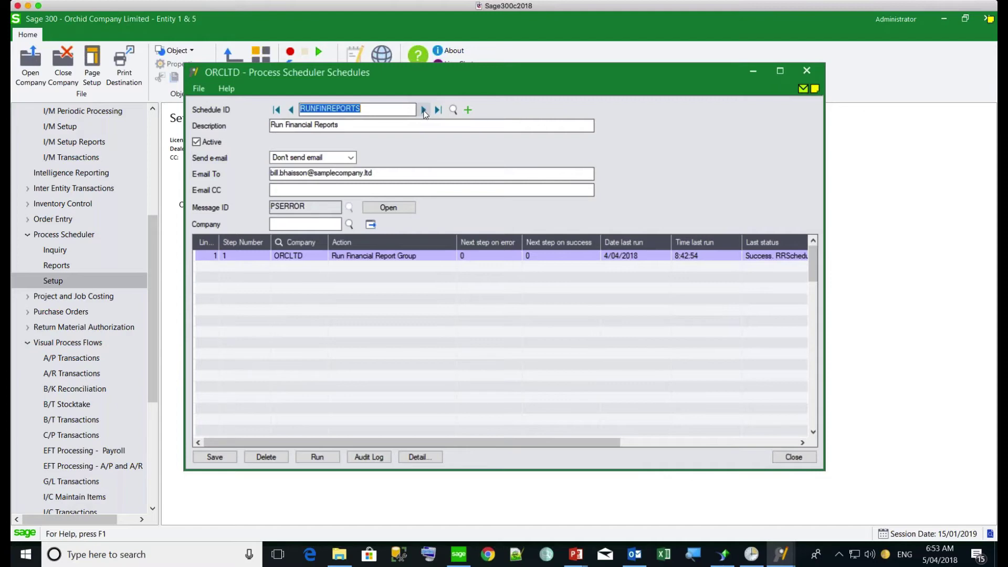
pyautogui.click(423, 110)
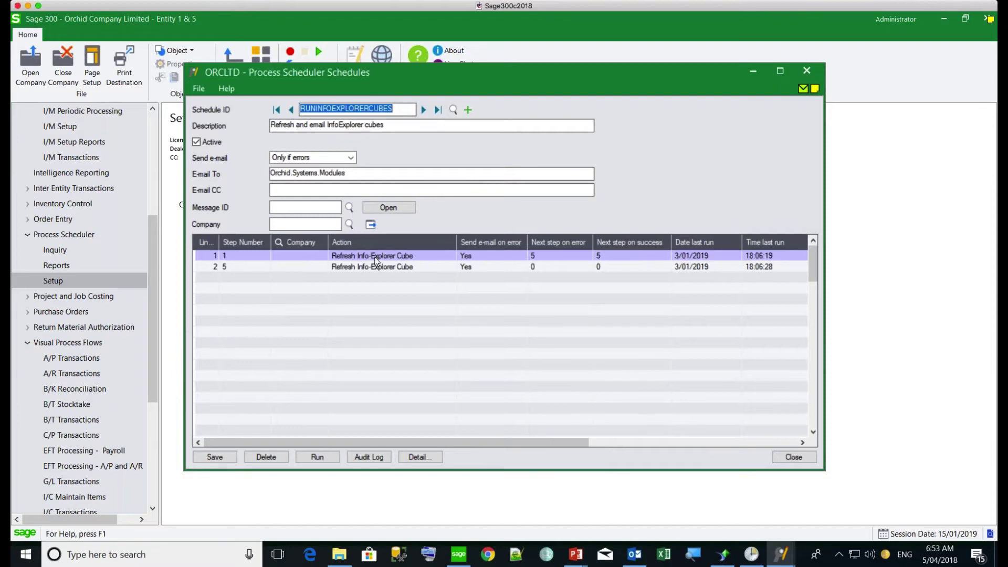
pyautogui.click(374, 256)
pyautogui.click(420, 457)
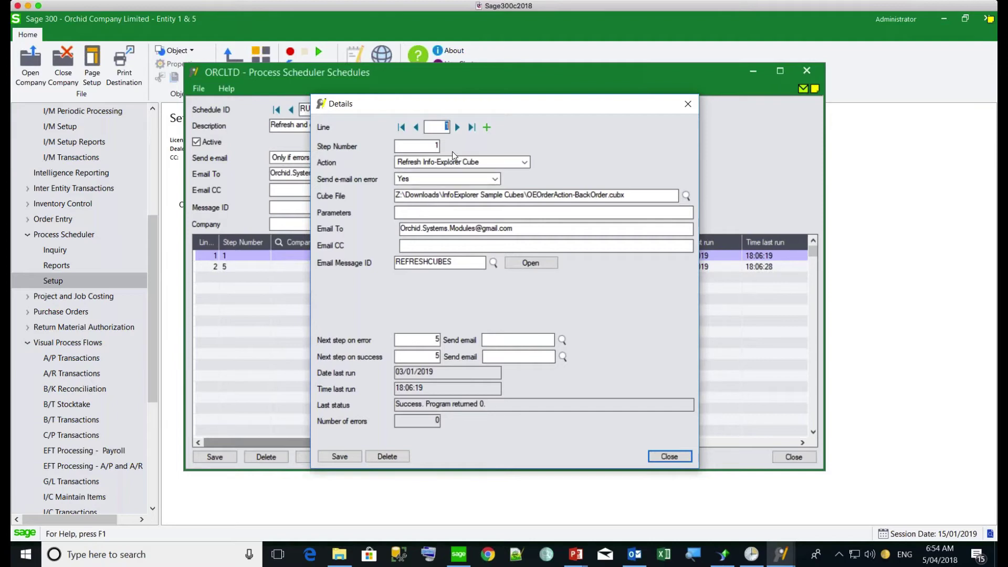
pyautogui.click(457, 127)
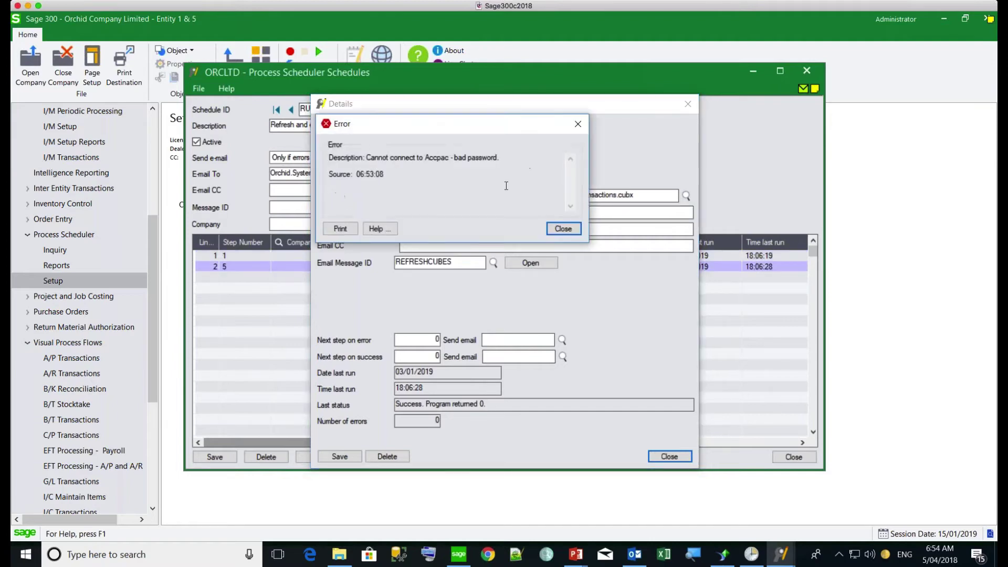
pyautogui.click(560, 227)
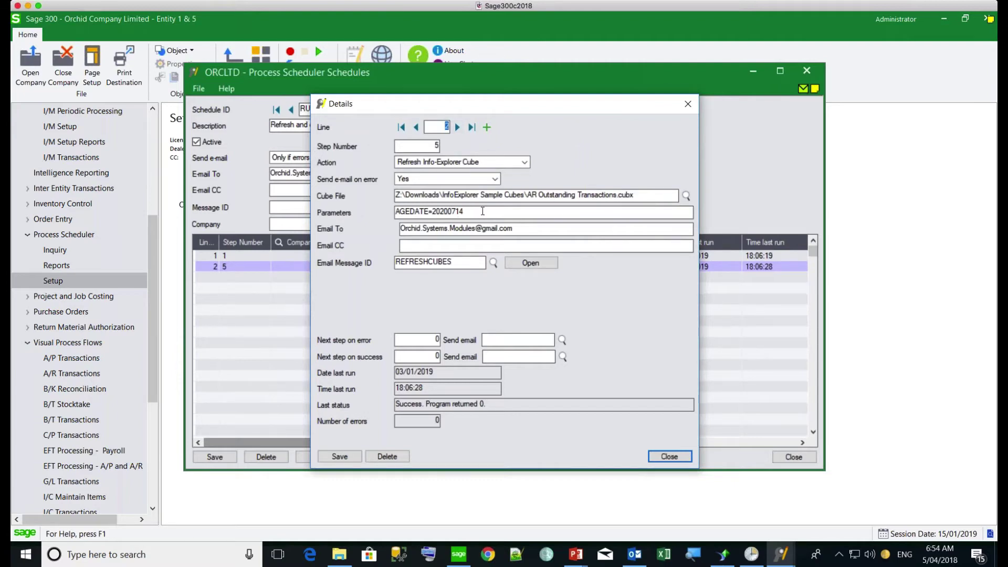
pyautogui.moveTo(482, 211); pyautogui.dragTo(393, 210)
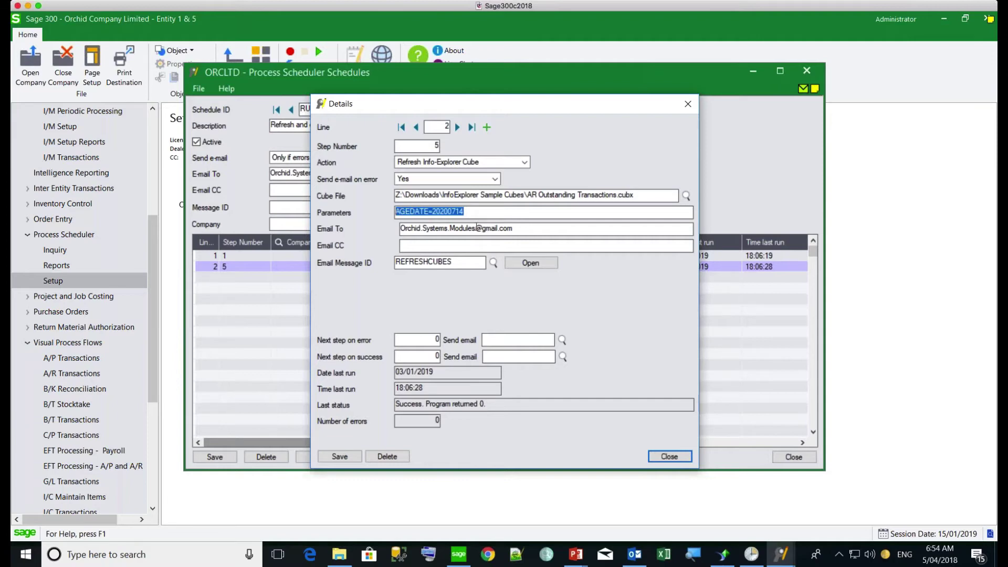
pyautogui.click(662, 458)
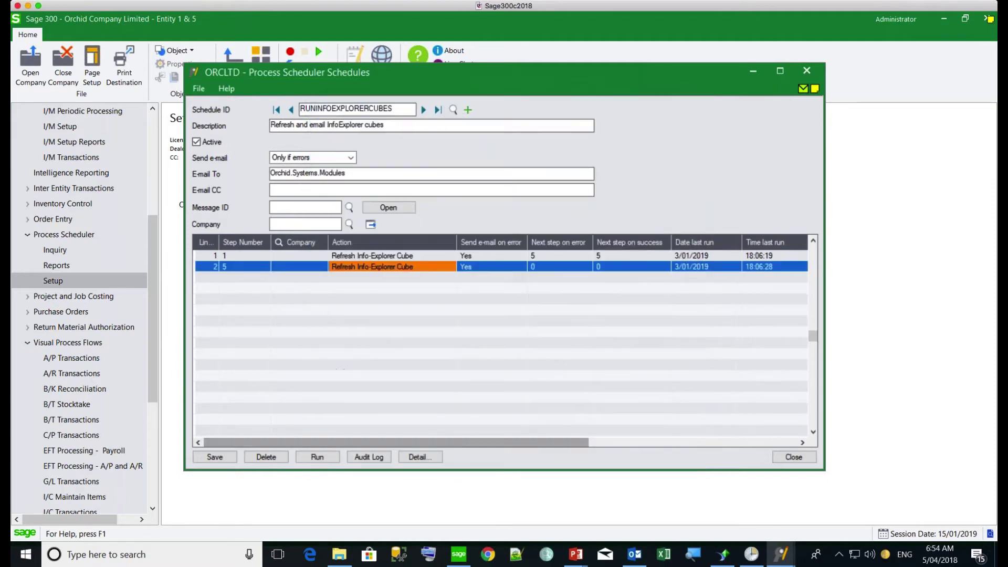
# Step: Advance past RUNREPORTS to RUNSCHEDULES and open its first step's details
pyautogui.click(423, 110)
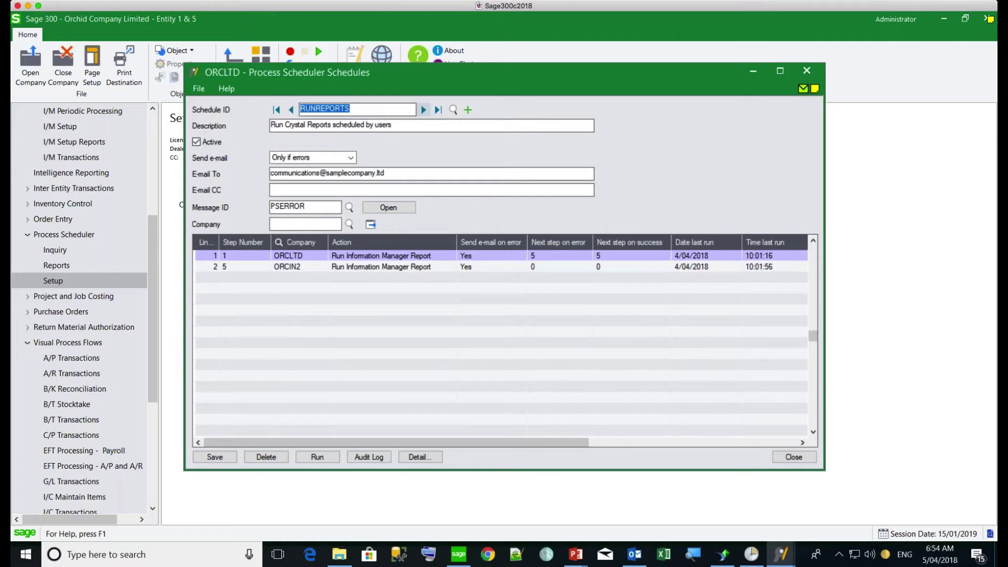
pyautogui.click(423, 110)
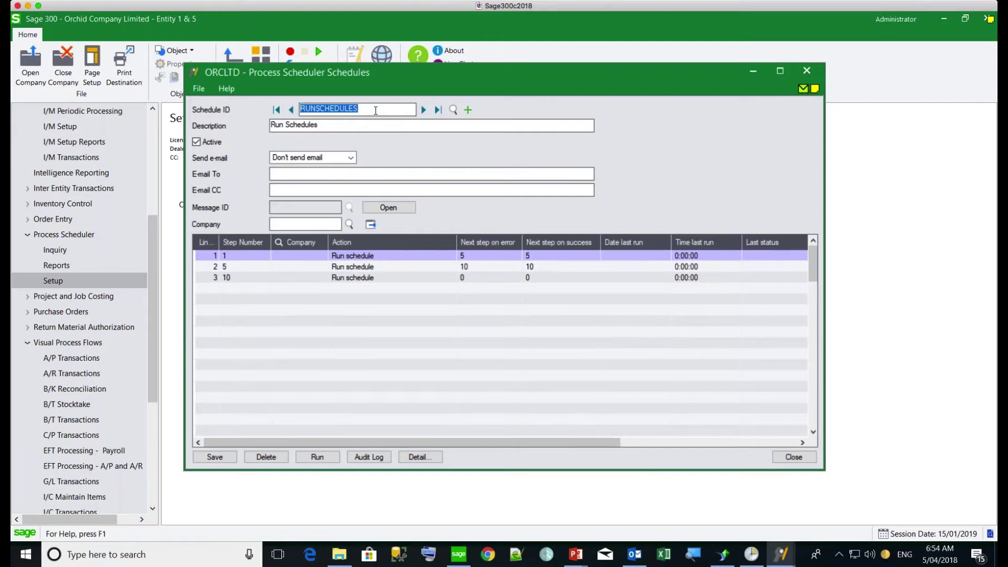
pyautogui.click(354, 256)
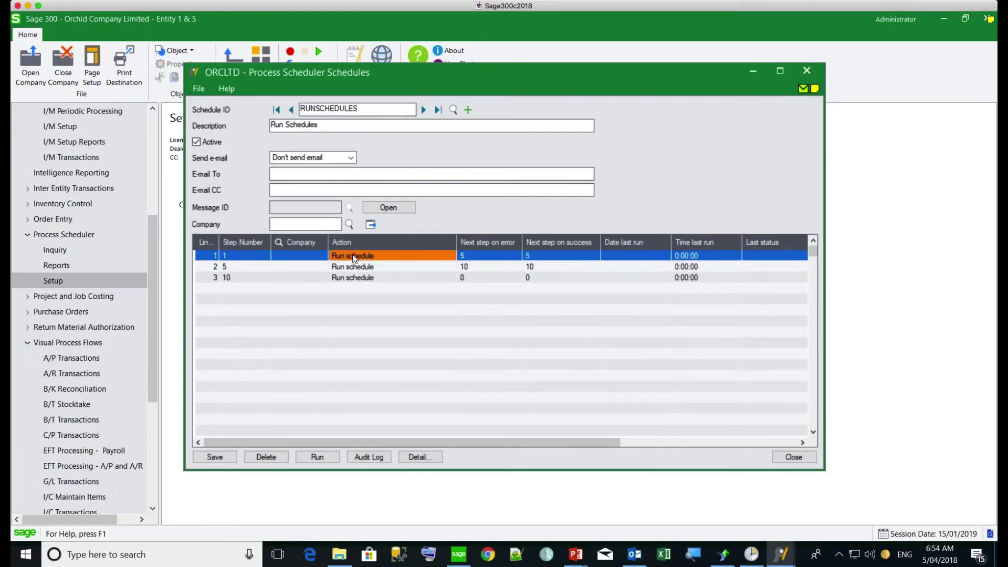
pyautogui.click(417, 458)
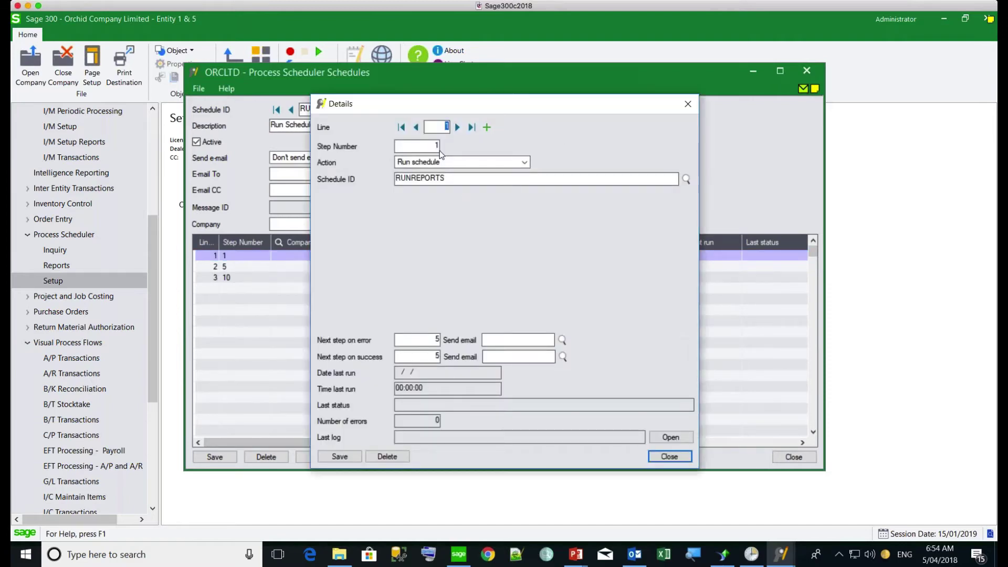
# Step: Browse the second and third Run schedule steps, ending on RUNINFOEXPLORERCUBES, then close the details
pyautogui.click(457, 127)
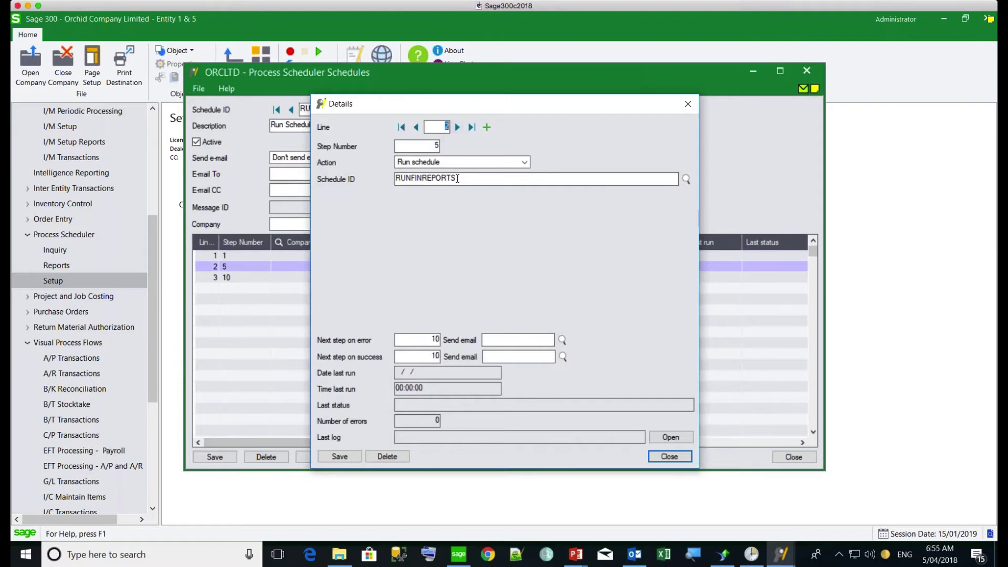
pyautogui.click(457, 127)
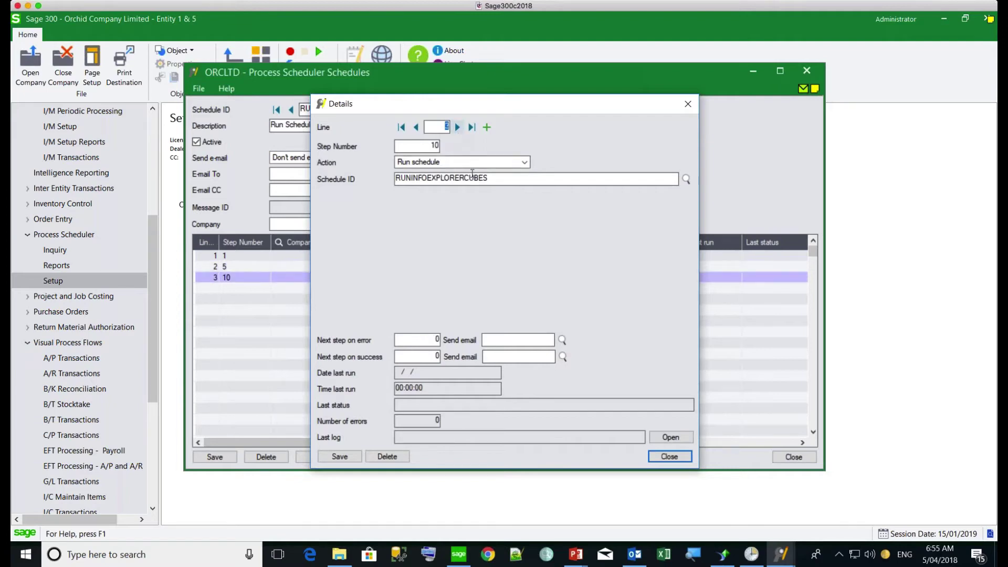
pyautogui.click(506, 180)
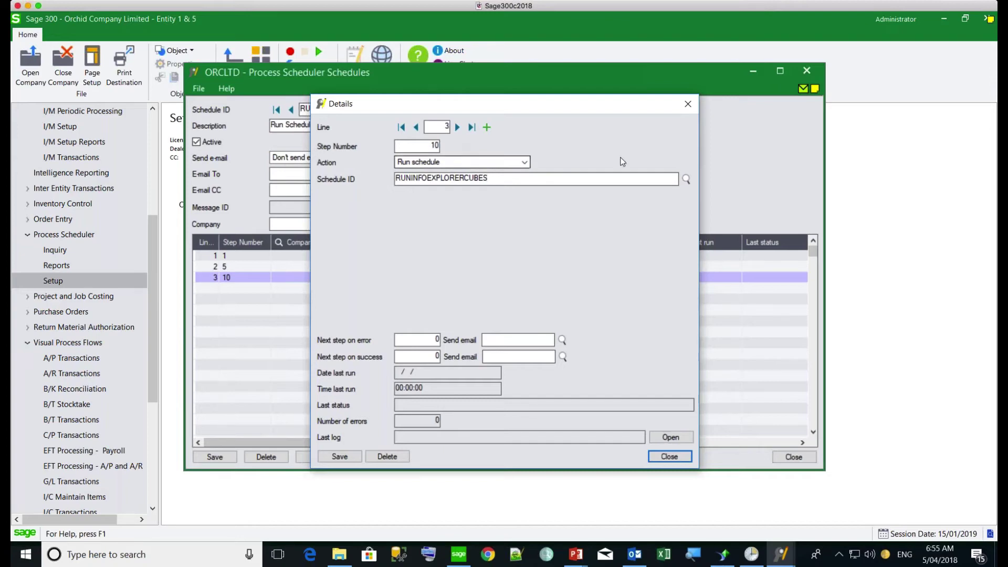
pyautogui.click(687, 104)
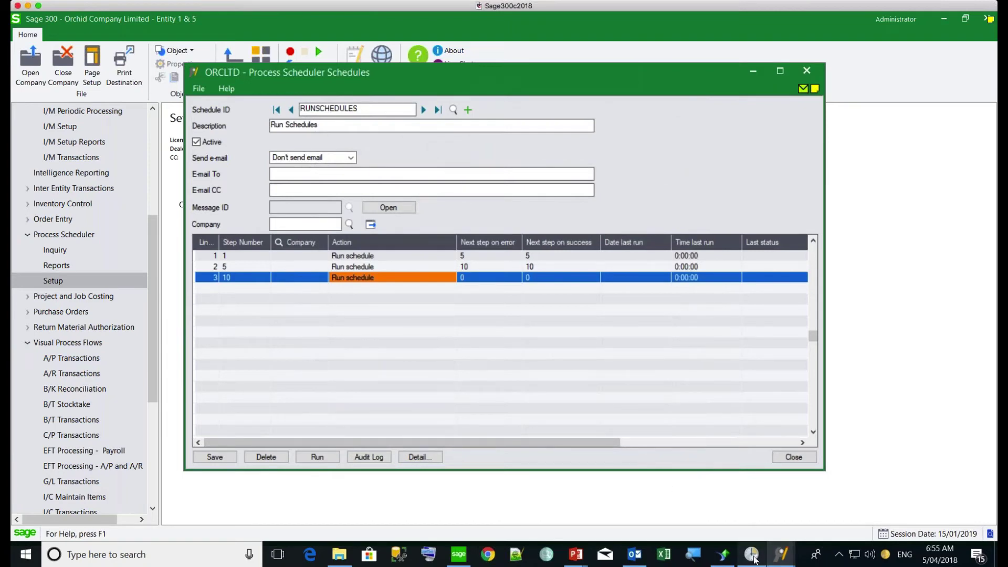
# Step: Inspect PS_RunCrystalReports's start-a-program action in Task Scheduler, cancelling out without changes
pyautogui.moveTo(754, 559)
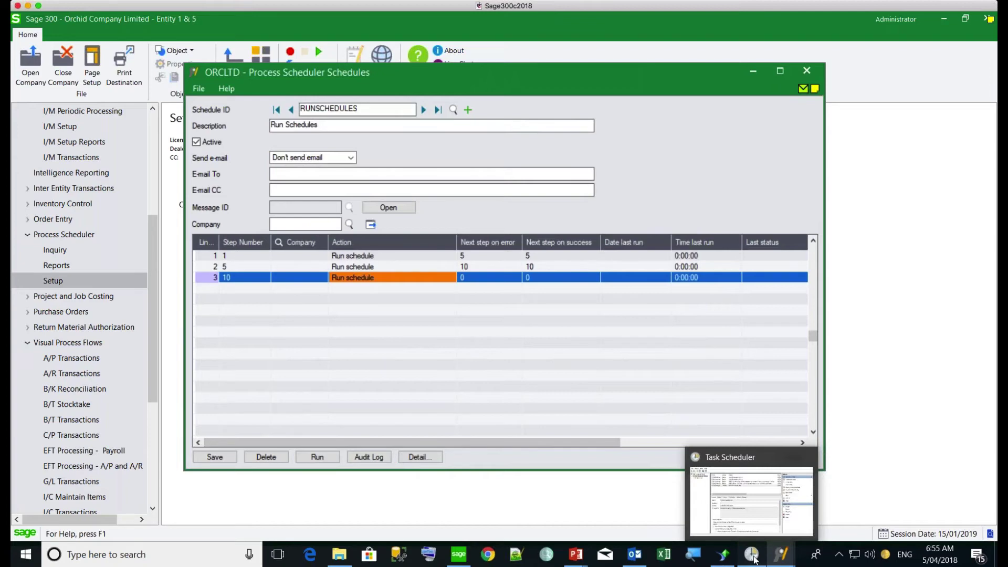
pyautogui.click(754, 556)
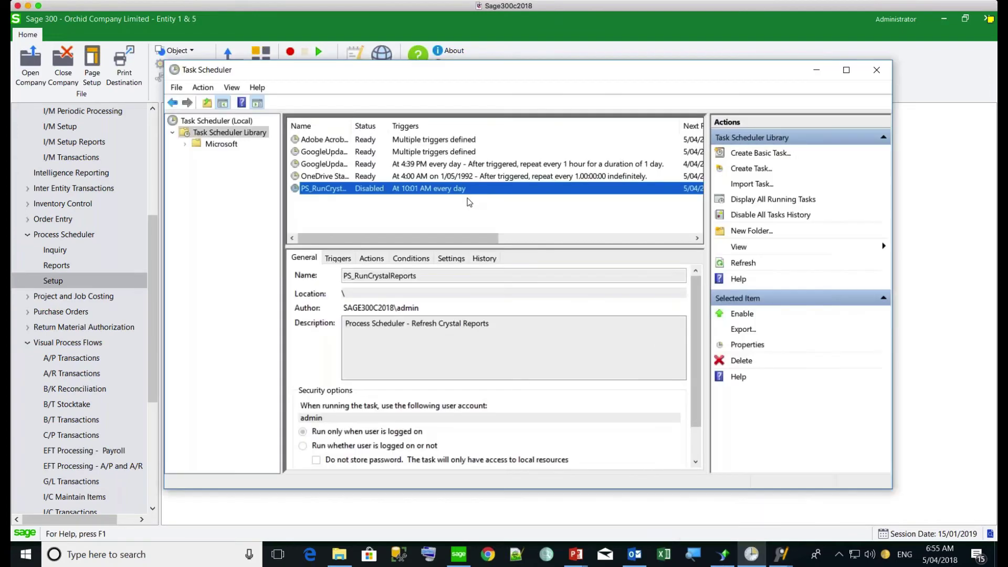
pyautogui.click(746, 344)
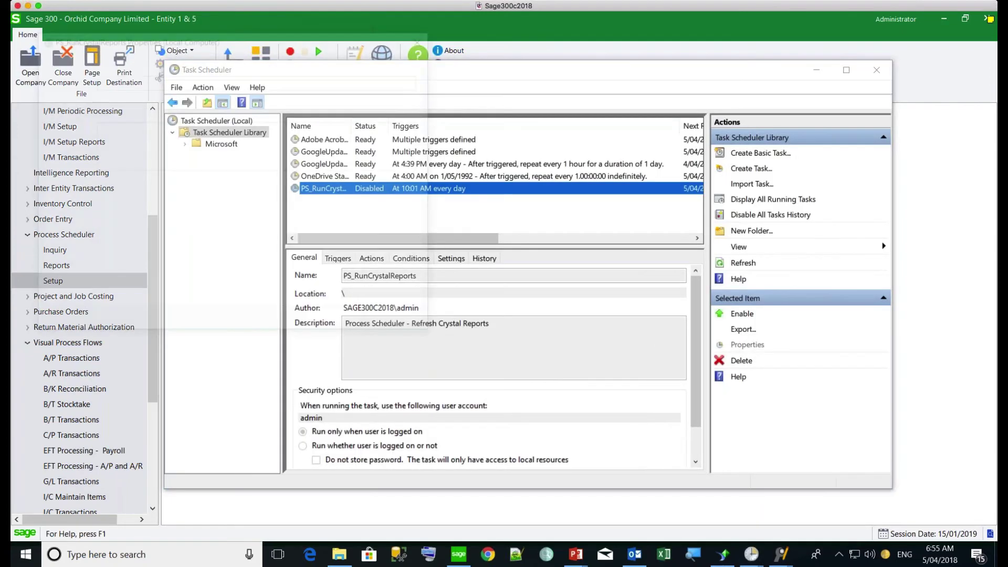
pyautogui.click(124, 62)
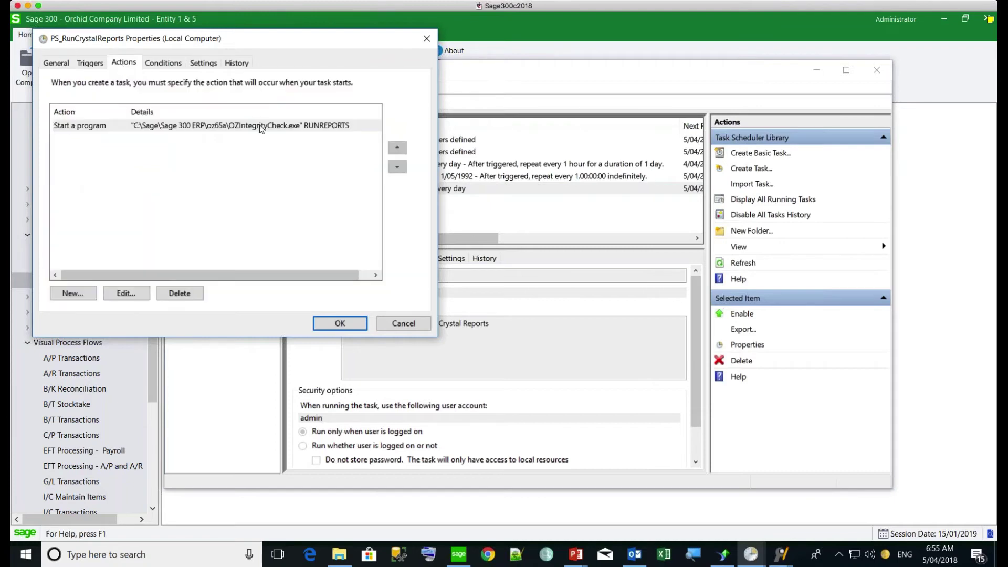
pyautogui.click(262, 126)
pyautogui.click(126, 294)
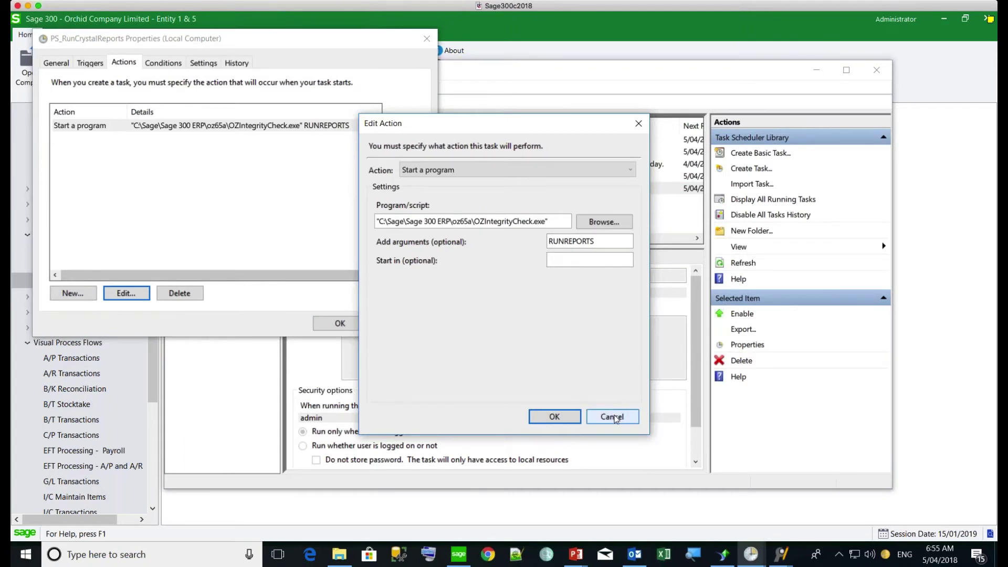
pyautogui.click(615, 418)
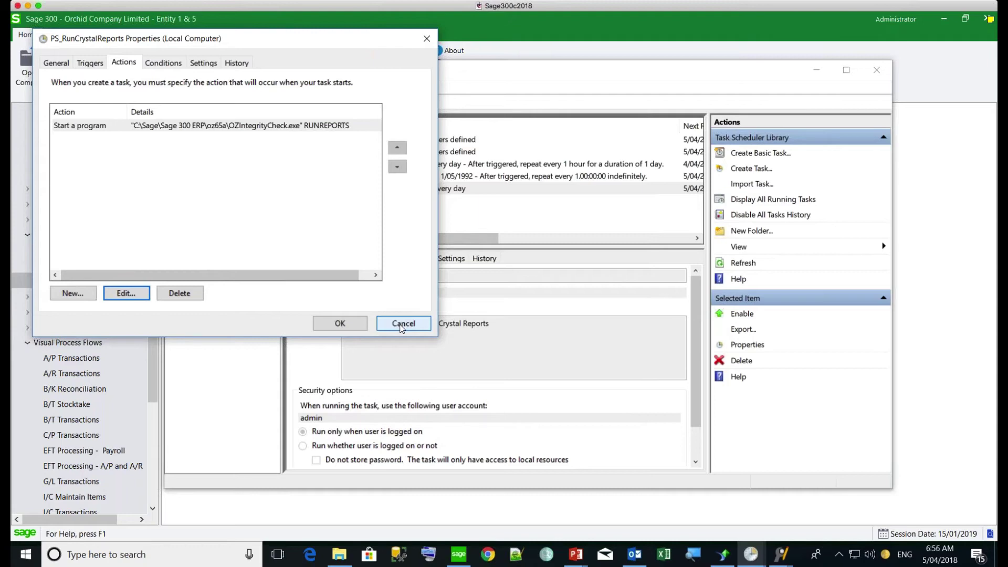
pyautogui.click(401, 324)
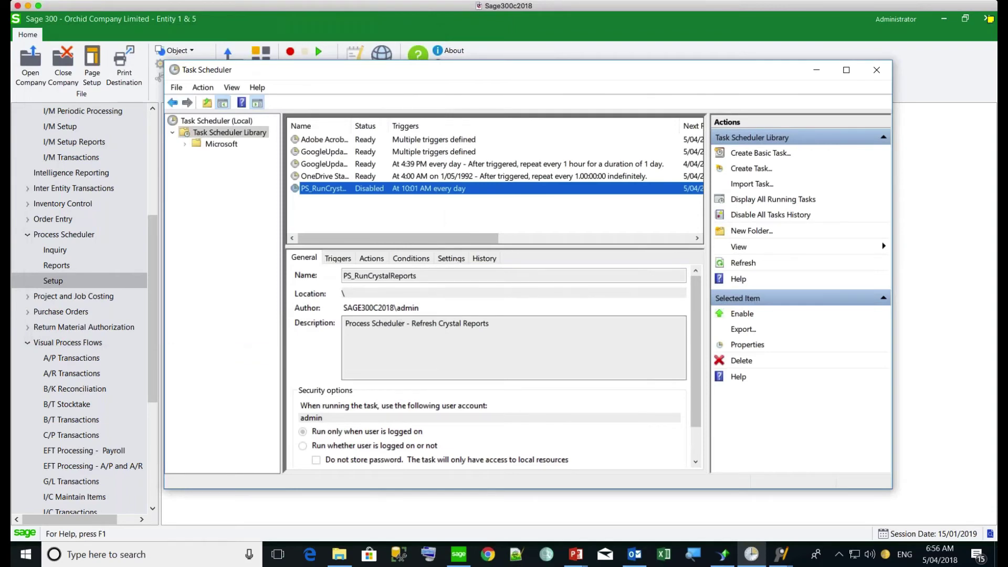
pyautogui.moveTo(752, 555)
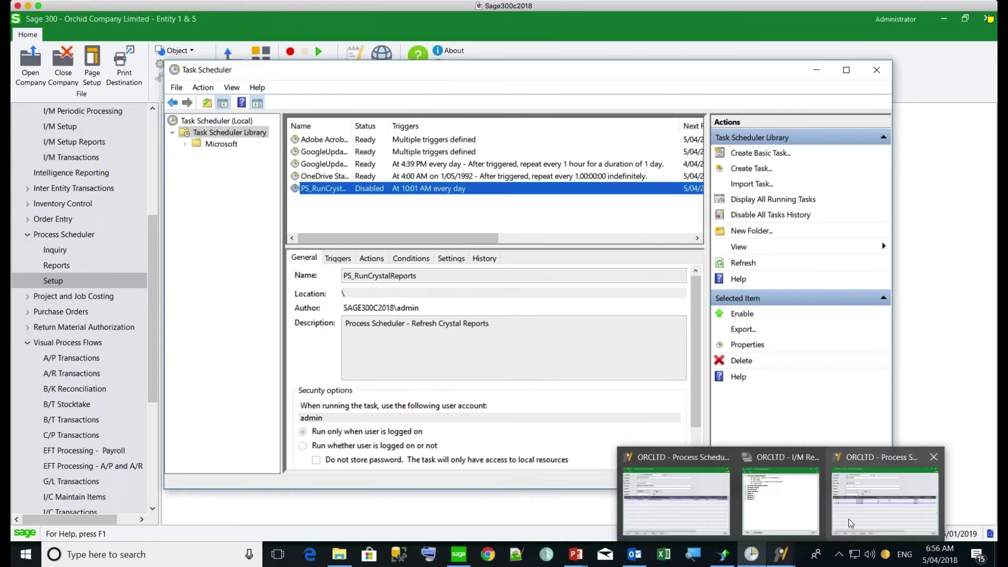
# Step: Bring the Sage Process Scheduler Schedules window showing RUNSCHEDULES back to the front
pyautogui.click(848, 518)
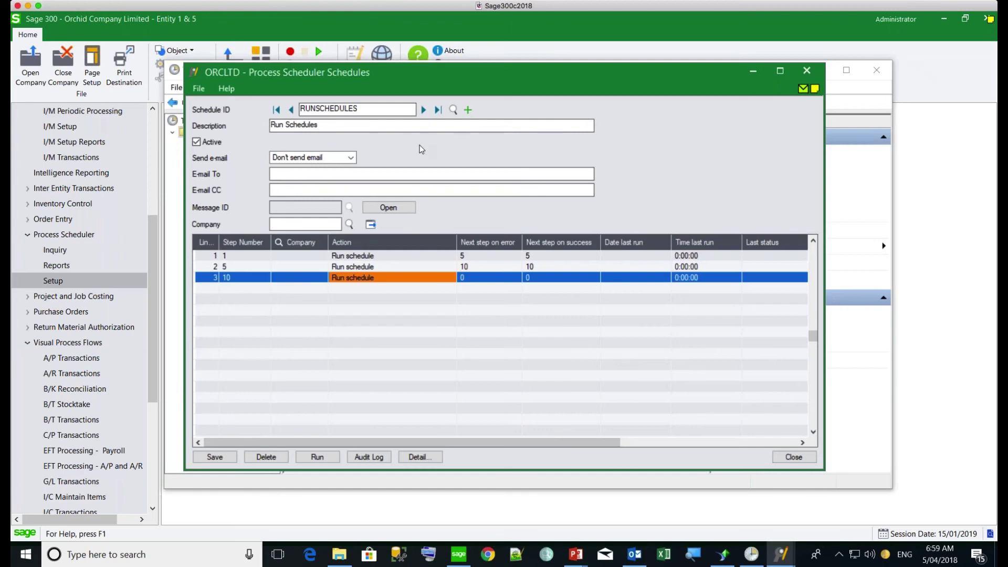
# Step: Create a new schedule RUNCUSTOMAPP with description 'run custom app'
pyautogui.click(468, 110)
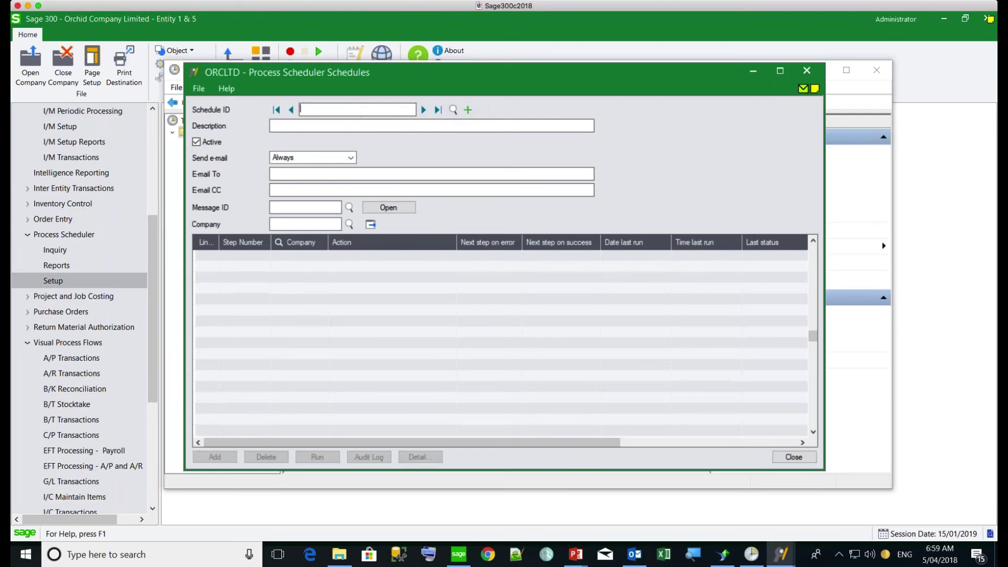
pyautogui.write('RUNCUSTOMAPP')
pyautogui.click(340, 125)
pyautogui.write('run custom app')
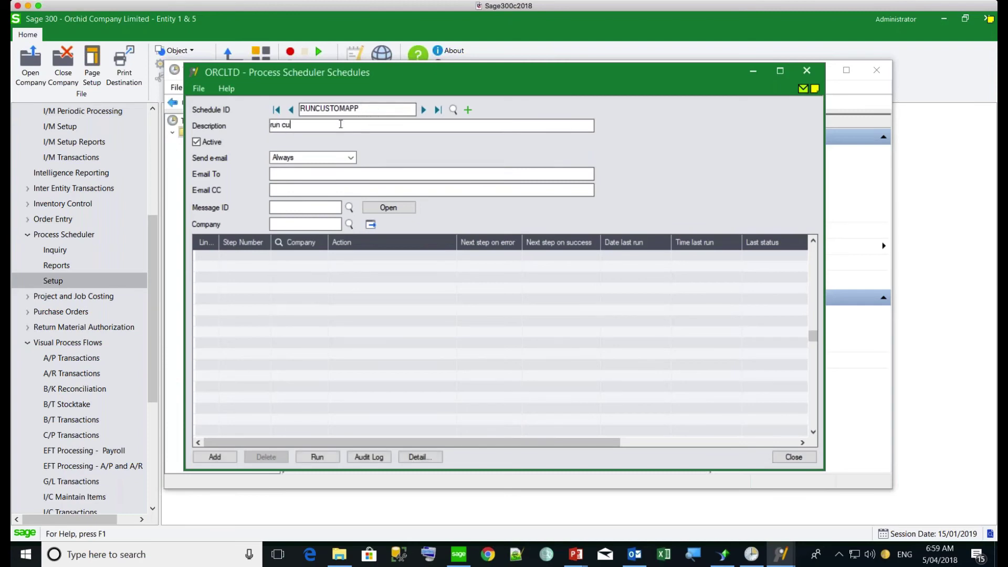
# Step: Add a first step set to Run program (wait) for company ORCLTD
pyautogui.click(303, 257)
pyautogui.click(418, 458)
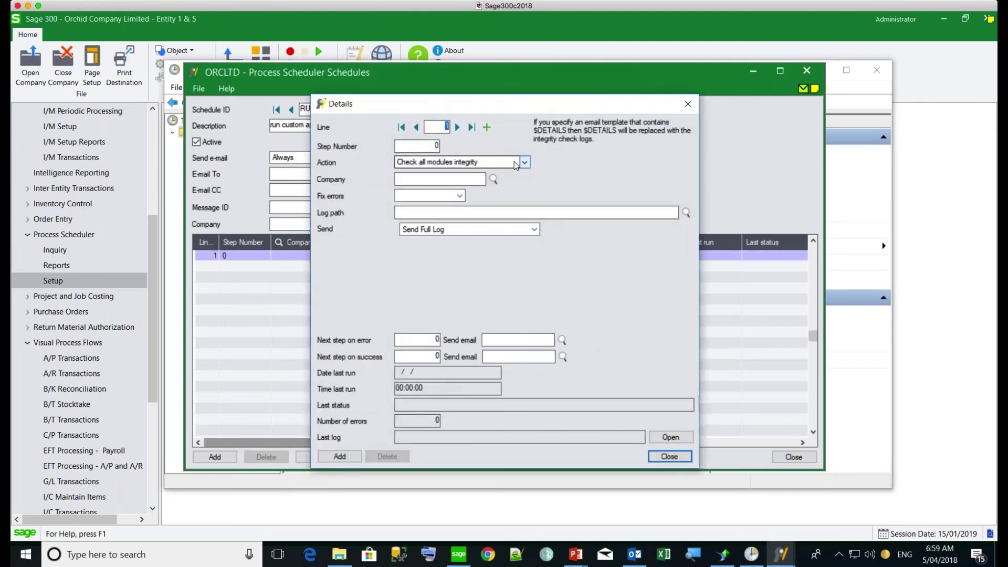
pyautogui.click(515, 164)
pyautogui.moveTo(522, 232); pyautogui.dragTo(518, 372)
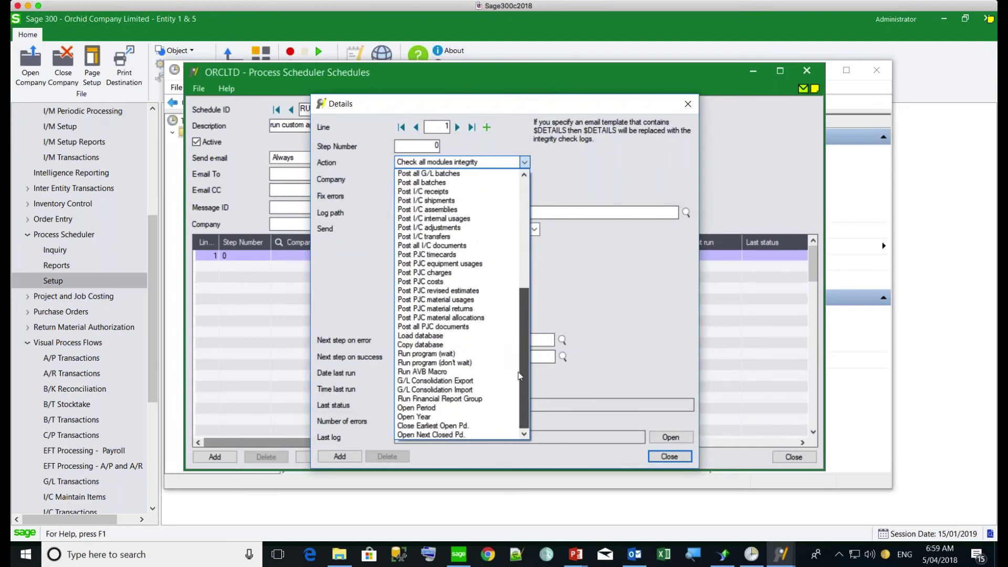
pyautogui.click(415, 358)
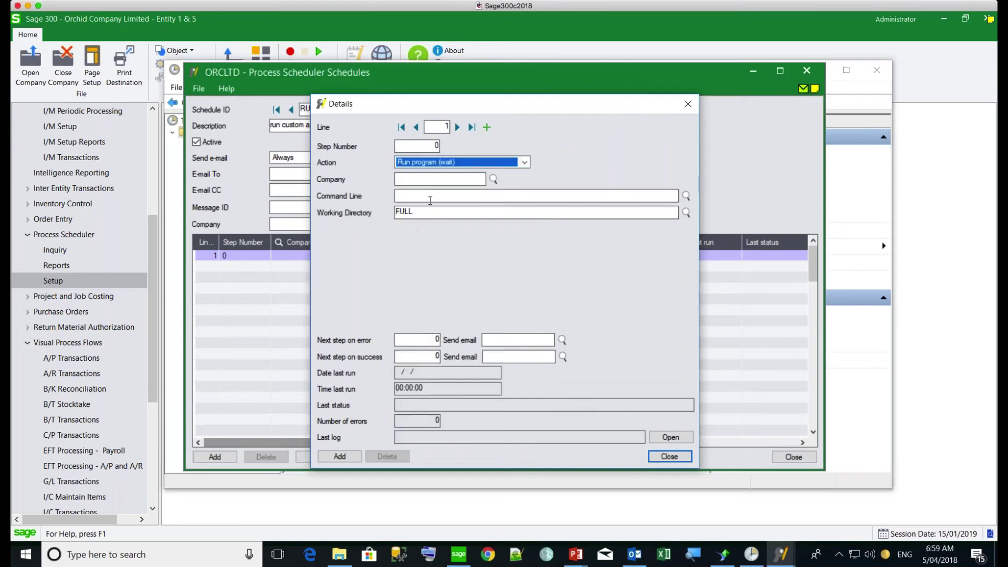
pyautogui.click(408, 178)
pyautogui.write('ORCLTD')
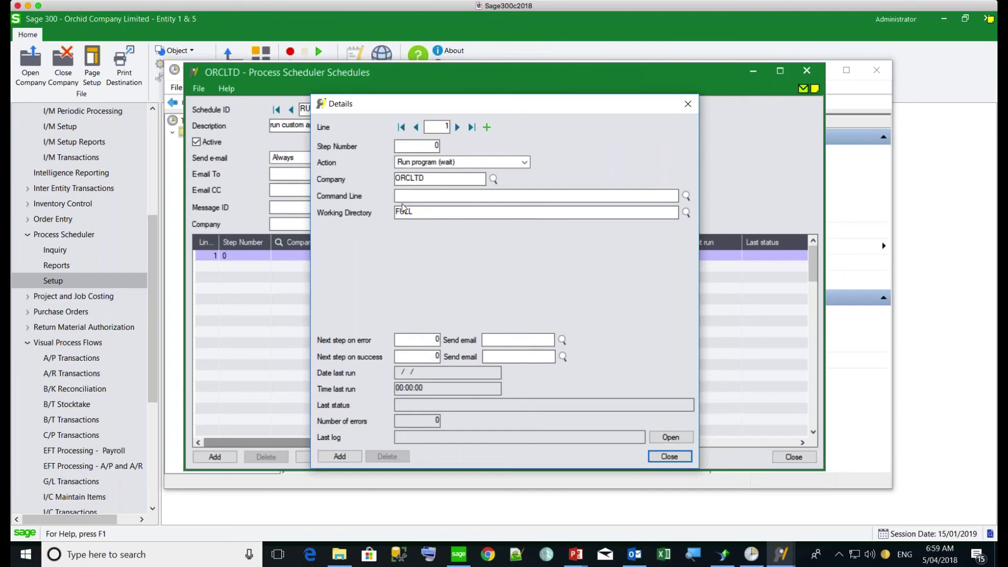
# Step: Work on the step's command line and its FULL working directory value
pyautogui.click(404, 196)
pyautogui.moveTo(432, 210); pyautogui.dragTo(379, 211)
pyautogui.click(494, 340)
pyautogui.click(443, 195)
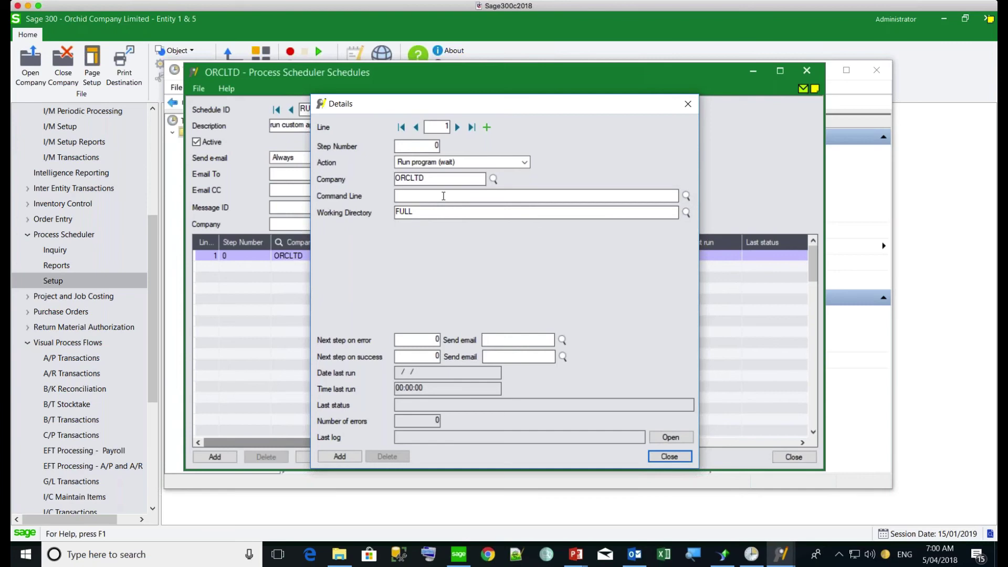